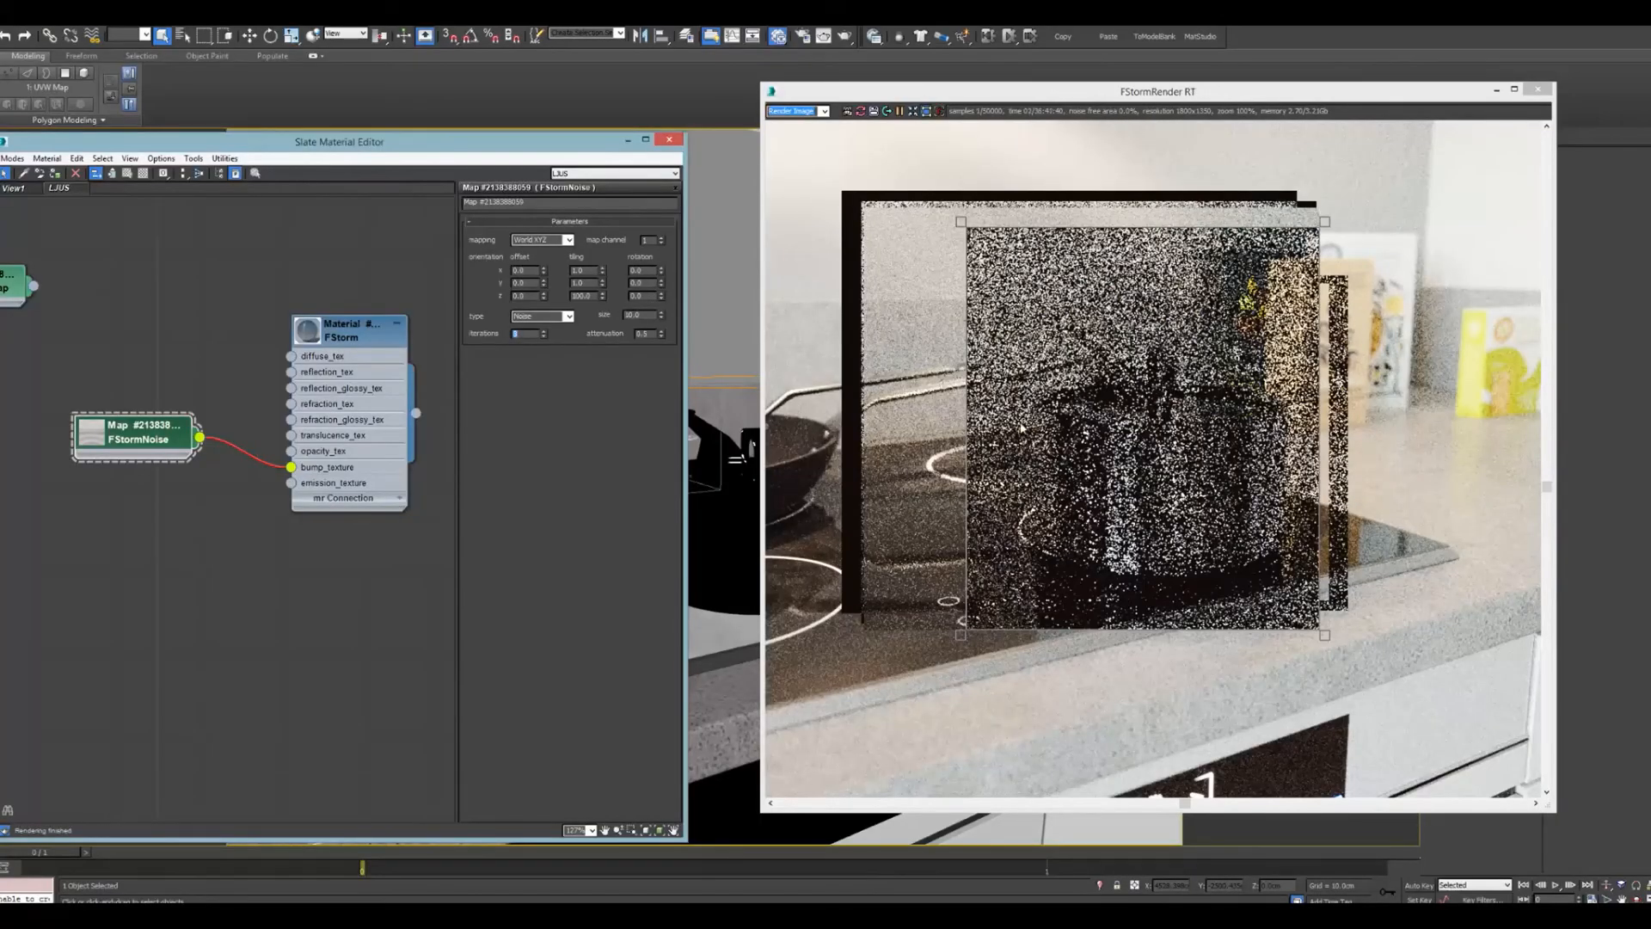
Step: Set the iterations of the FStormNoise bump map to 1
double_click(524, 334)
type("1")
key("Return")
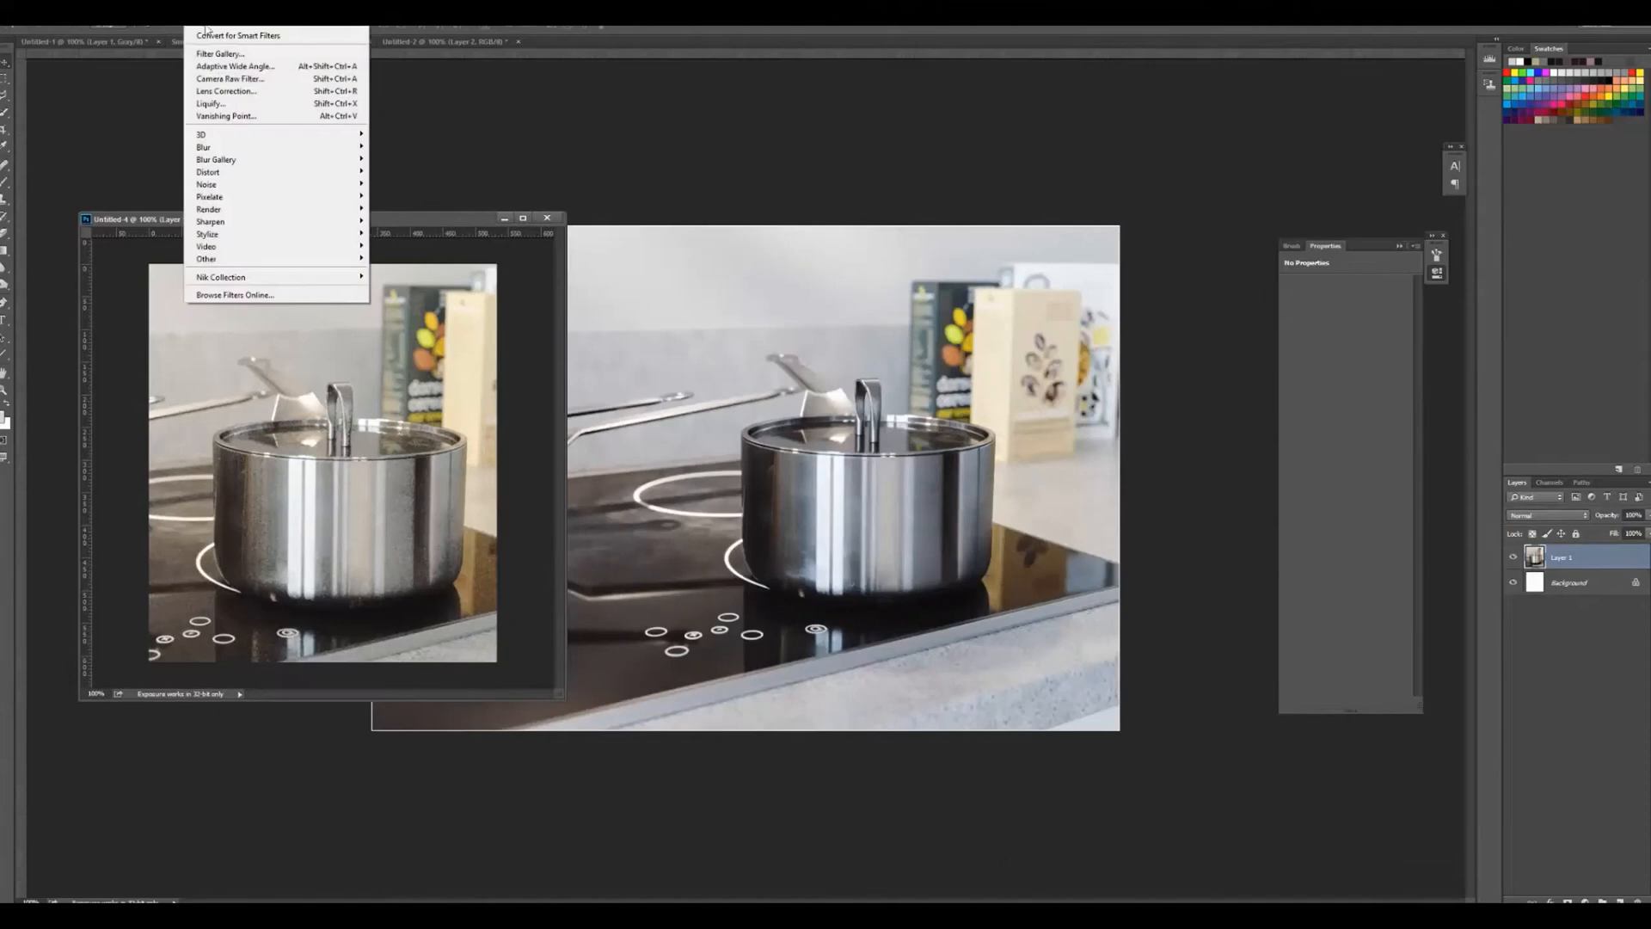
Step: Switch to Photoshop and, with the Camera Raw filter, neutralize the white balance from the grey wall and raise contrast and clarity
left_click(229, 78)
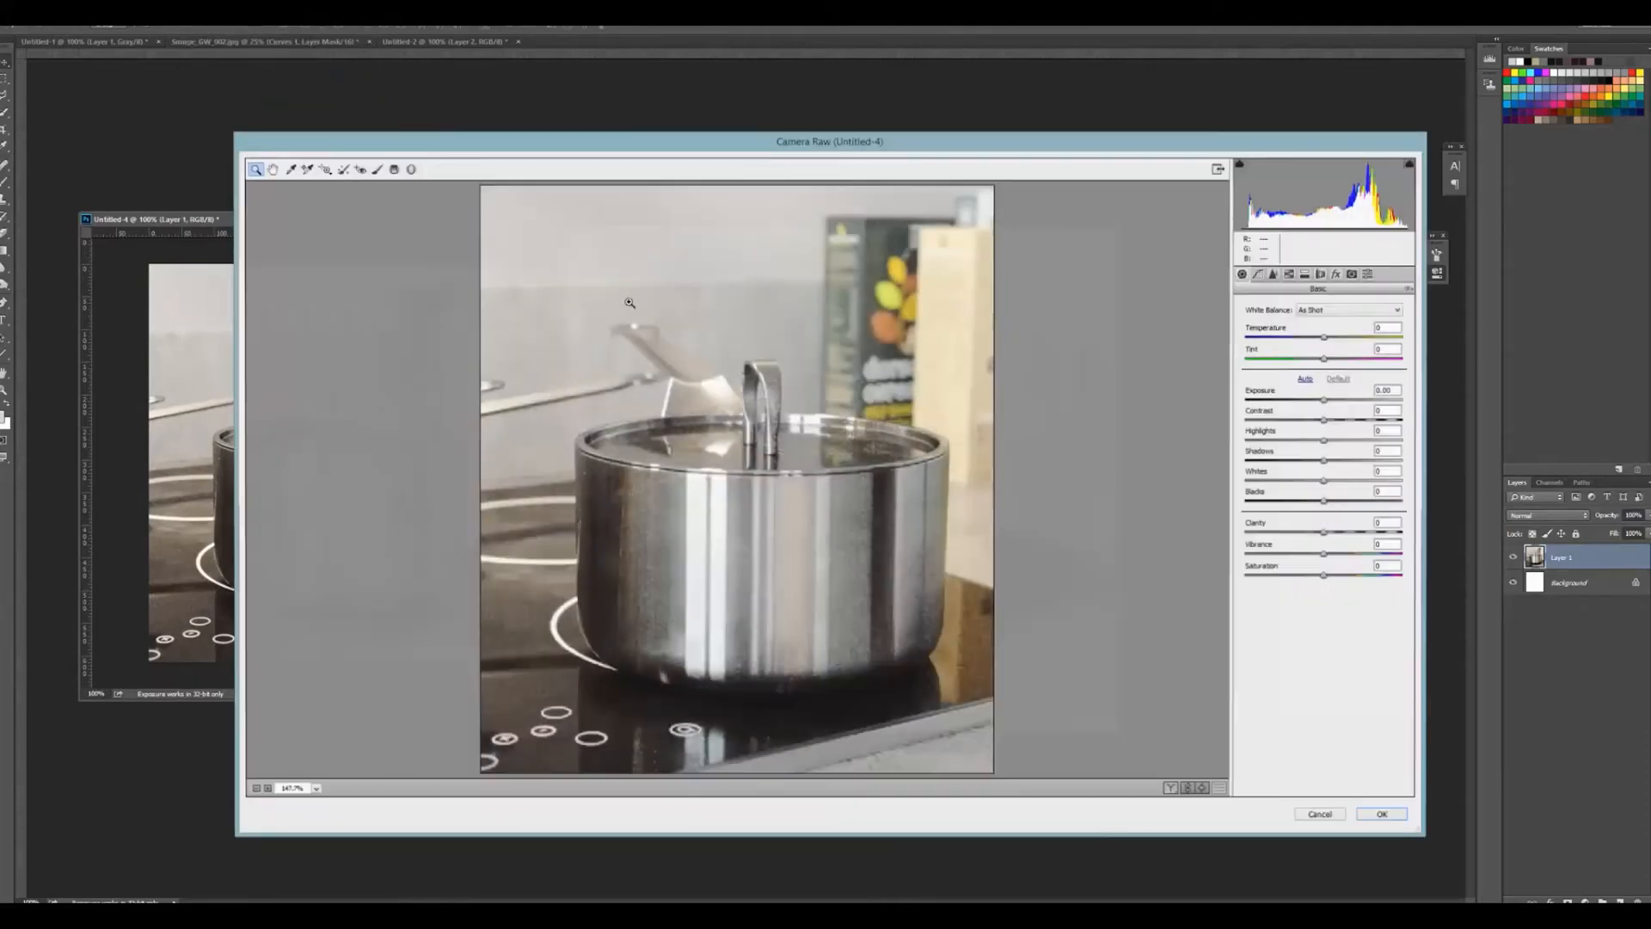
key("i")
left_click(721, 243)
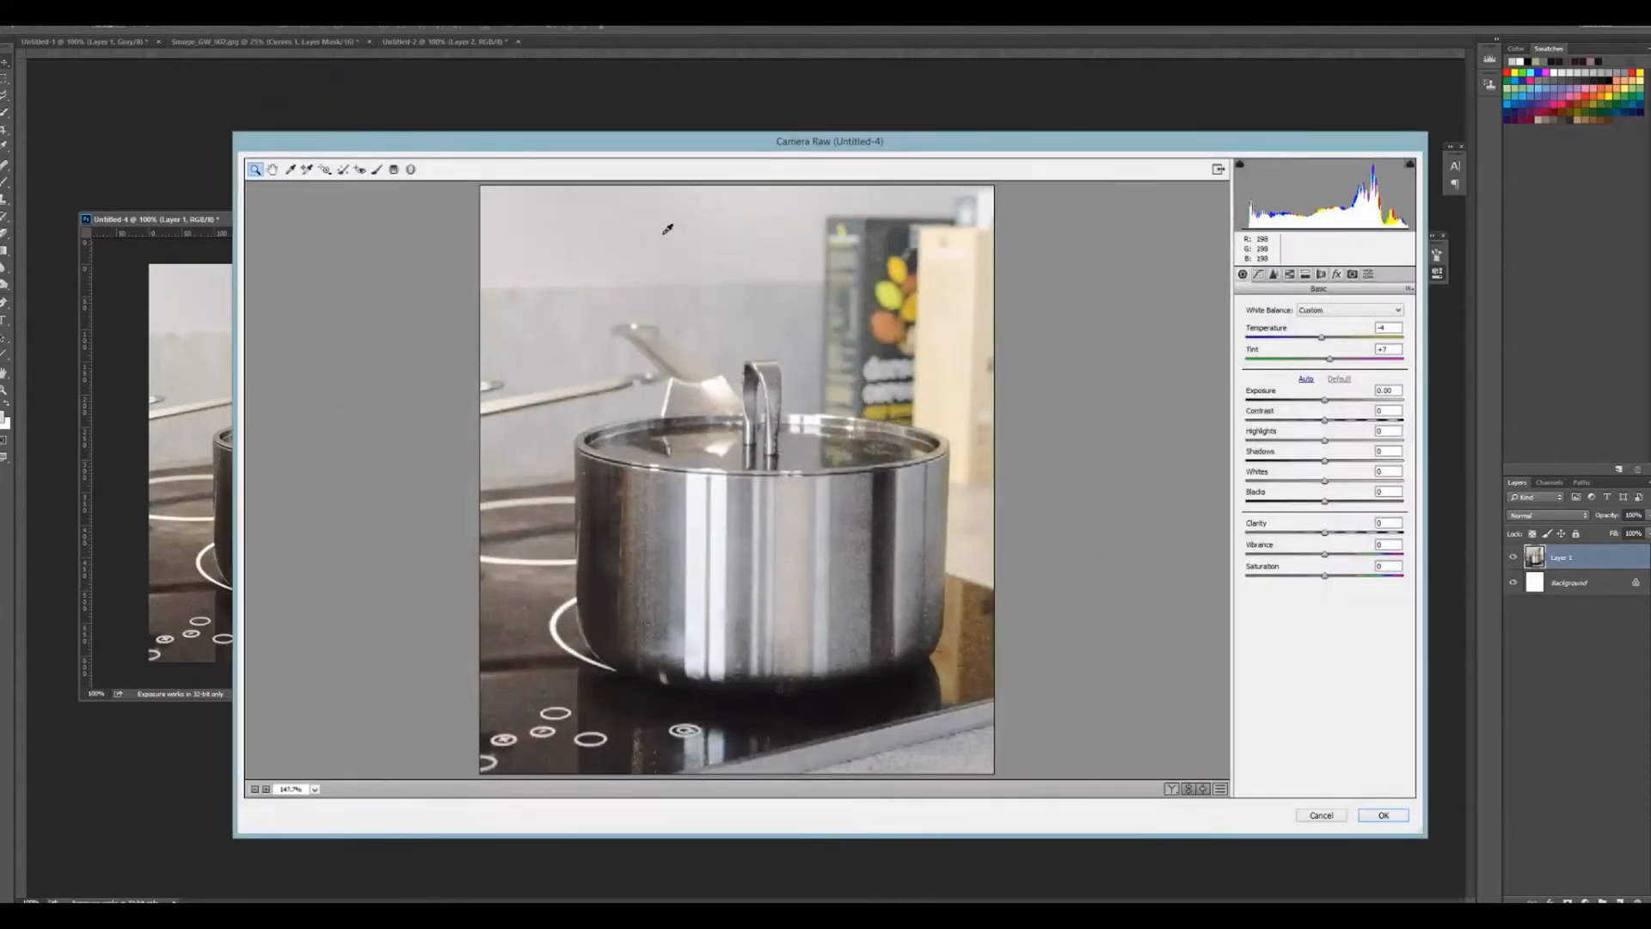
left_click(724, 245)
left_click_drag(1325, 428, 1349, 422)
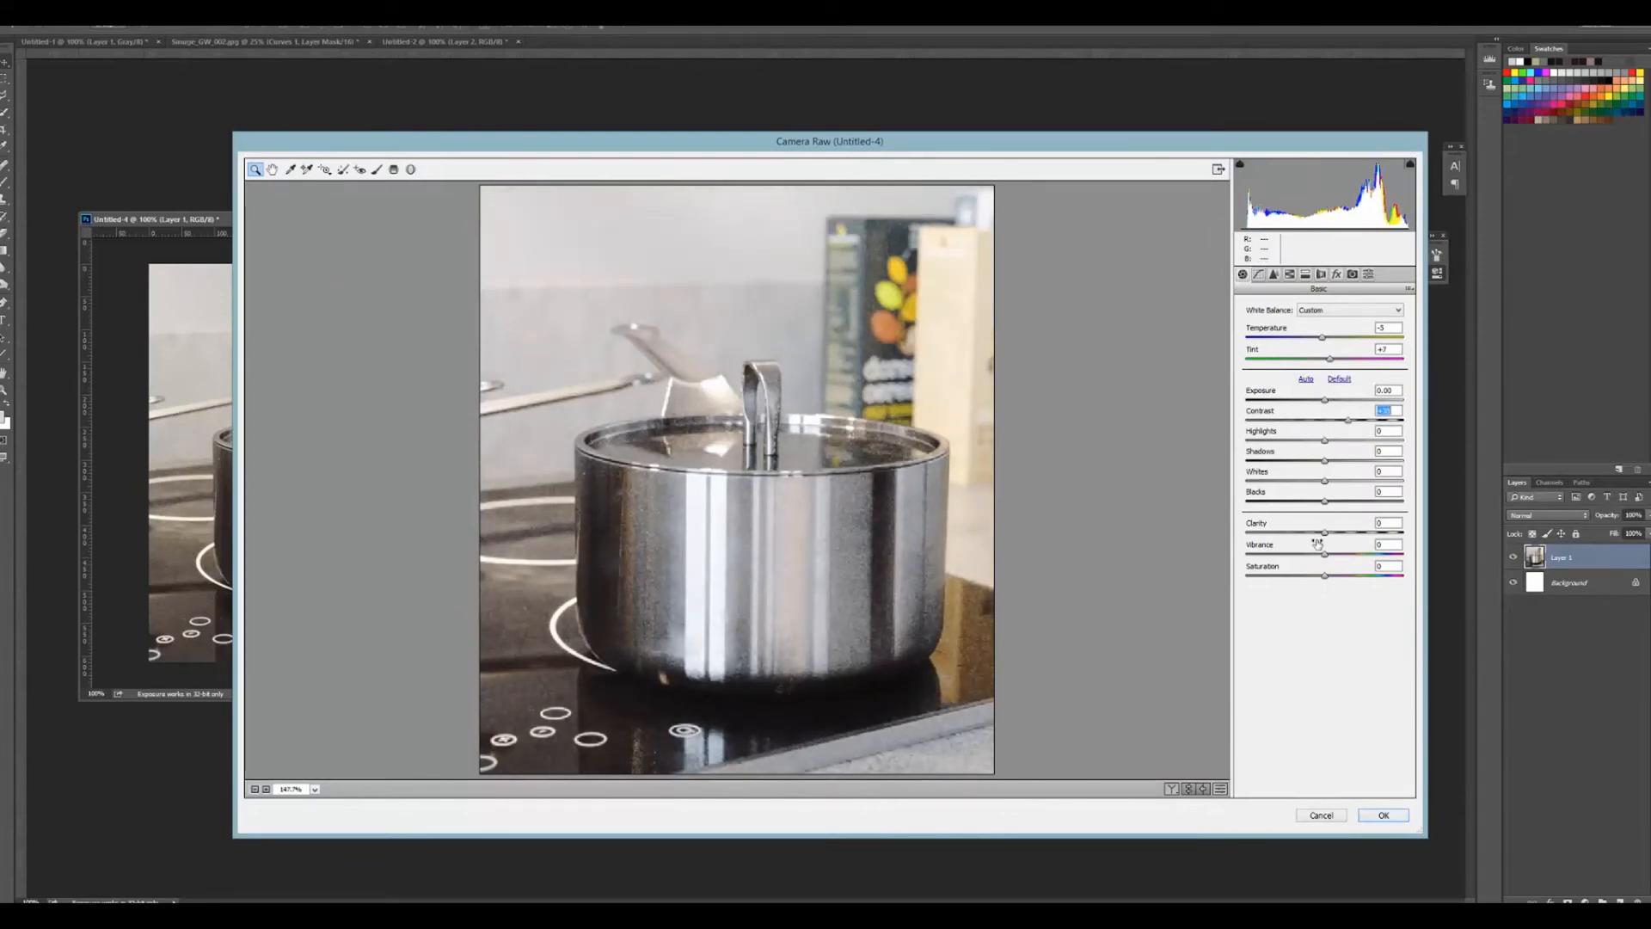
left_click_drag(1324, 533, 1344, 533)
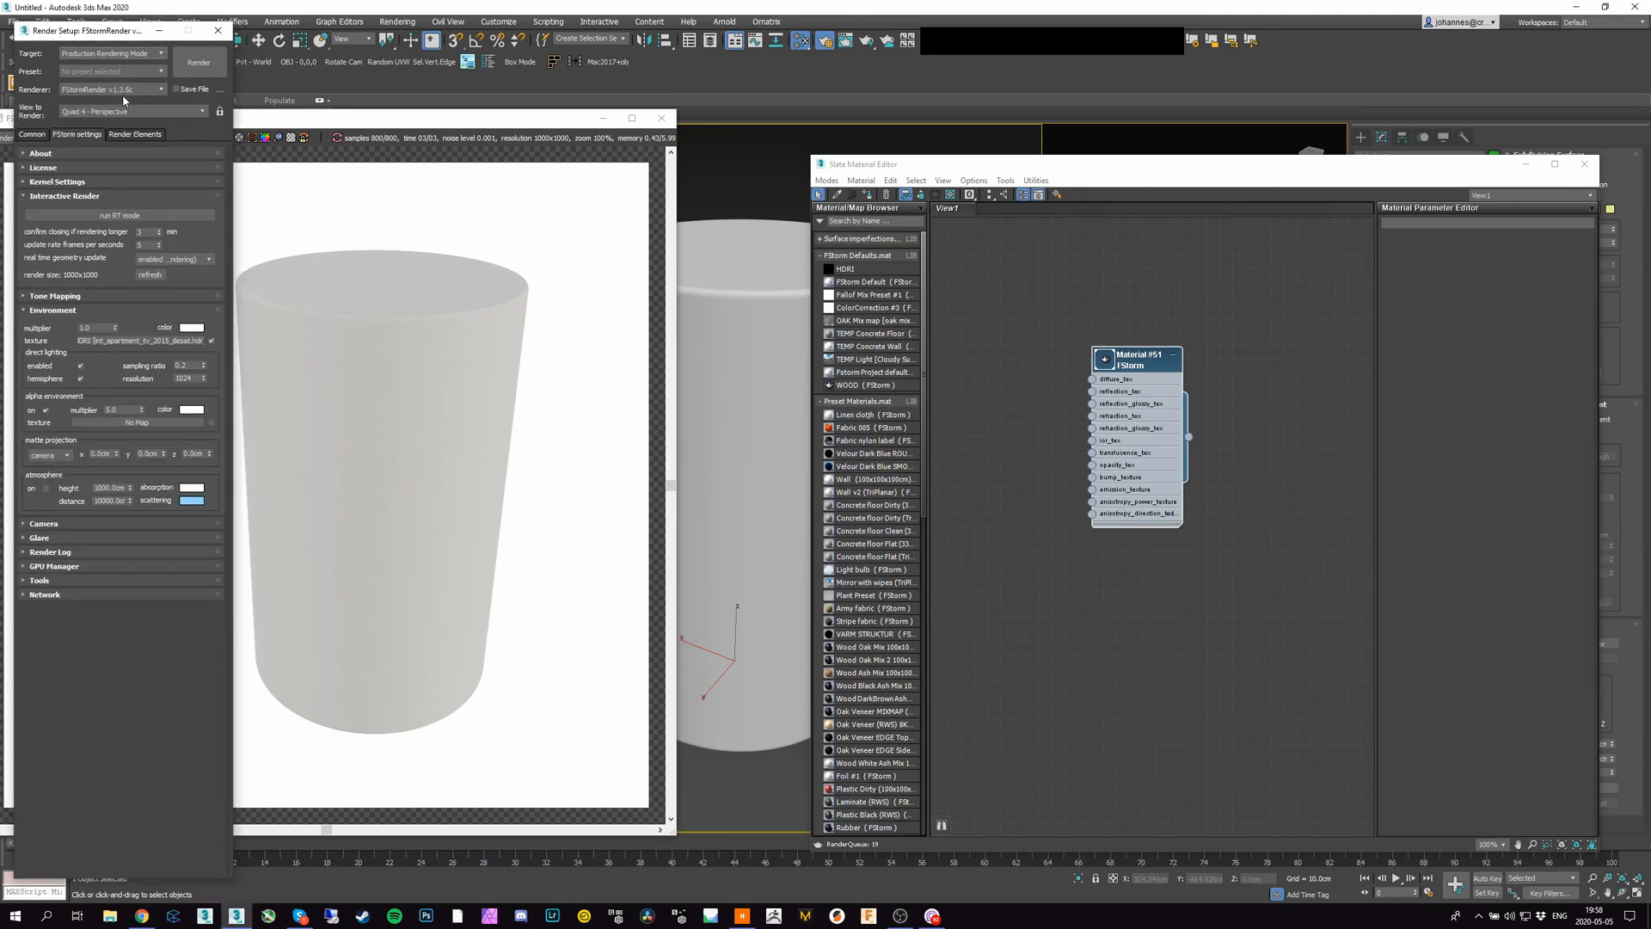
Step: Open the parameters of the FStorm material and arrange the render window and material editor side by side
left_click_drag(487, 120, 529, 109)
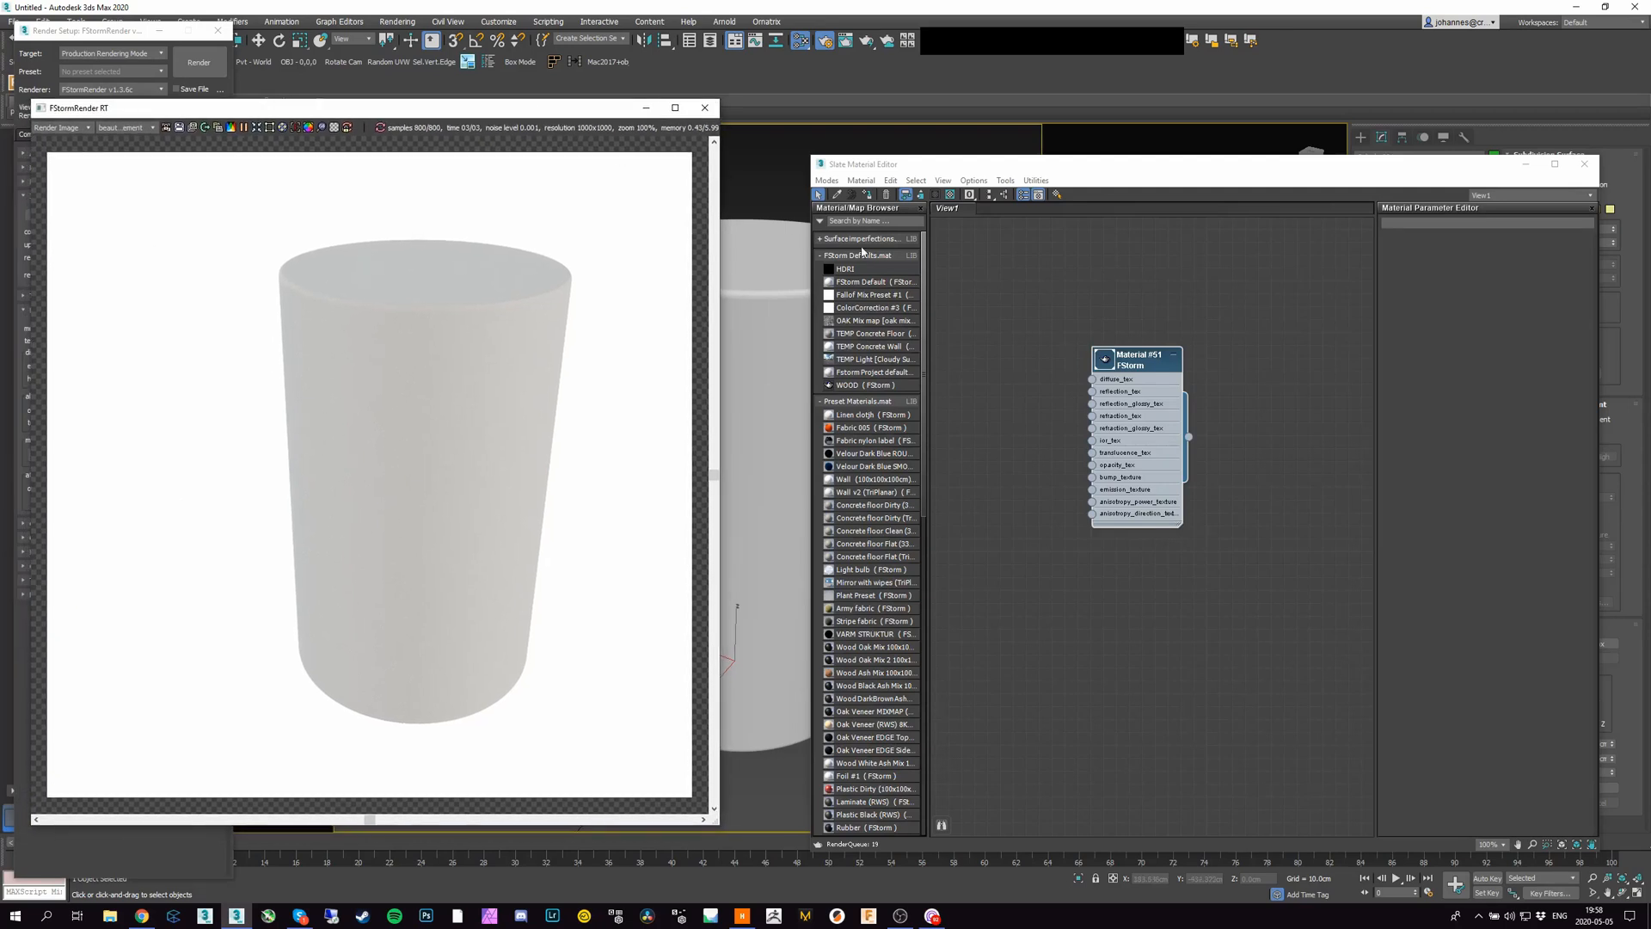
double_click(1138, 365)
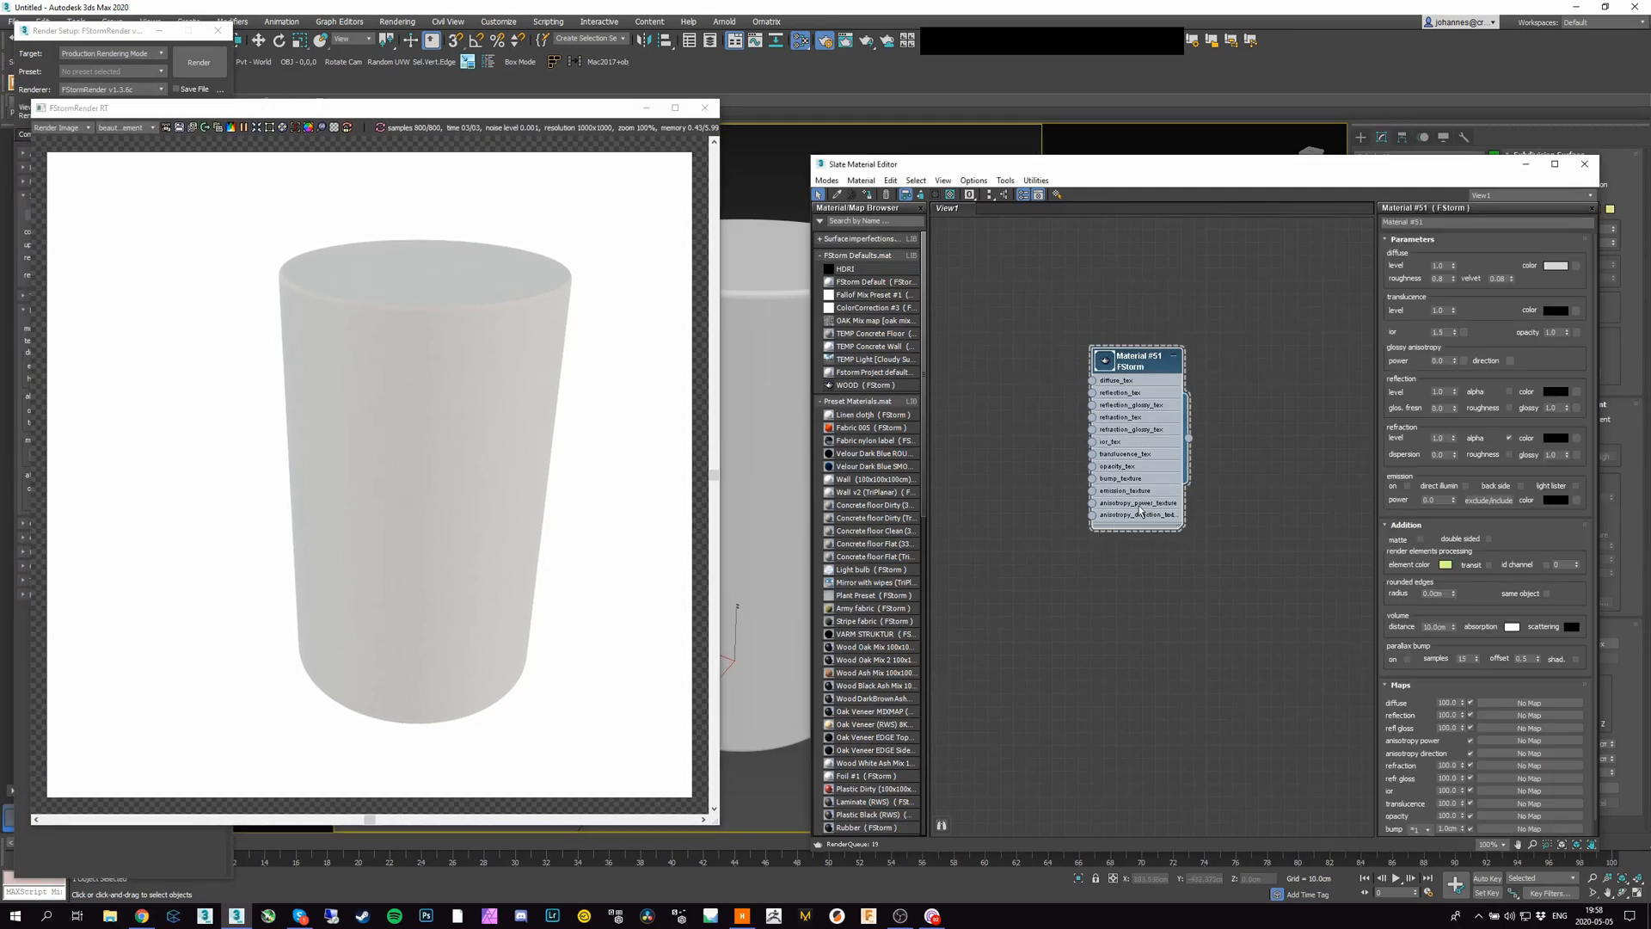
left_click_drag(1130, 365, 1140, 458)
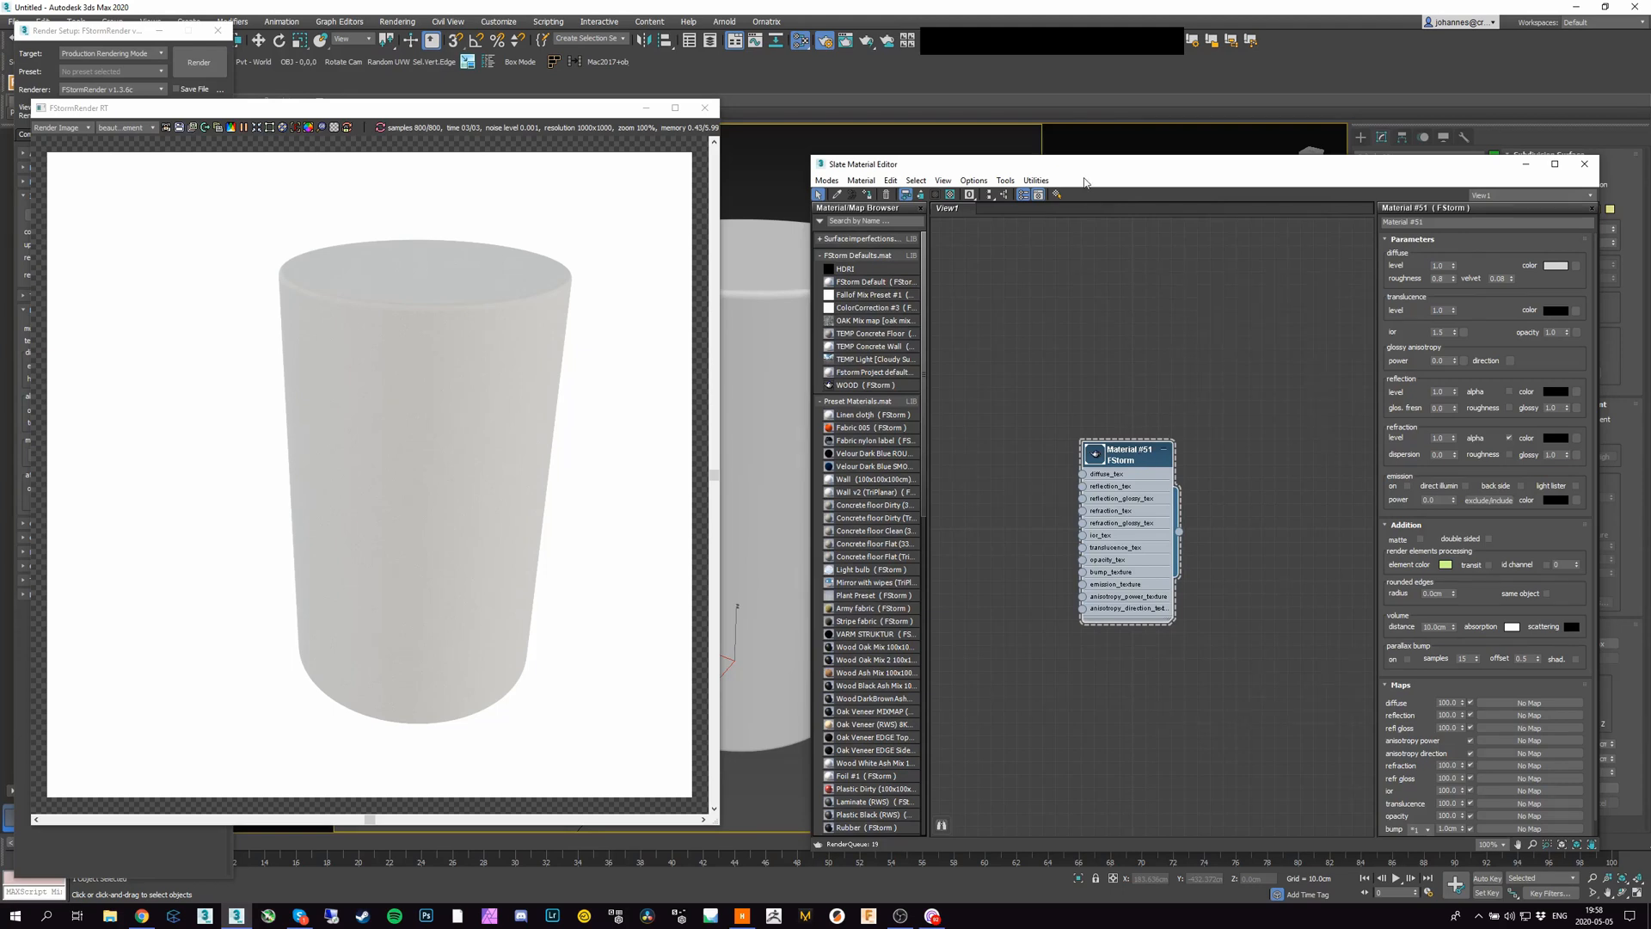
left_click_drag(1088, 167, 1154, 138)
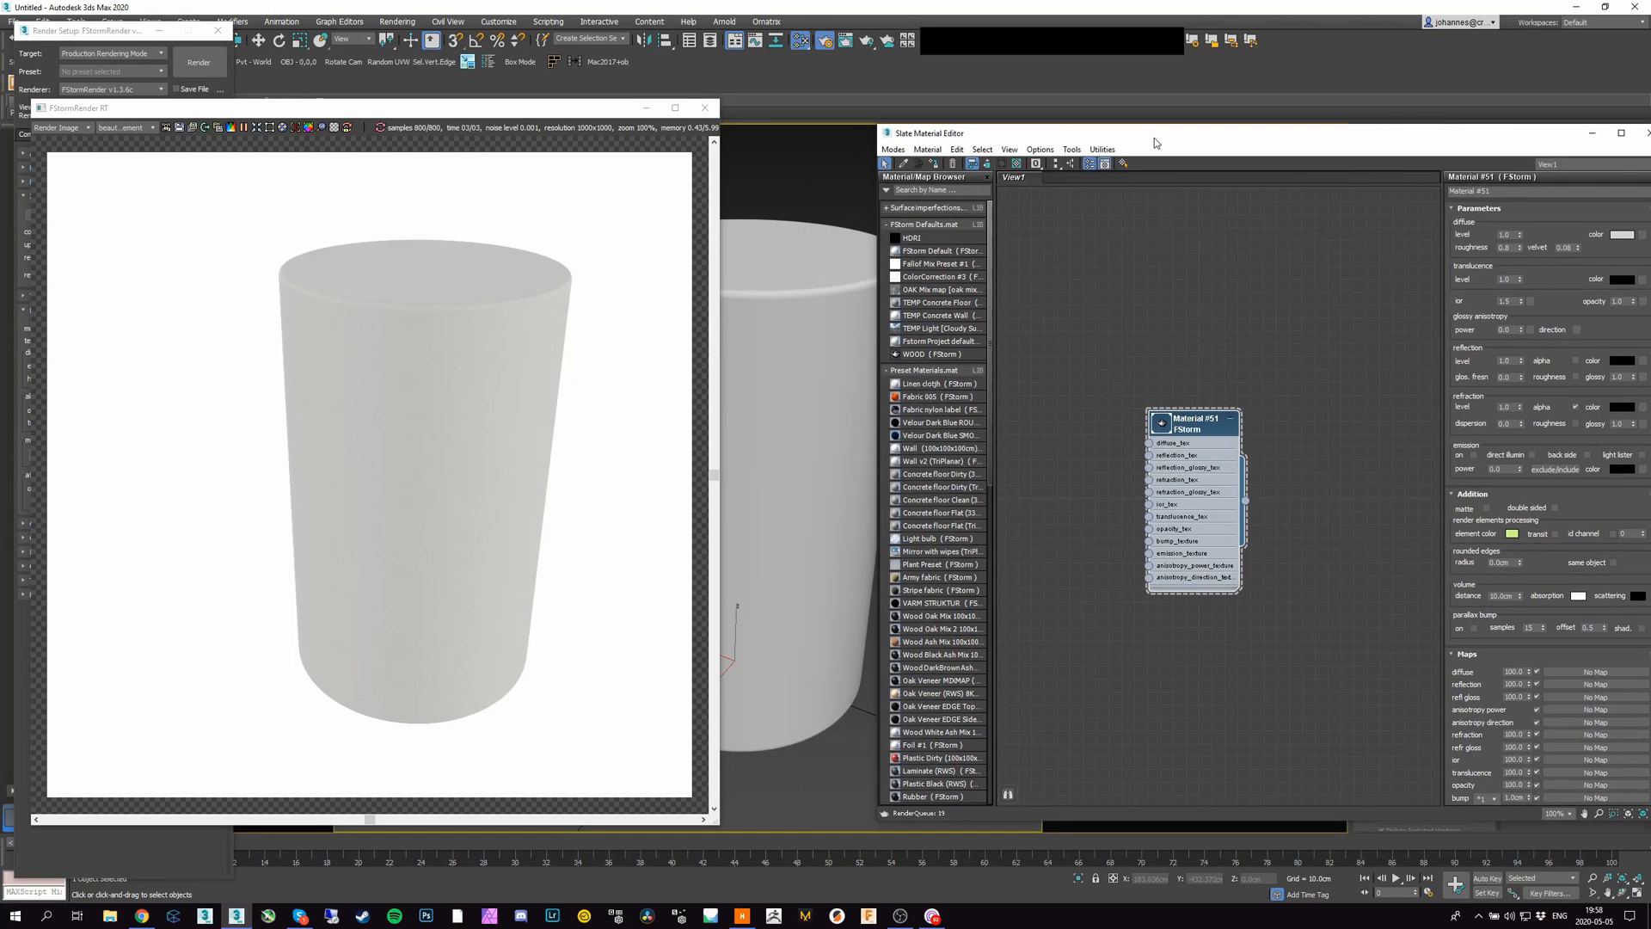
Step: Connect a new FStormGradient map to the material's anisotropy direction input and open the map's parameters
double_click(1506, 331)
left_click_drag(1521, 330, 1498, 632)
left_click_drag(1156, 578, 1123, 557)
mouse_move(1204, 600)
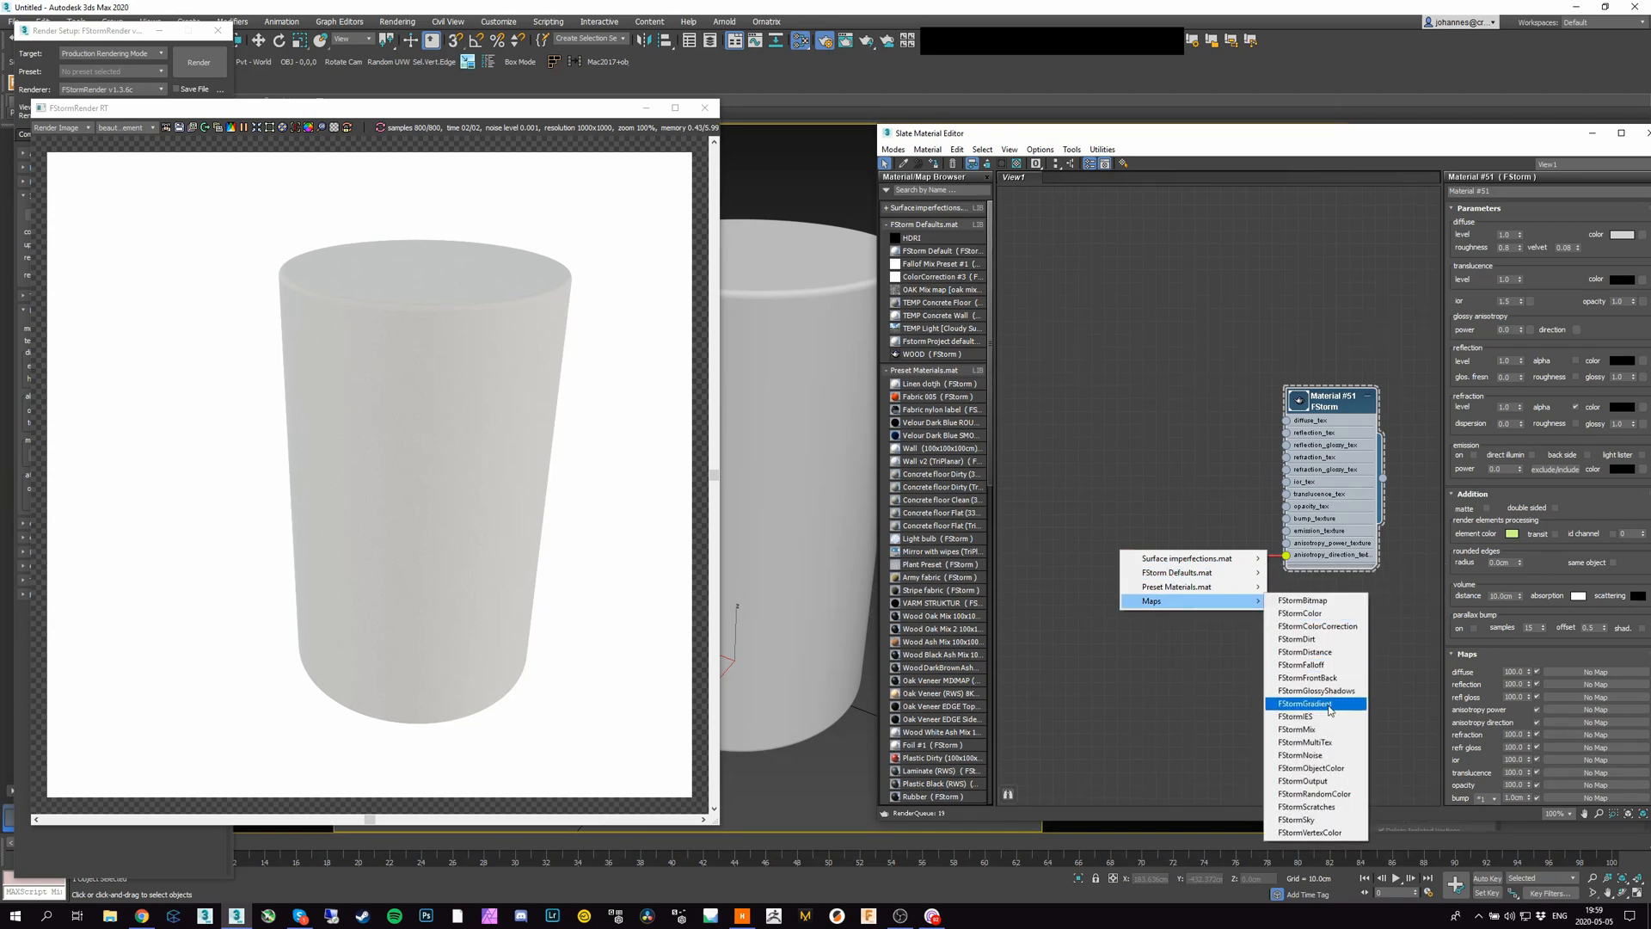
left_click(1314, 704)
double_click(1126, 555)
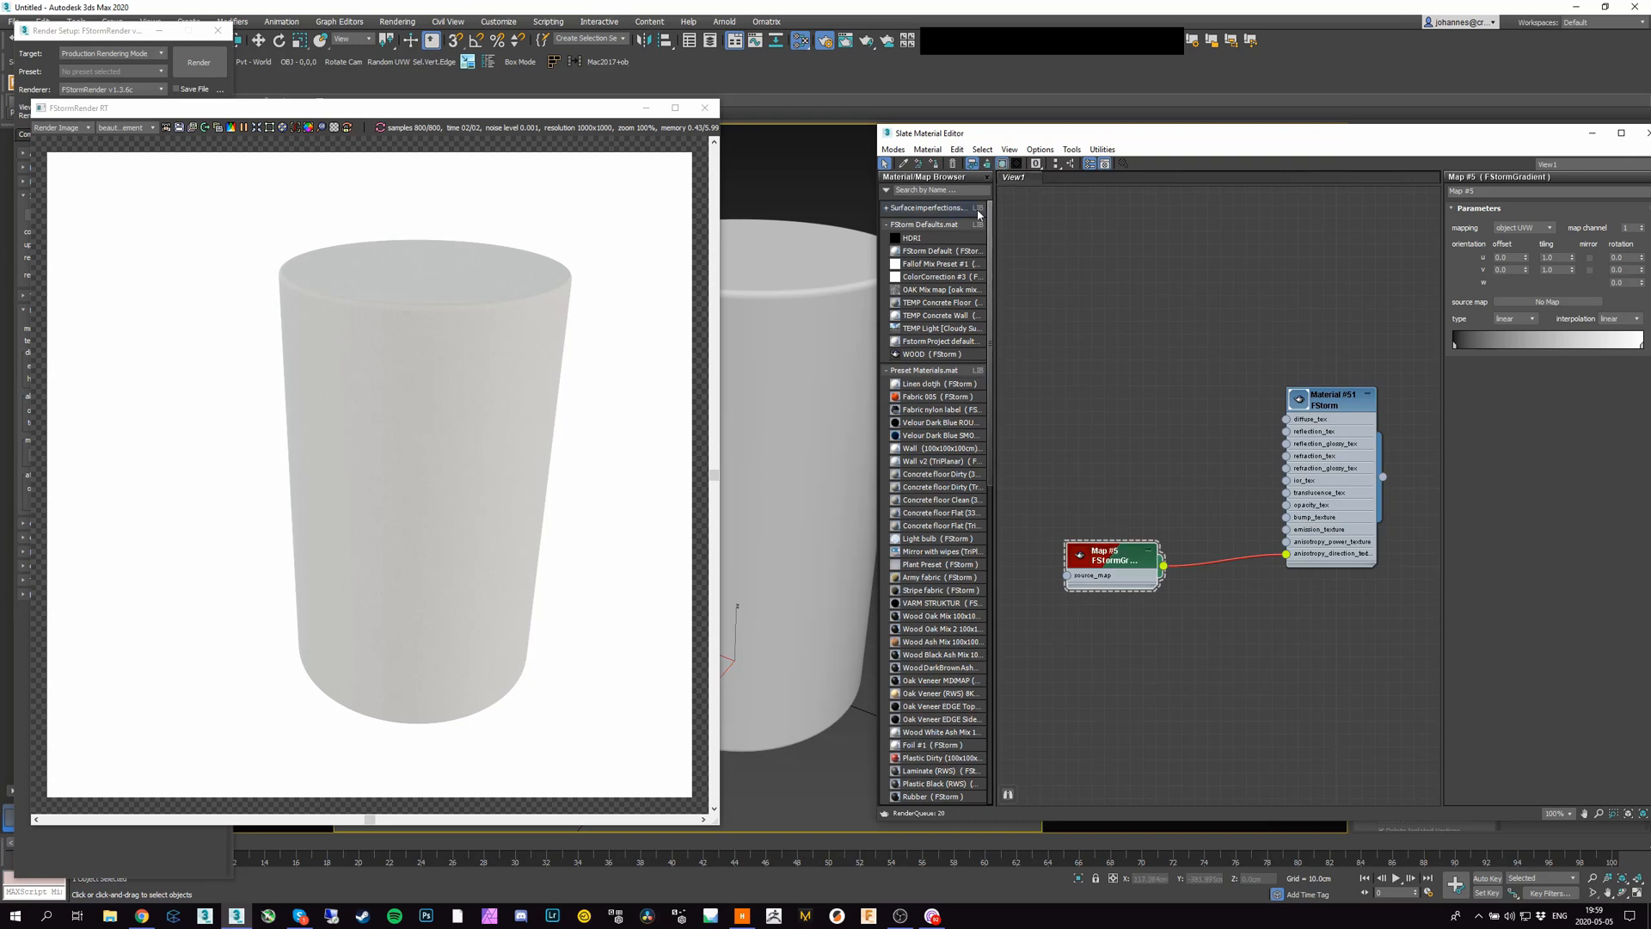
Step: Show the gradient map on the cylinder in the viewport and move the render window clear of it
left_click(1005, 166)
left_click_drag(547, 110, 358, 138)
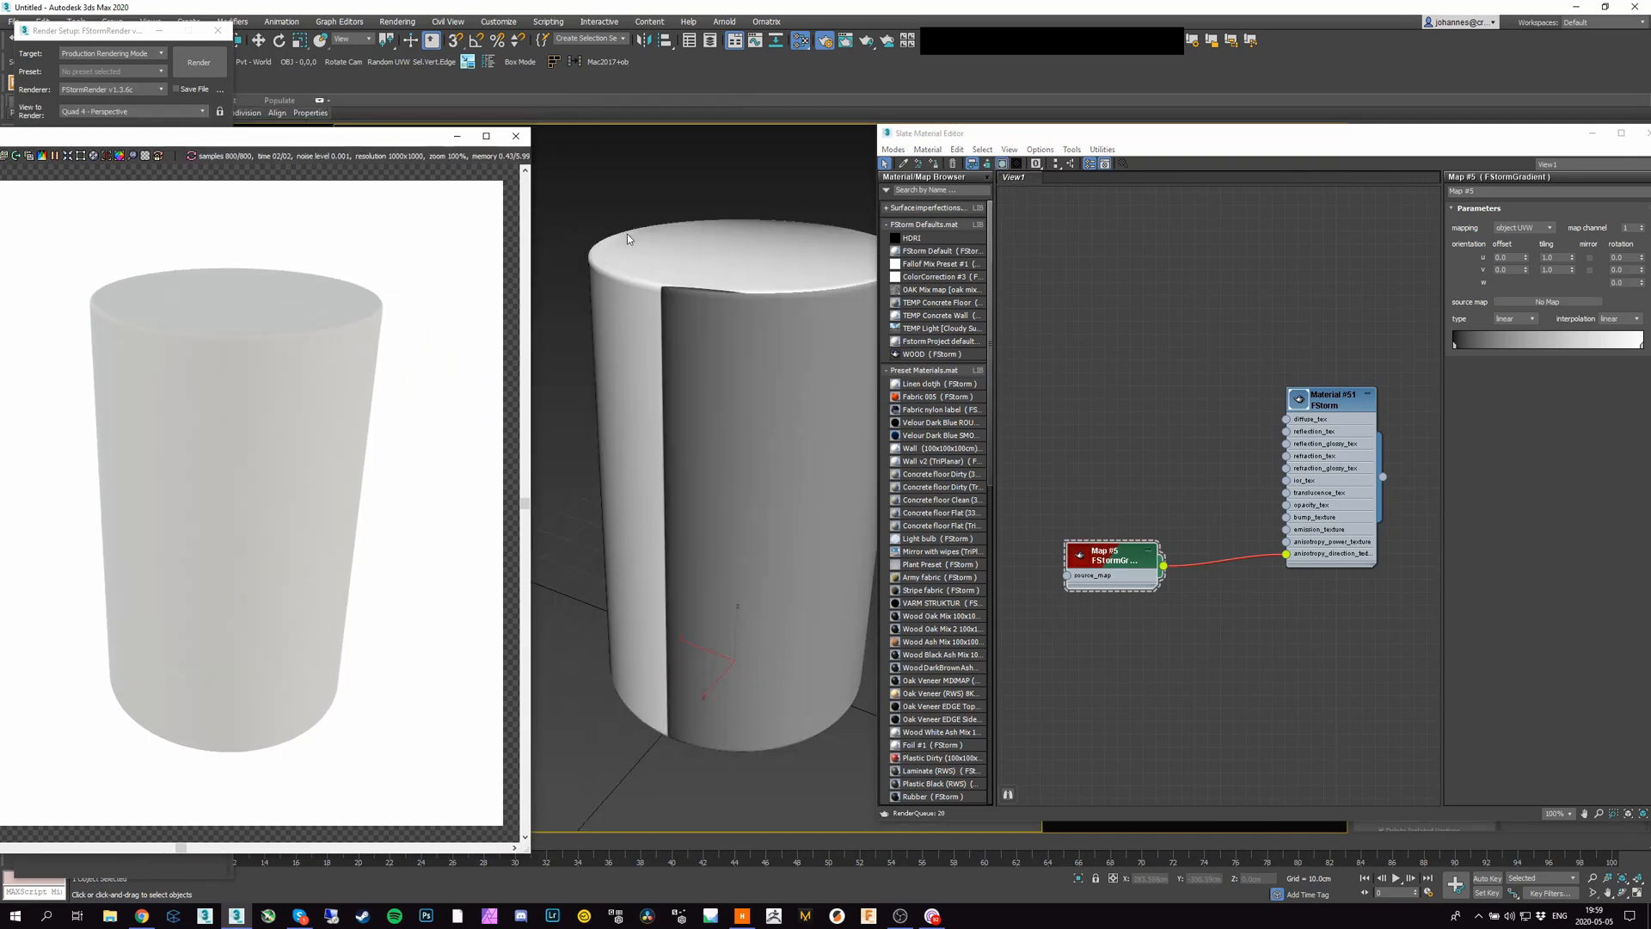
mouse_move(707, 200)
middle_mouse_down("alt")
mouse_move(762, 258)
mouse_move(713, 255)
mouse_move(755, 266)
mouse_move(742, 210)
mouse_move(717, 236)
middle_mouse_up("alt")
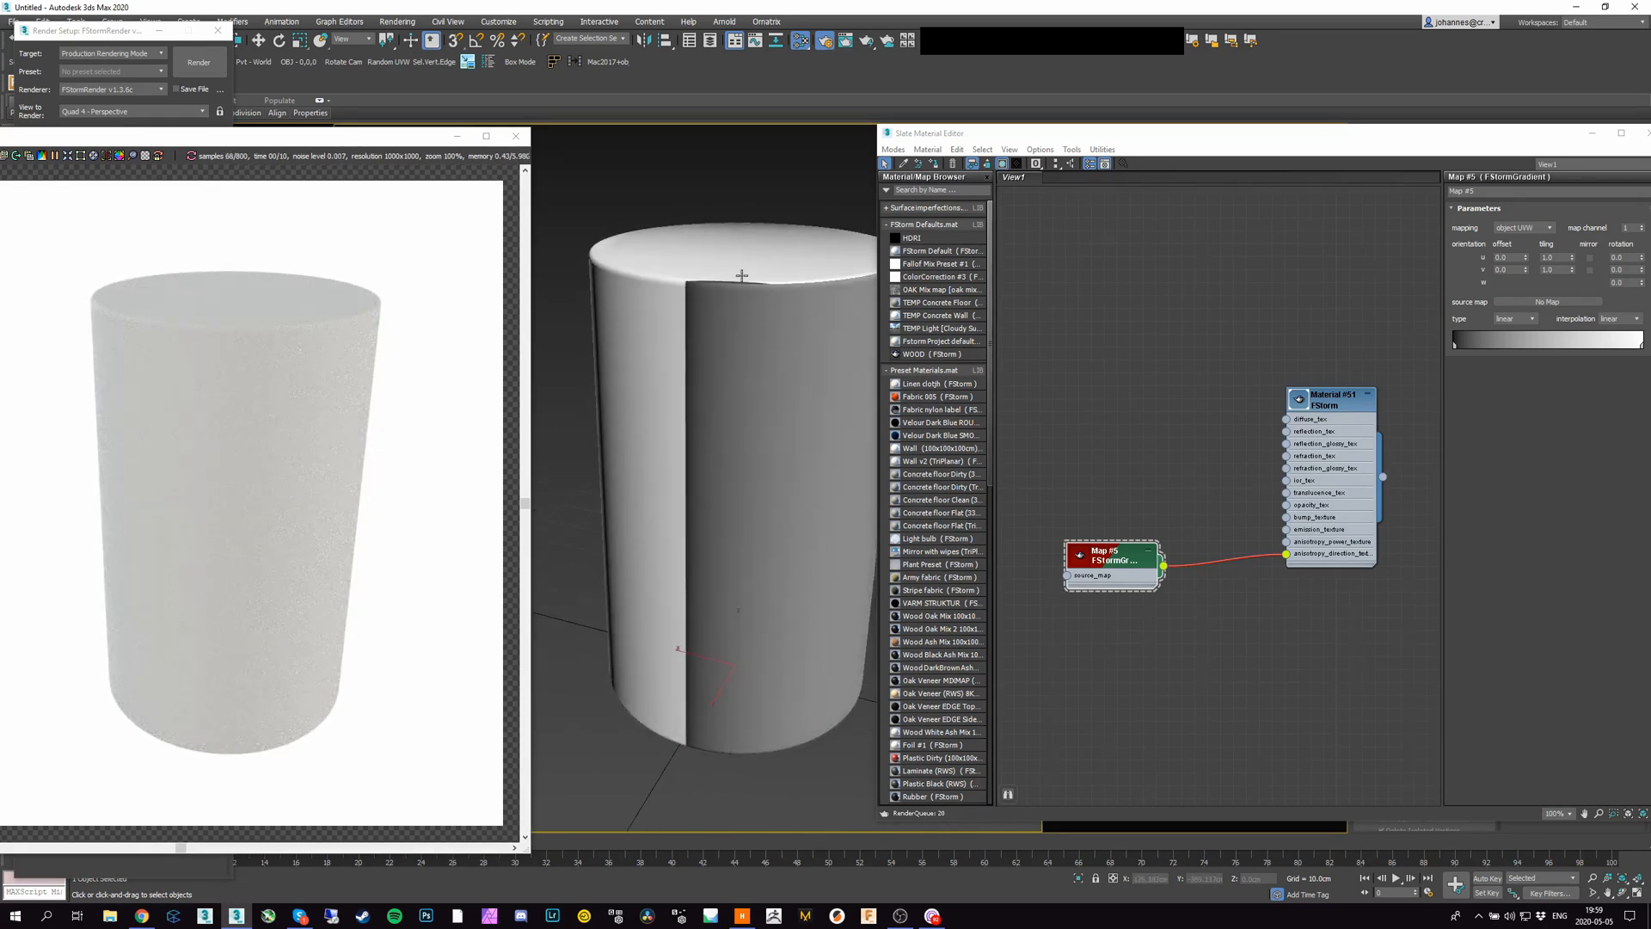
left_click_drag(408, 140, 364, 119)
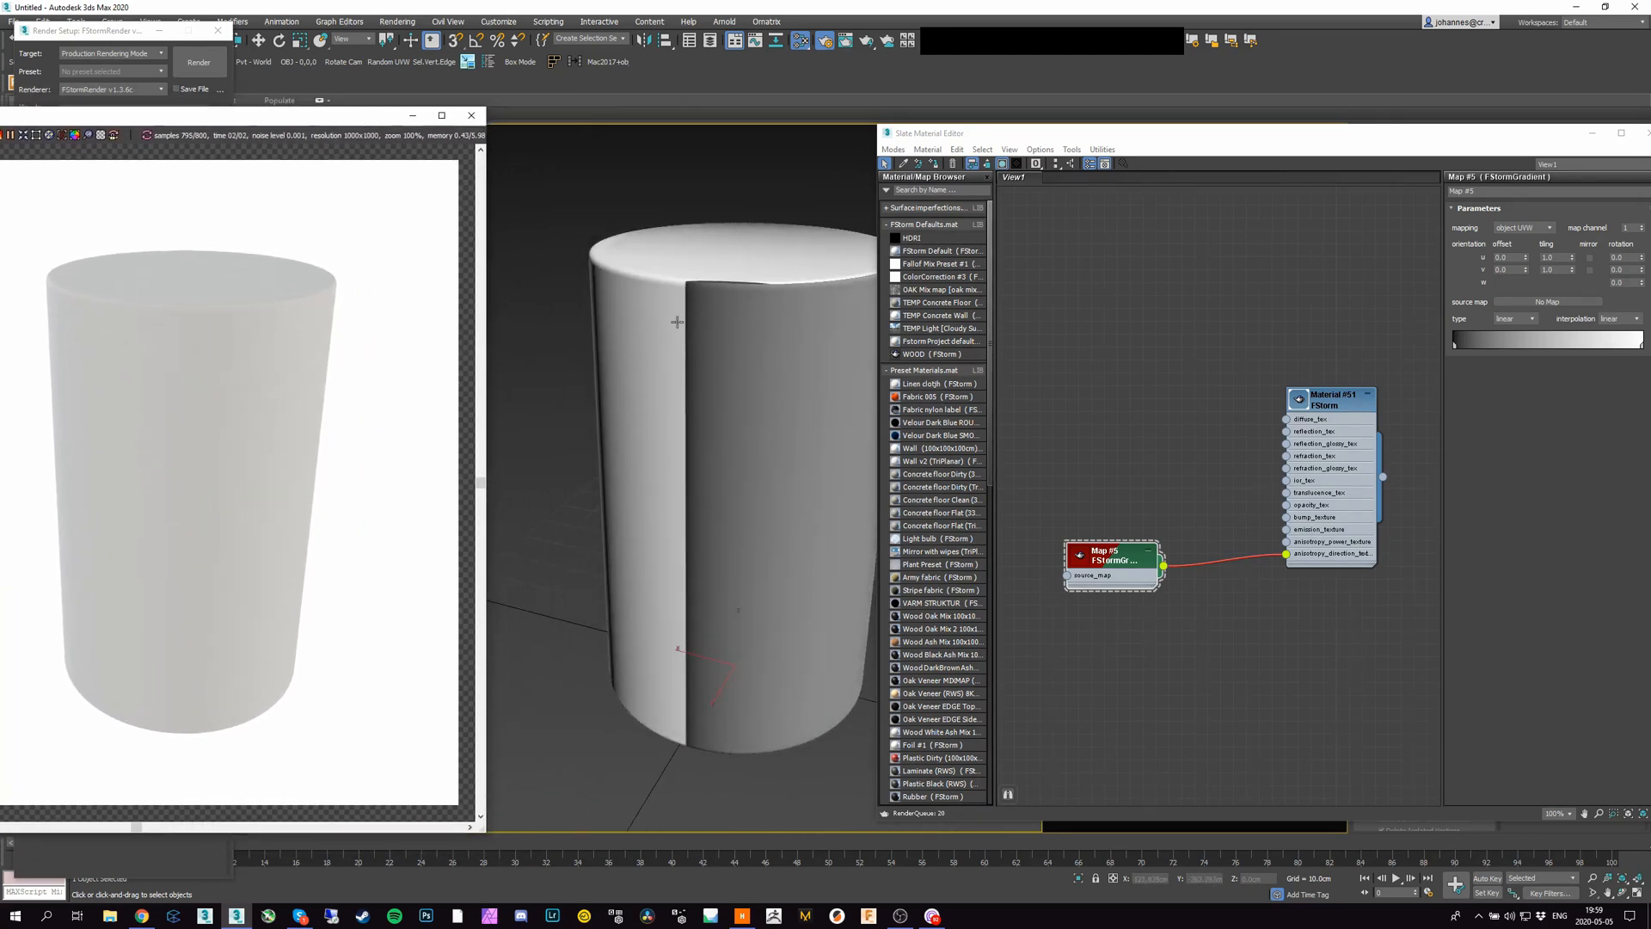
Step: Mark the vertical gradient seam on the cylinder with red freehand lines in a screen capture and discard the capture
key("Print")
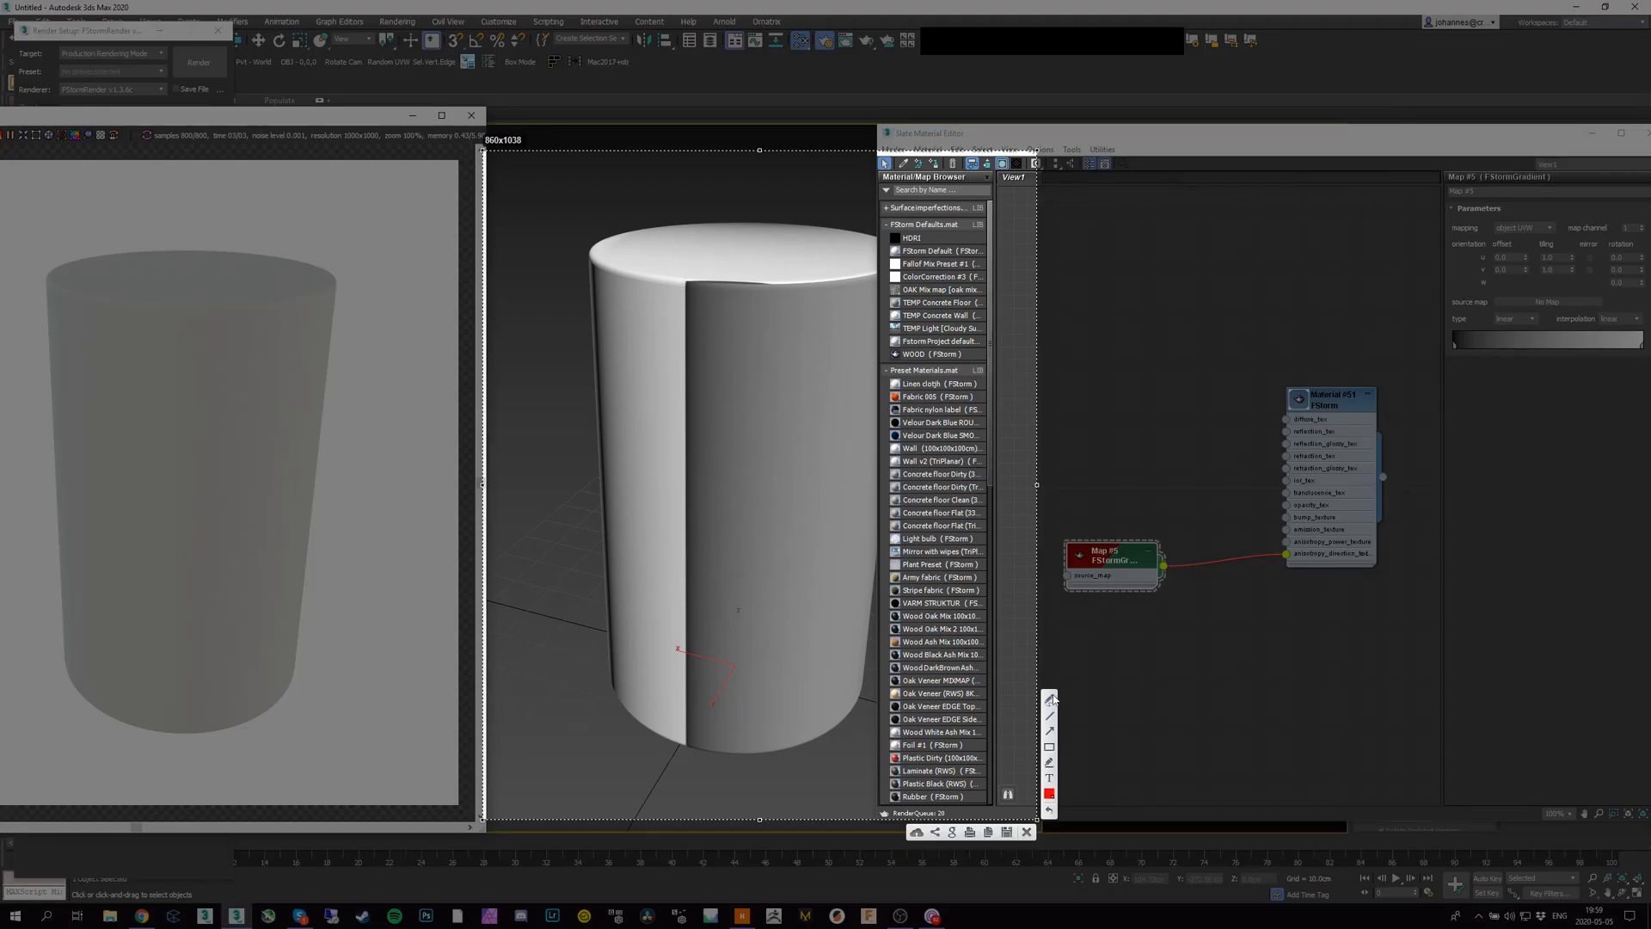
left_click_drag(707, 289, 715, 396)
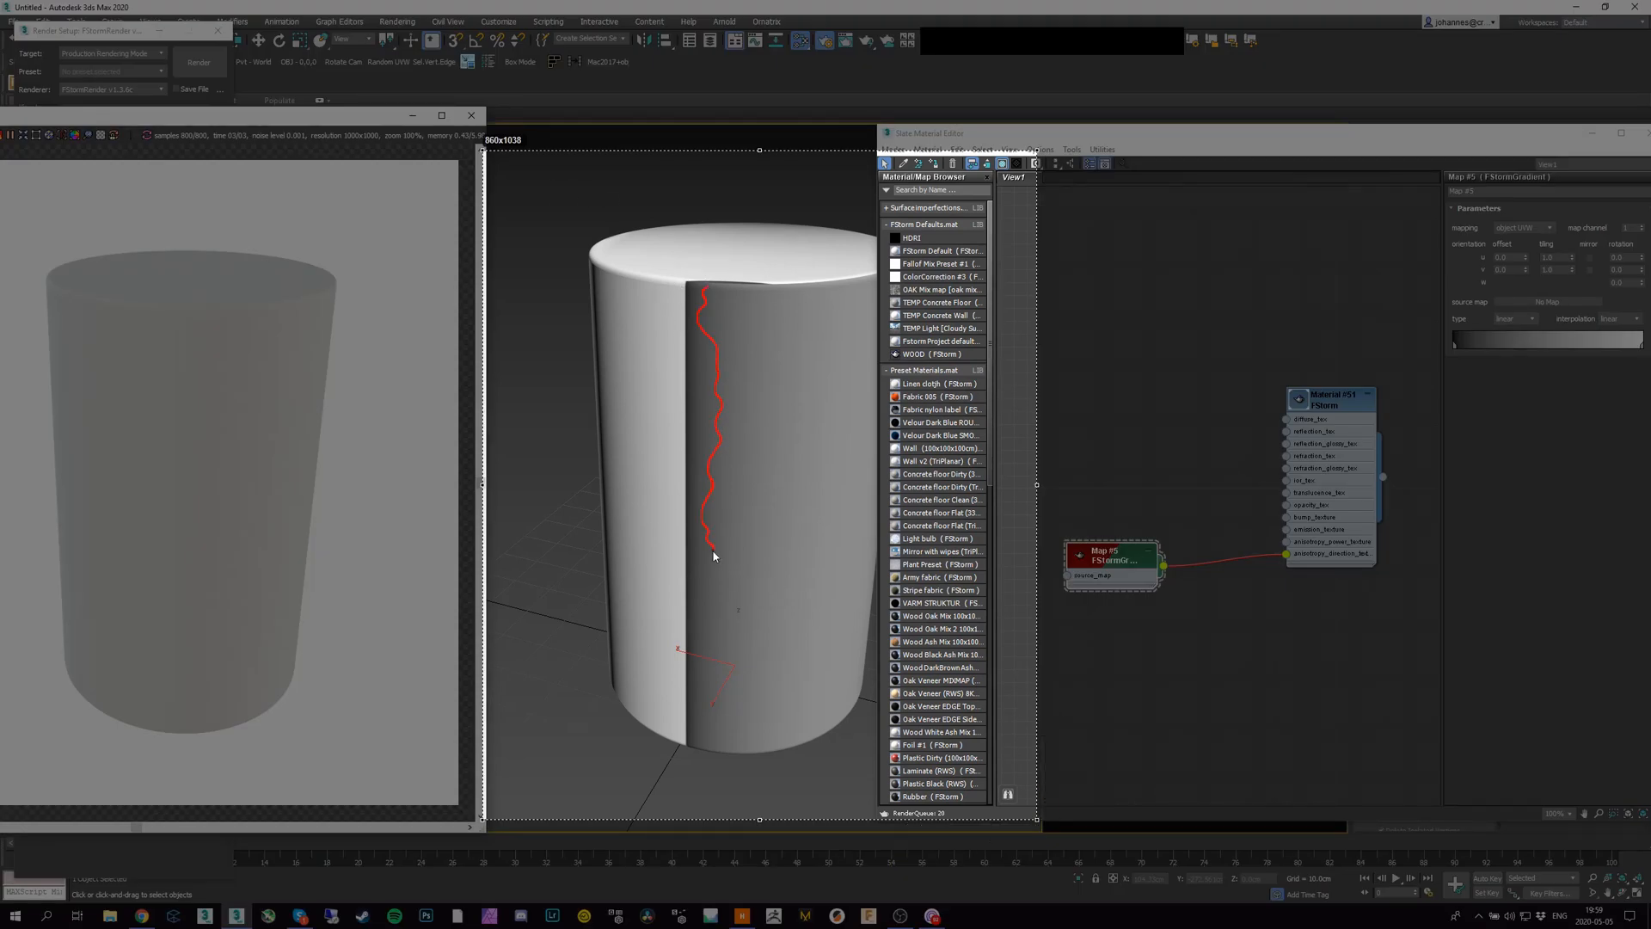
mouse_move(713, 555)
left_mouse_down()
mouse_move(711, 705)
mouse_move(706, 294)
left_mouse_up()
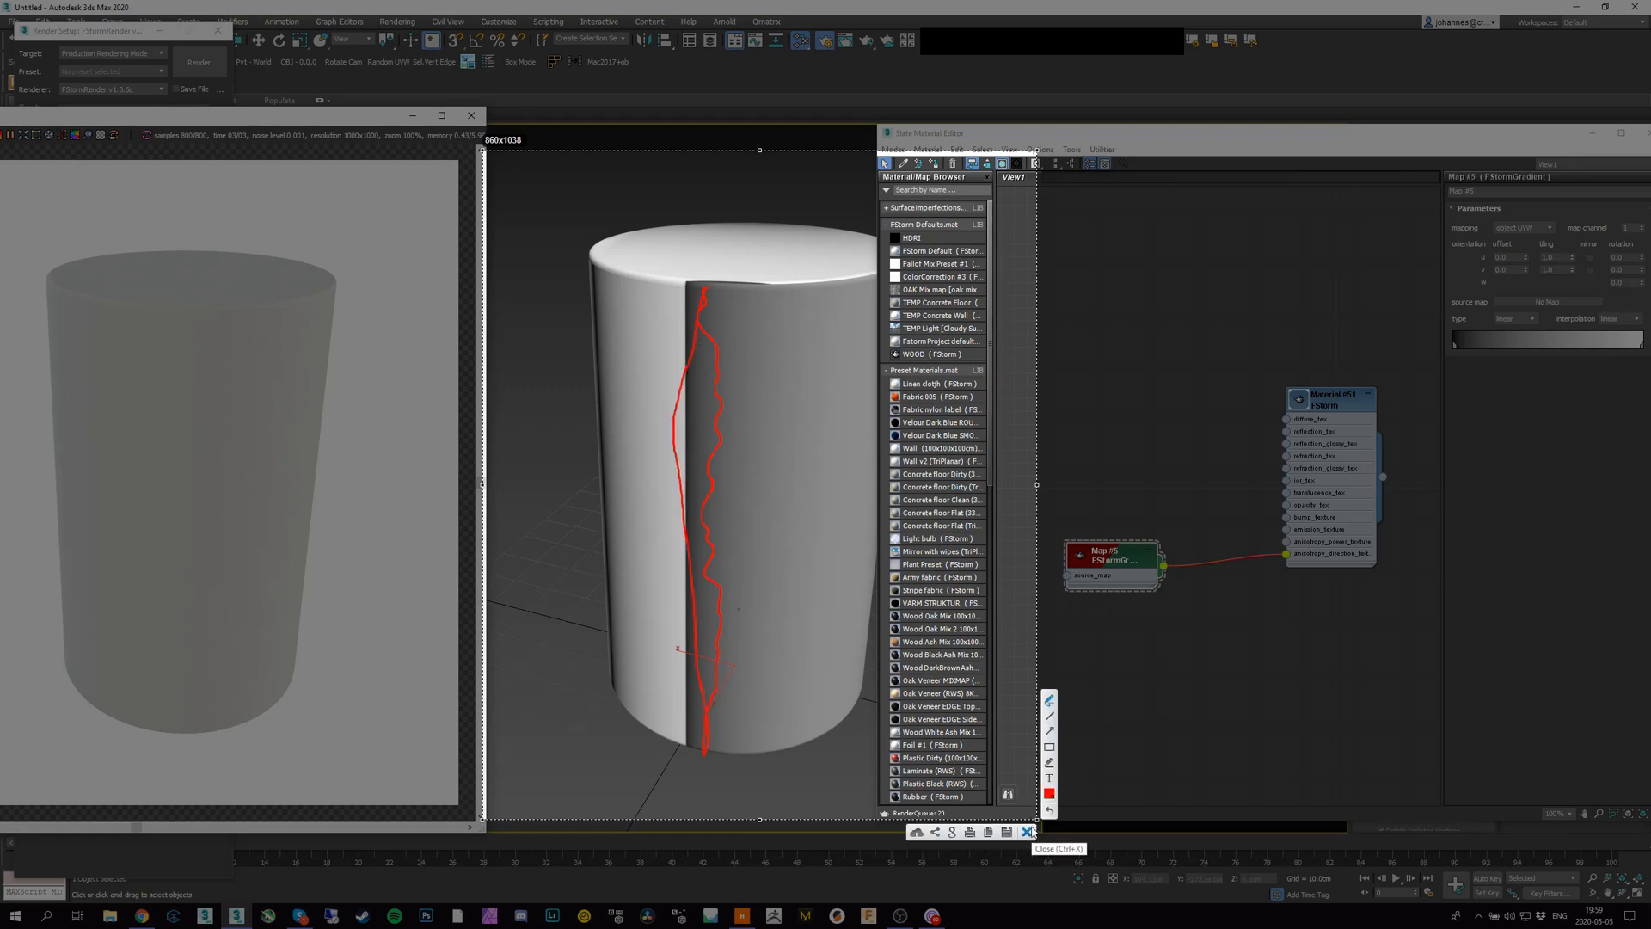
left_click(1028, 833)
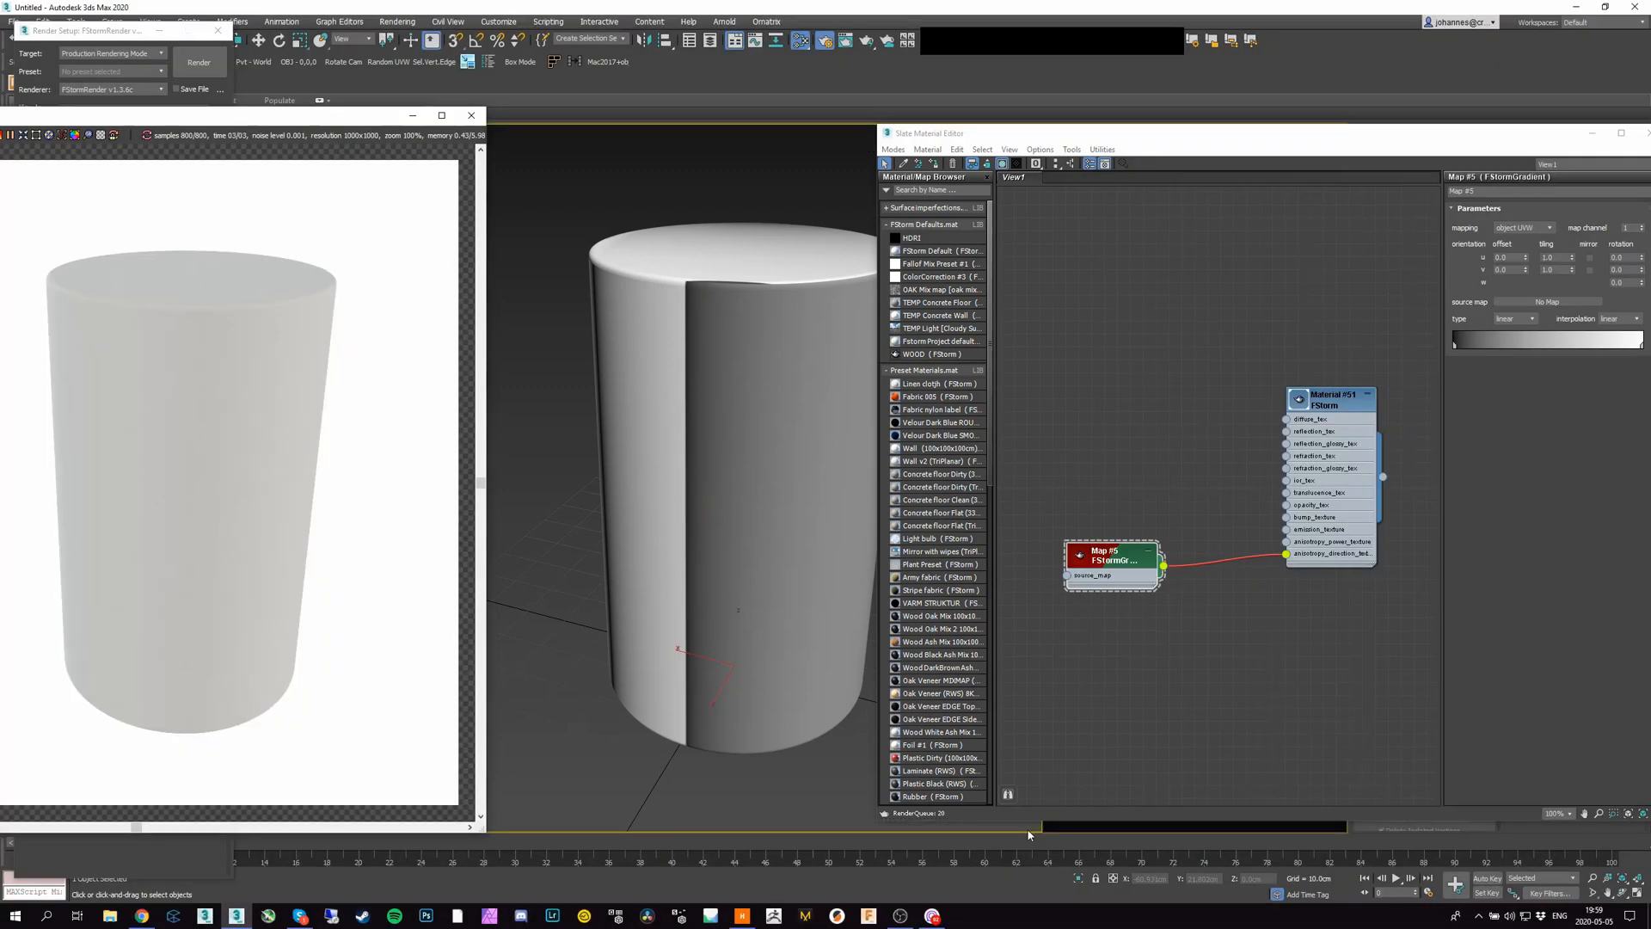
Step: Set the FStorm material's reflection color to pure white
left_click(1357, 388)
left_click_drag(1351, 135, 1281, 125)
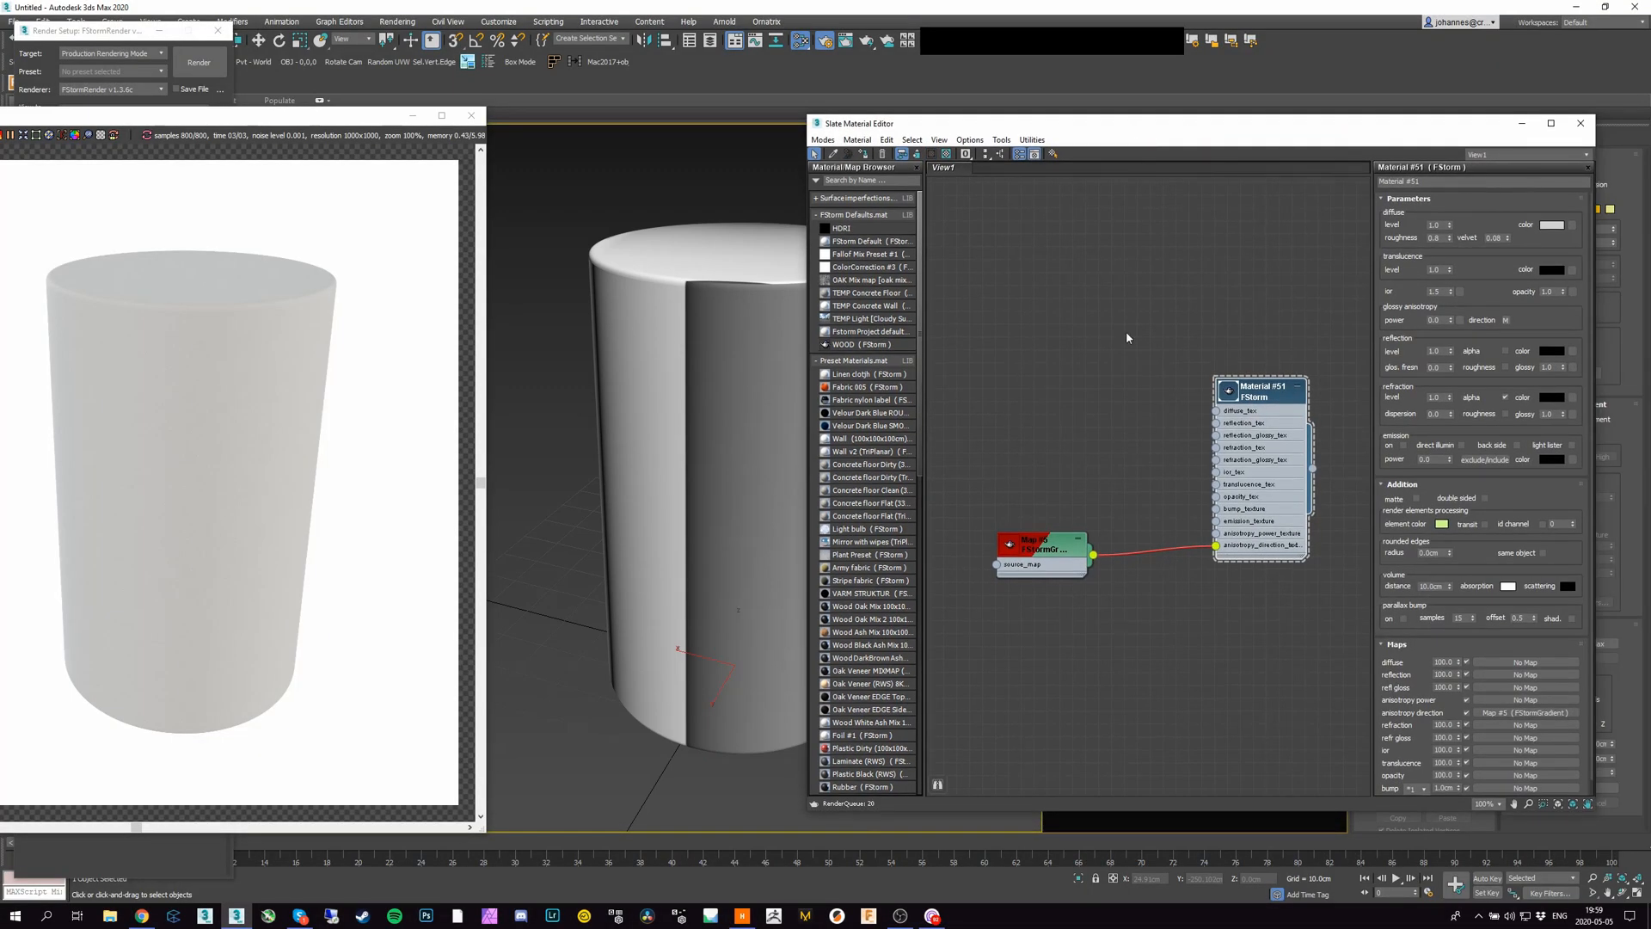
left_click(1551, 270)
left_click(399, 211)
left_click(1551, 351)
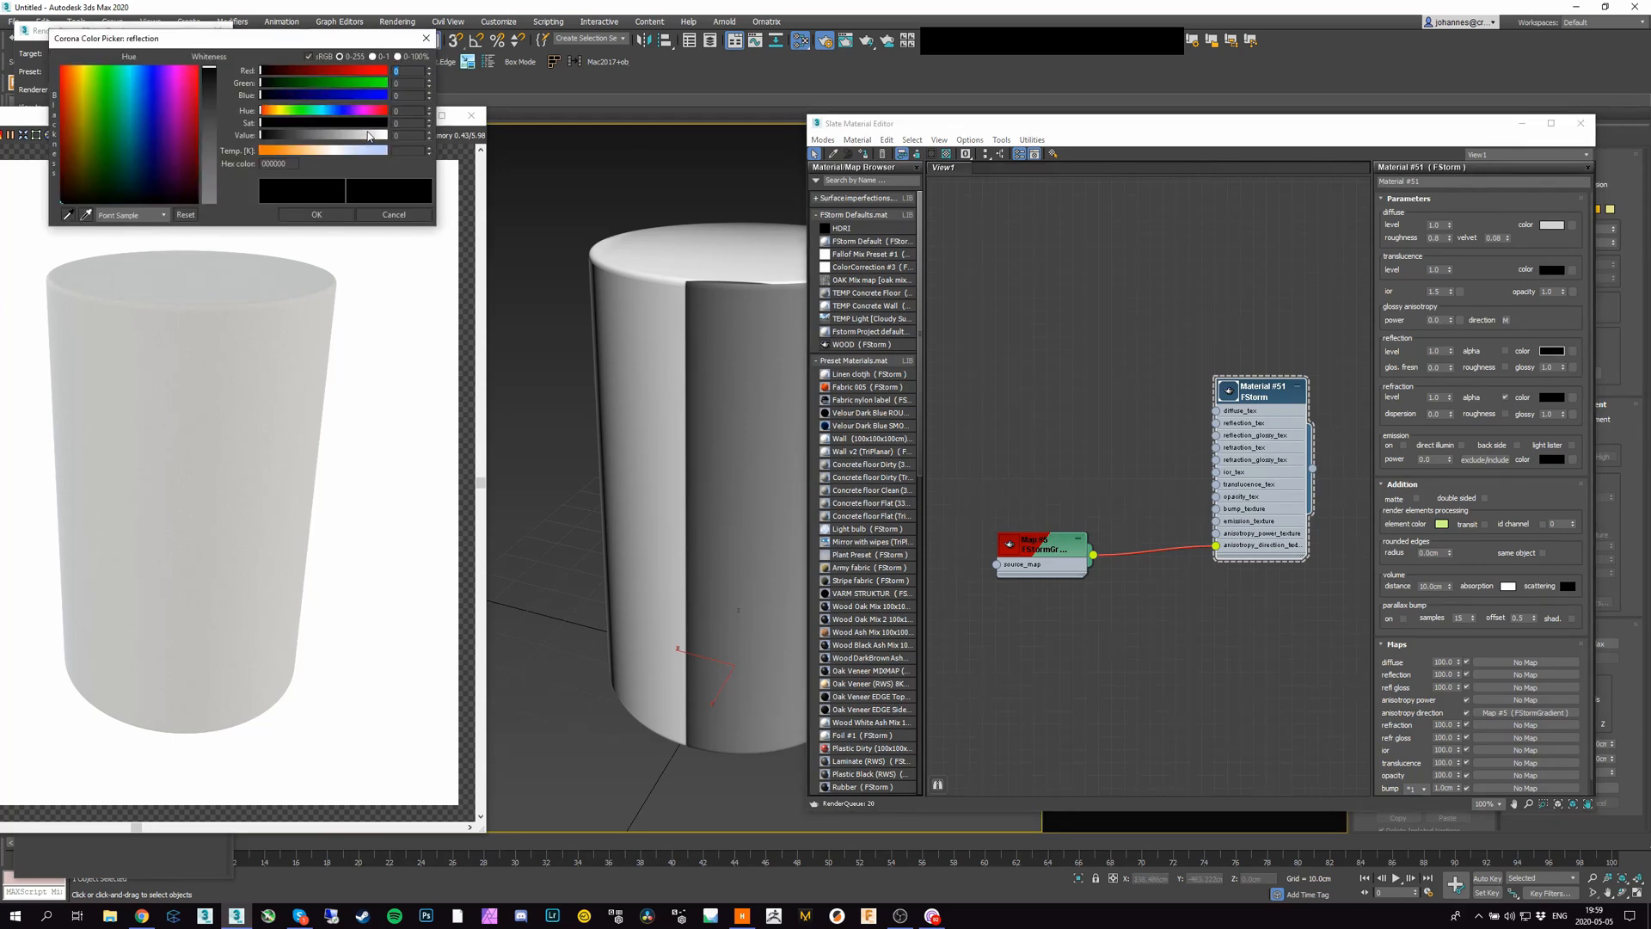
left_click_drag(369, 136, 387, 136)
left_click(317, 215)
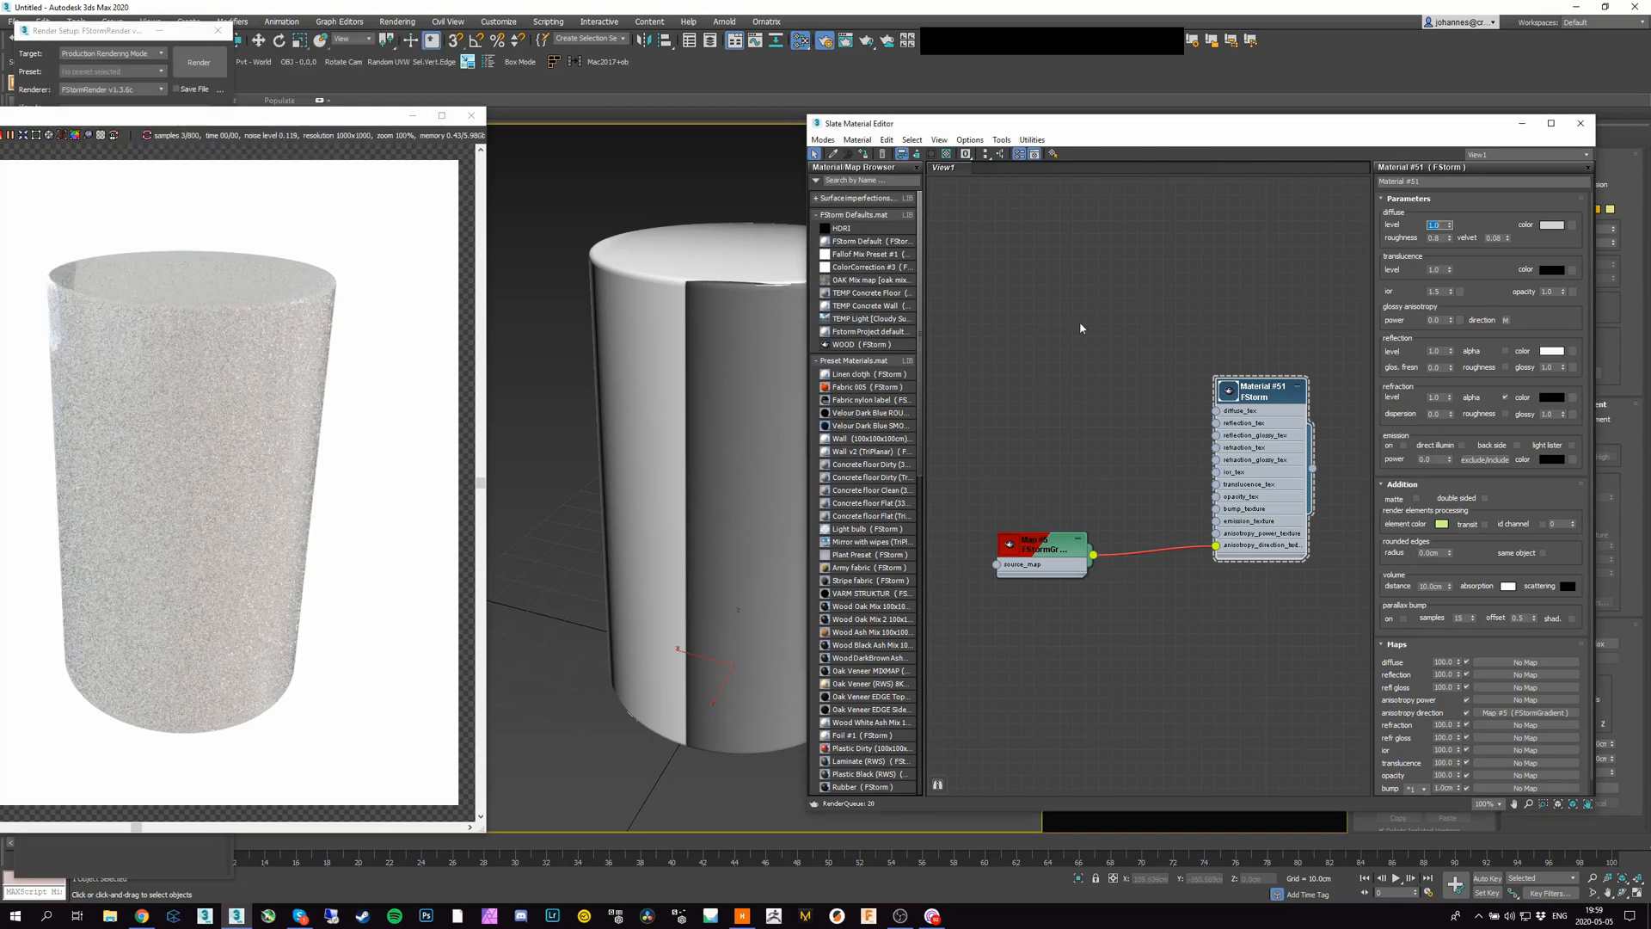
Step: Set the material's ior to 6 and its diffuse level to 0
left_click(1435, 292)
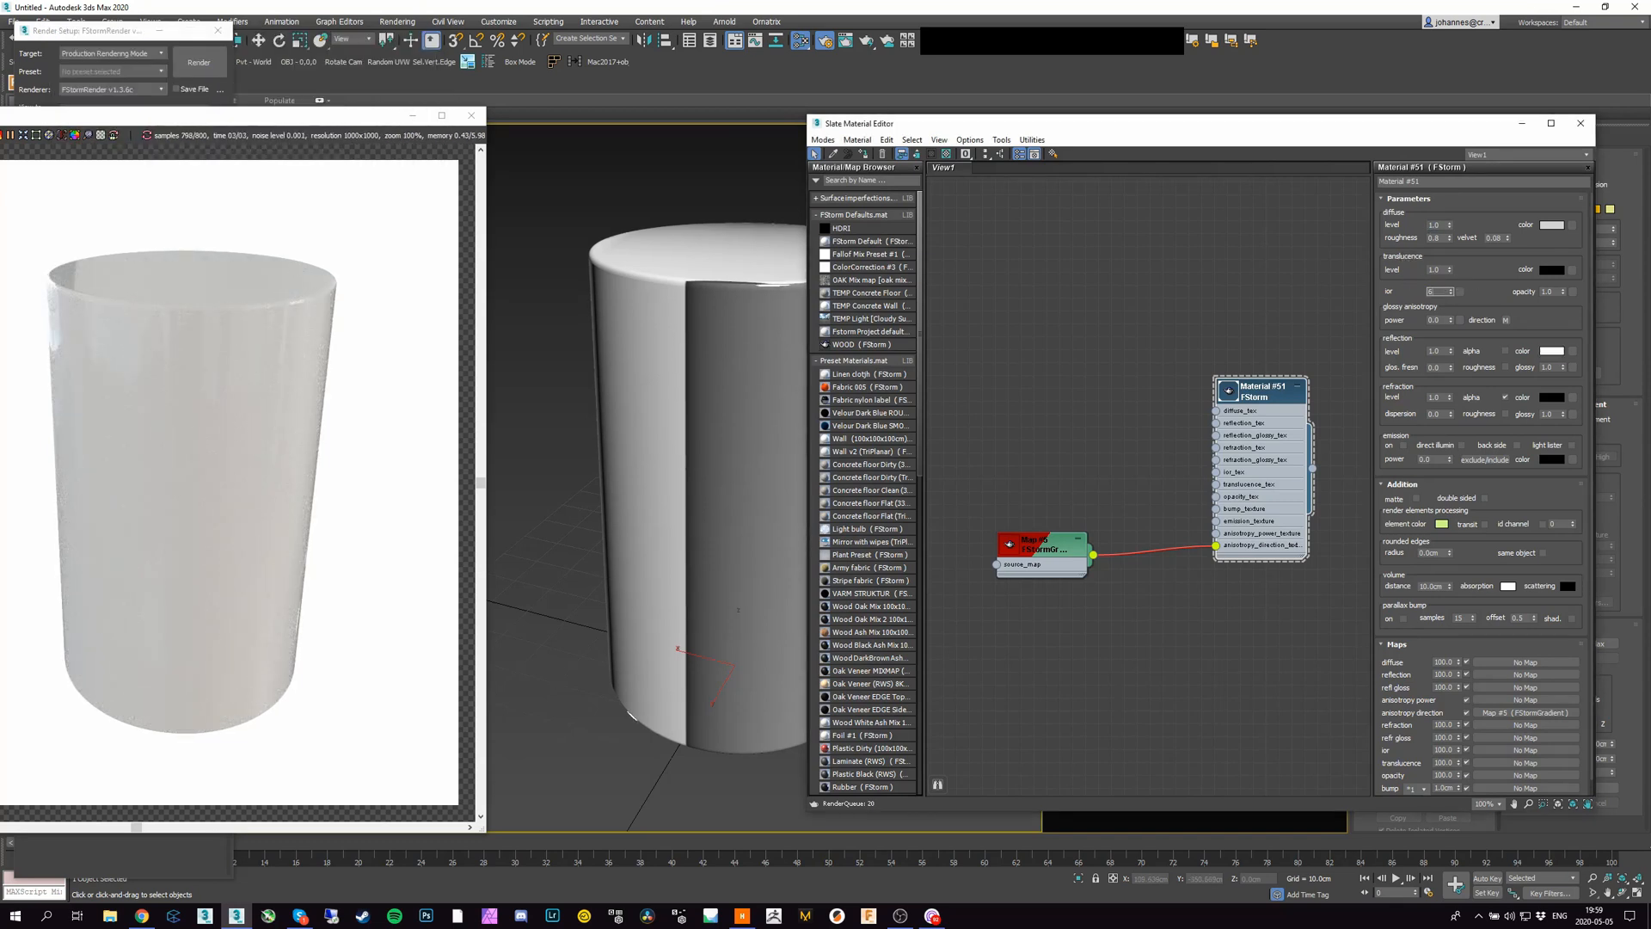
type("6")
key("Return")
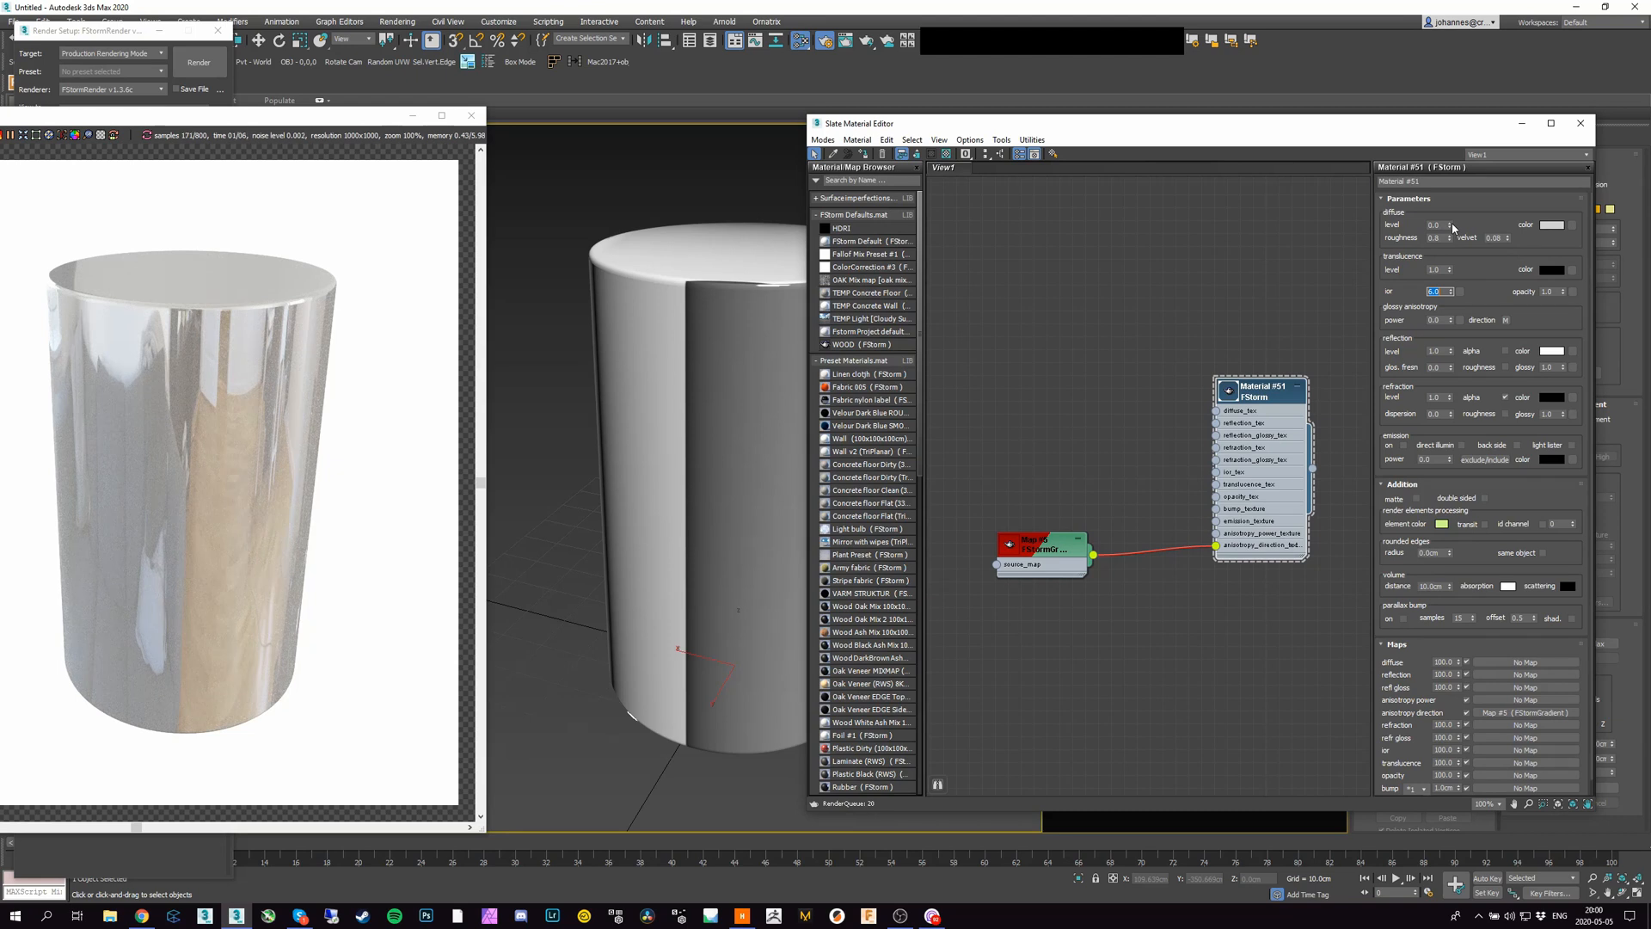
right_click(1451, 227)
Step: Move the gradient node closer to the material and set the material's glossy anisotropy power to 1
middle_click_drag(658, 250, 727, 276, "alt")
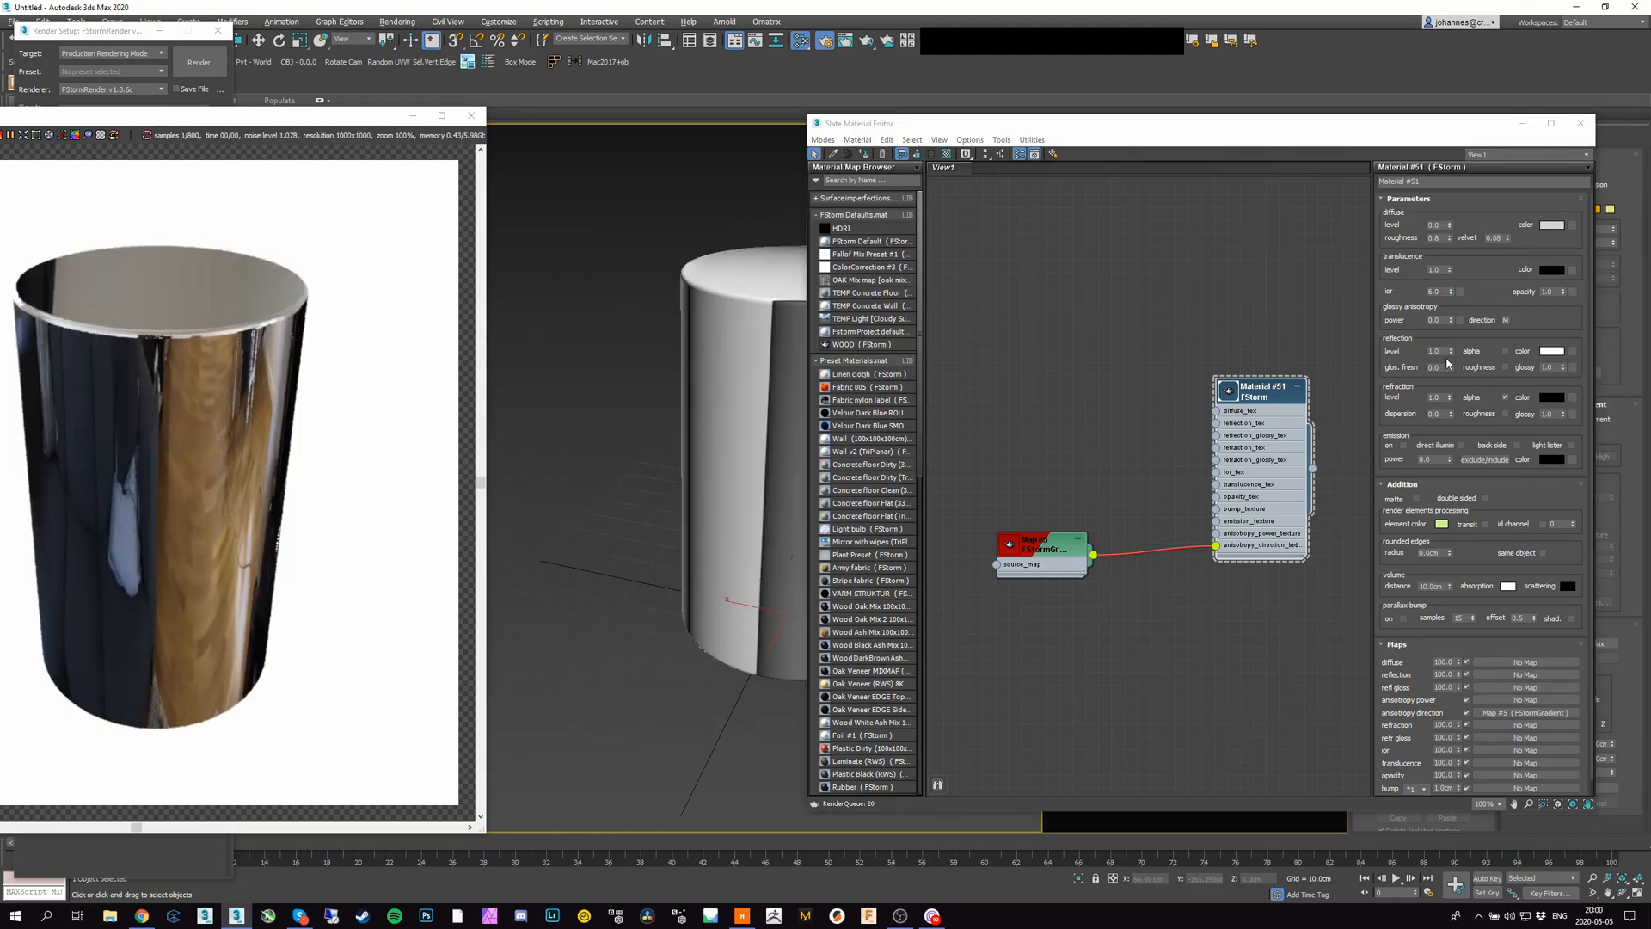
left_click_drag(1058, 569, 1122, 569)
key("z")
double_click(1438, 320)
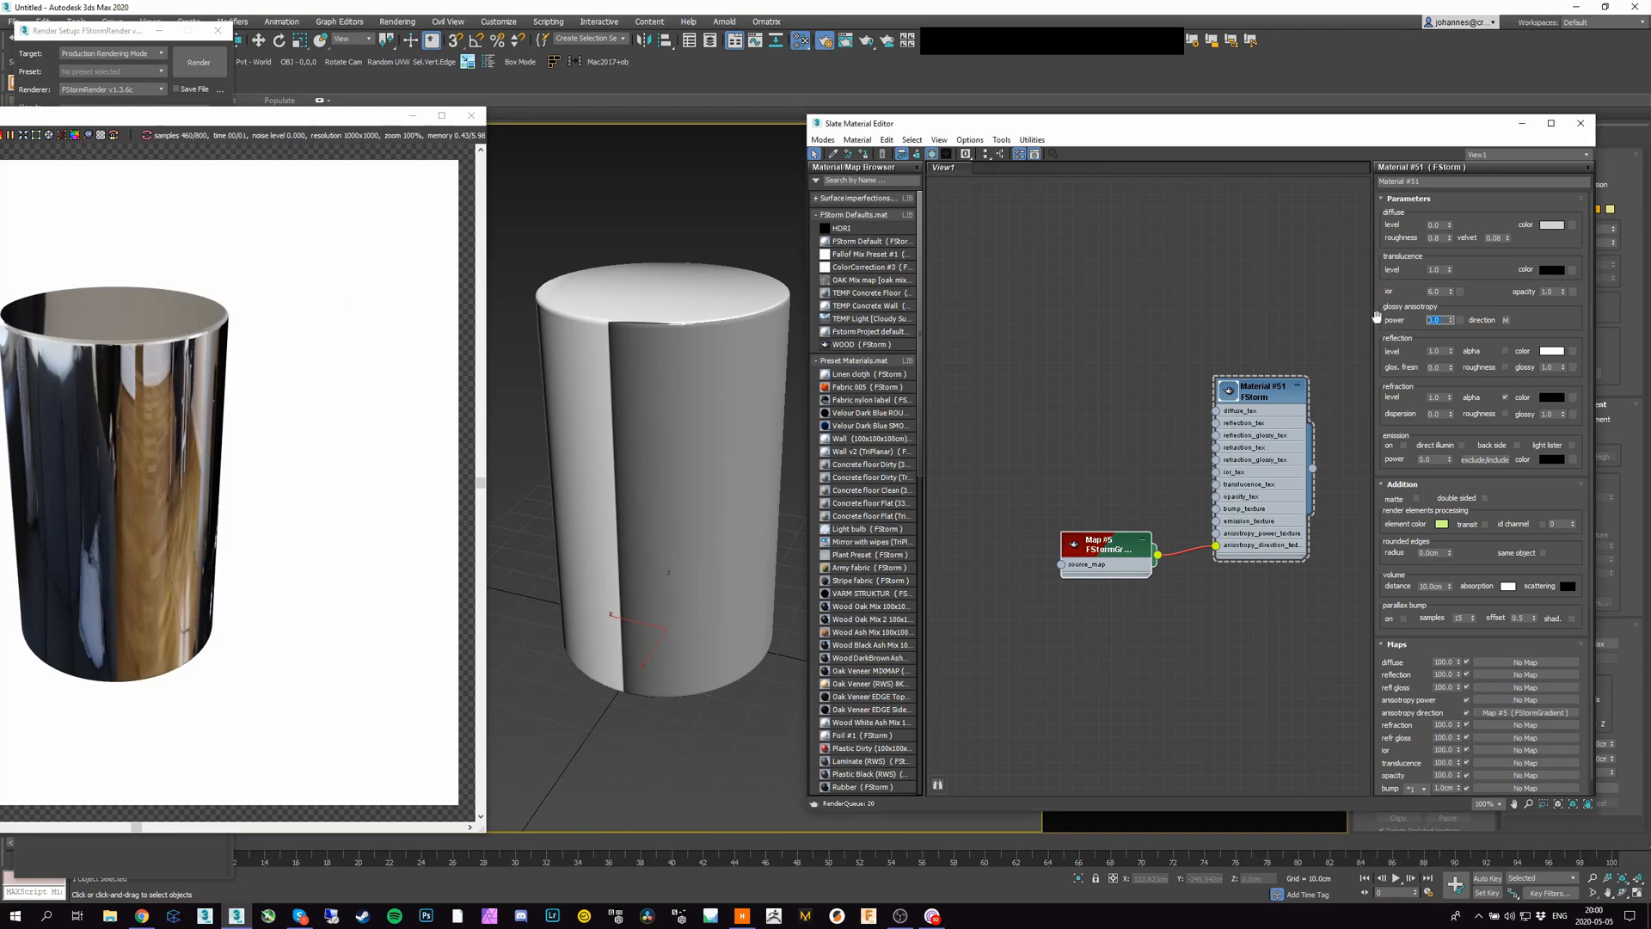
type("1")
key("Return")
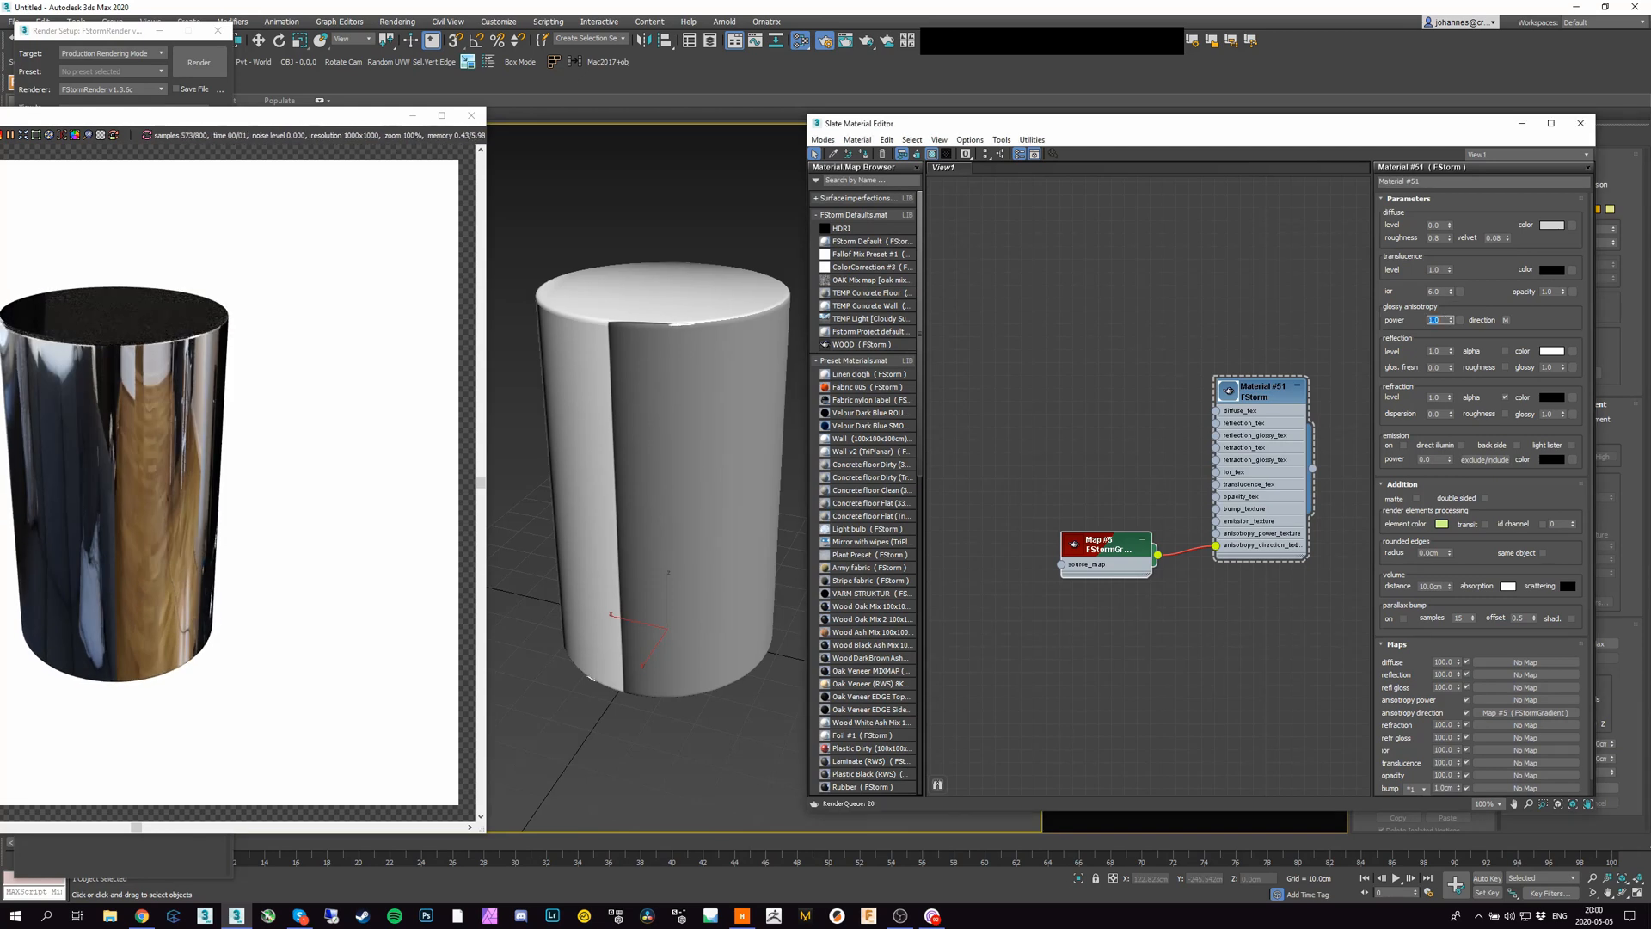
type("1")
key("Return")
Step: Set the material's reflection glossy value to 0.8 and inspect the cylinder from a slightly different angle
double_click(1548, 368)
type(".8")
key("Return")
mouse_move(636, 413)
middle_mouse_down("alt")
mouse_move(632, 336)
mouse_move(638, 409)
middle_mouse_up("alt")
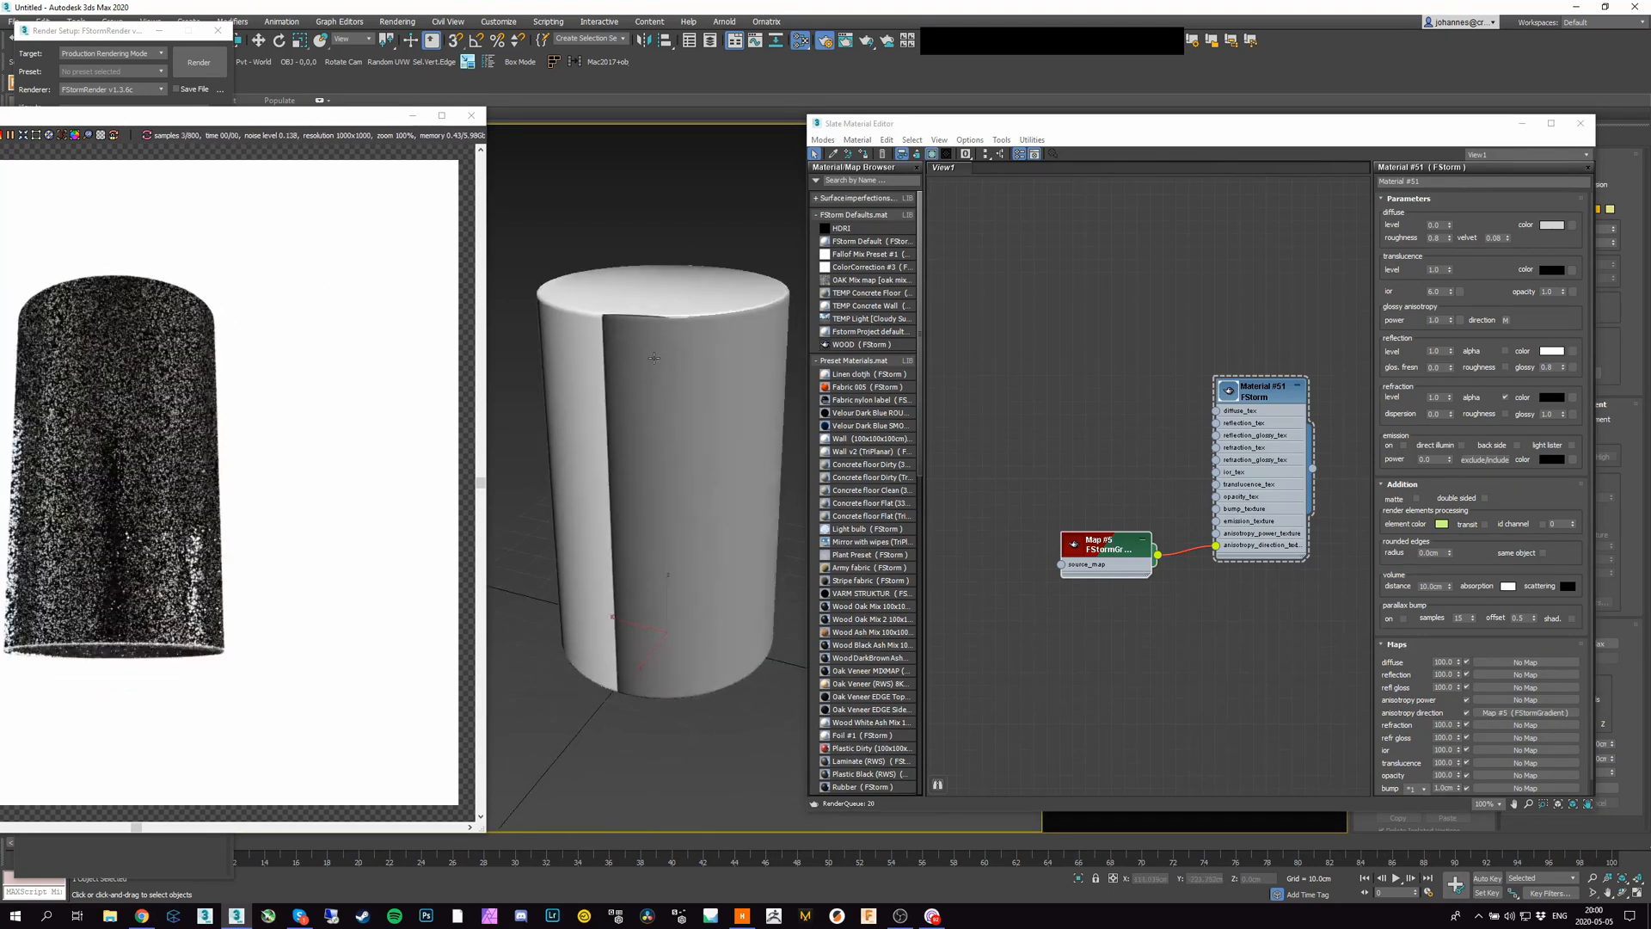
Step: Toggle the anisotropy direction map and switch the glossy anisotropy power to 0 and back to 1 to compare the reflections
left_click(1468, 714)
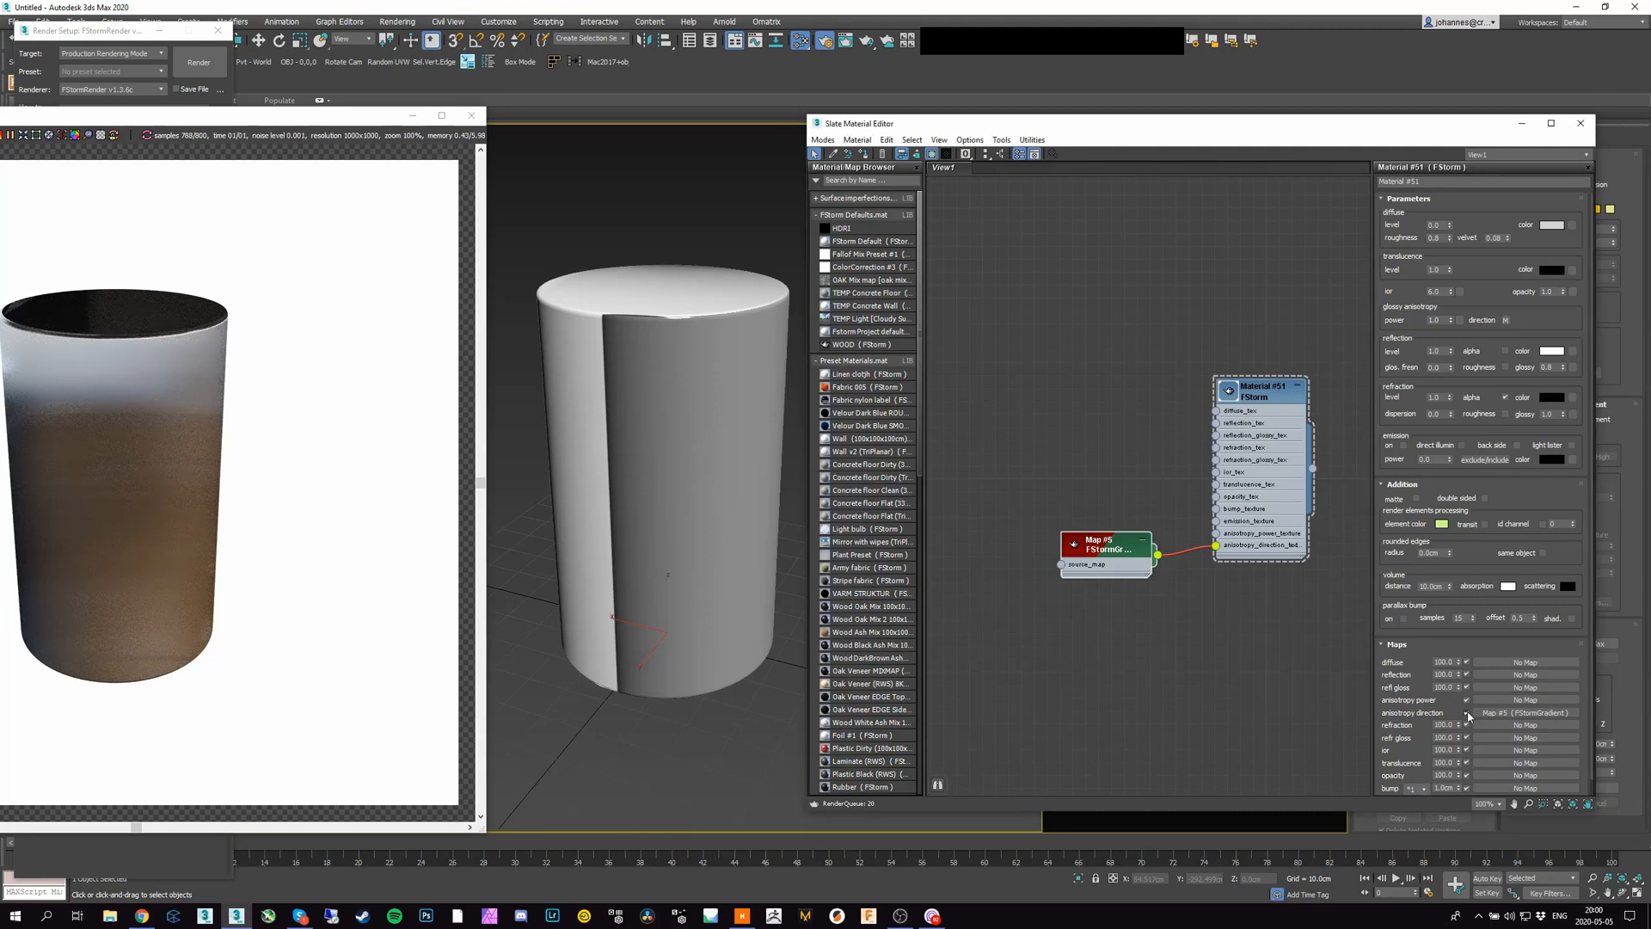
left_click(1467, 713)
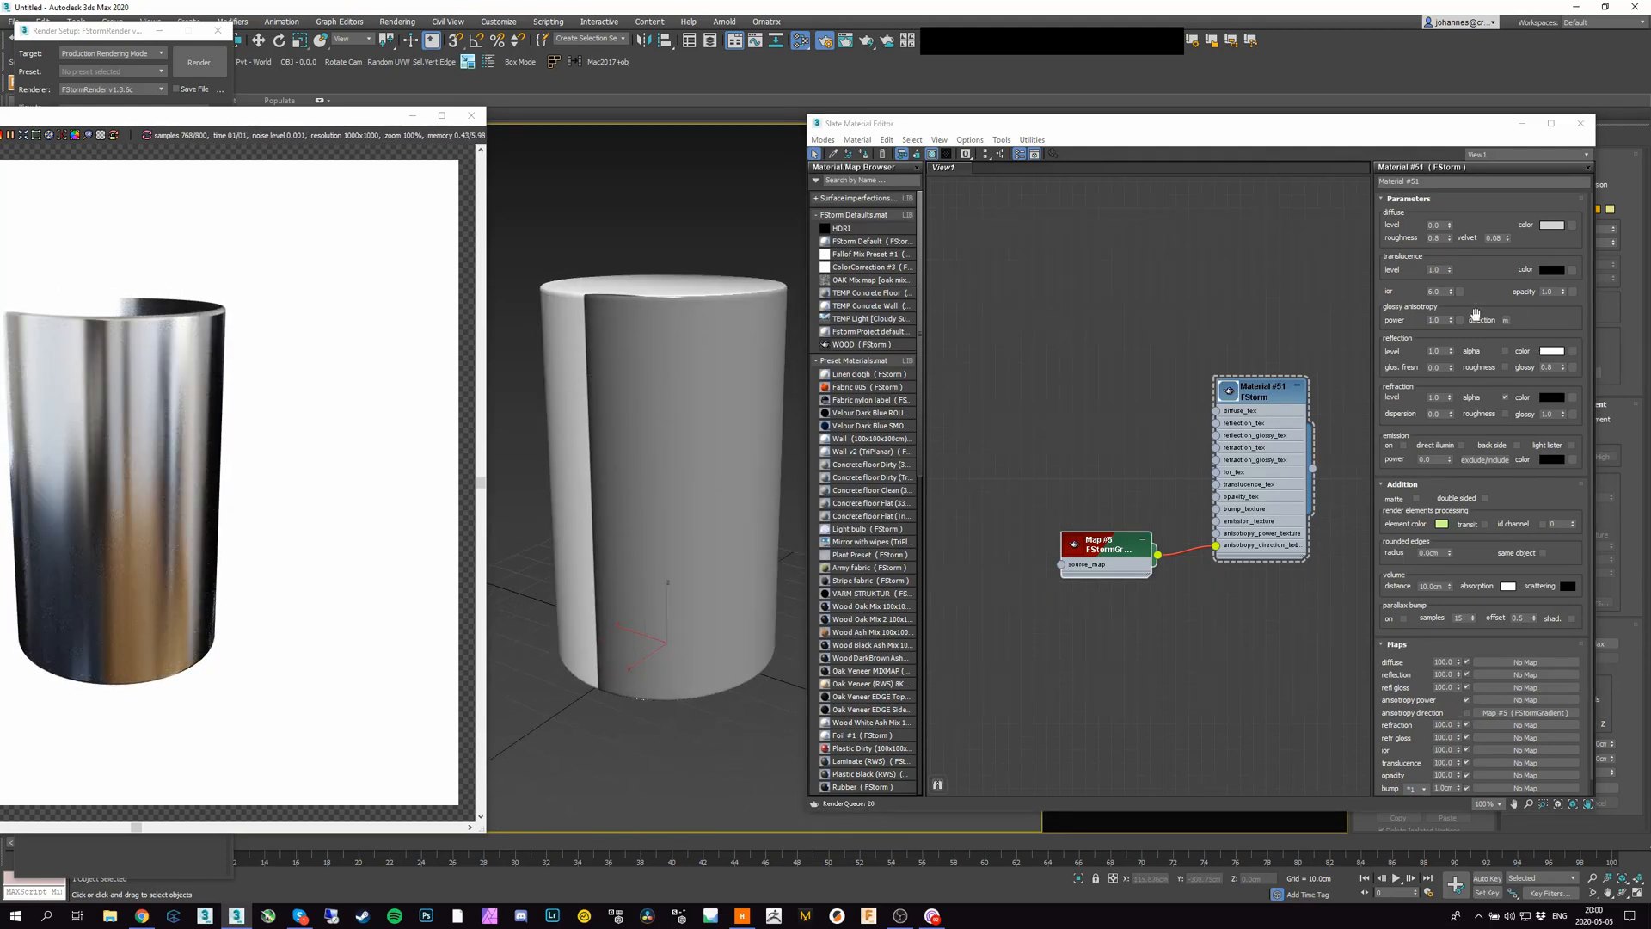
double_click(1434, 320)
type("0")
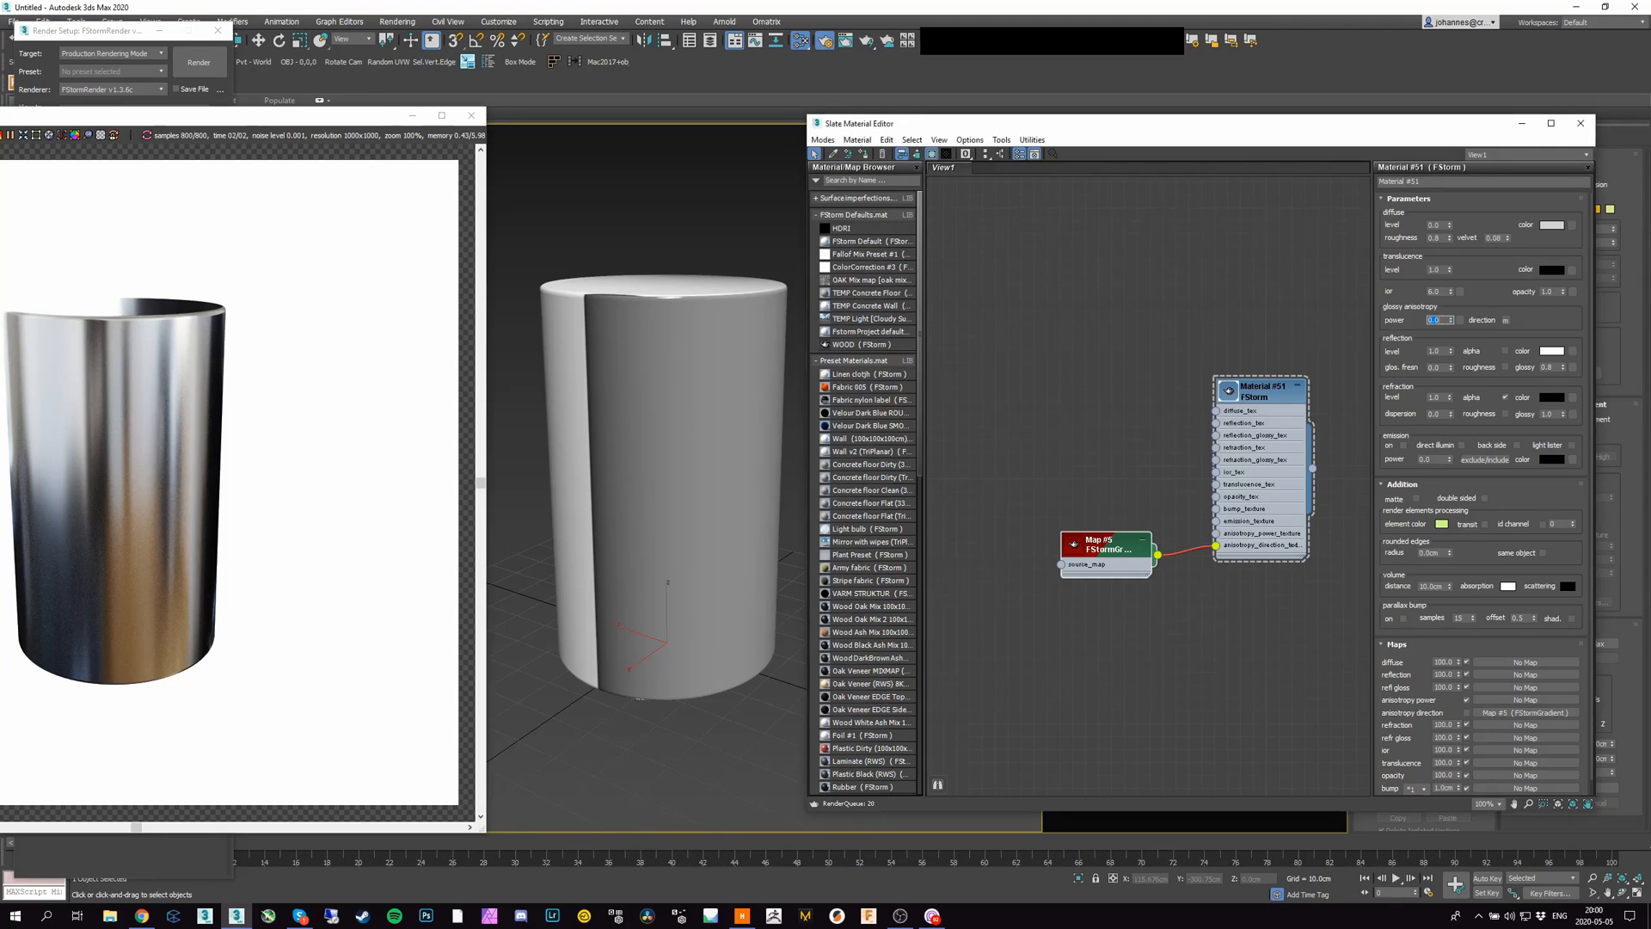
key("Return")
type("1")
key("Return")
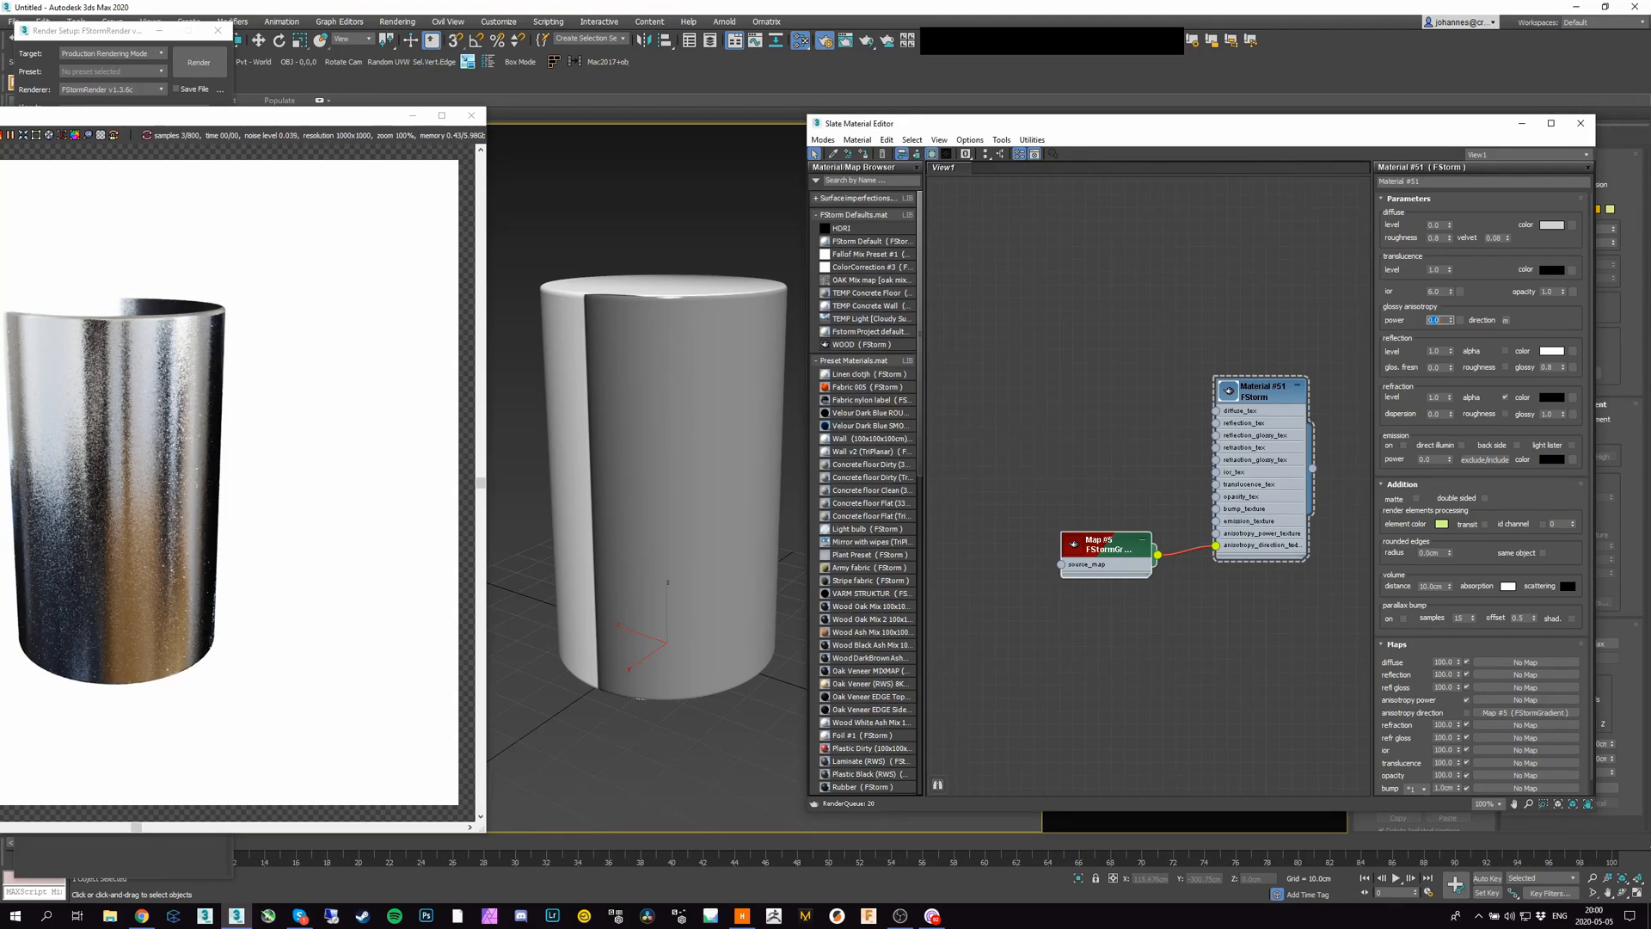
Step: Set the FStormGradient map's W rotation to 90 and check the gradient on the cylinder
mouse_move(1105, 550)
left_mouse_down()
mouse_move(1034, 576)
mouse_move(1101, 556)
left_mouse_up()
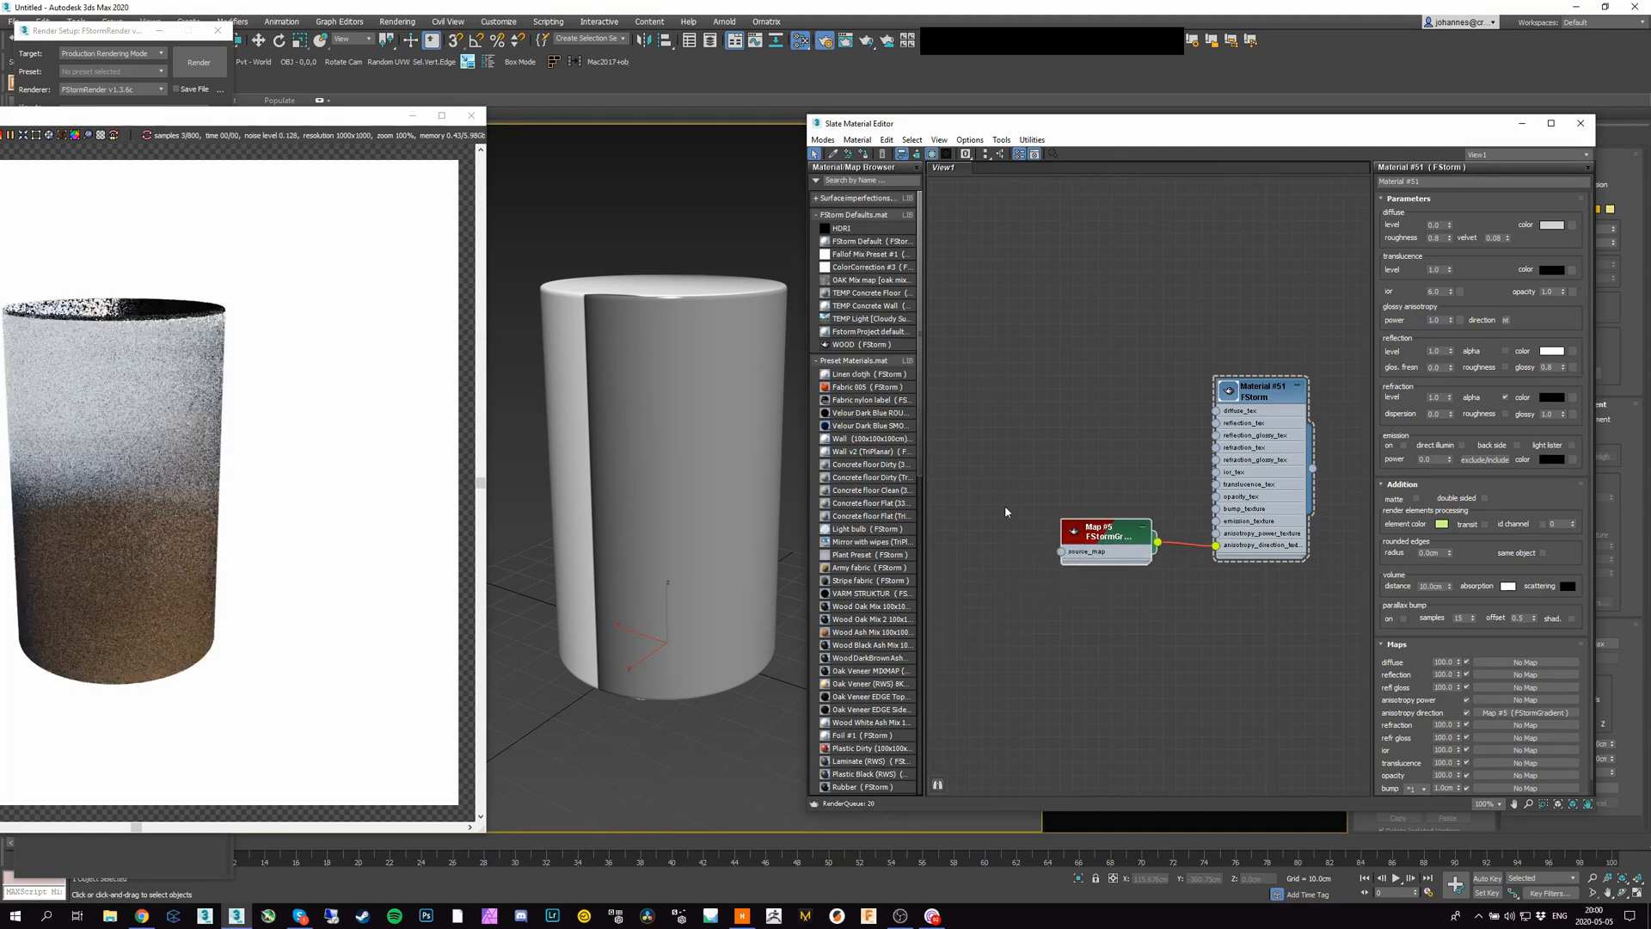
mouse_move(663, 350)
middle_mouse_down("alt")
mouse_move(606, 402)
mouse_move(634, 342)
mouse_move(649, 359)
middle_mouse_up("alt")
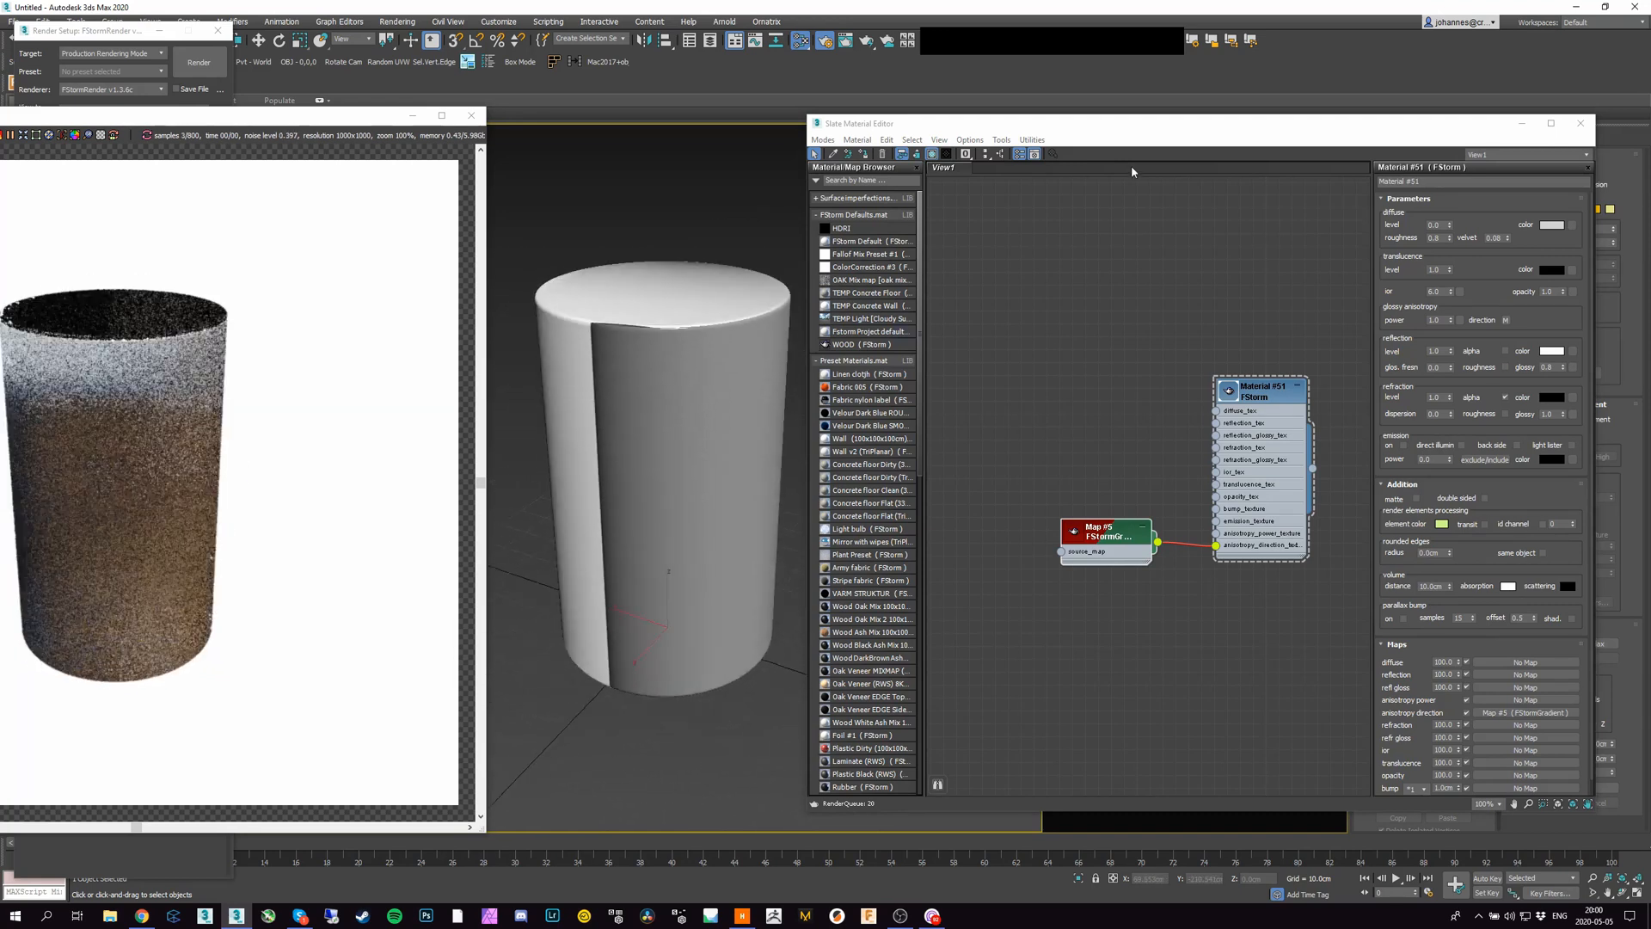
left_click(1105, 535)
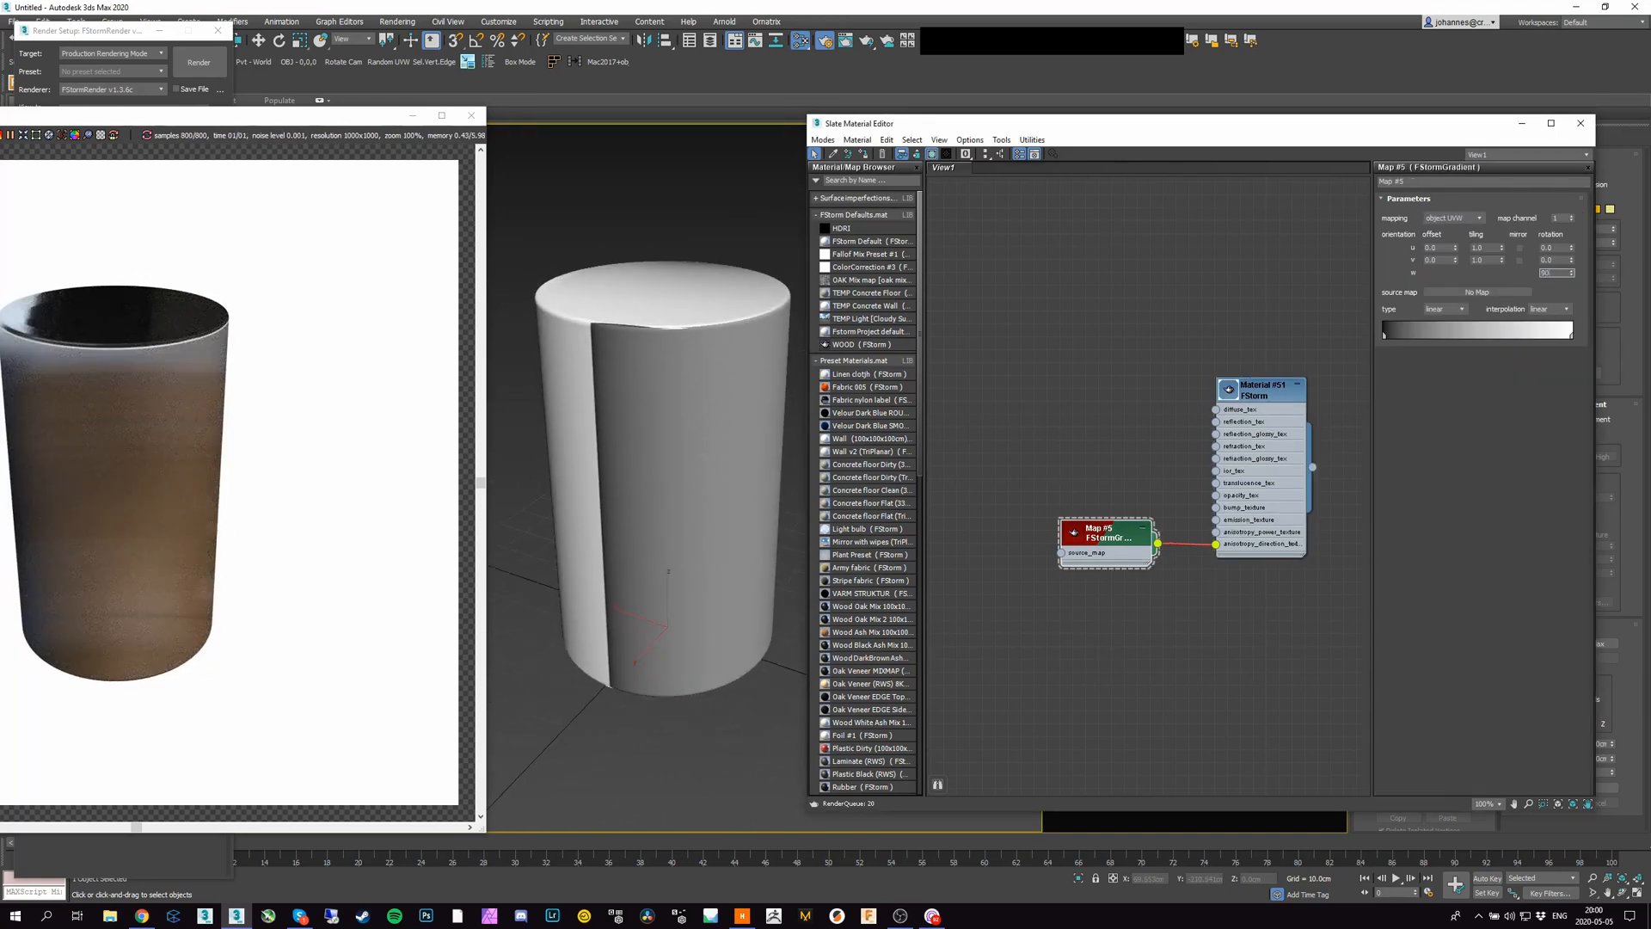
key("Return")
middle_click_drag(654, 378, 659, 327, "alt")
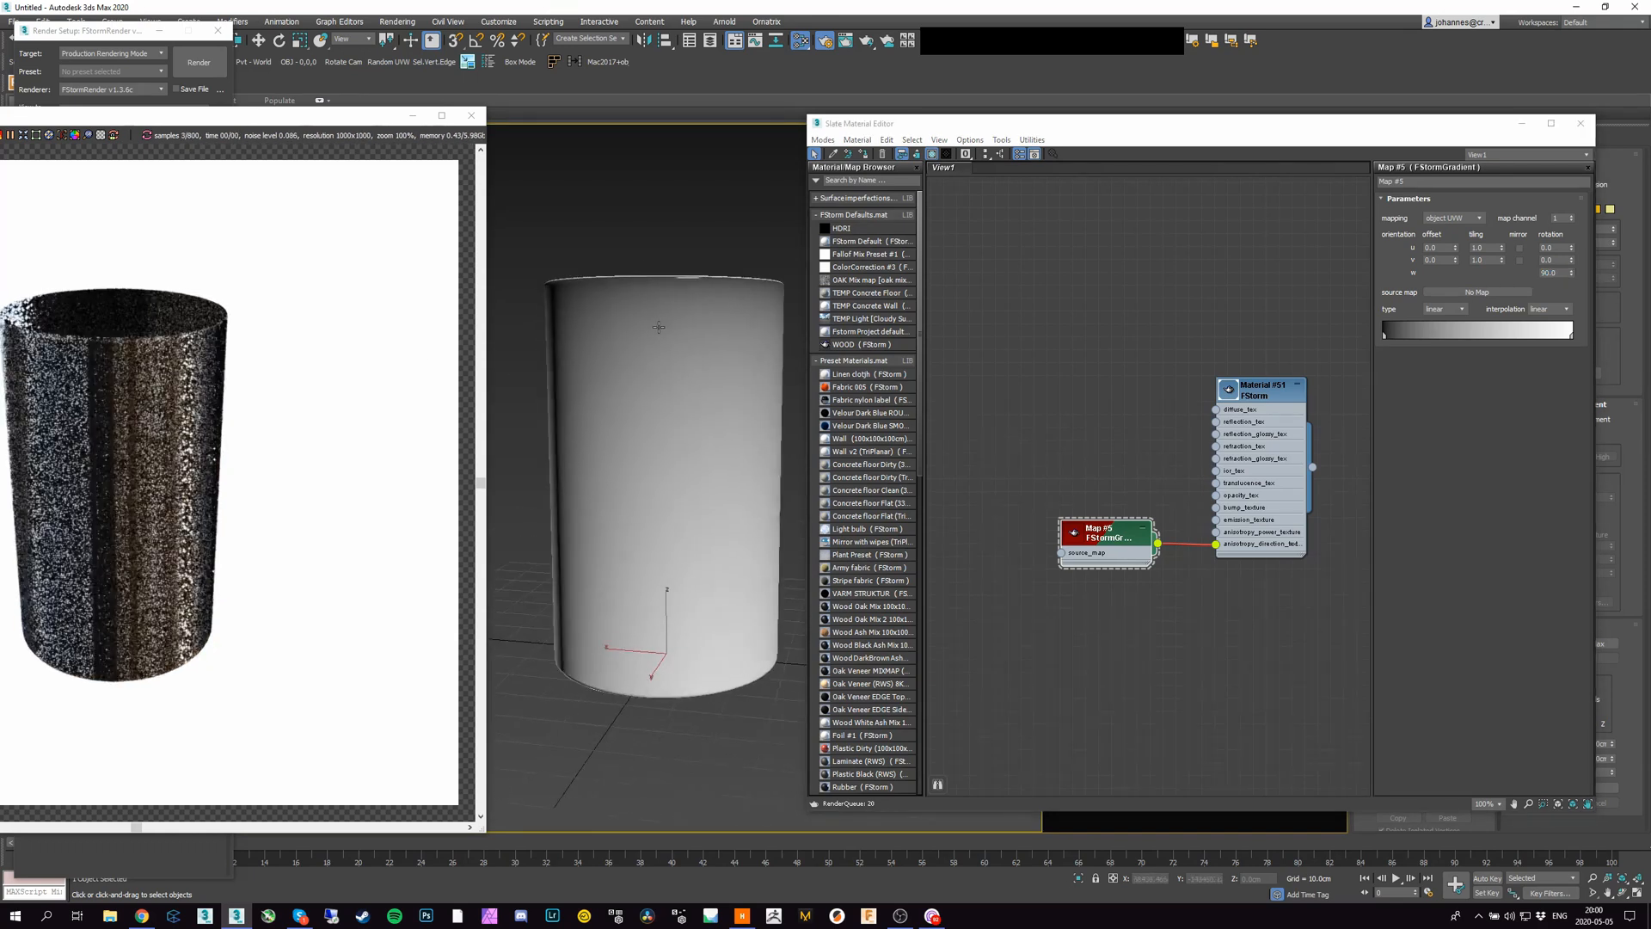
Step: Lower the cylinder material's glossy anisotropy power and set its reflection glossy value to 0.5
left_click_drag(329, 123, 342, 123)
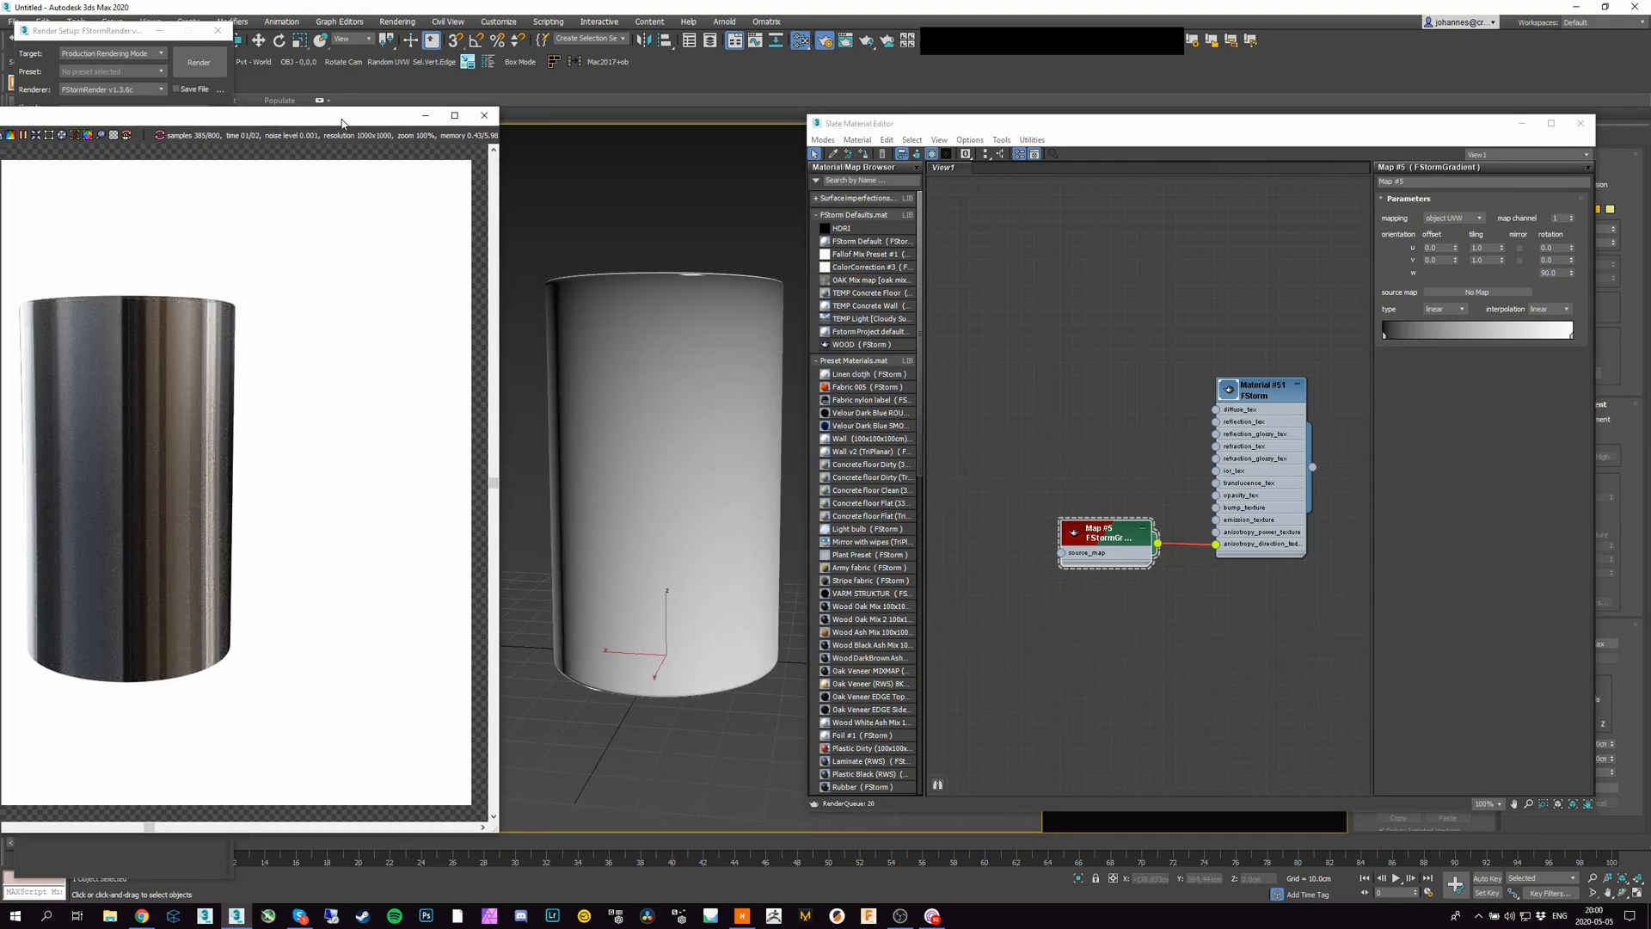
middle_click_drag(606, 290, 664, 281, "alt")
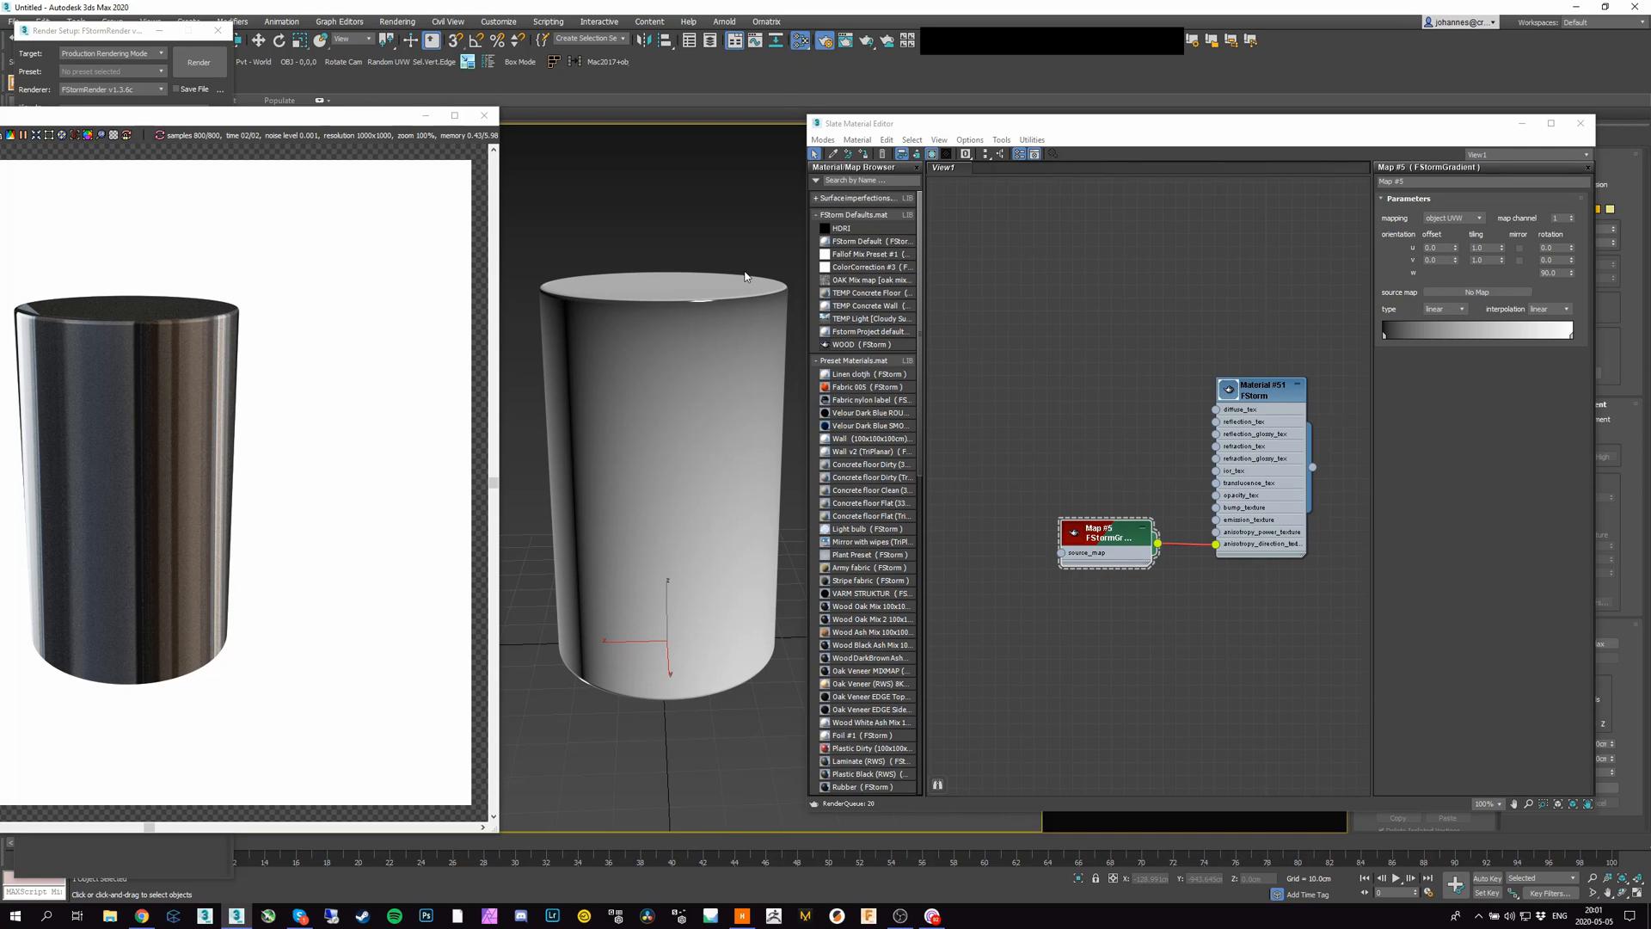
middle_click_drag(745, 276, 540, 308, "alt")
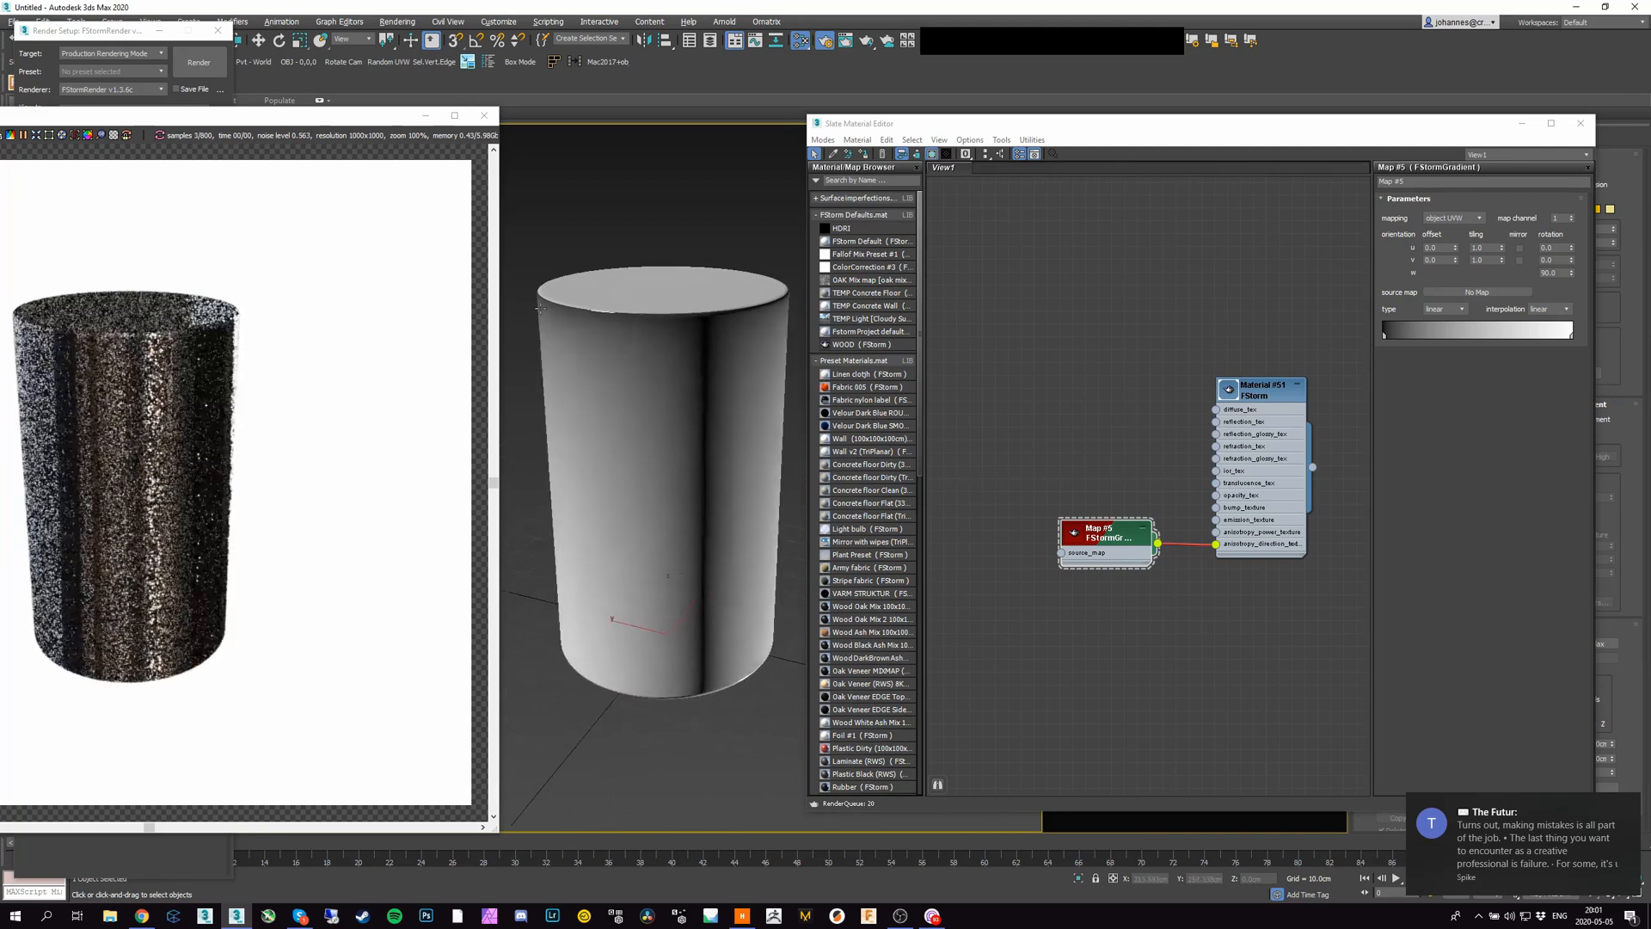
double_click(1261, 389)
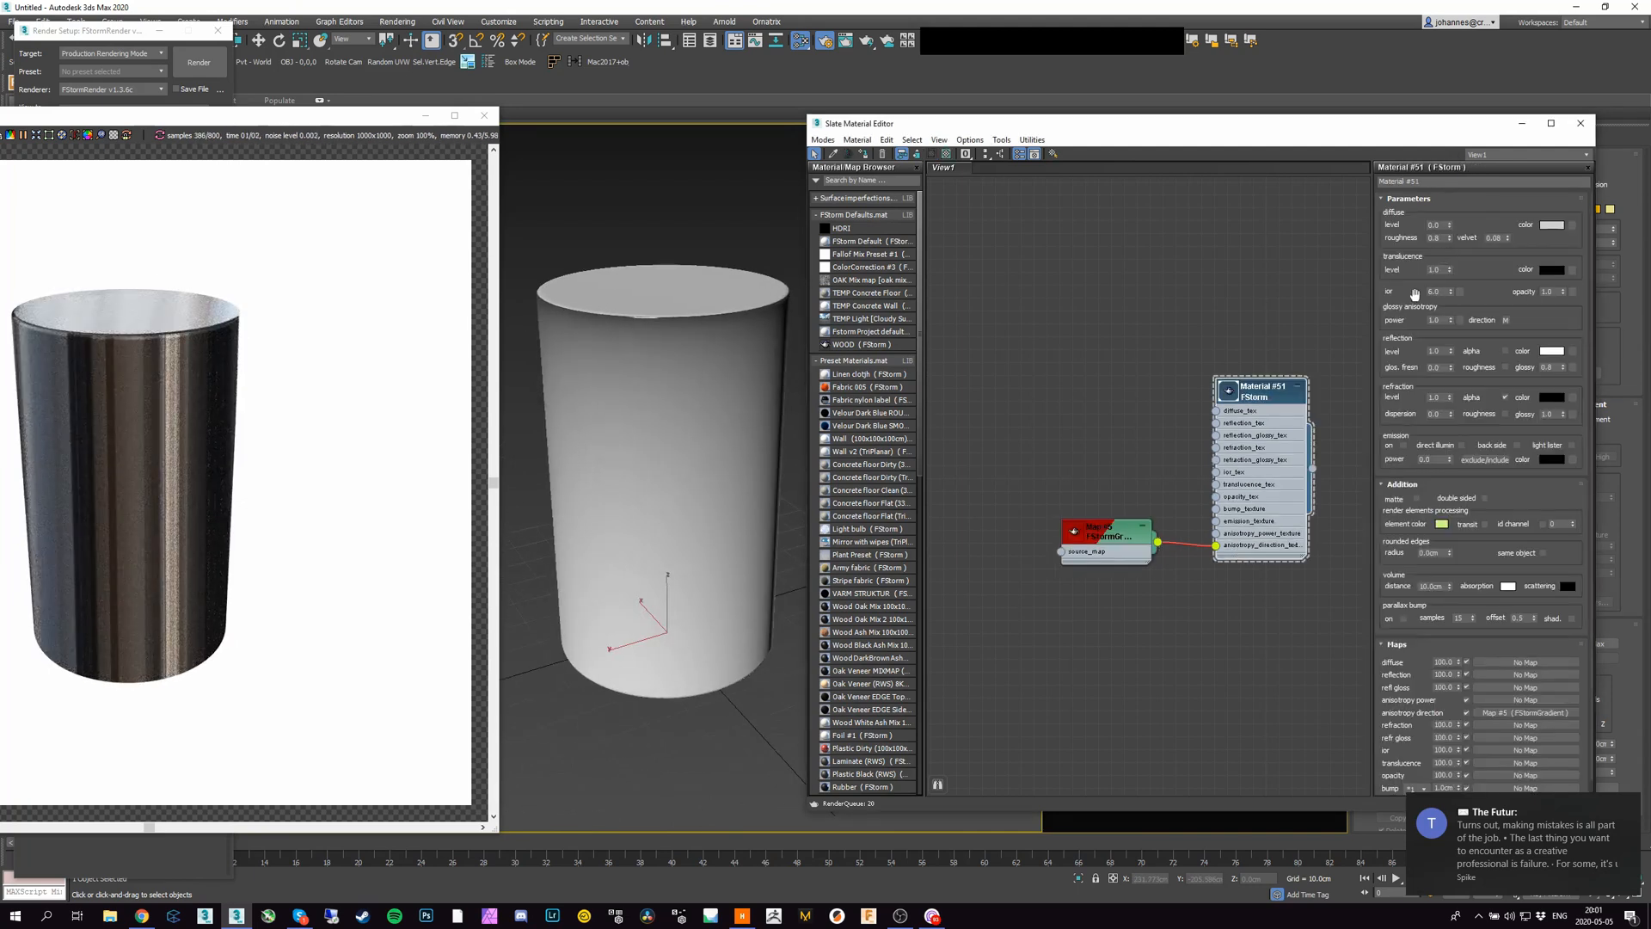
left_click(1437, 320)
type("0.2")
key("Return")
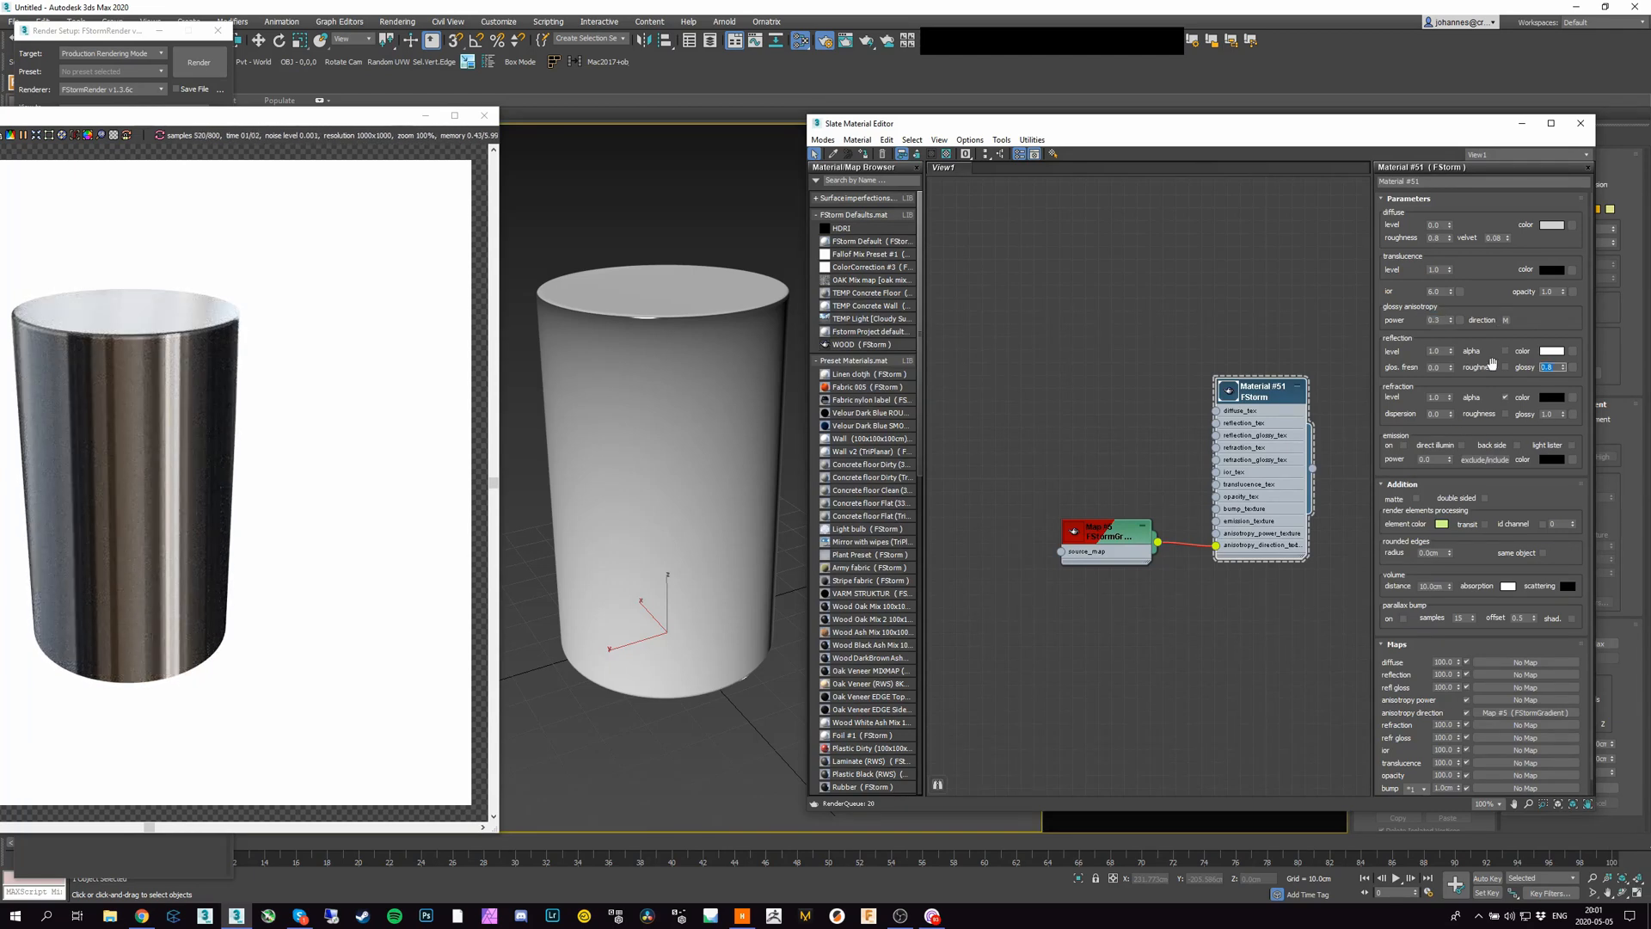
type("0.5")
key("Return")
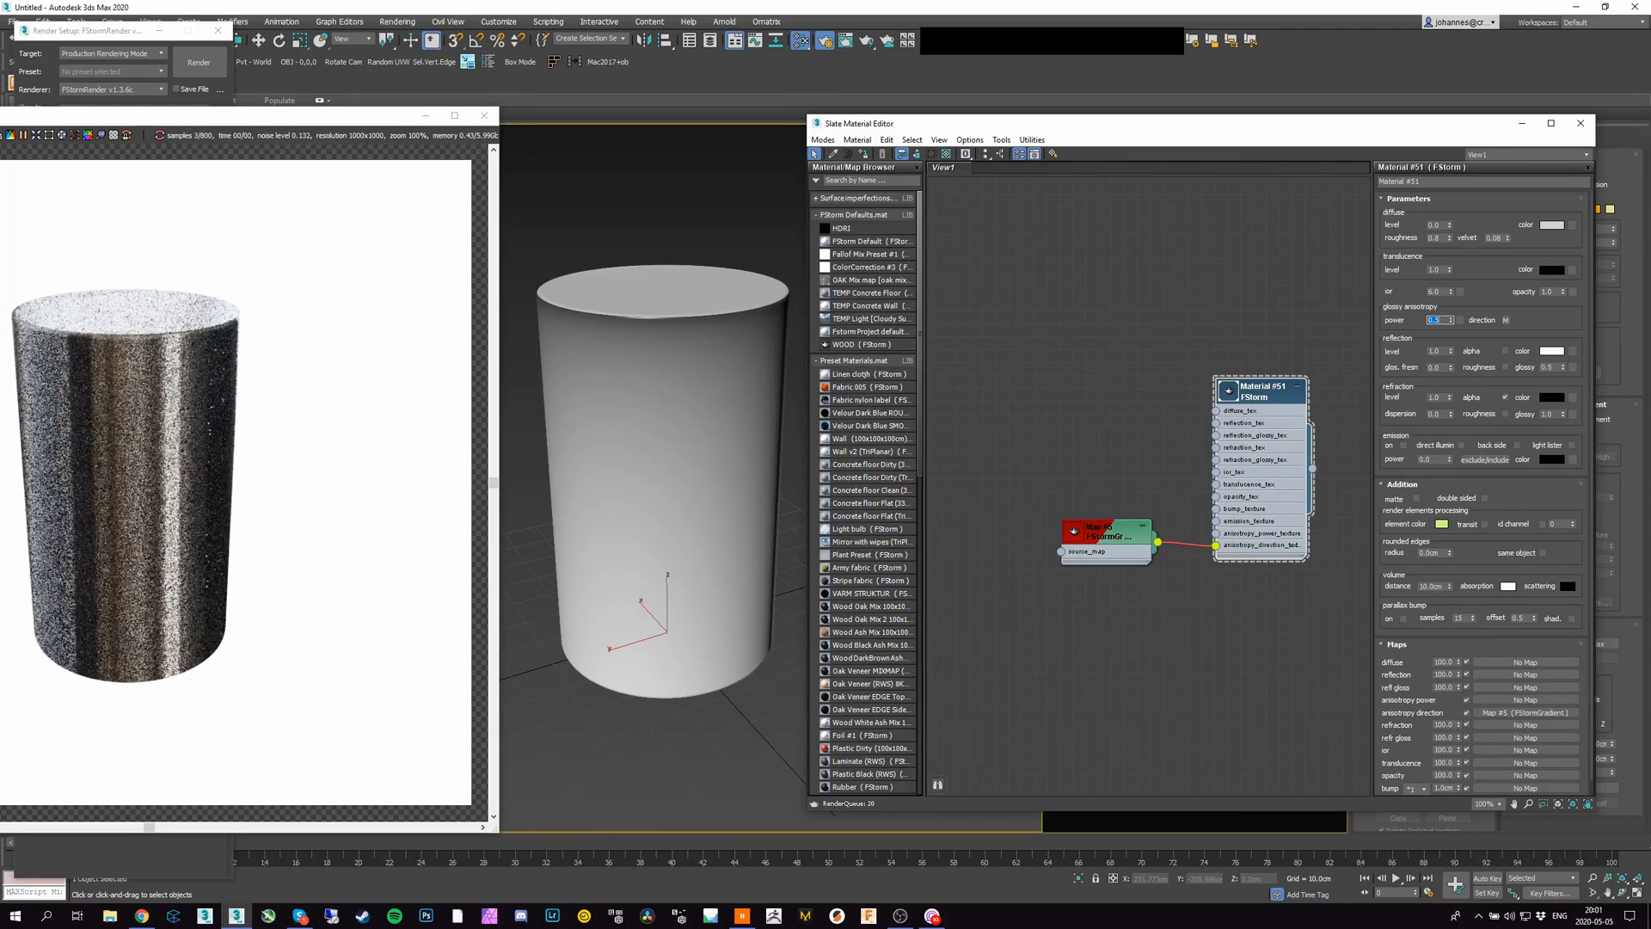
Step: Select the cylinder's top and bottom cap polygons and grow the selection to include the surrounding edge ring
middle_click_drag(679, 361, 647, 471, "alt")
left_click_drag(1052, 121, 1107, 497)
left_click(1437, 405)
left_click(582, 308)
middle_click_drag(729, 550, 736, 457, "alt")
left_click(658, 776, "ctrl")
middle_click_drag(679, 679, 686, 787, "alt")
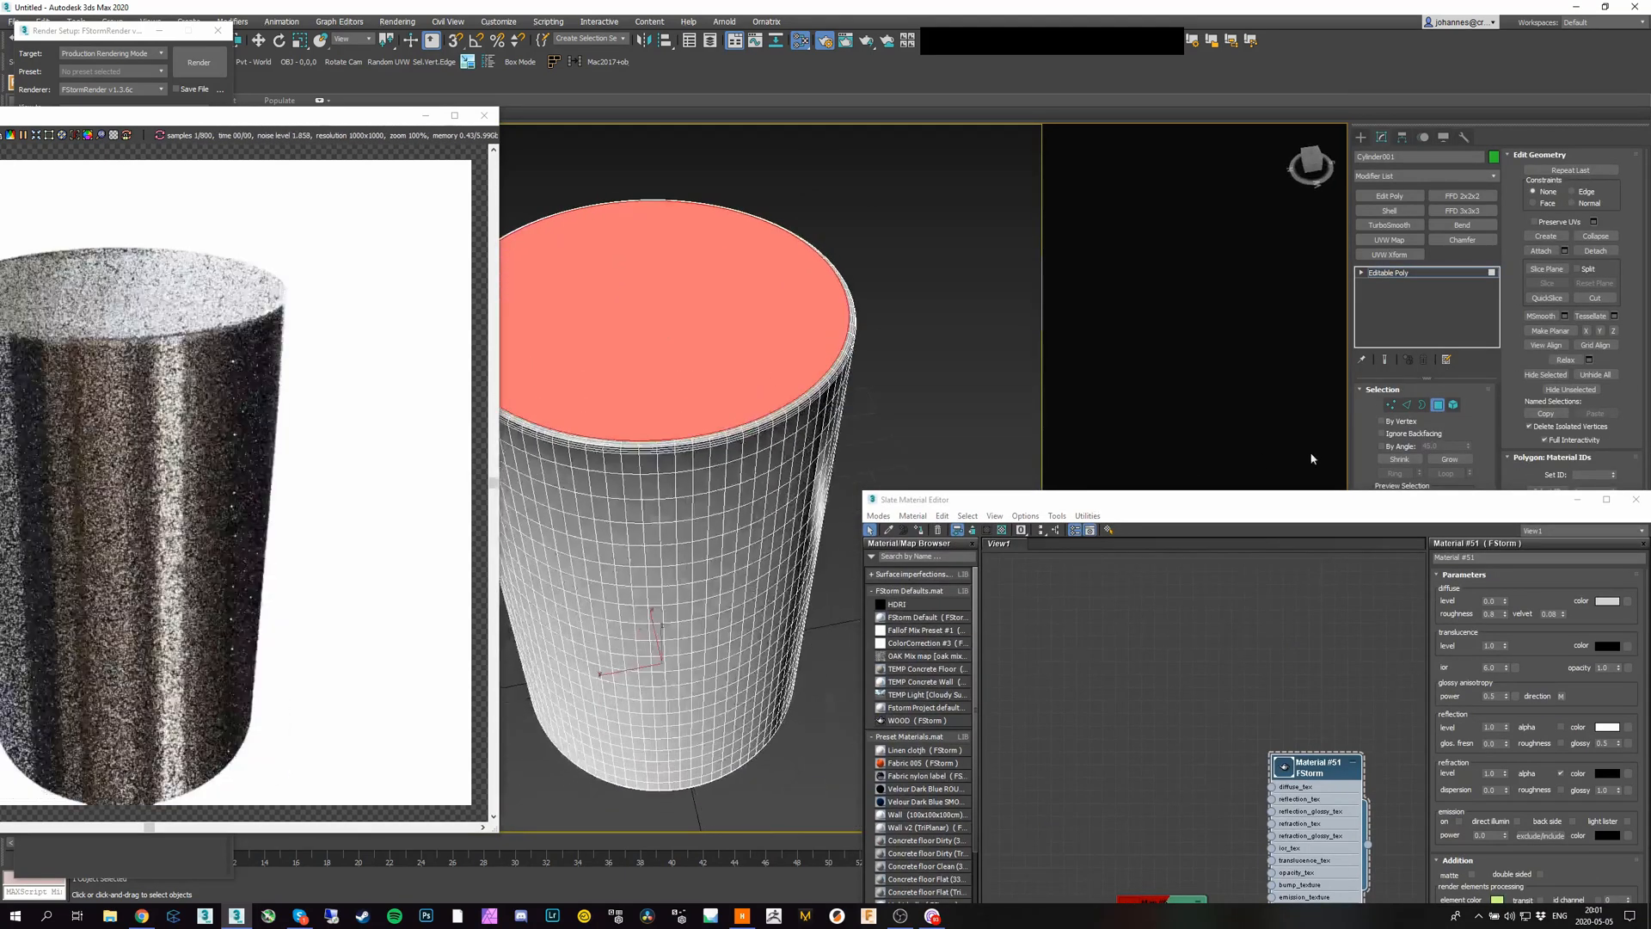
left_click(1448, 459)
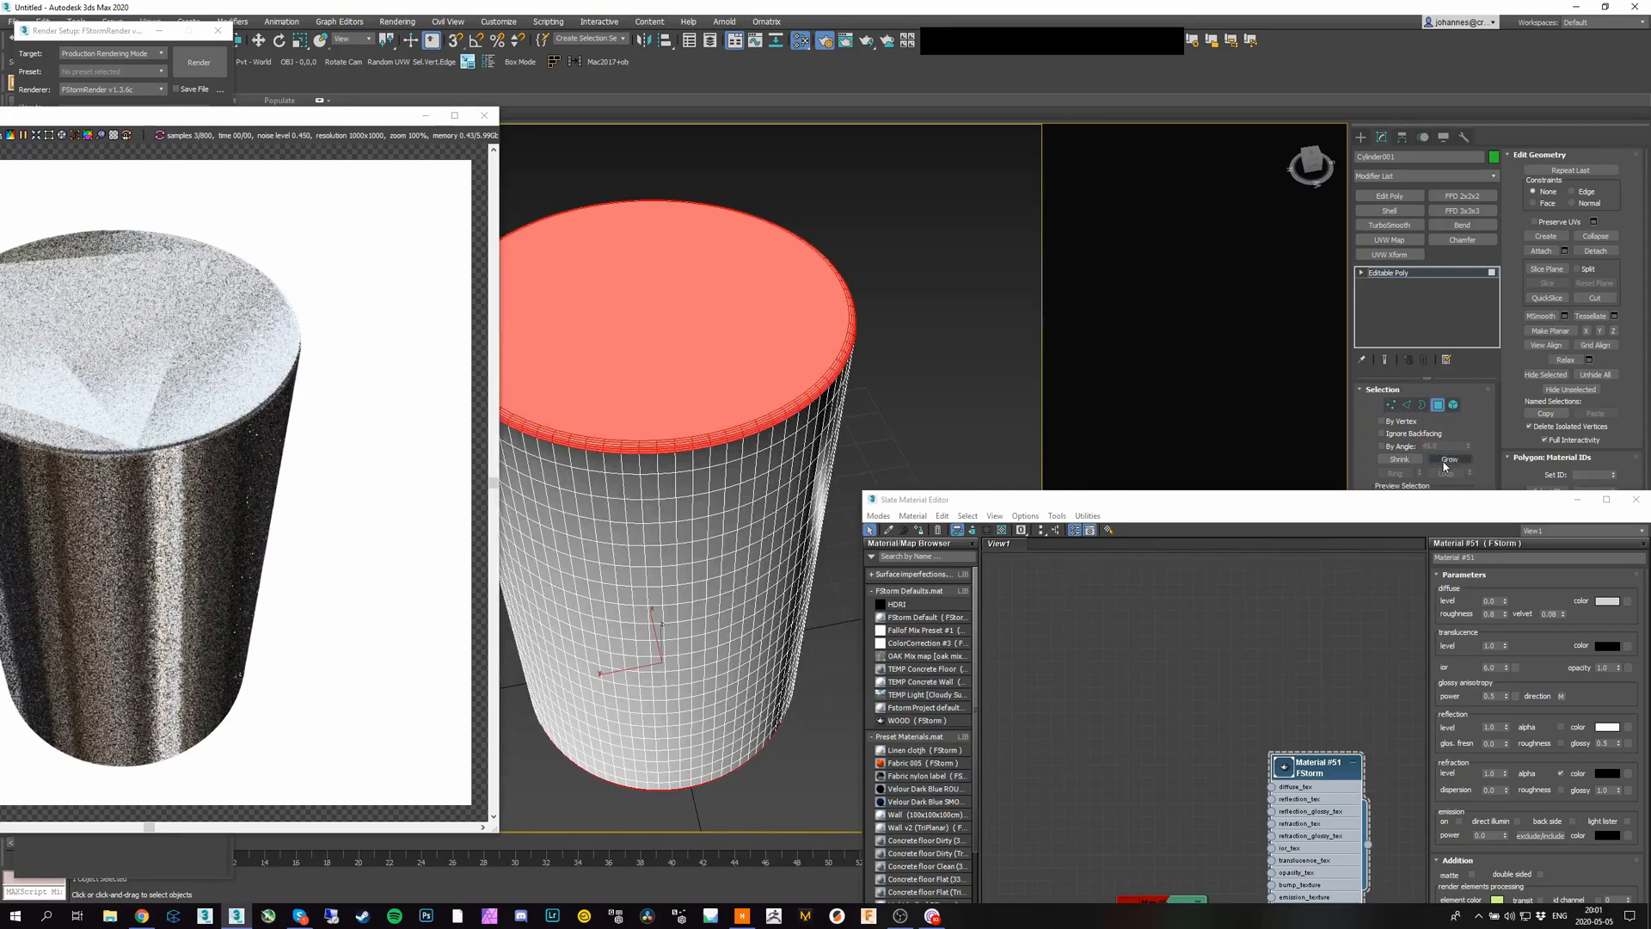
middle_click_drag(752, 383, 766, 347)
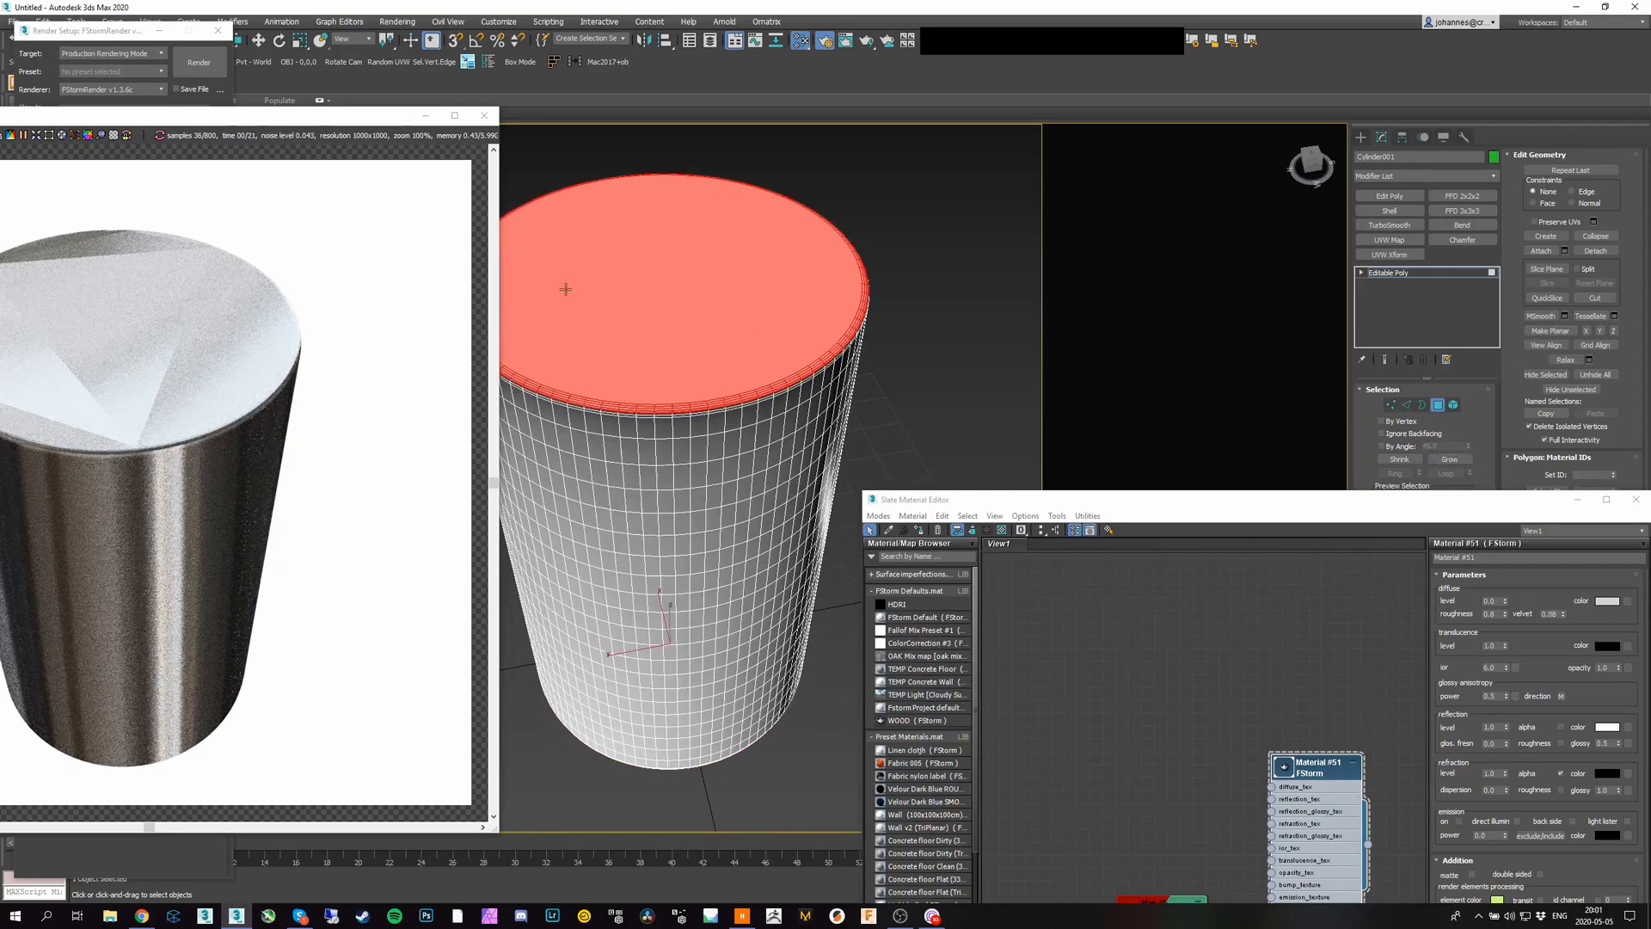
Step: Duplicate the FStorm material together with its gradient map and assign the copy to the selected cap polygons
left_click_drag(1042, 500, 1050, 290)
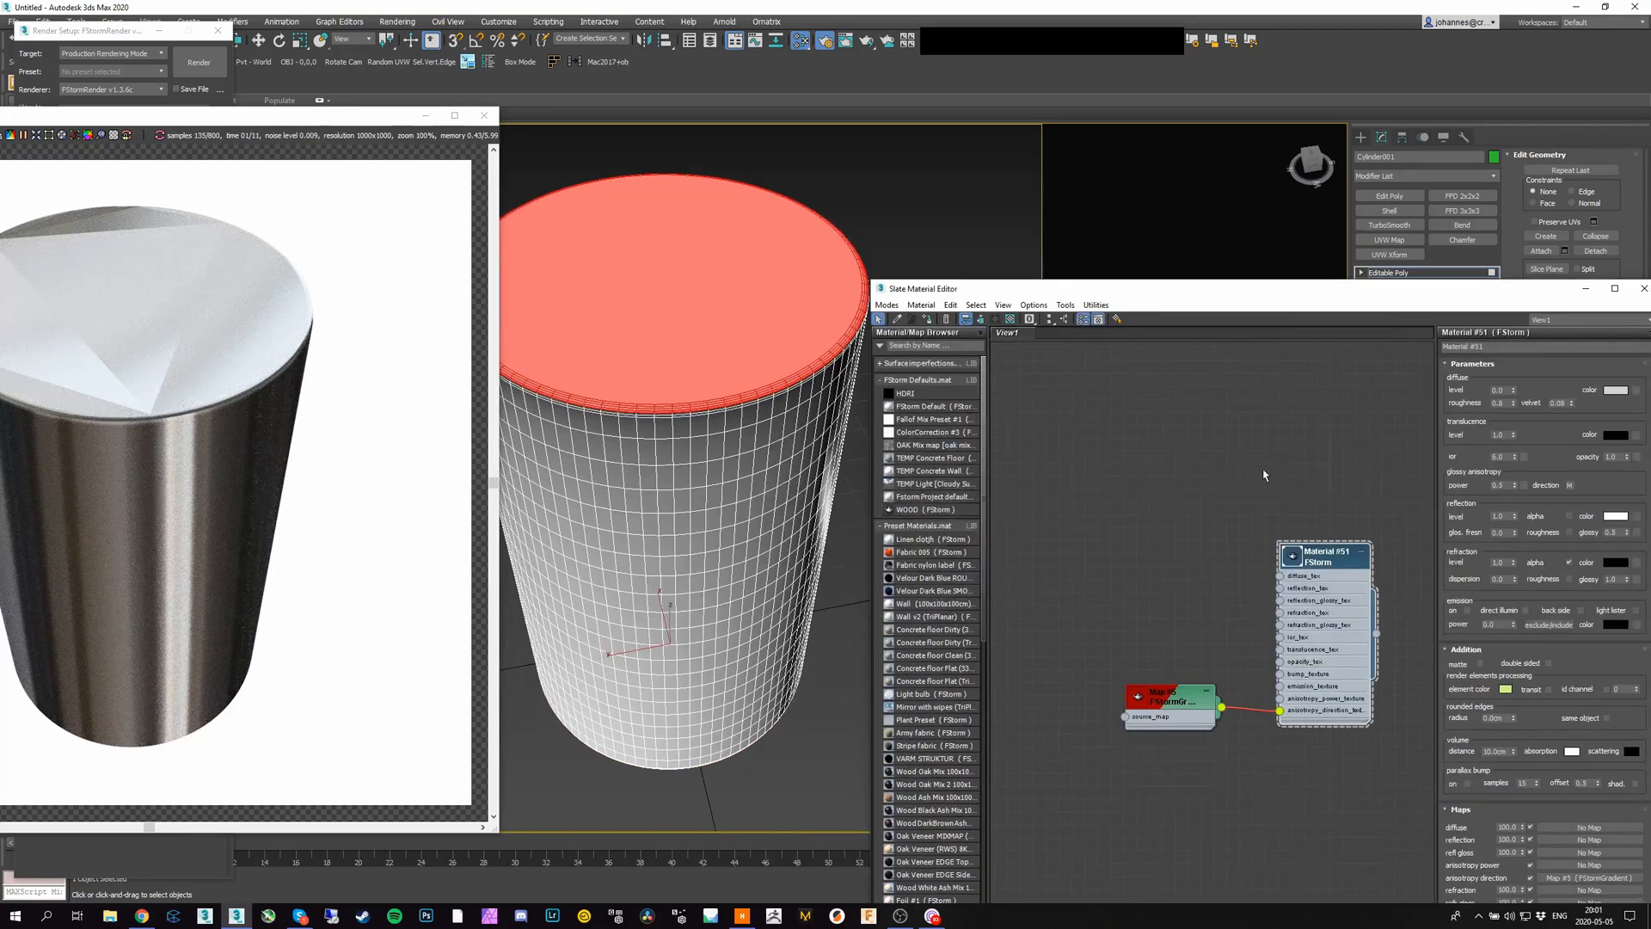
left_click_drag(1181, 698, 1025, 569, "shift")
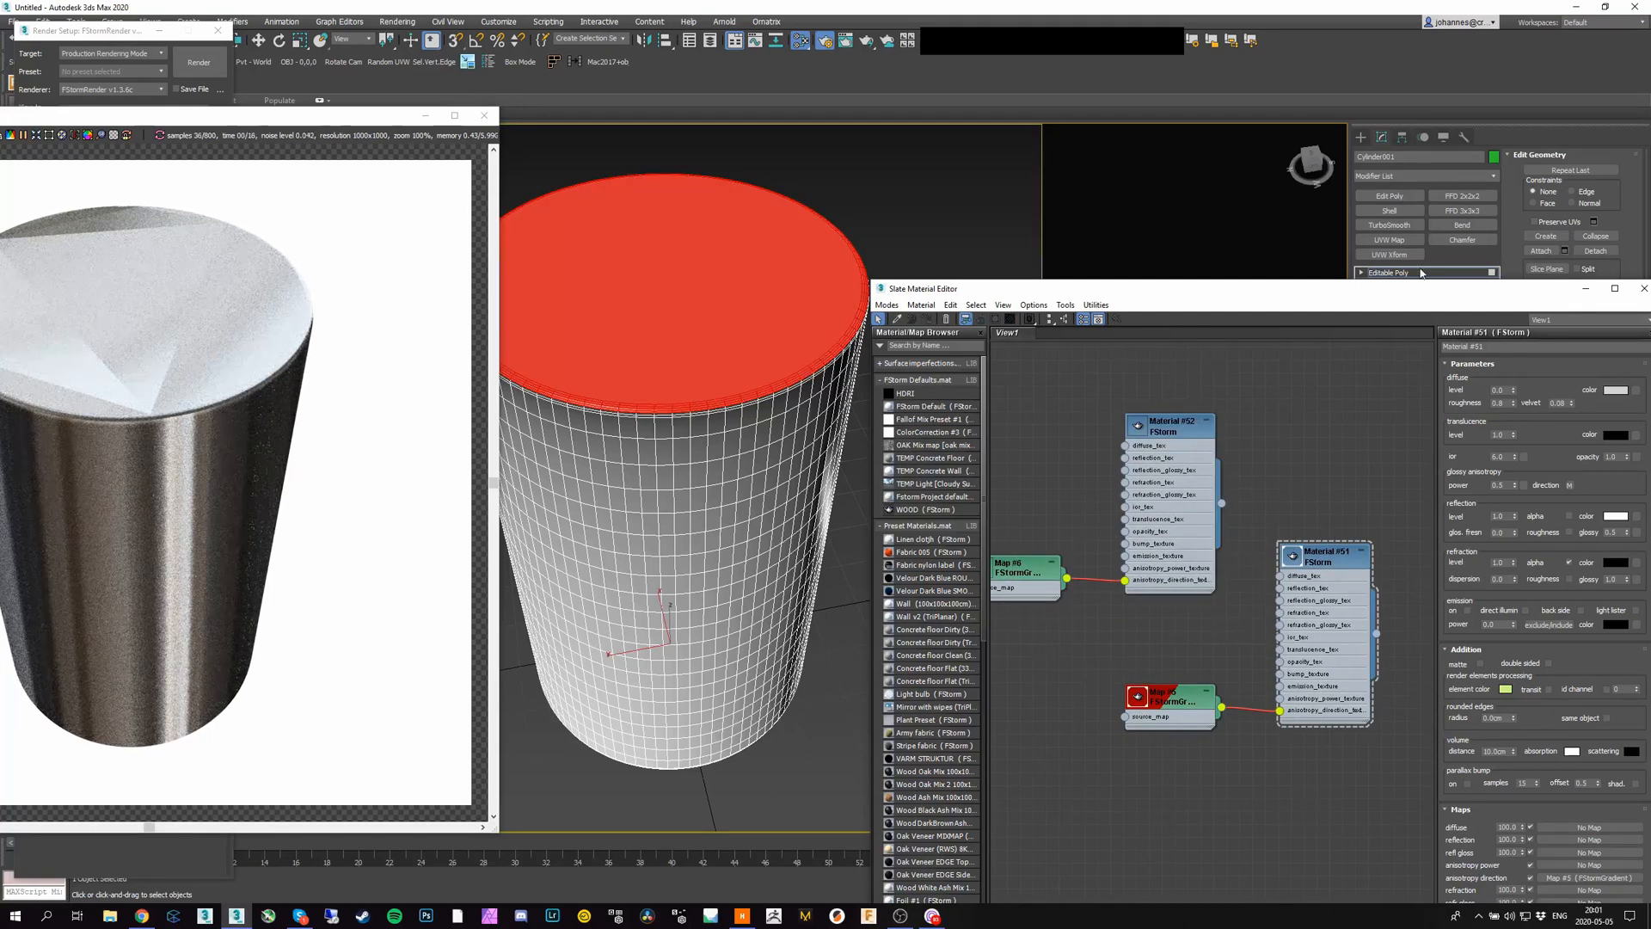
left_click_drag(1423, 292, 1402, 449)
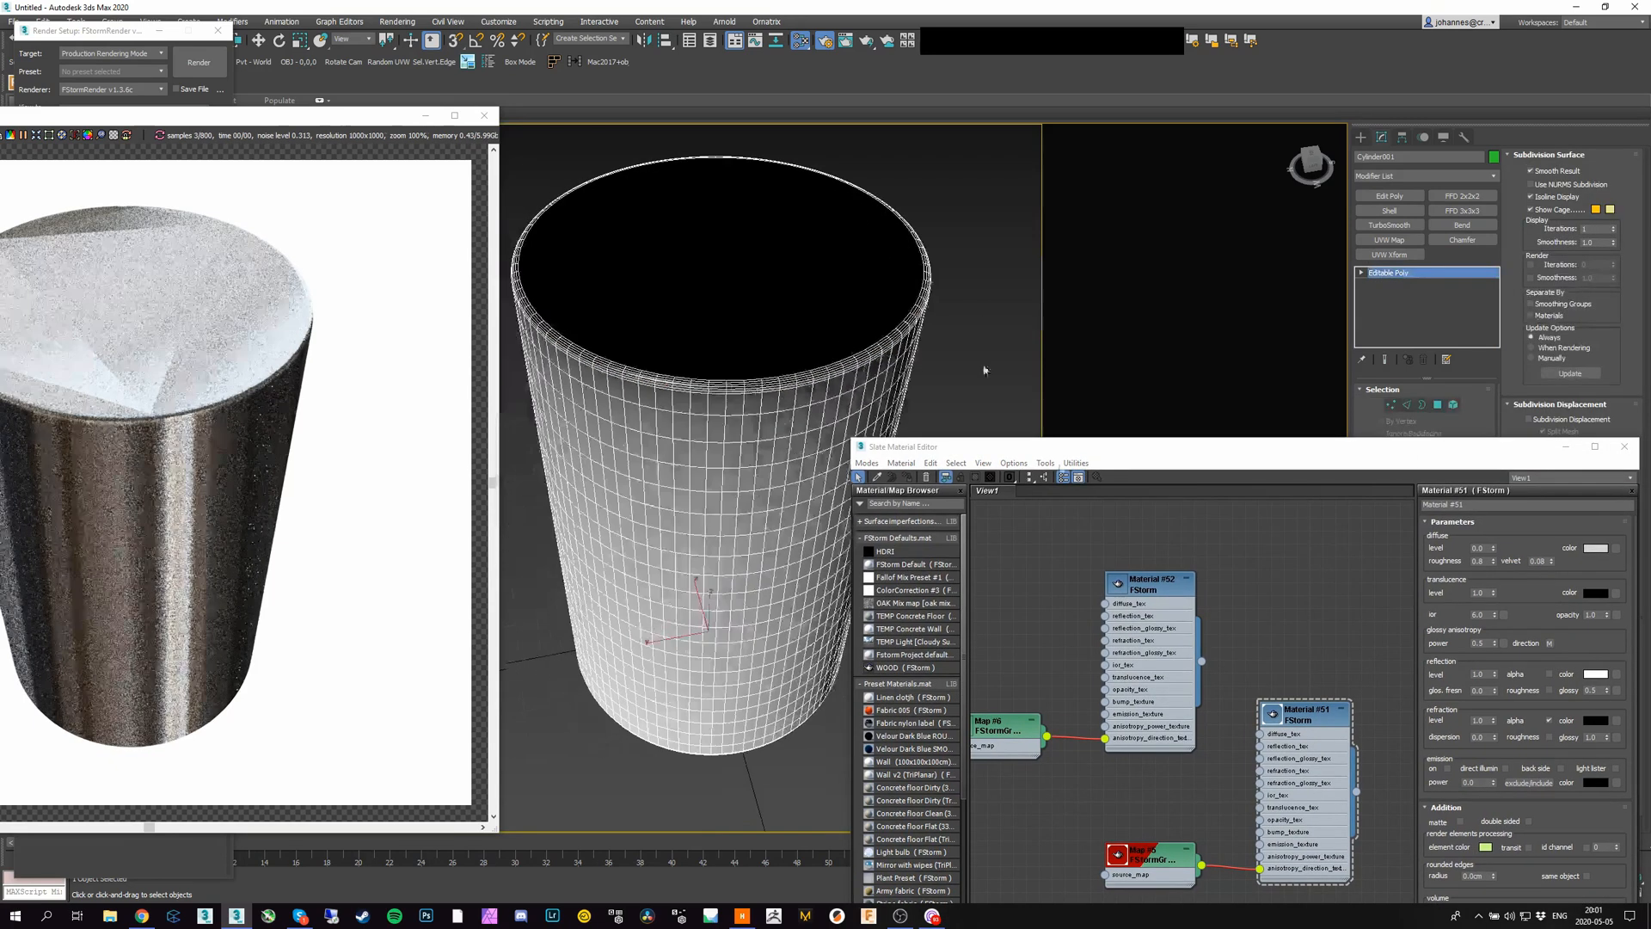
Step: Apply a planar UVW Map to the cylinder's cap polygons and convert the object back to Editable Poly
middle_click_drag(698, 365, 697, 322, "alt")
scroll(698, 323, "down", 3)
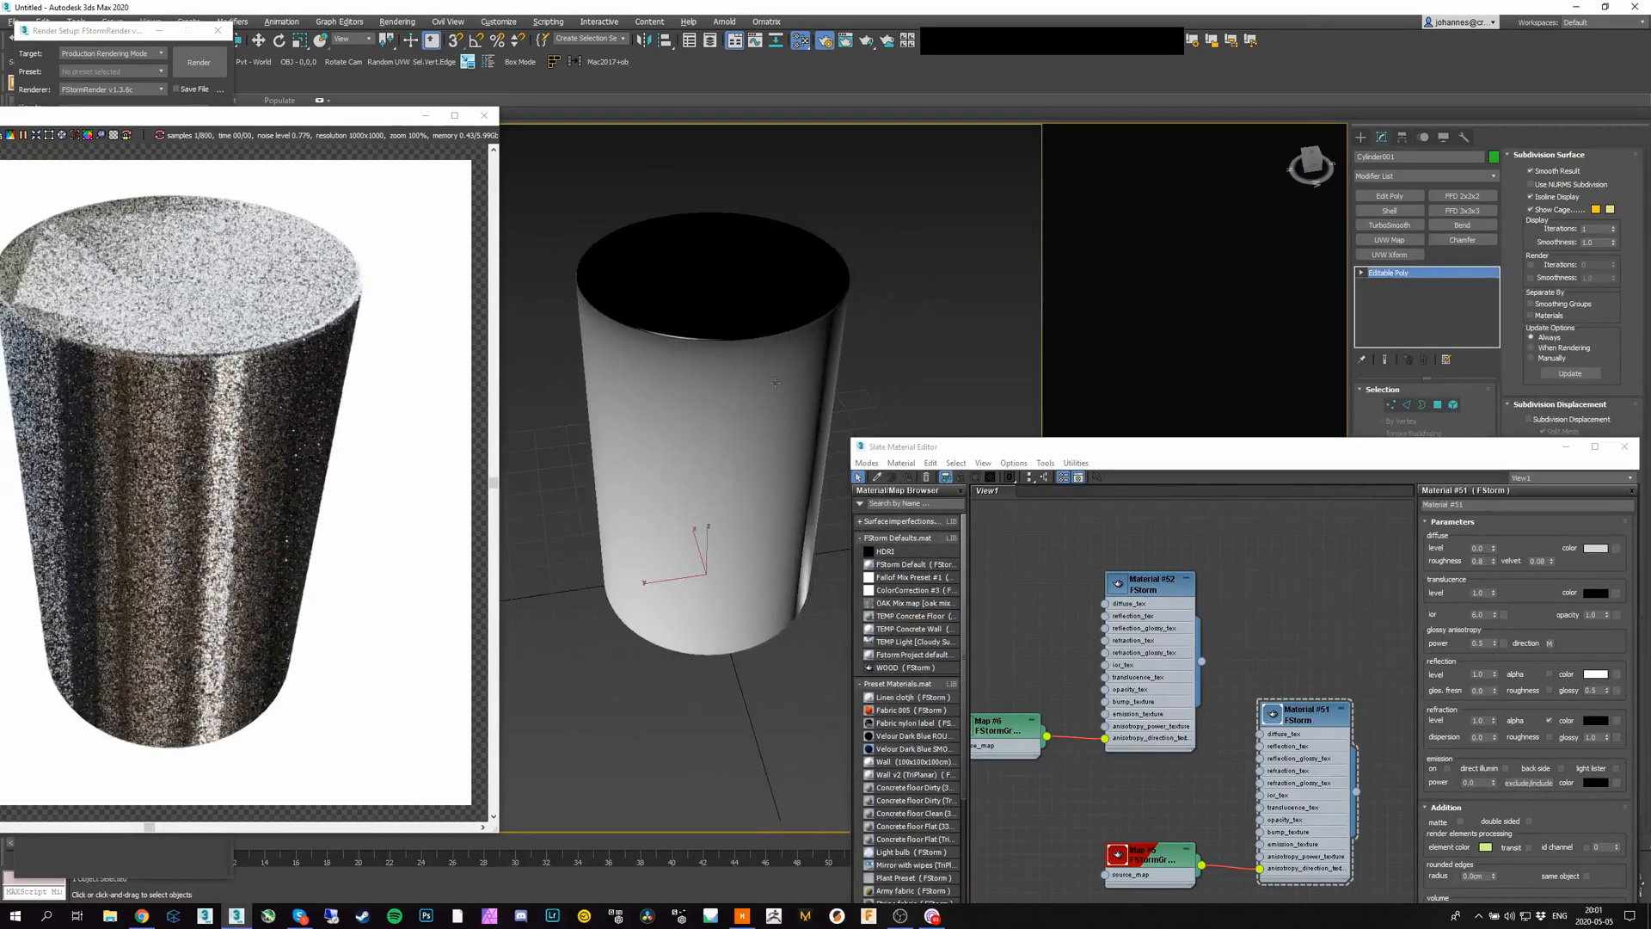
left_click(1438, 406)
left_click(688, 258)
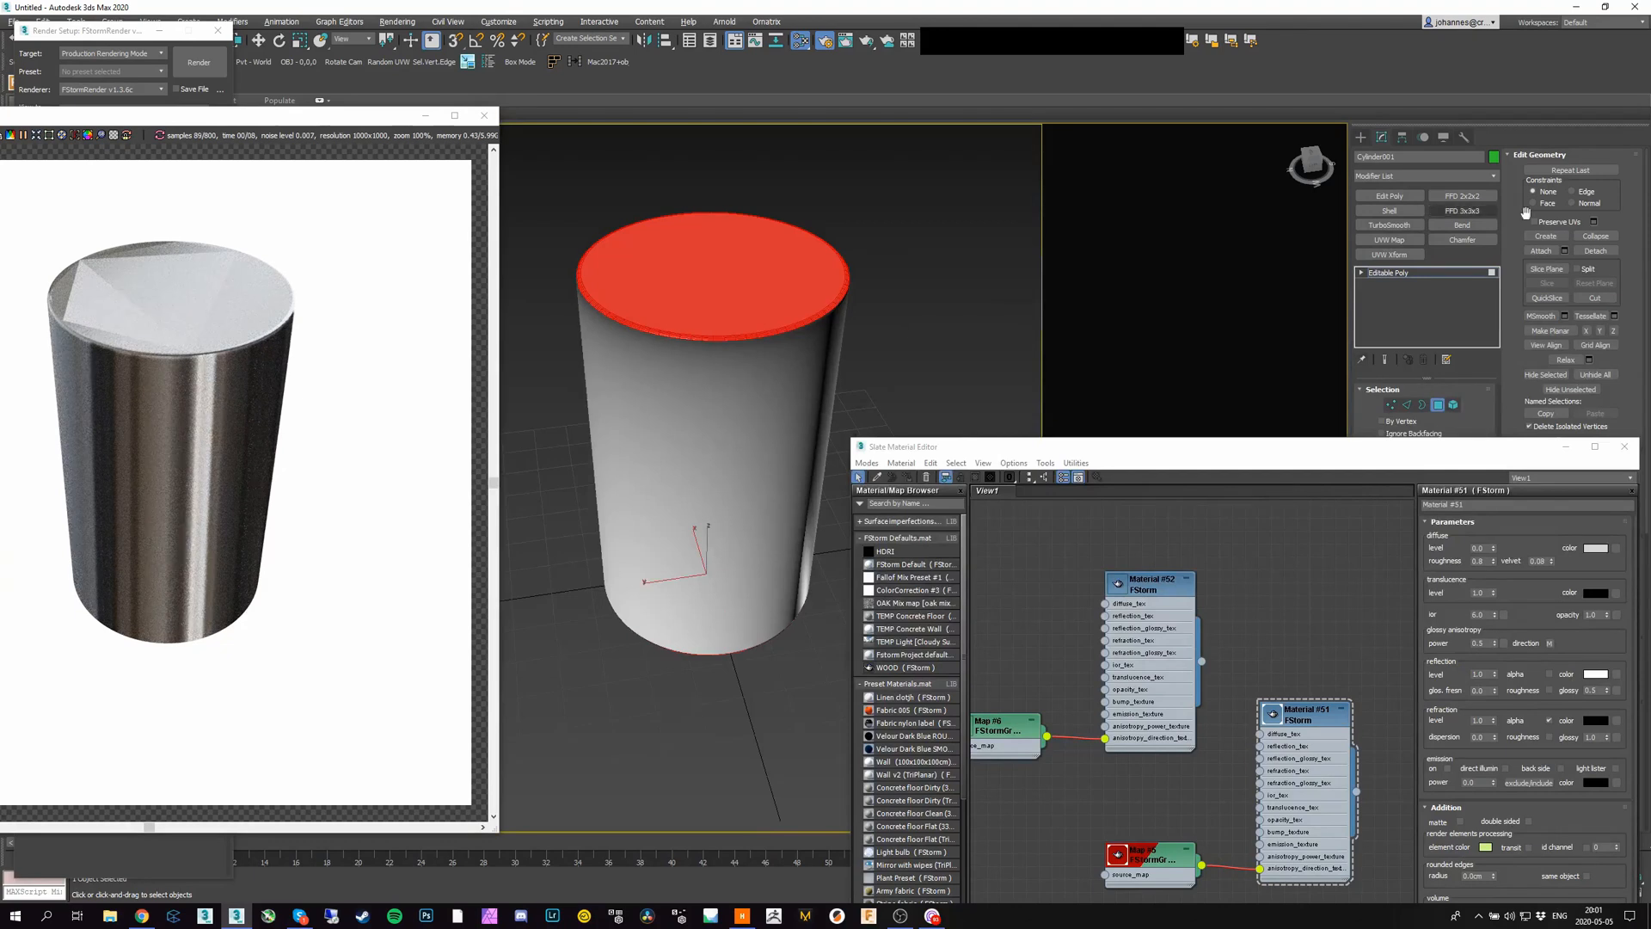
left_click(1390, 240)
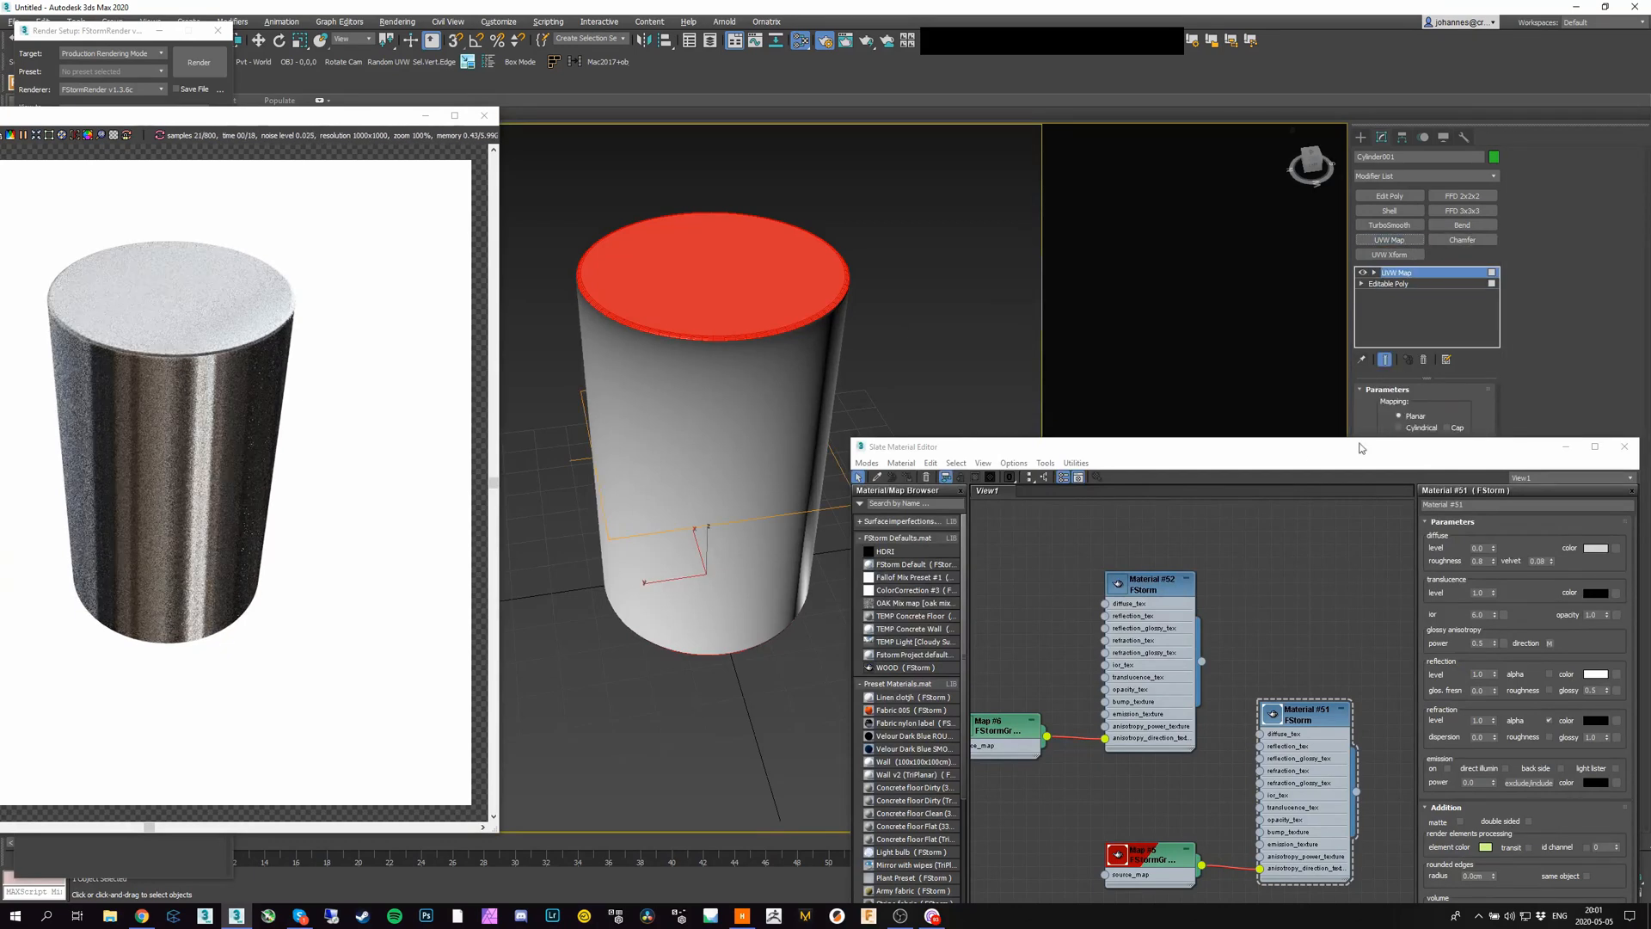
mouse_move(778, 330)
middle_mouse_down("alt")
mouse_move(774, 317)
mouse_move(770, 342)
mouse_move(809, 324)
mouse_move(796, 273)
mouse_move(774, 339)
middle_mouse_up("alt")
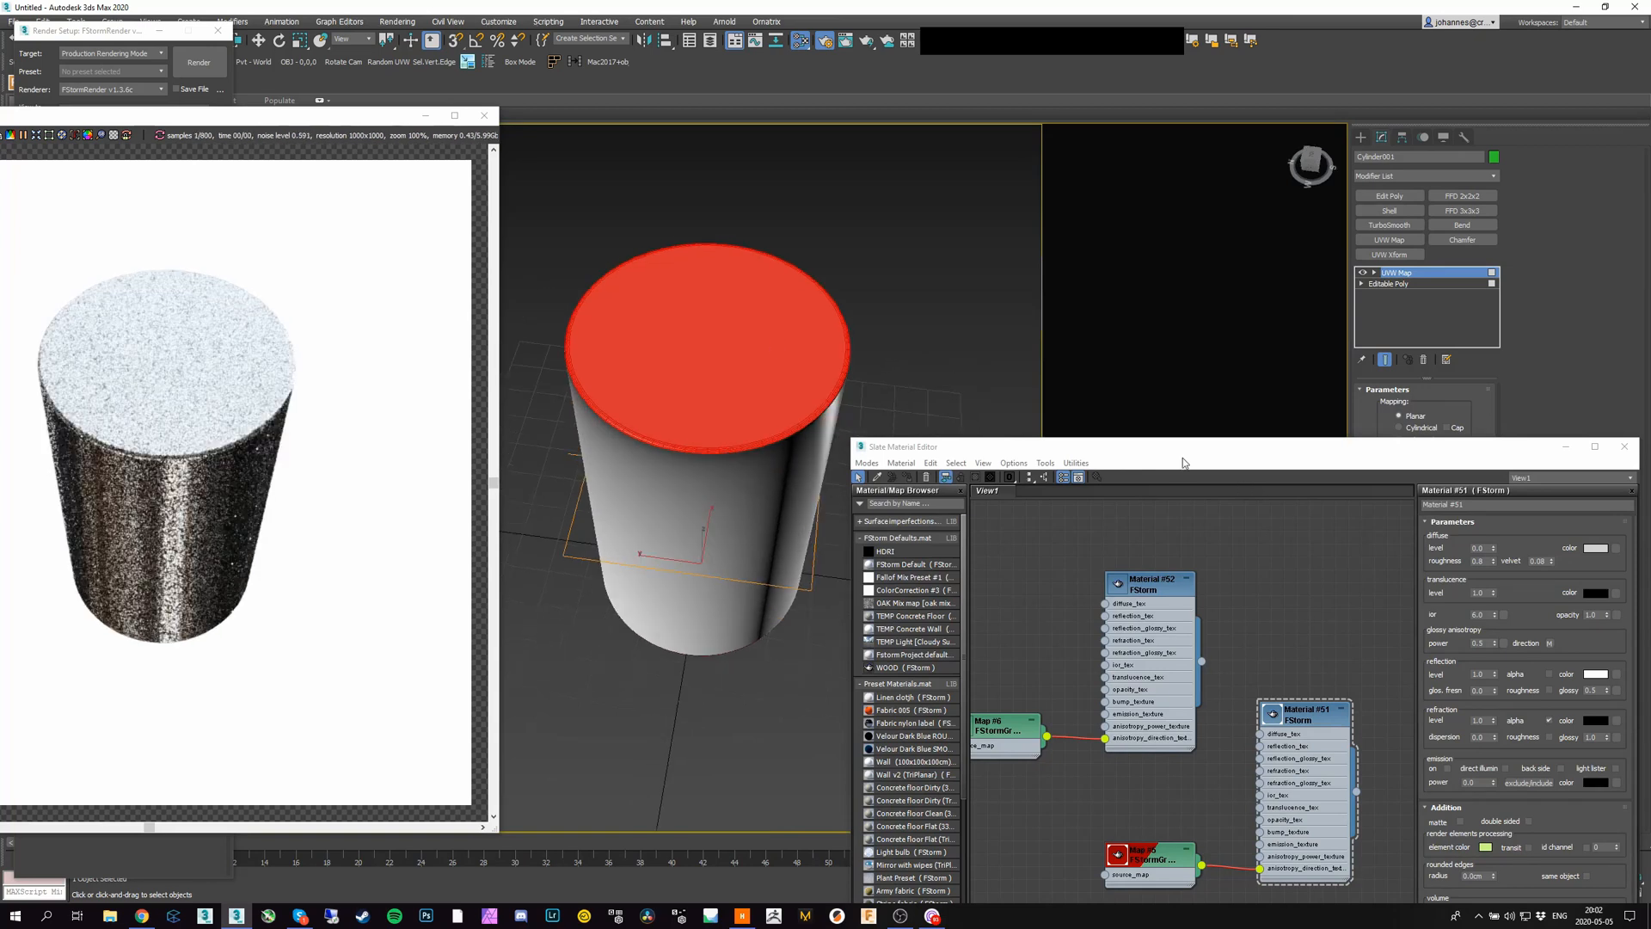
left_click_drag(1183, 449, 1218, 384)
middle_click_drag(1090, 533, 1131, 513)
right_click(774, 329)
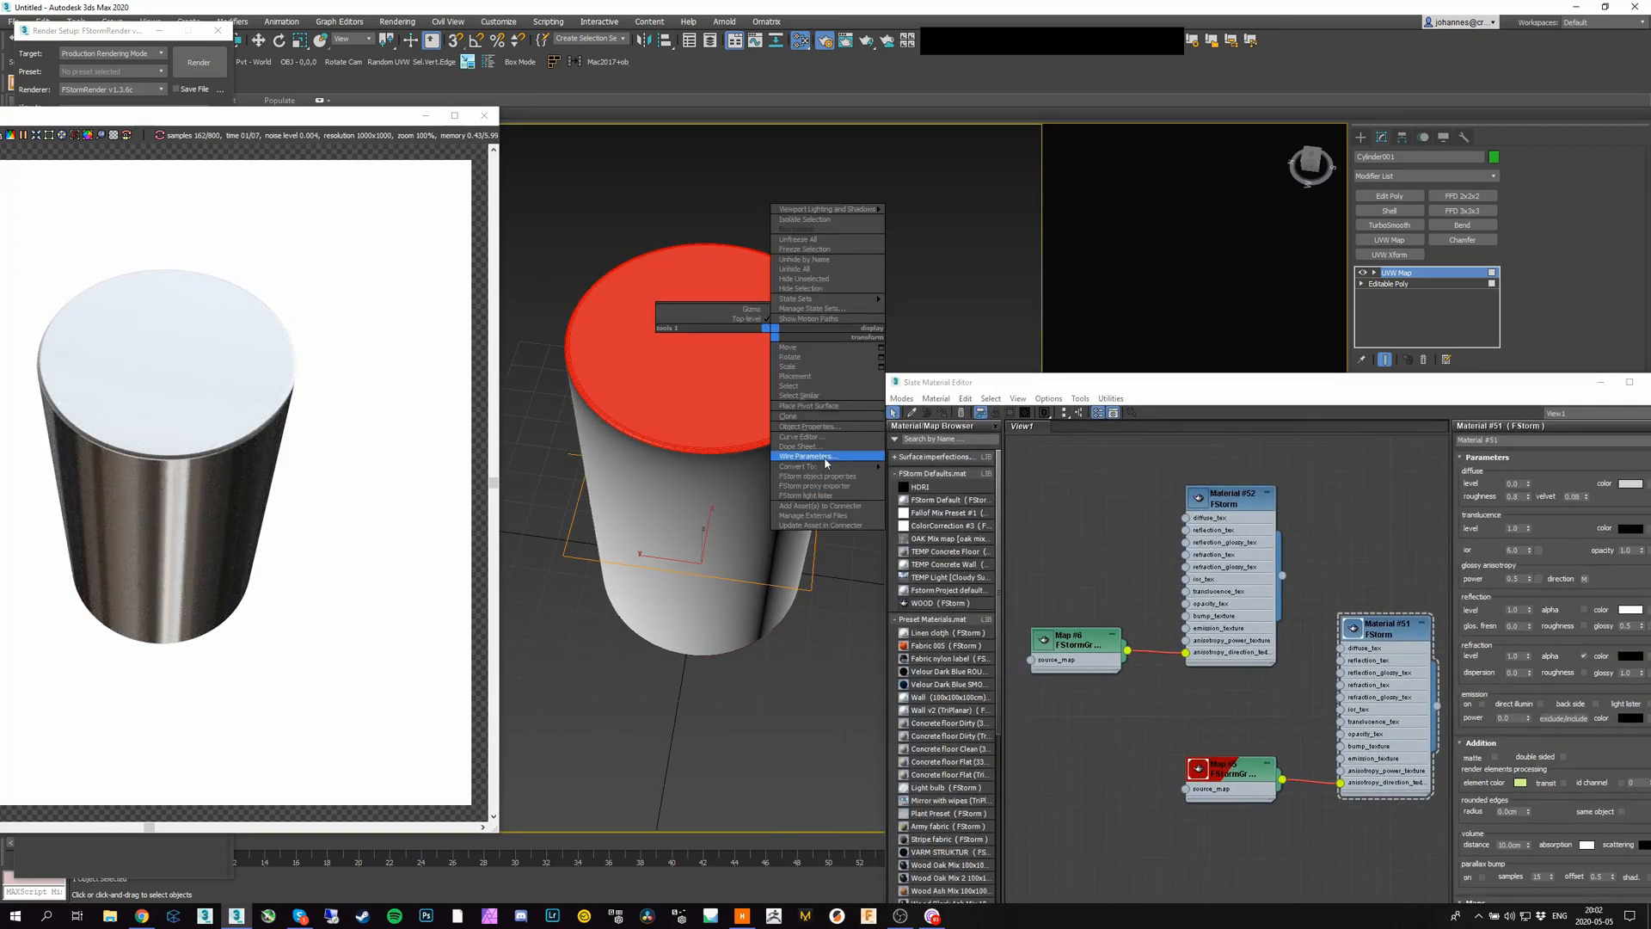
mouse_move(825, 466)
left_click(946, 477)
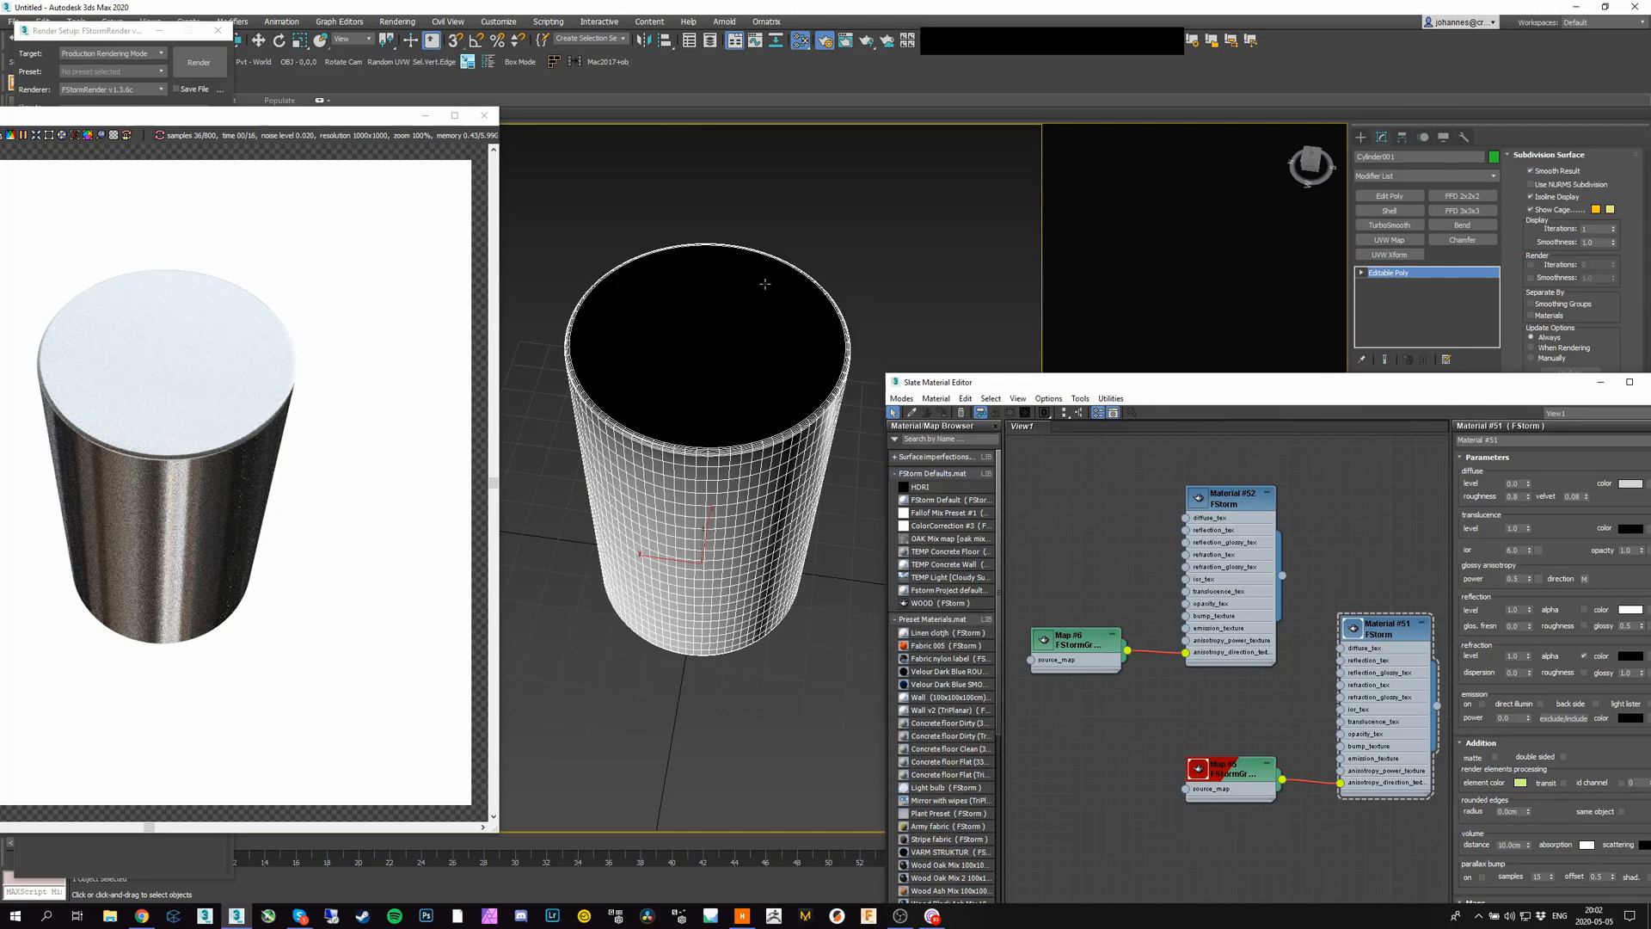
Step: Display the cap material's gradient map in the viewport, set its type to radial and inspect the cylinder's reflections
left_click(1075, 641)
left_click_drag(1011, 412, 1025, 429)
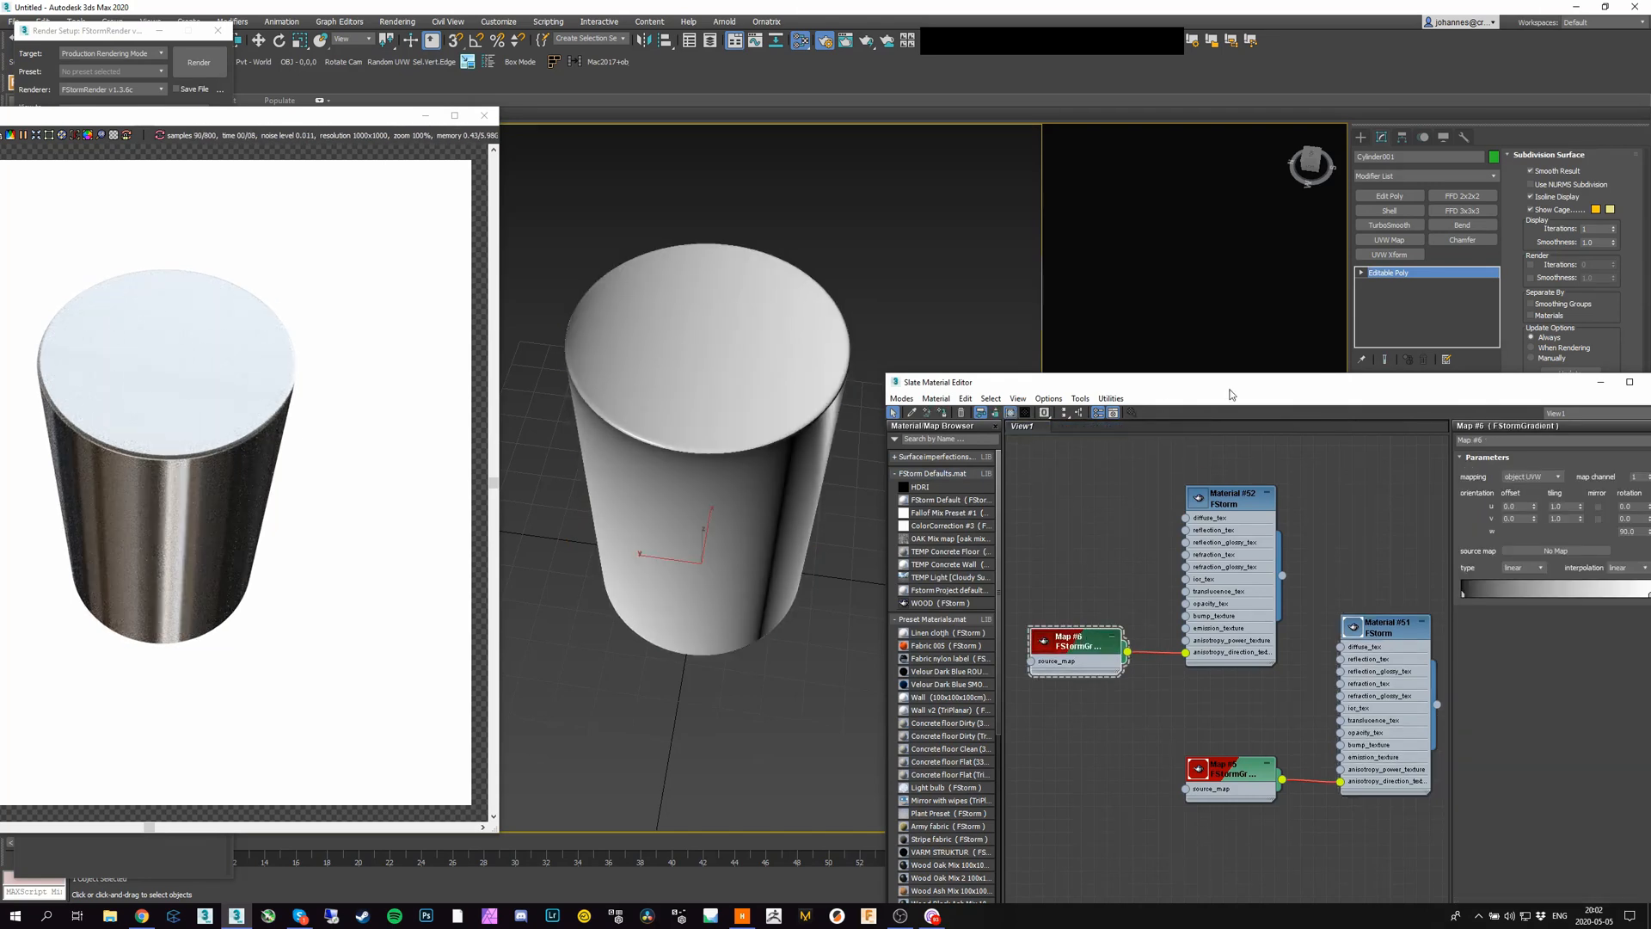
left_click_drag(1242, 383, 1124, 337)
left_click(1407, 522)
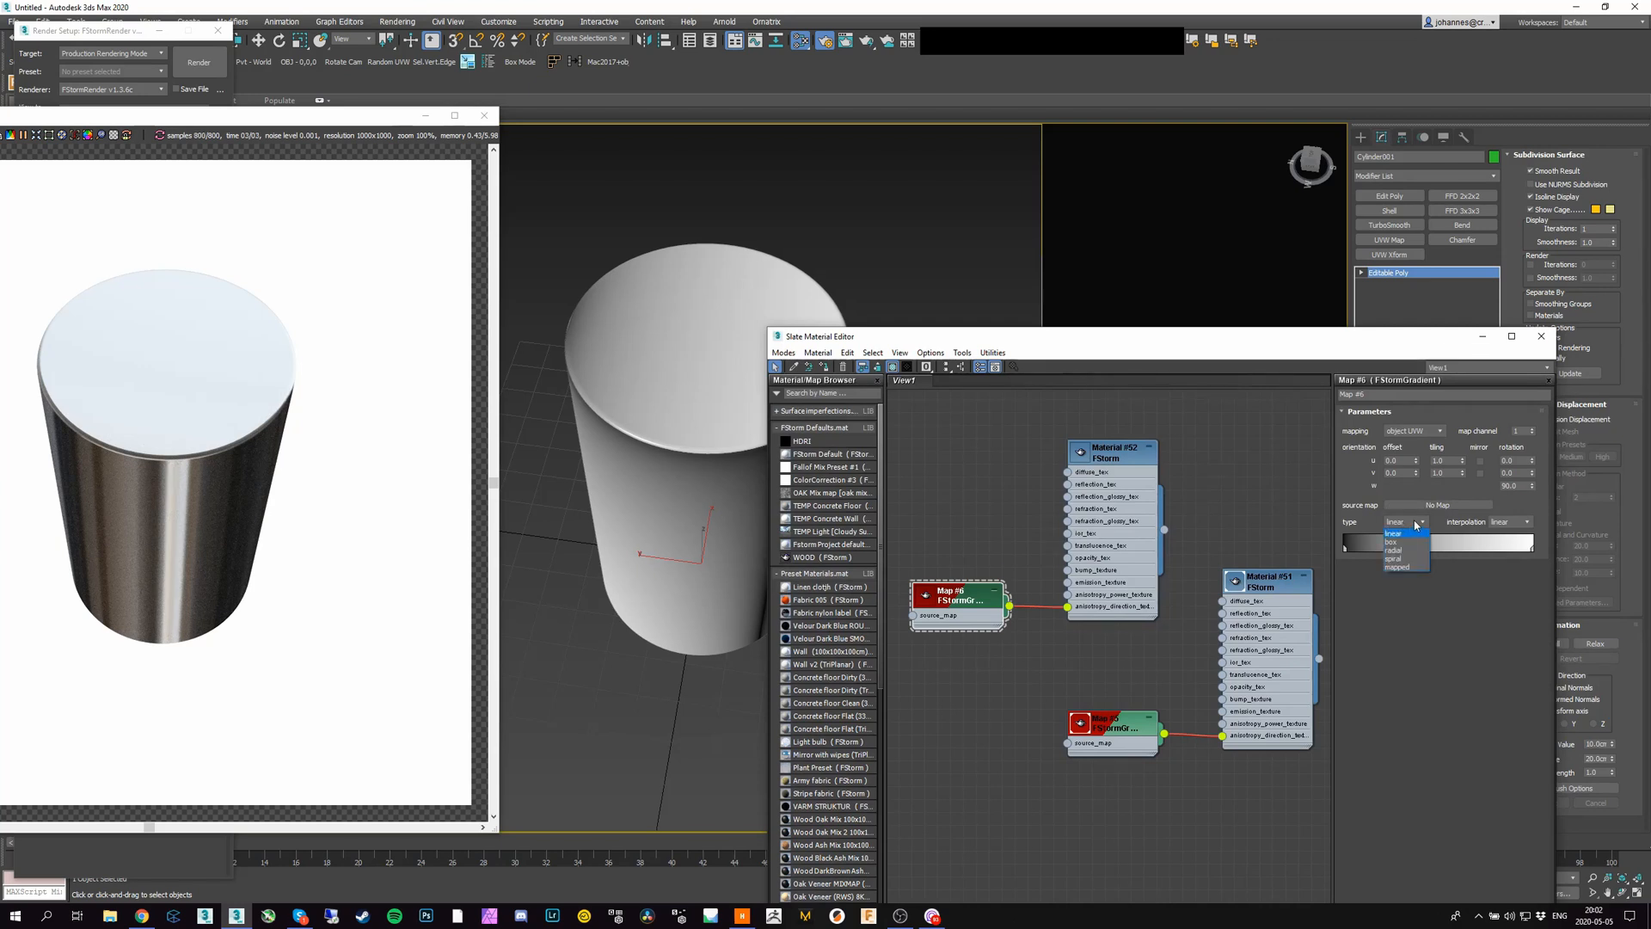
left_click(1413, 551)
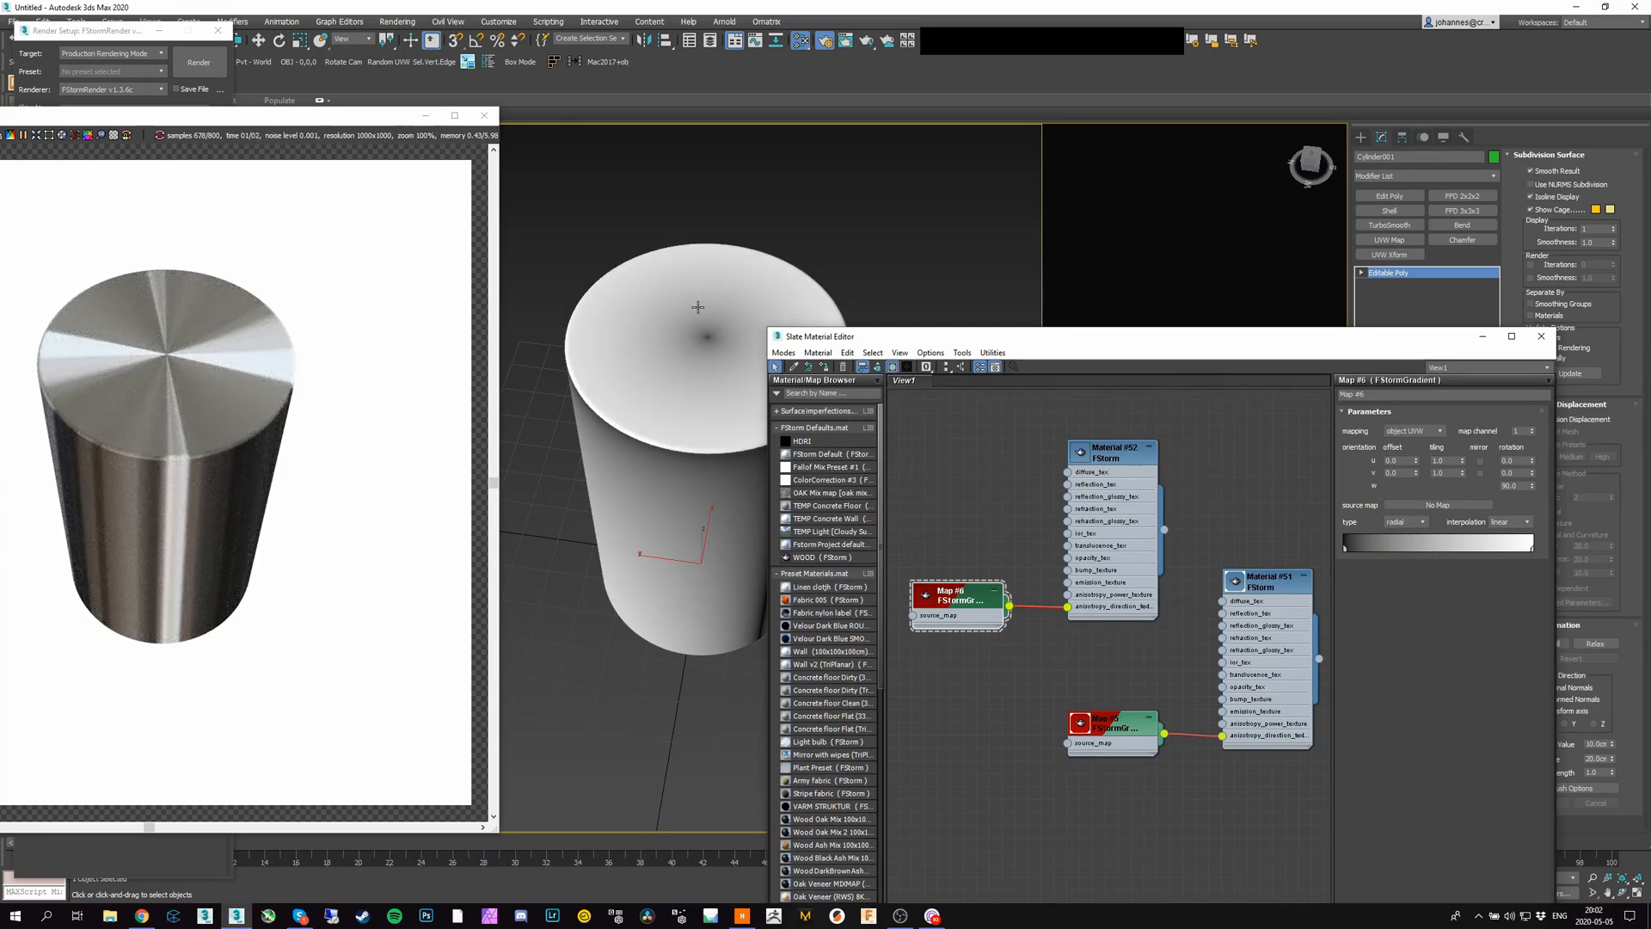
middle_click_drag(707, 288, 655, 430, "alt")
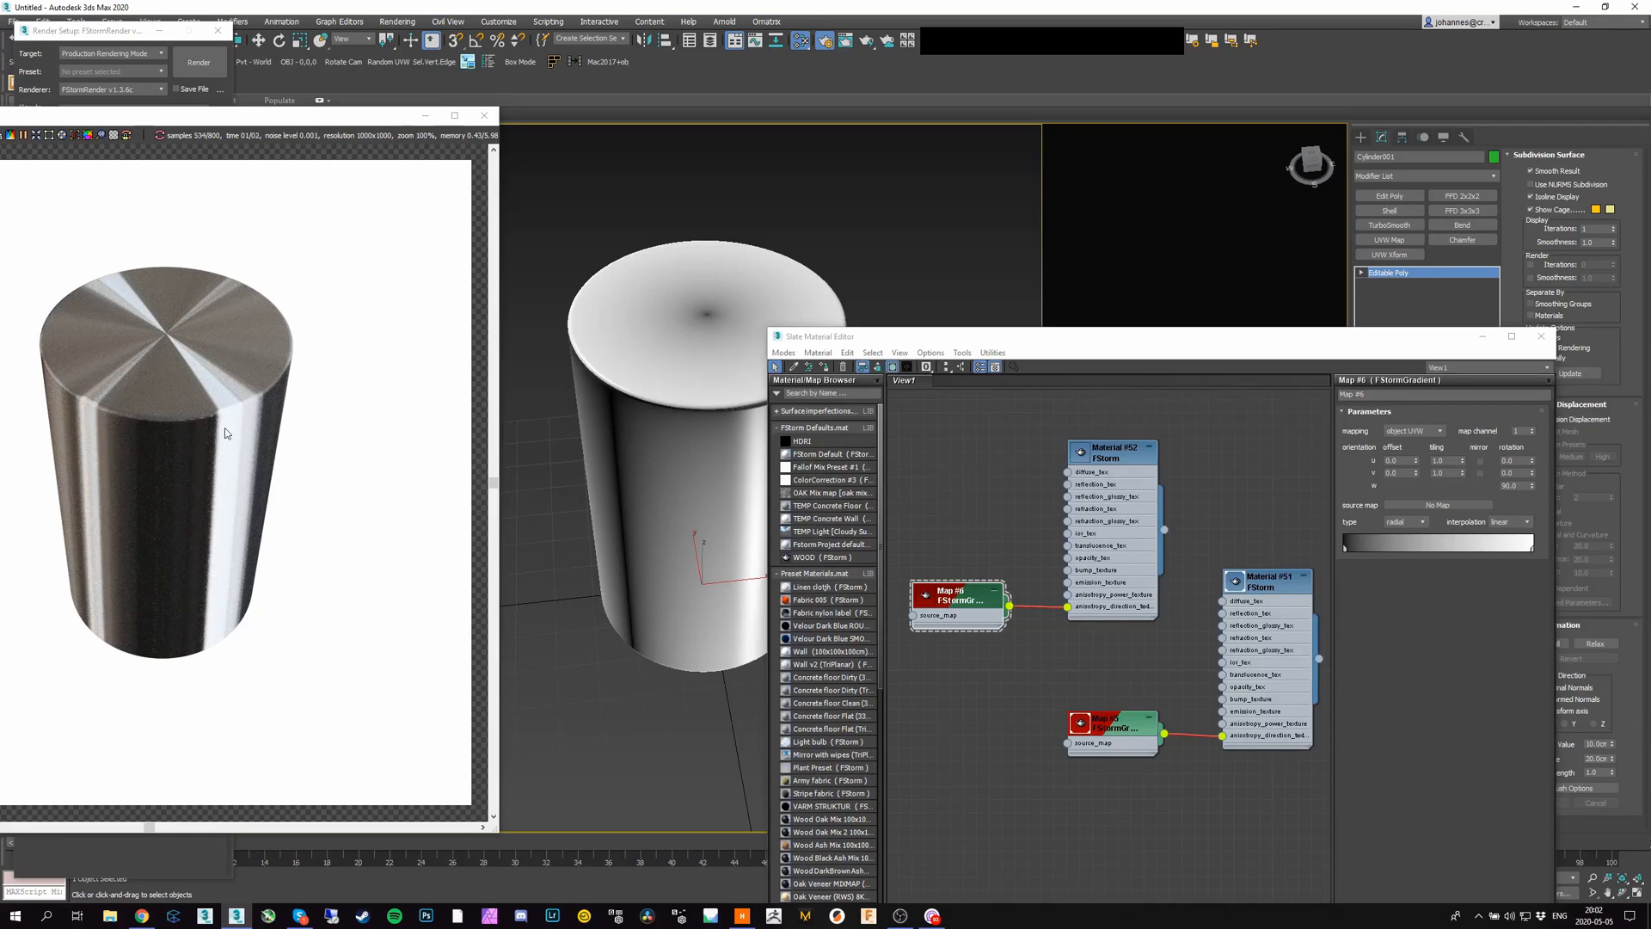
middle_click_drag(523, 398, 624, 442, "alt")
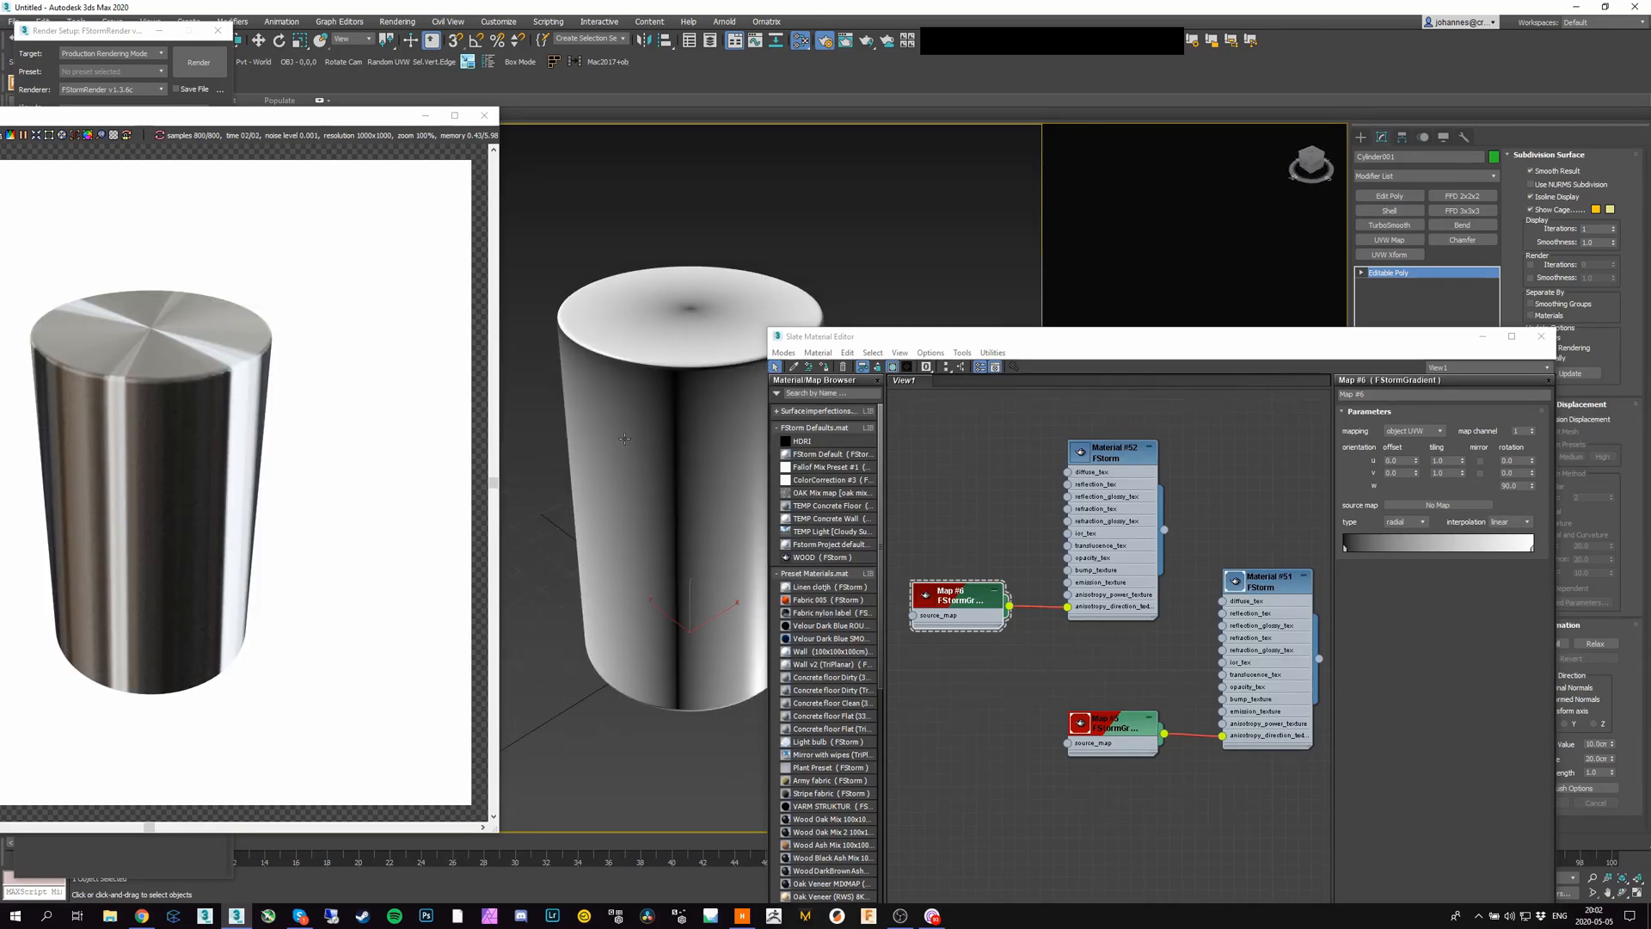
scroll(623, 438, "down", 1)
Step: Lower the glossy anisotropy power of the cap material and set the side material's to 0.2, checking the reflections
double_click(1115, 454)
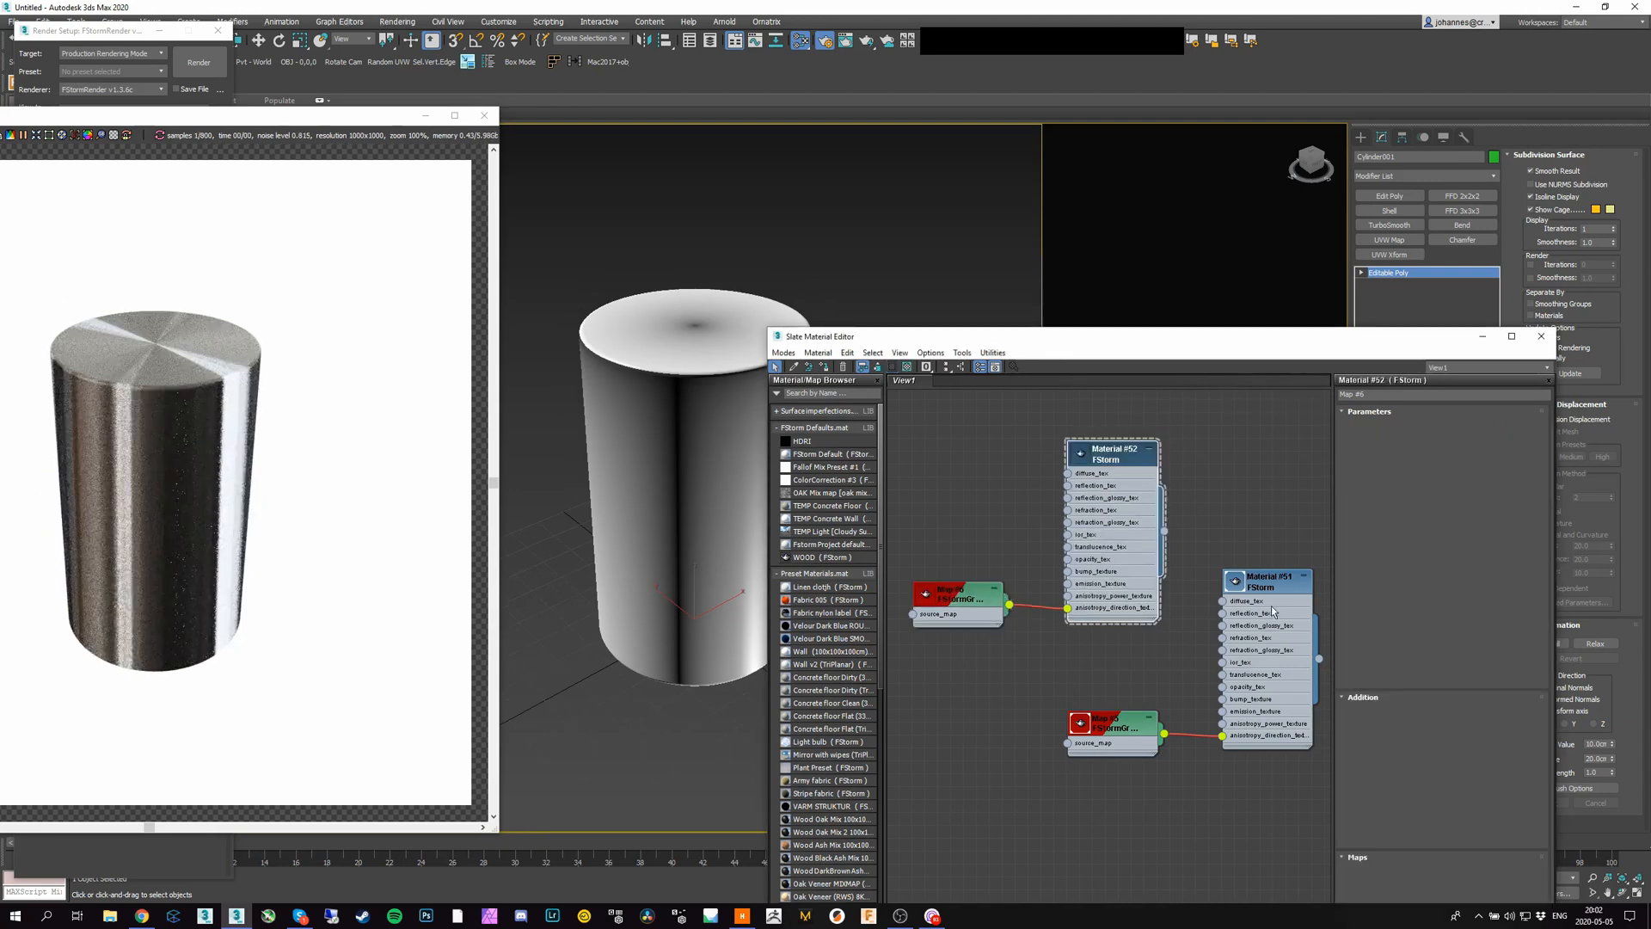
left_click(1268, 592)
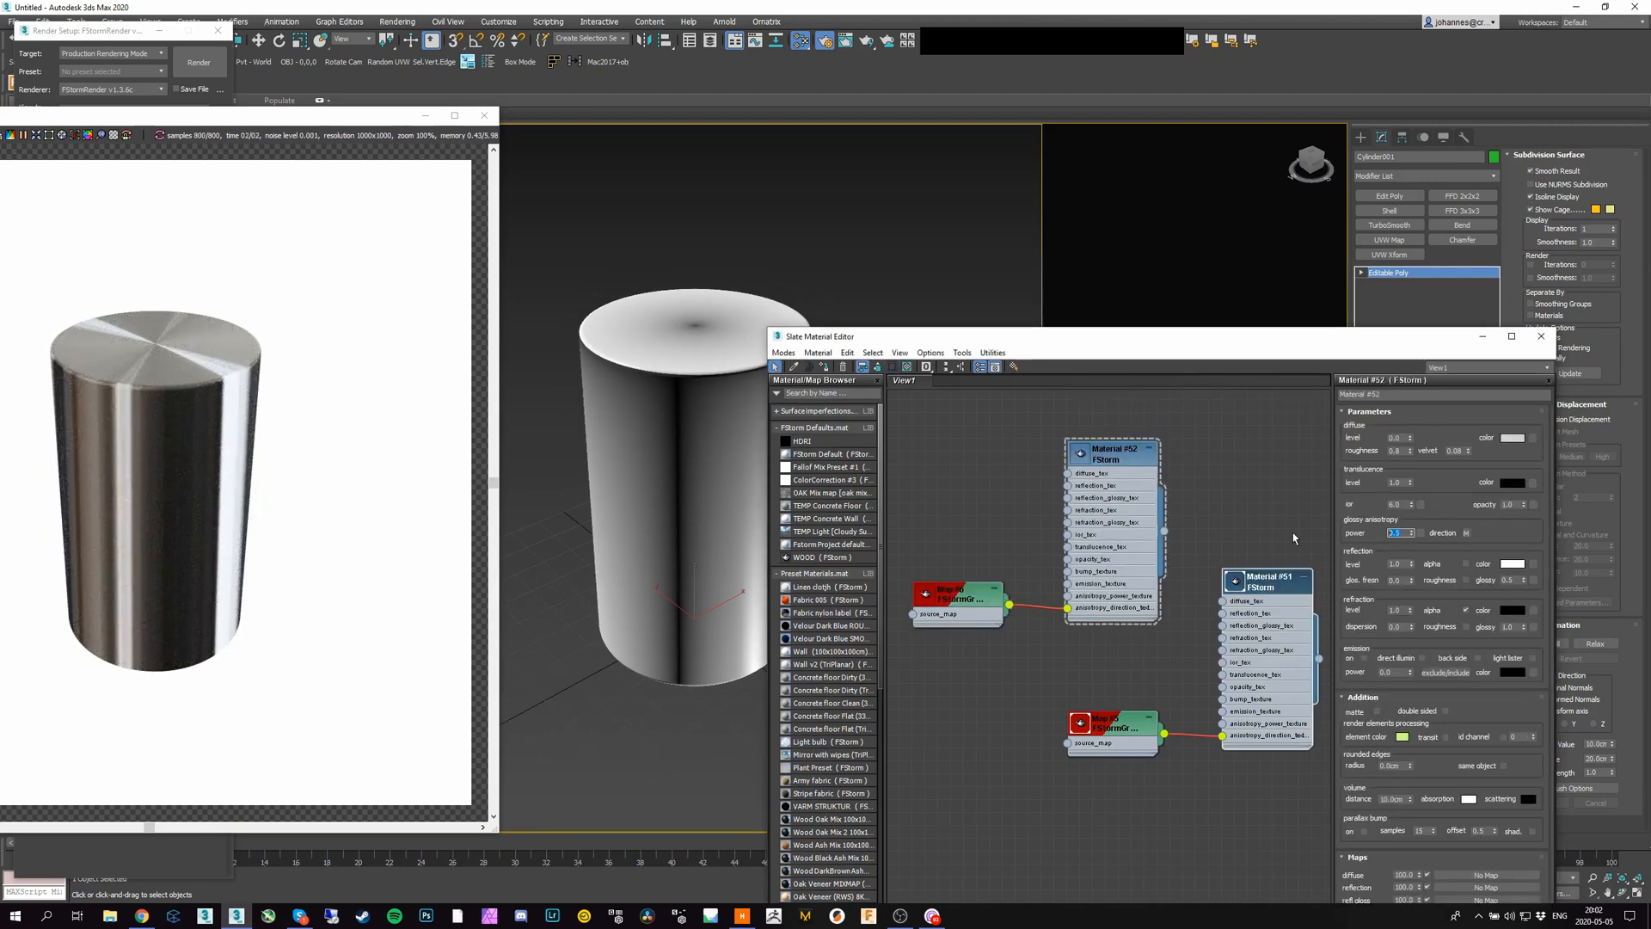
key("Return")
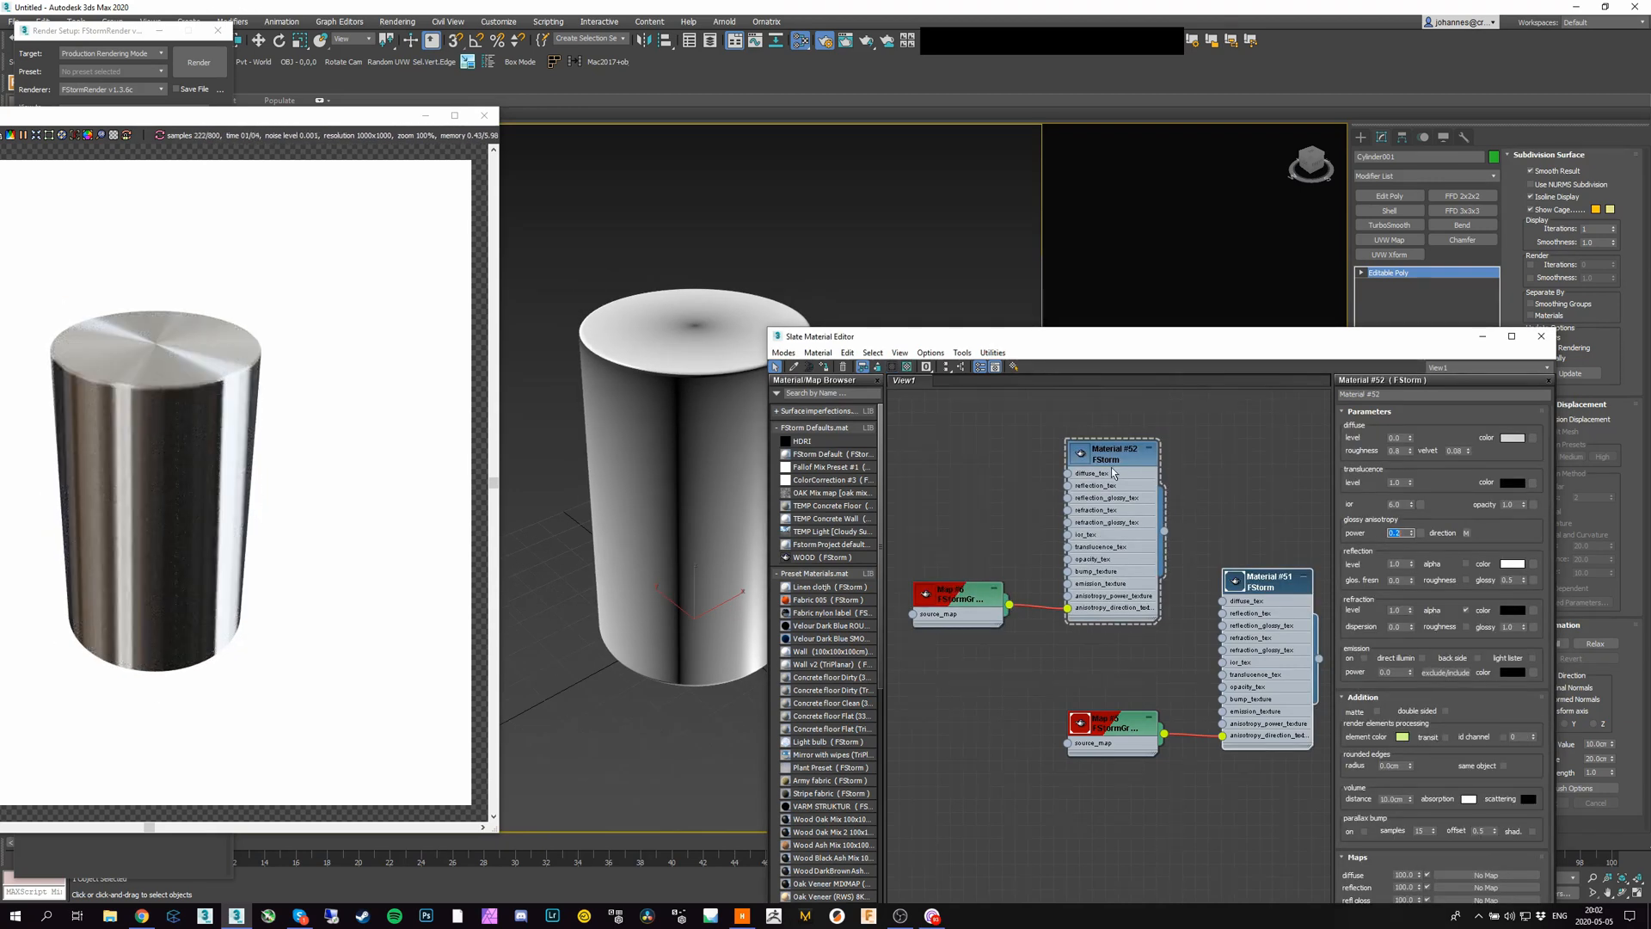
left_click(1113, 467)
double_click(1273, 591)
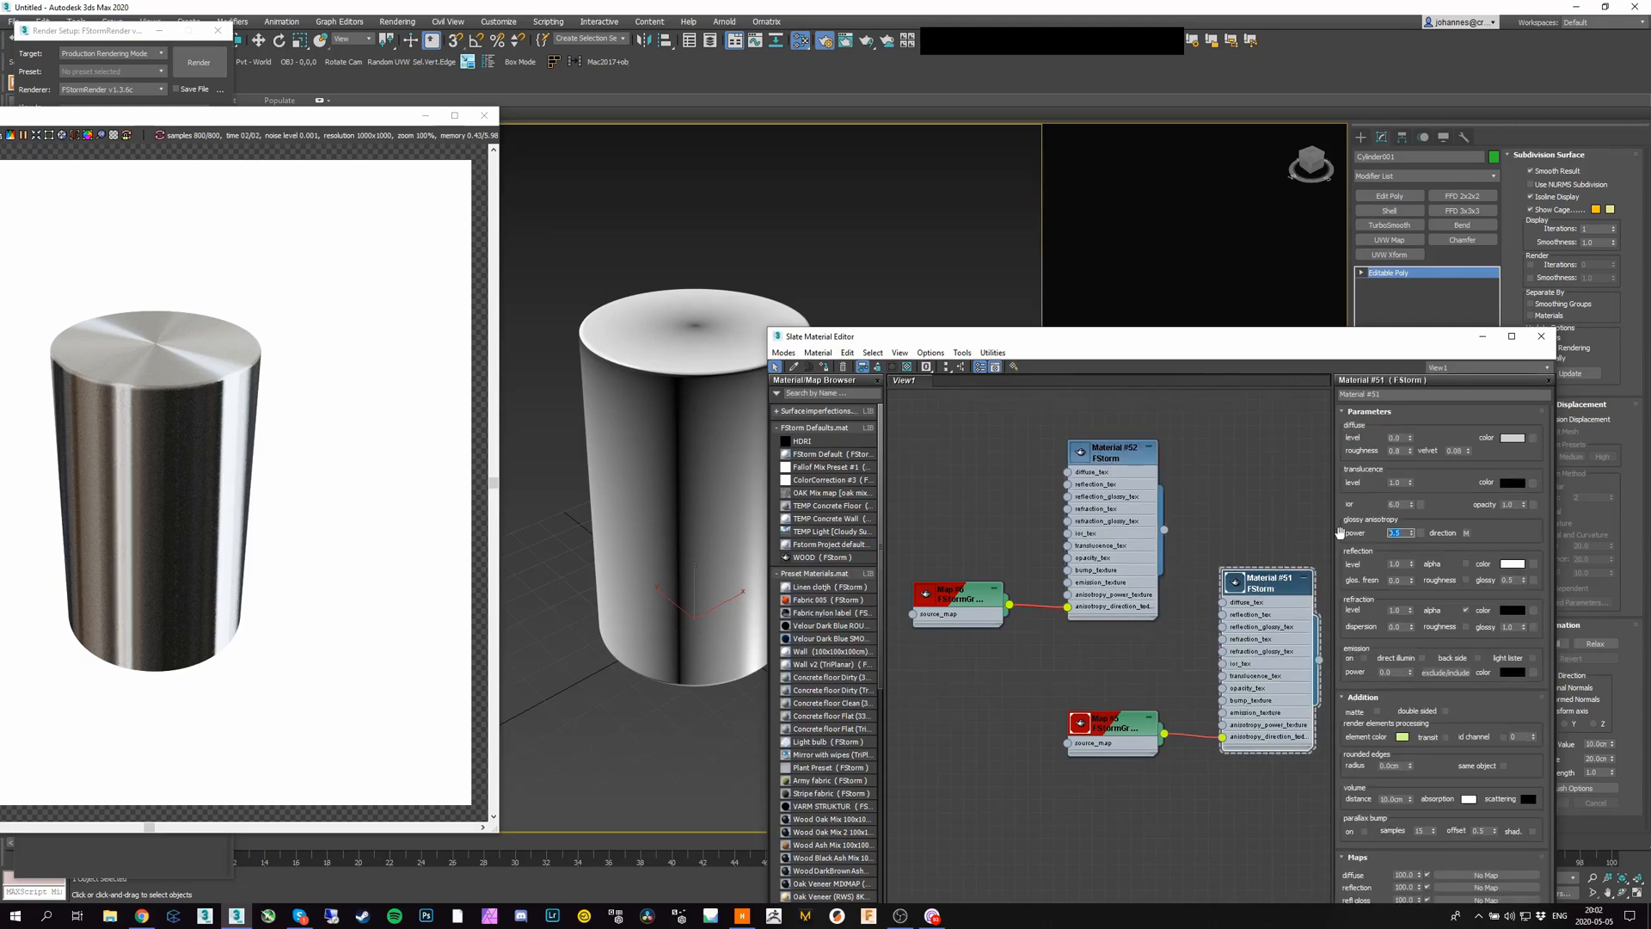
left_click_drag(726, 229, 664, 245, "alt")
middle_click_drag(664, 245, 784, 248, "alt")
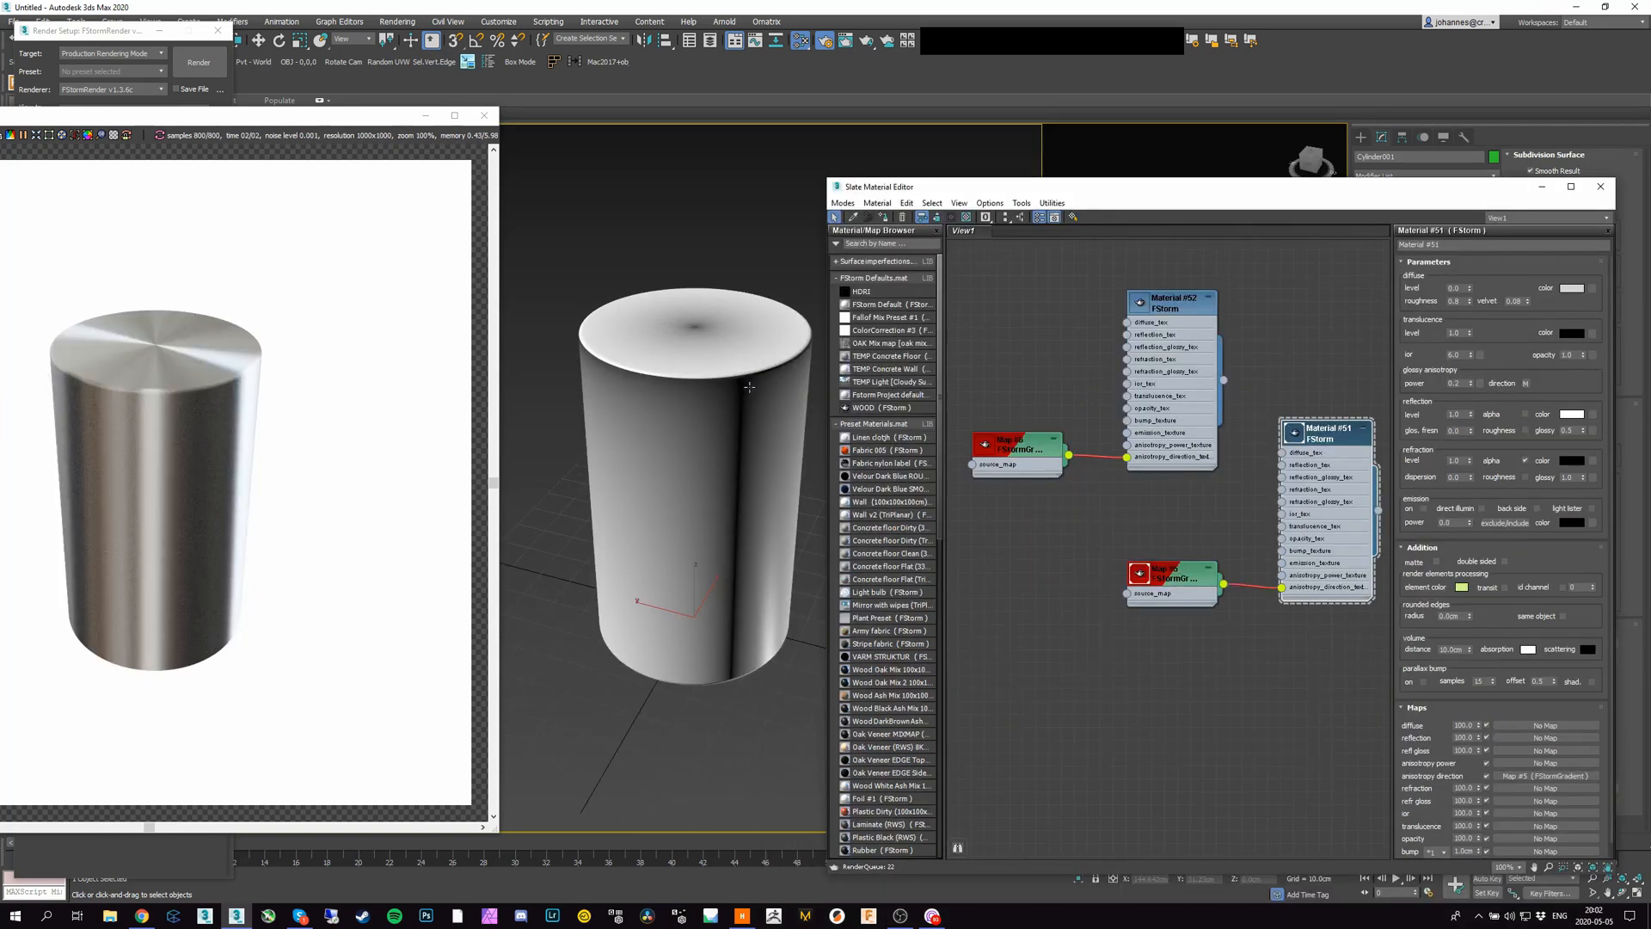
middle_click_drag(677, 490, 713, 374, "alt")
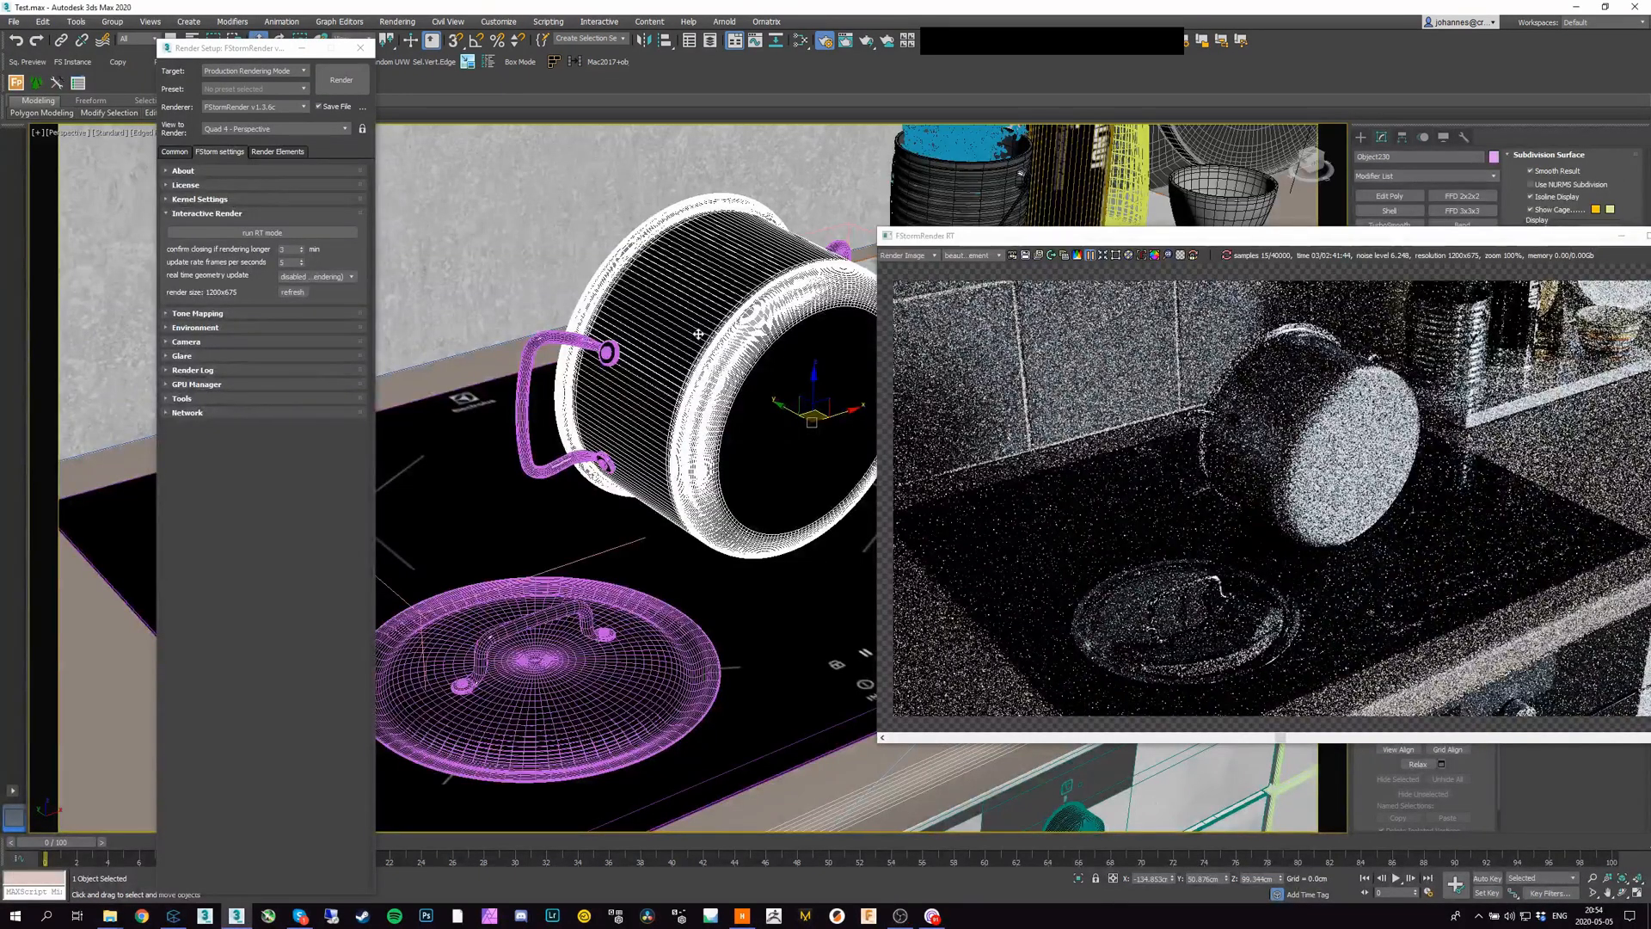
Step: Open the material editor in the kitchen scene, clear the node view and pick the tilted pot's material
key("m")
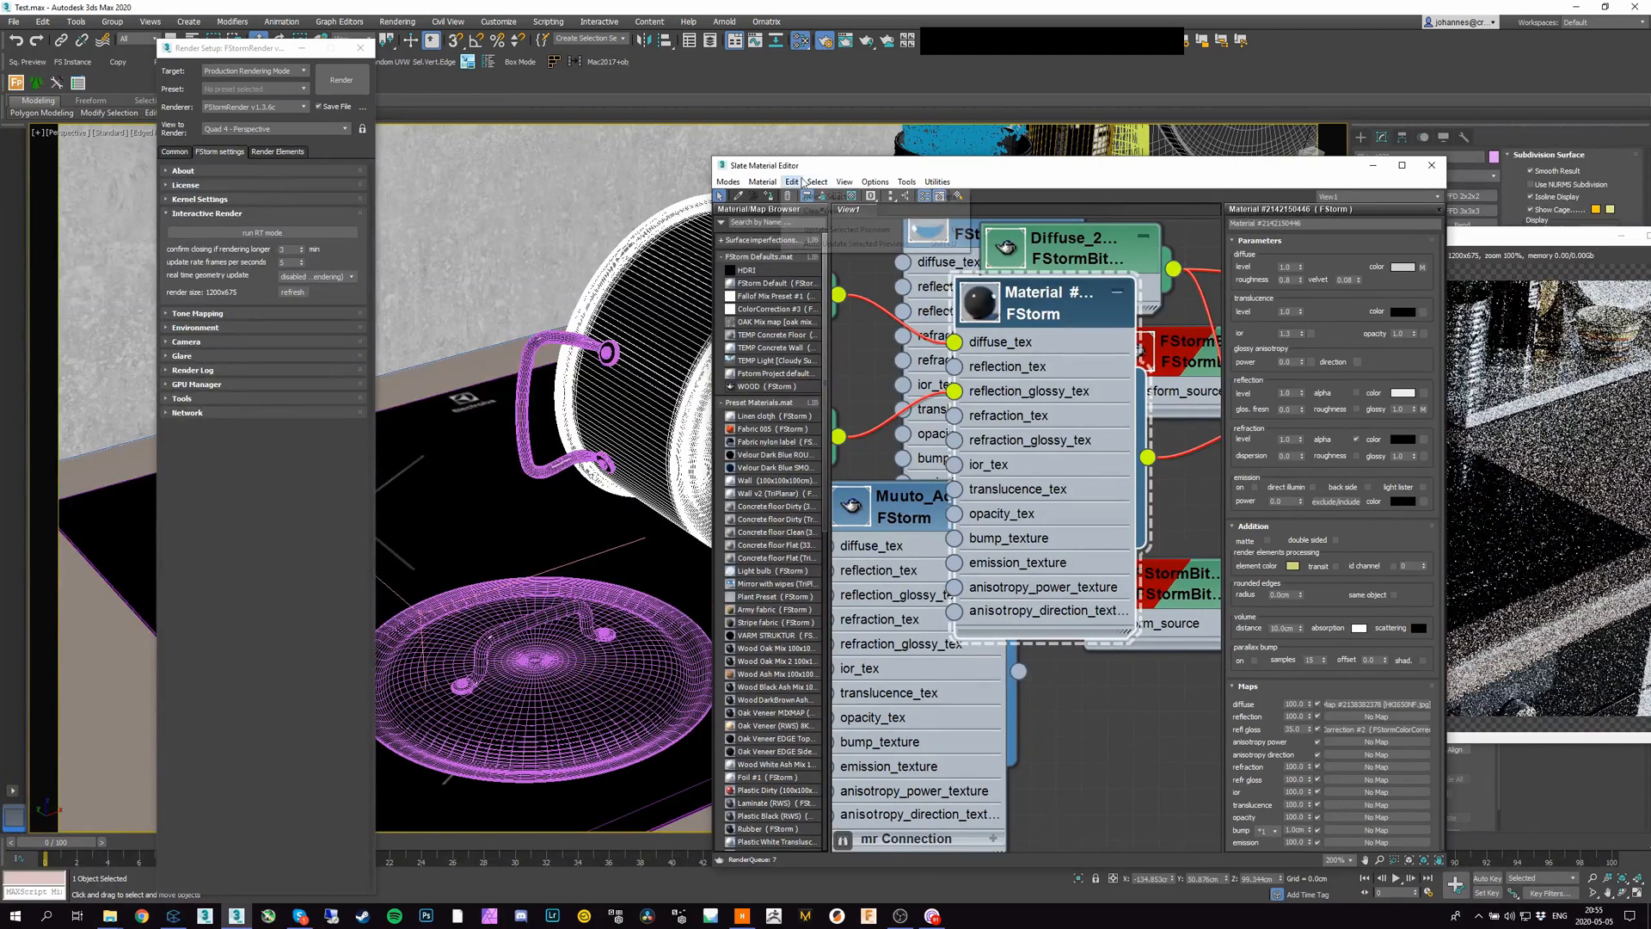
left_click(823, 211)
left_click(870, 477)
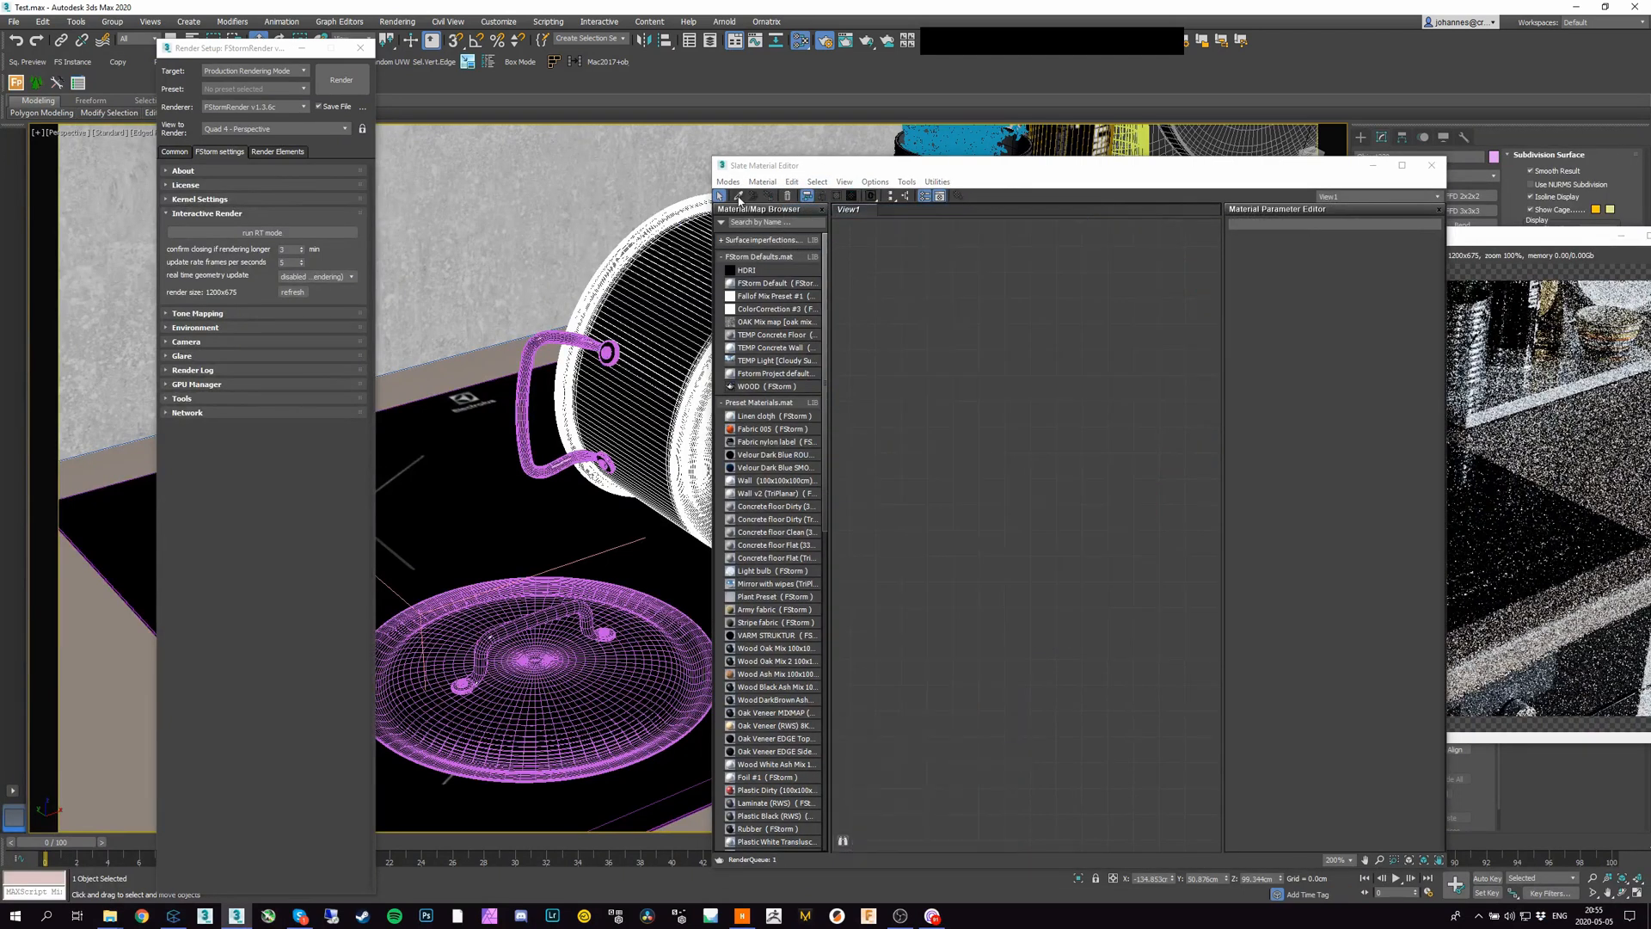
left_click(738, 197)
left_click(675, 314)
Step: Trace the pot material's node tree back to the Finger_Prints_GW_001.jpg bitmap and open its image for viewing
middle_click_drag(947, 442, 1094, 529)
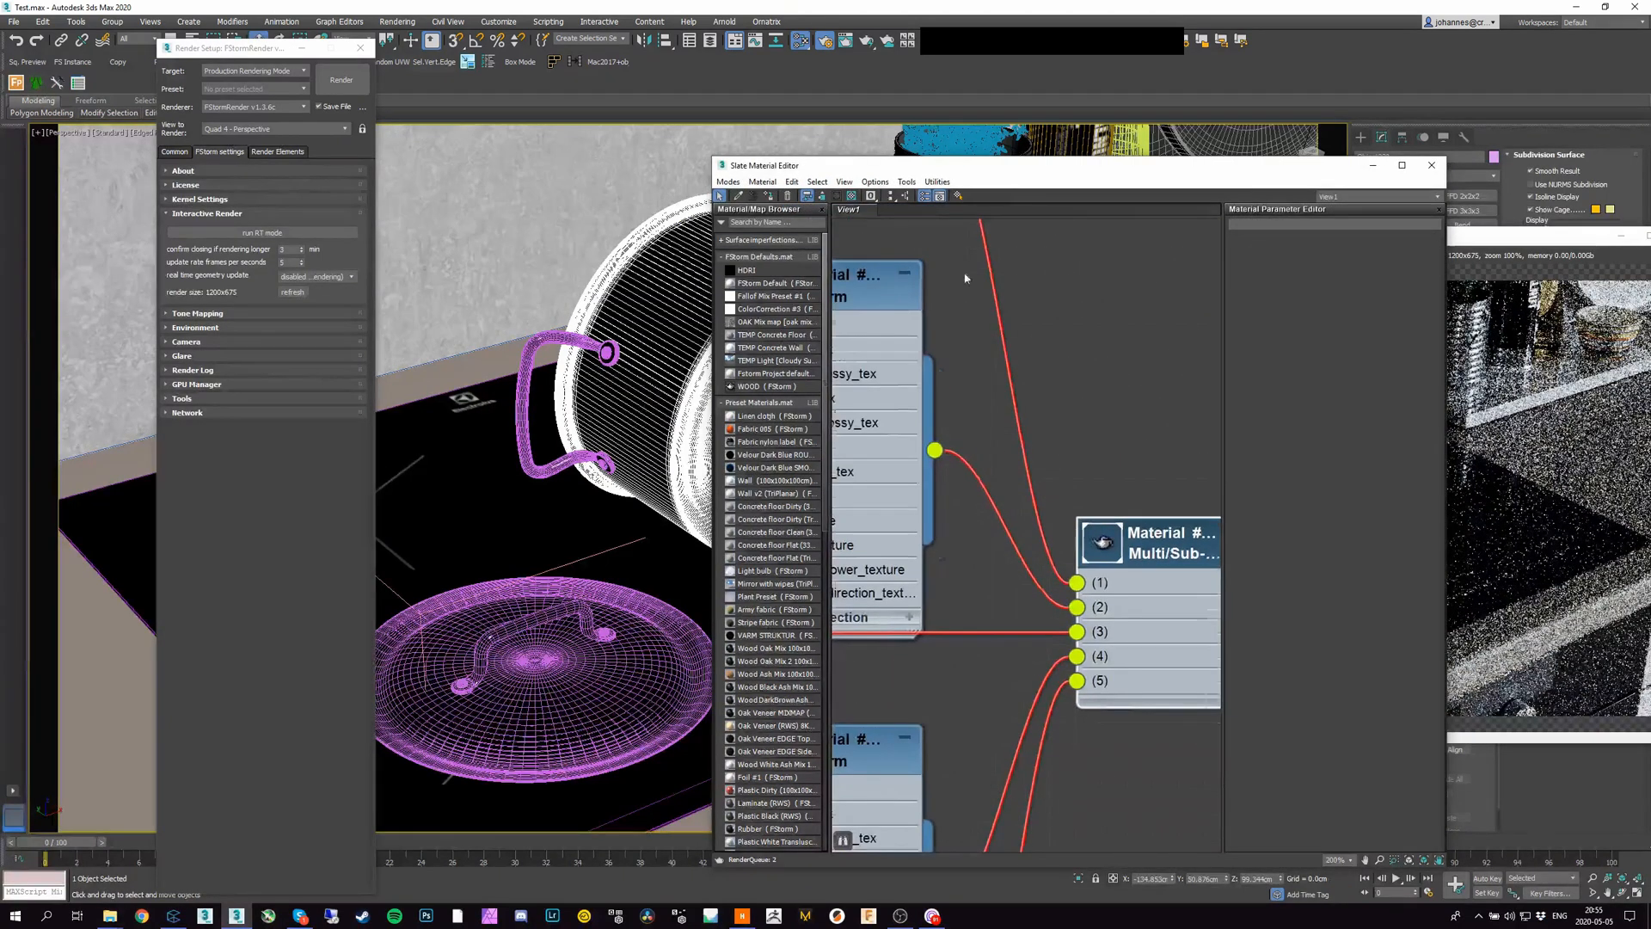
middle_click_drag(965, 274, 1206, 440)
scroll(987, 460, "down", 1)
middle_click_drag(987, 460, 1182, 436)
scroll(1054, 507, "down", 5)
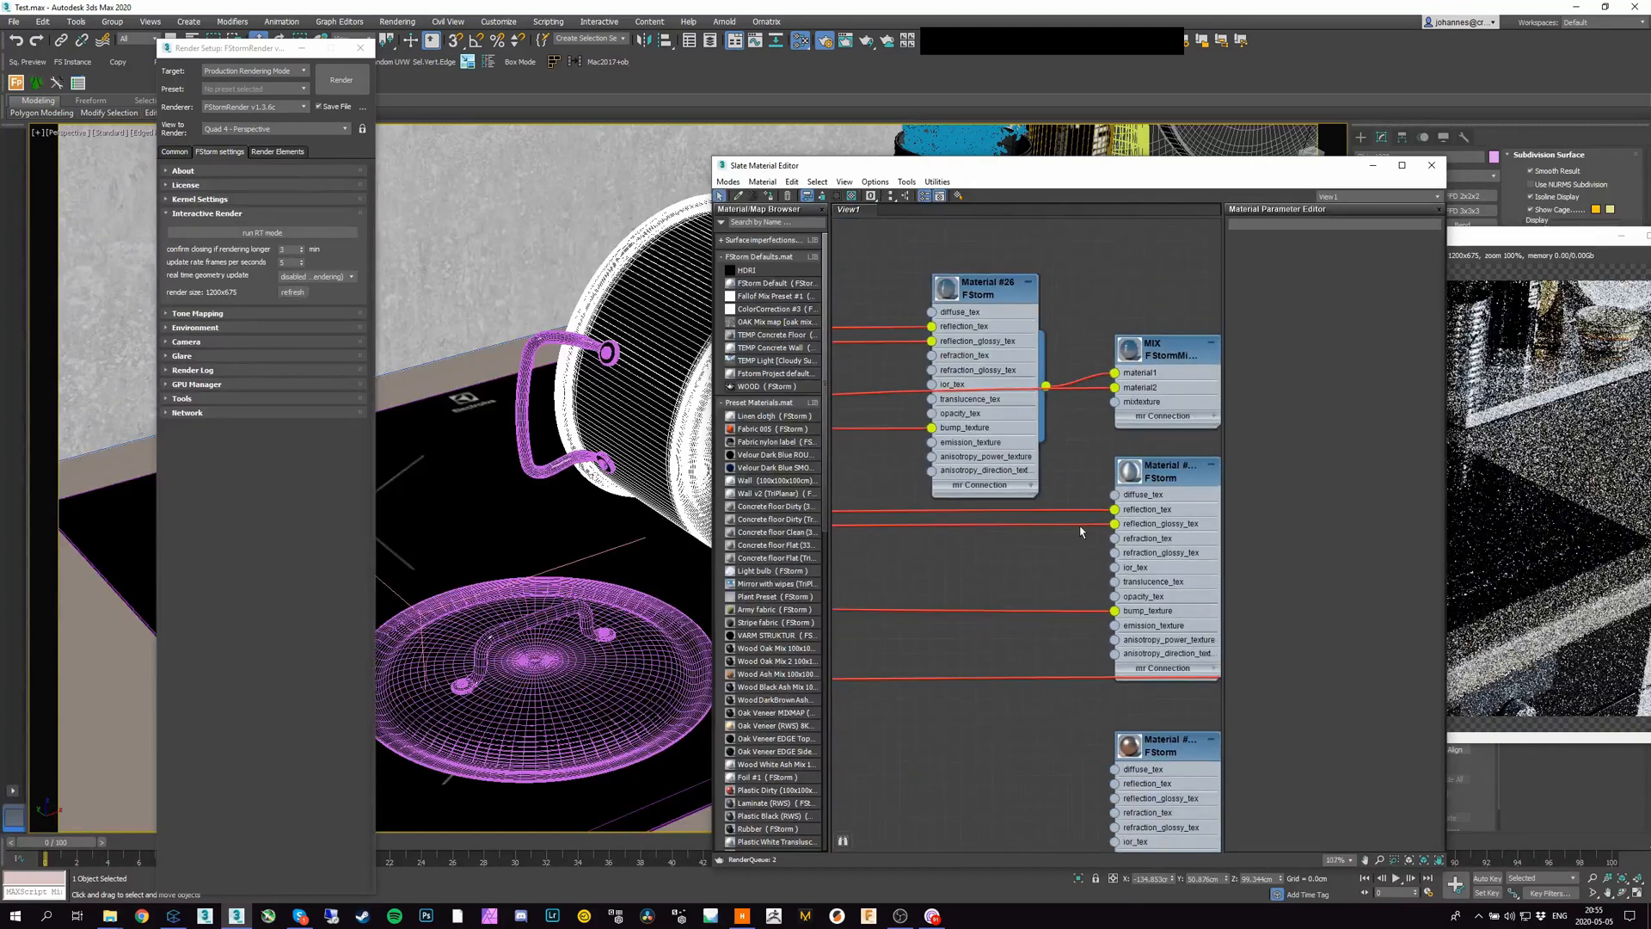
scroll(1038, 581, "down", 2)
middle_click_drag(1032, 514, 1281, 509)
middle_click_drag(933, 490, 1024, 509)
left_click(1008, 539)
middle_click_drag(931, 535, 1410, 516)
middle_click_drag(989, 521, 1393, 513)
middle_click_drag(989, 516, 1411, 501)
left_click(1087, 530)
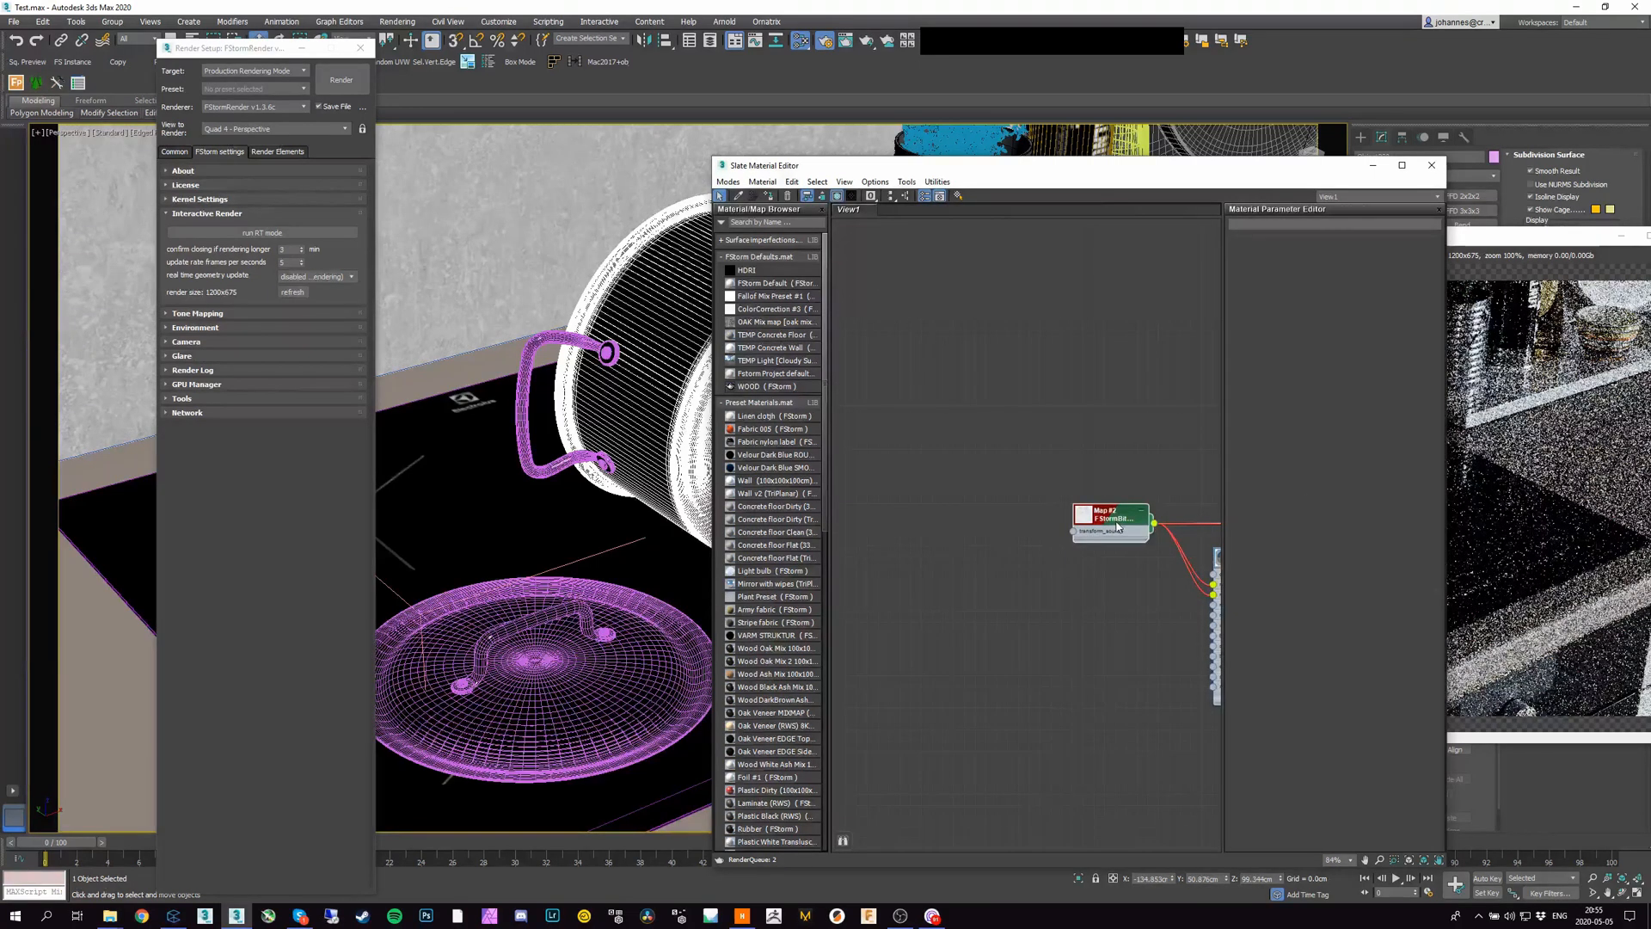
double_click(1117, 525)
left_click(1397, 506)
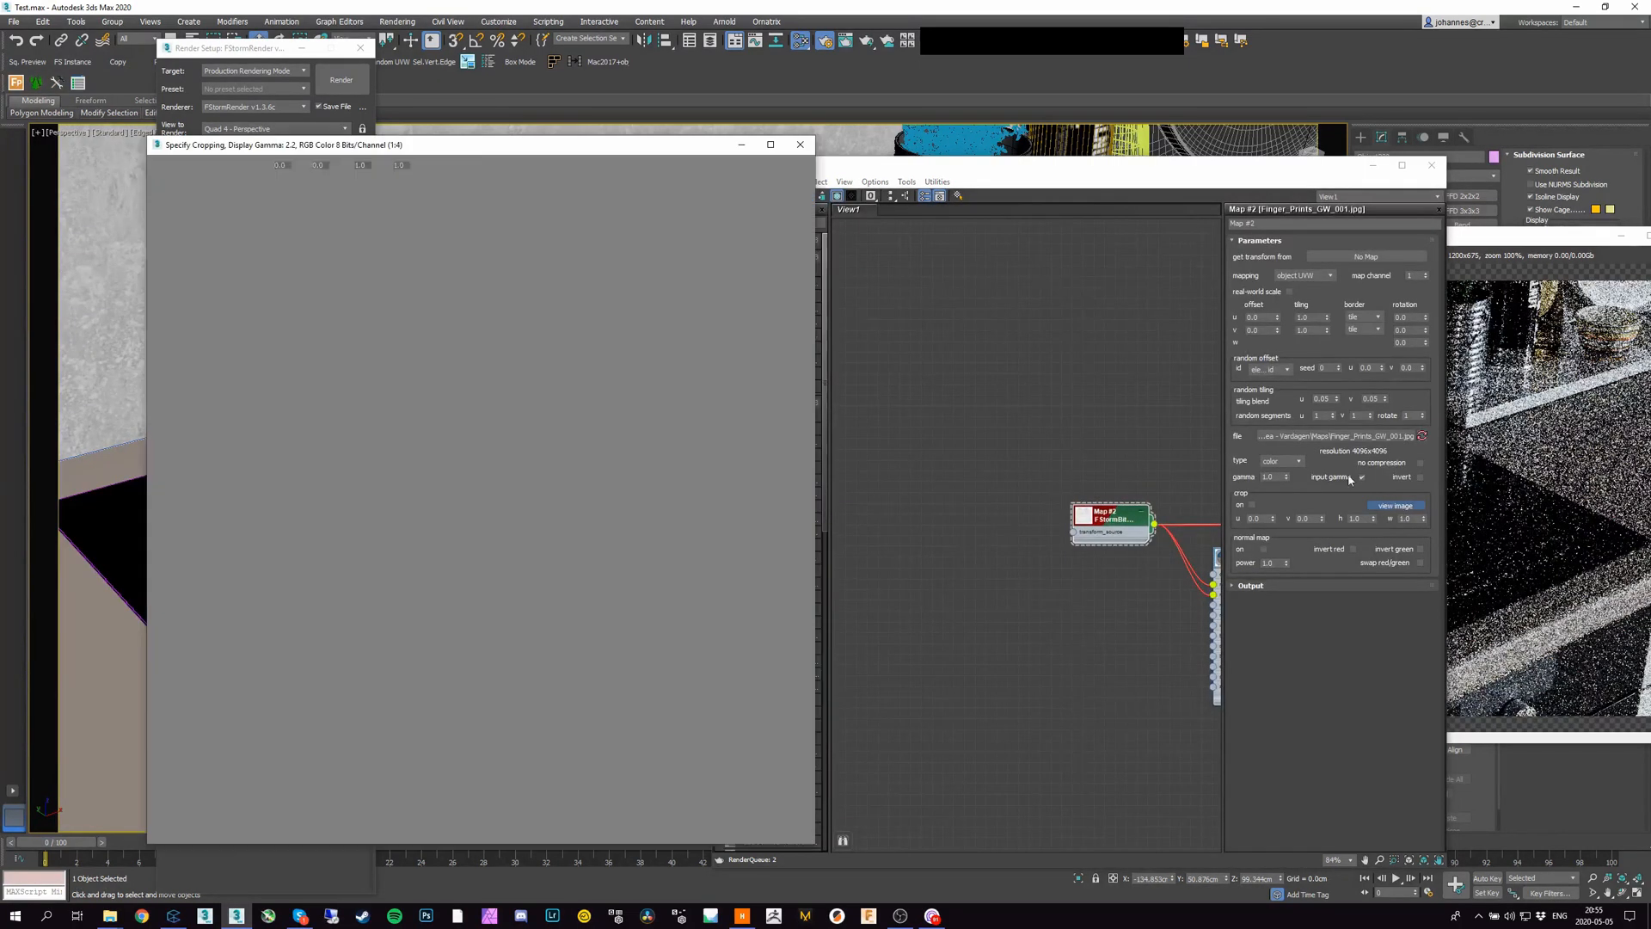
Step: Close the fingerprint bitmap's image view and move its node away from the pot material, up beside the noise map
left_click(808, 152)
middle_click_drag(1061, 318, 873, 336)
scroll(874, 335, "down", 1)
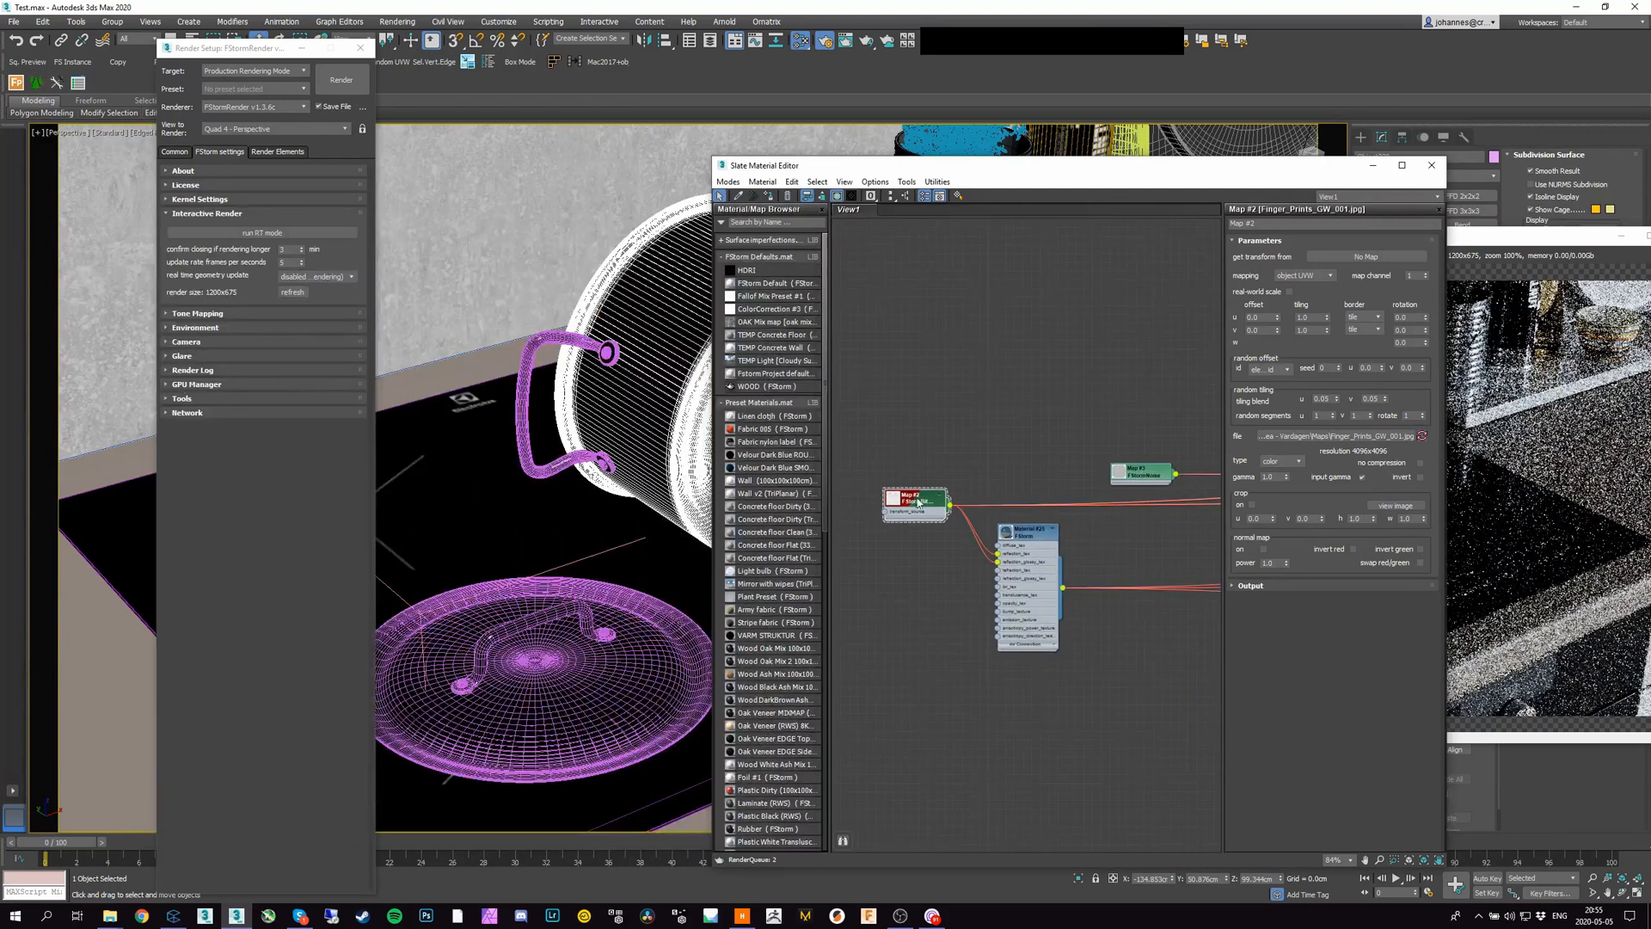
left_click_drag(919, 496, 1061, 418)
Step: Add a new FStorm material above the existing nodes and assign it to the selected pot
middle_click_drag(1142, 394, 796, 422)
scroll(801, 416, "down", 2)
middle_click_drag(937, 377, 1158, 522)
right_click(992, 269)
mouse_move(1050, 321)
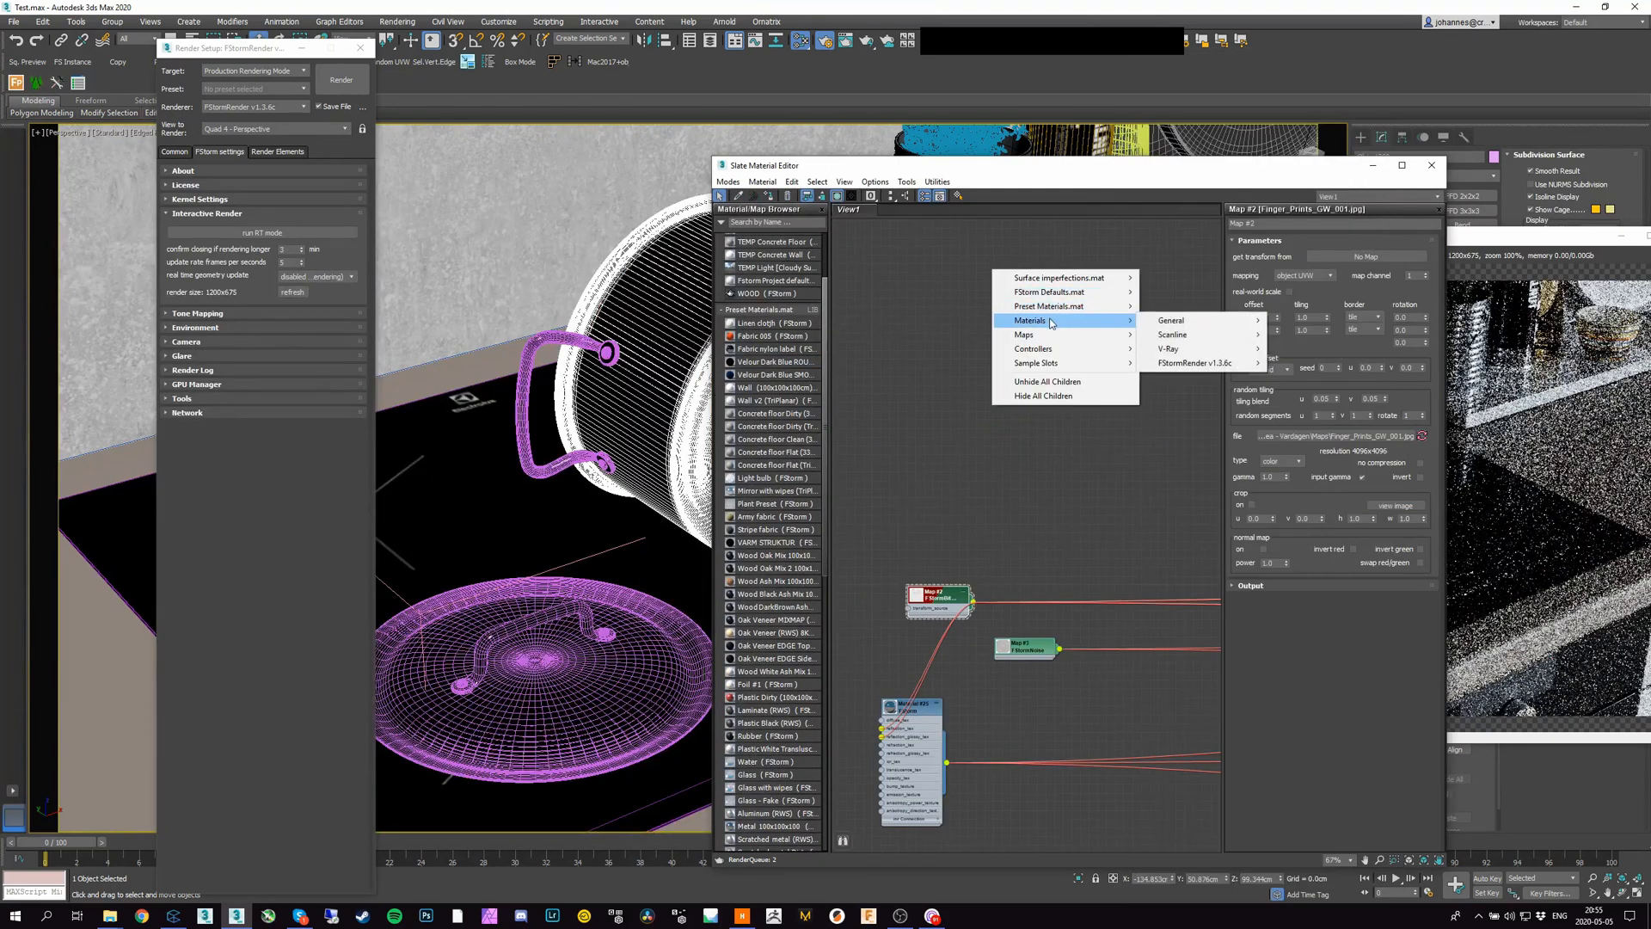
mouse_move(1214, 363)
left_click(1297, 365)
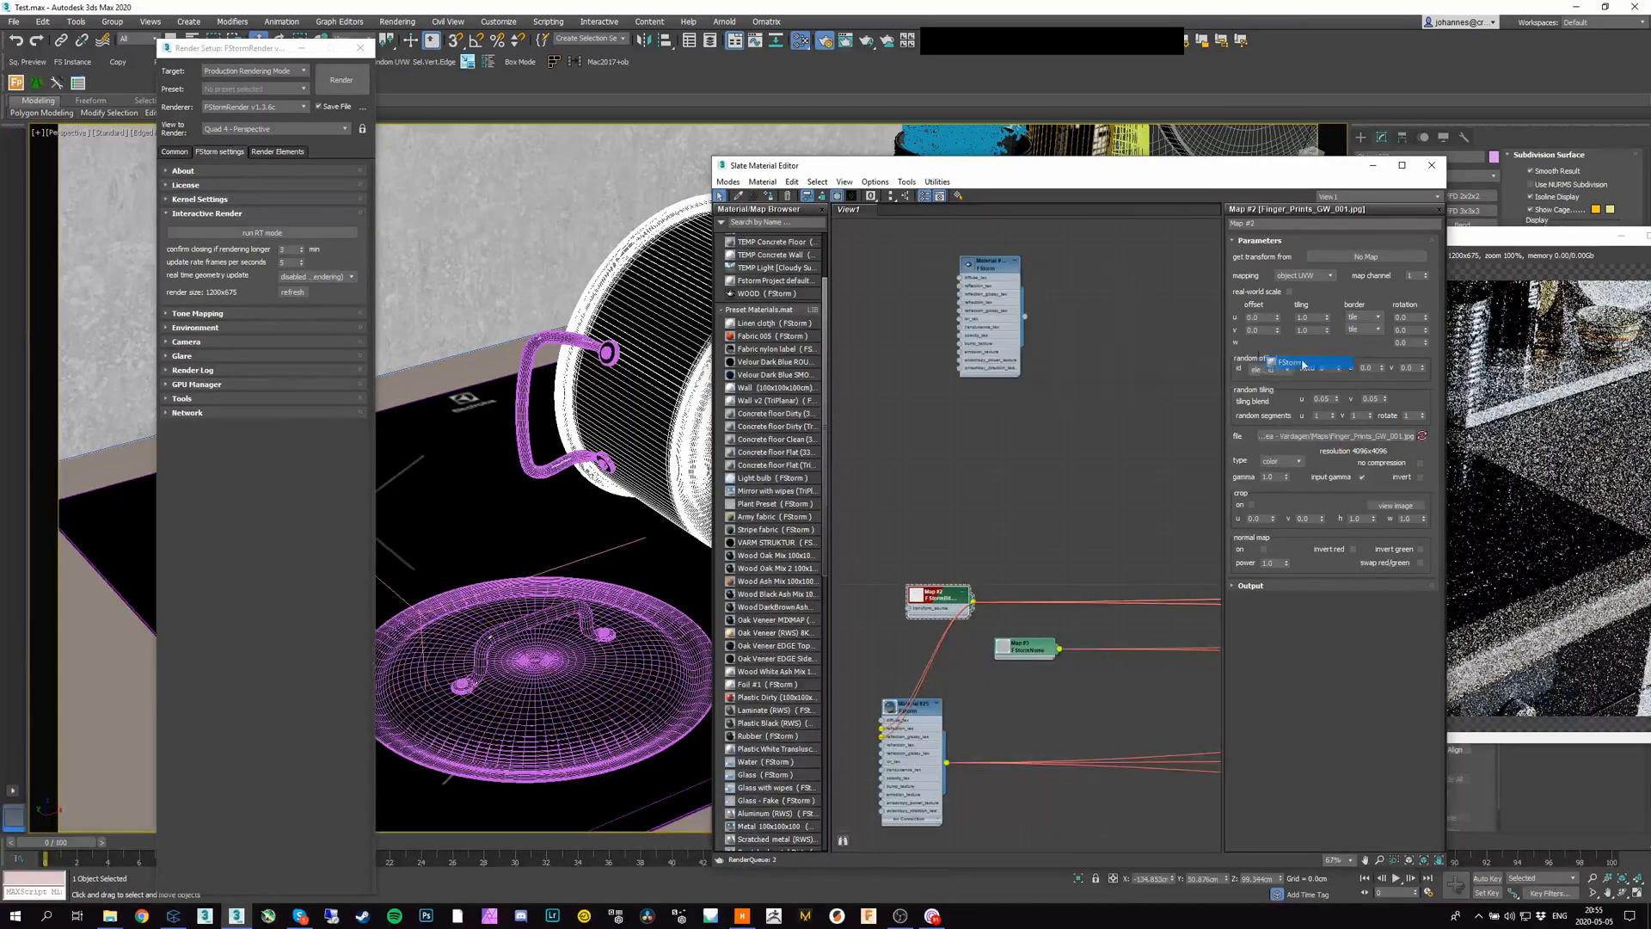
left_click_drag(999, 257, 1024, 413)
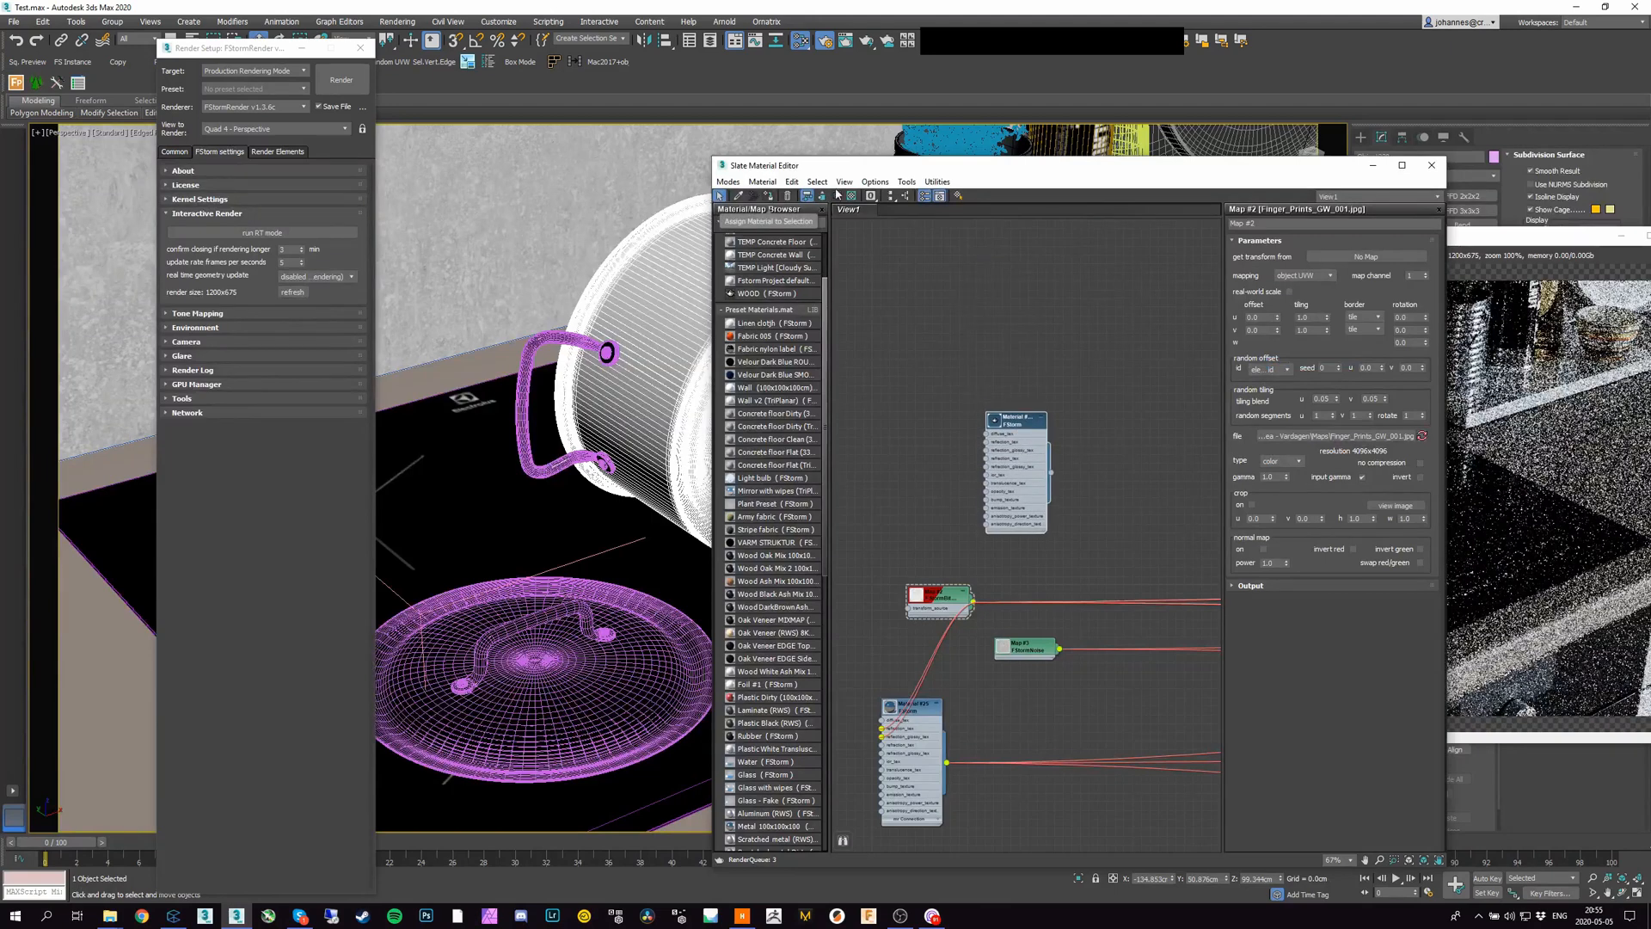
Step: Connect the available network render node in Render Setup and limit the live render to a region around the tilted pot
left_click_drag(1494, 228, 540, 98)
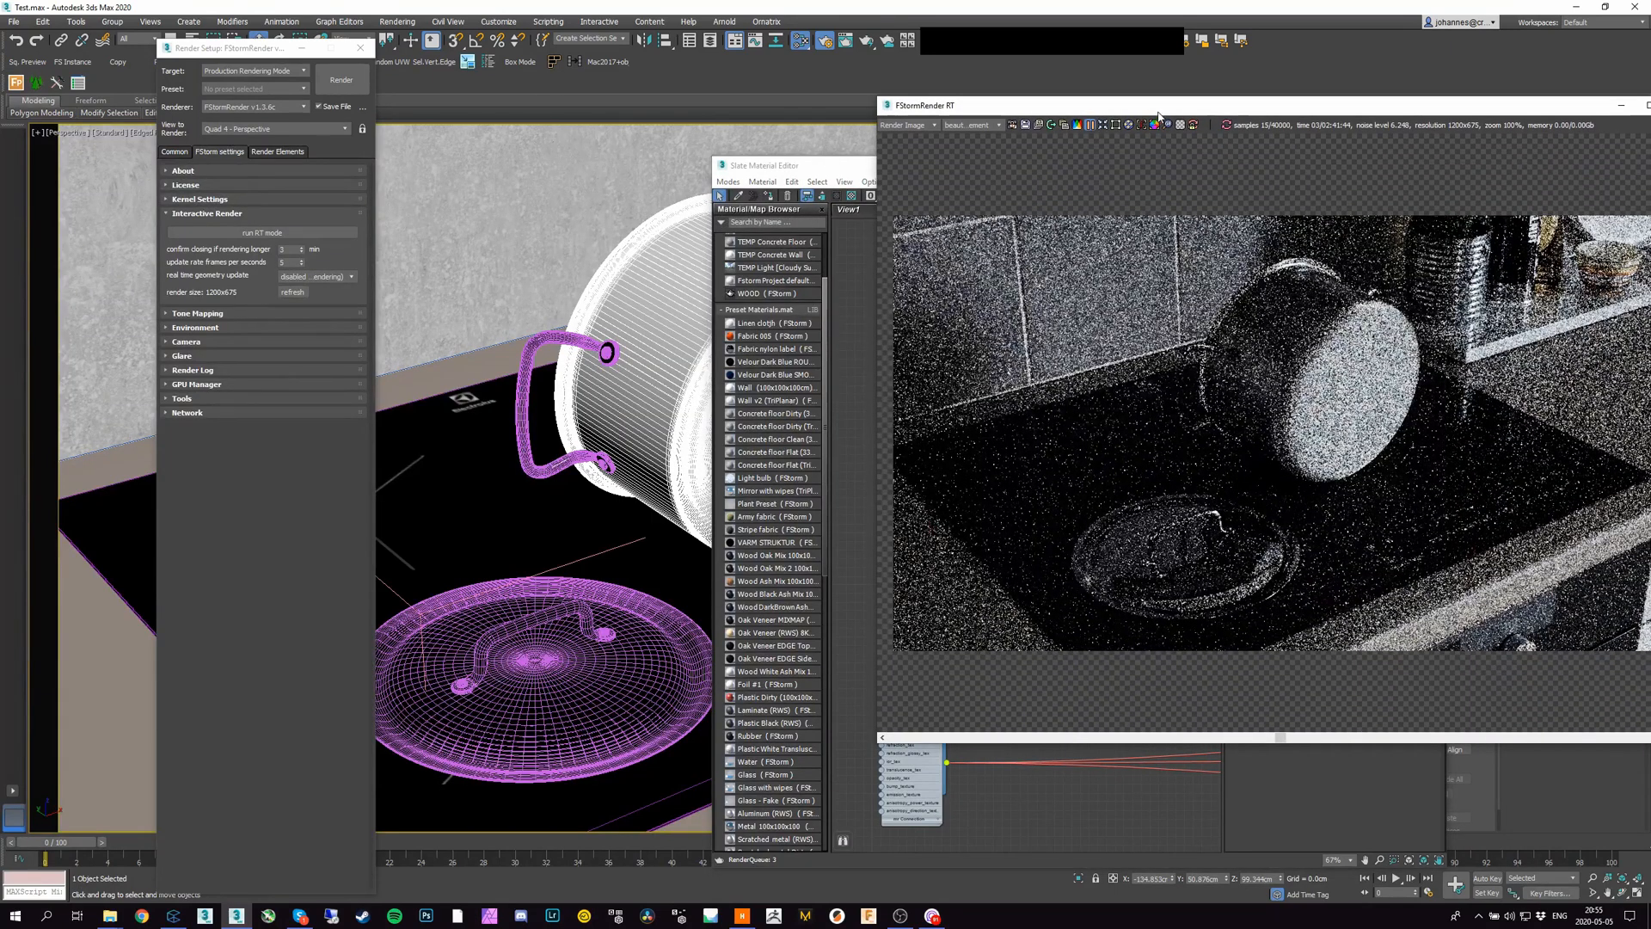
left_click_drag(1158, 116, 423, 126)
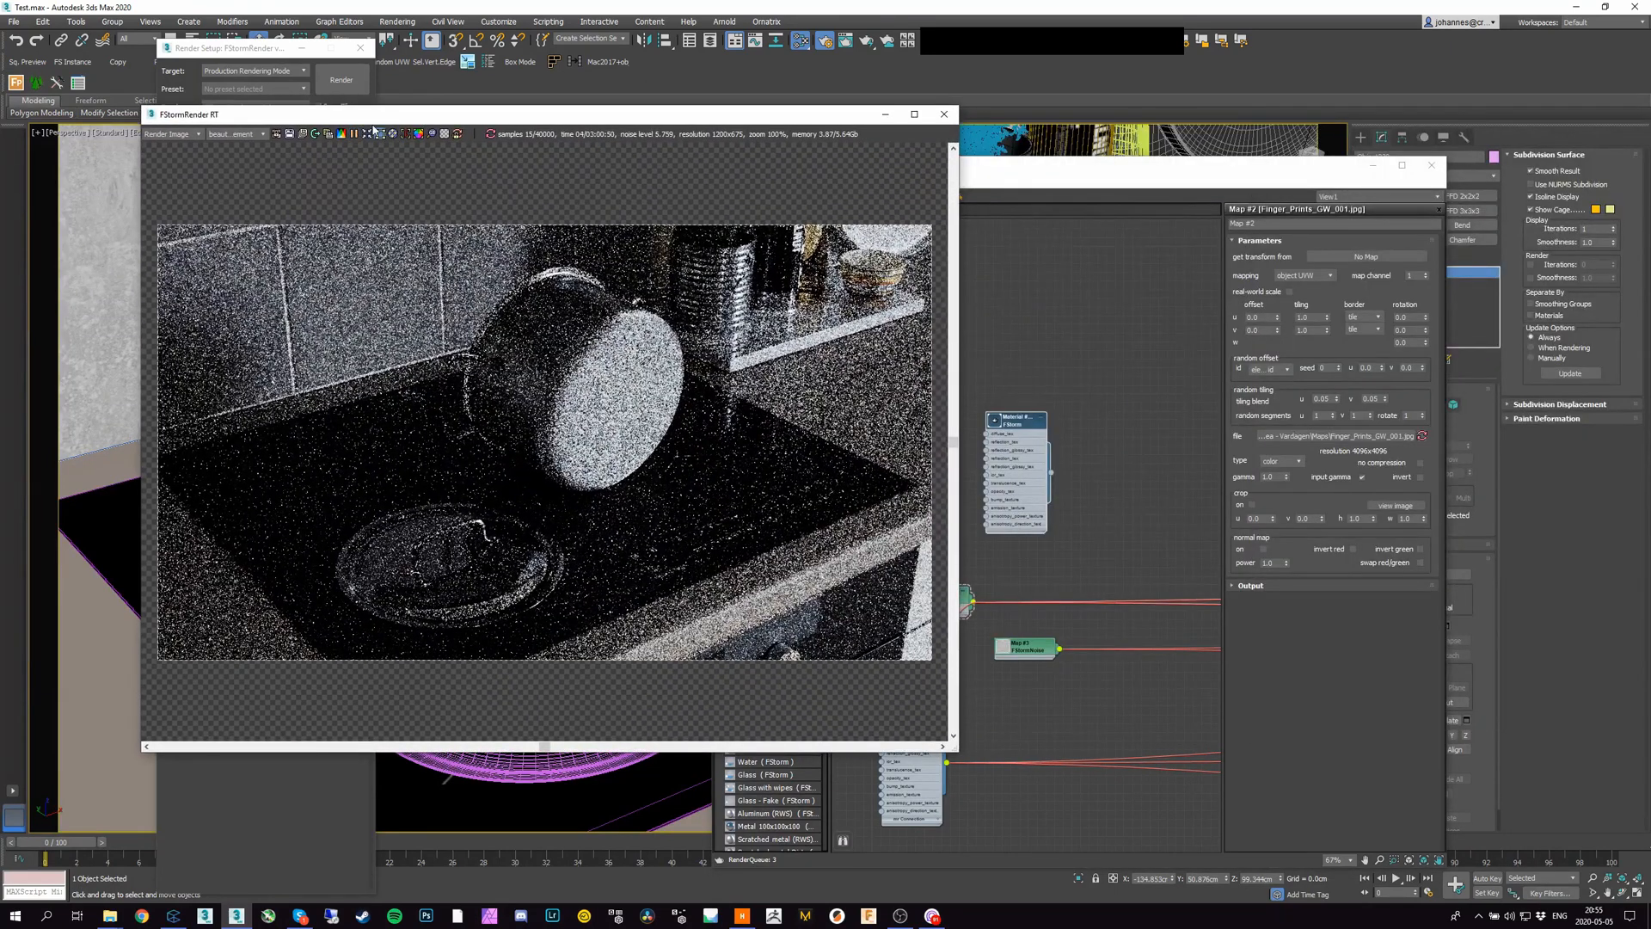
left_click(222, 54)
left_click(190, 415)
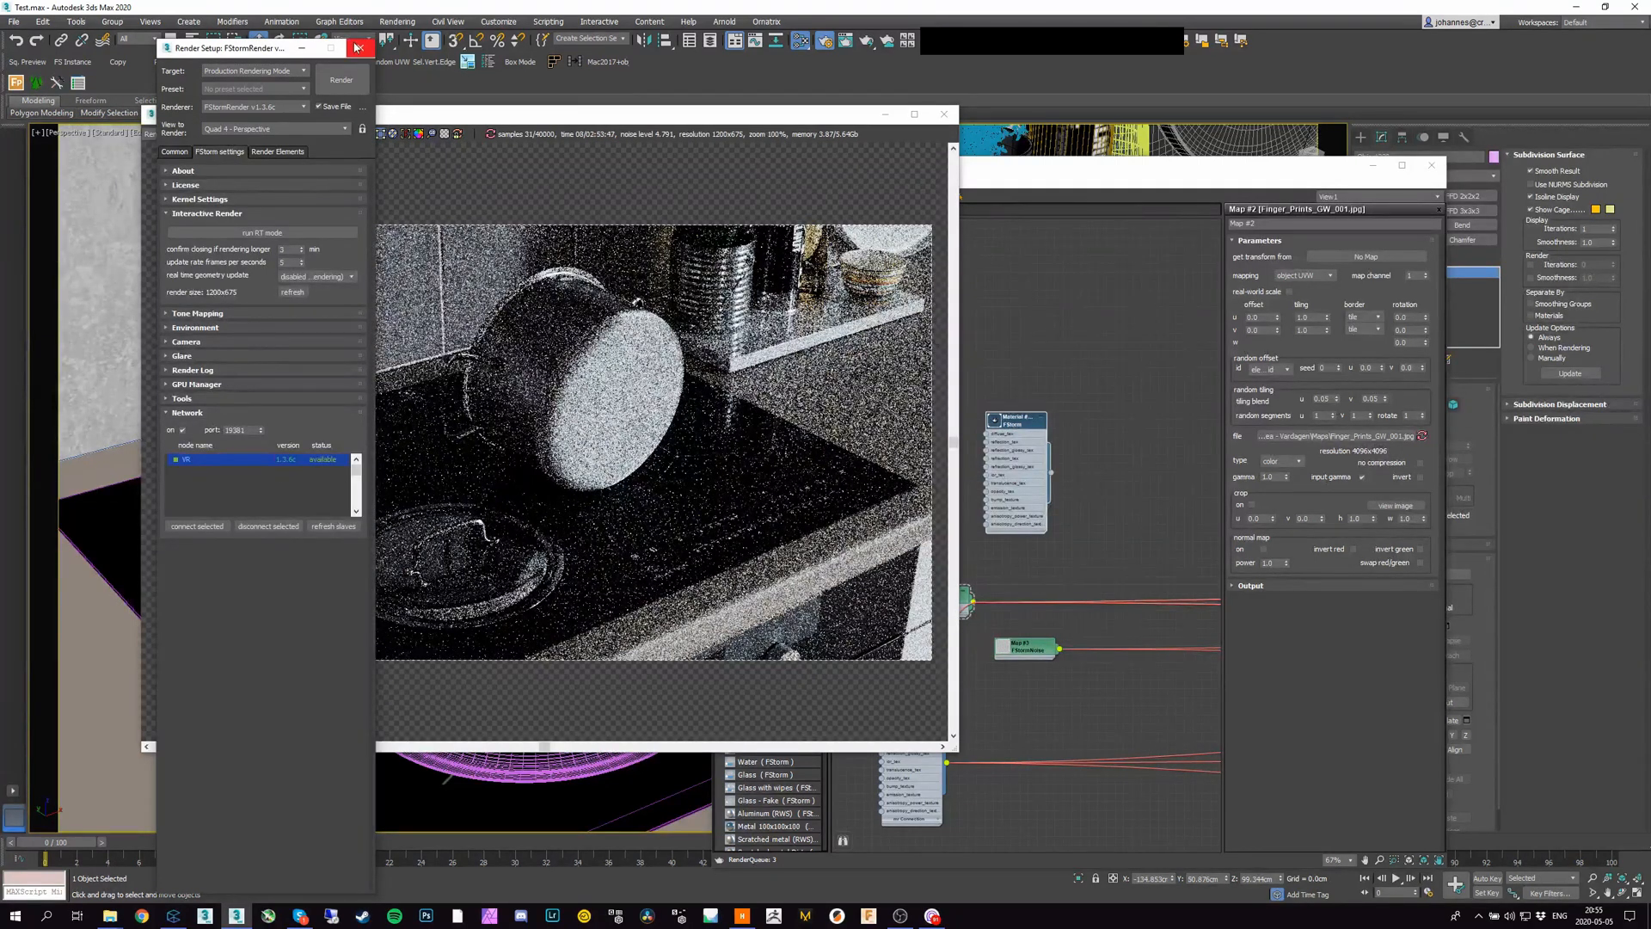
left_click(360, 47)
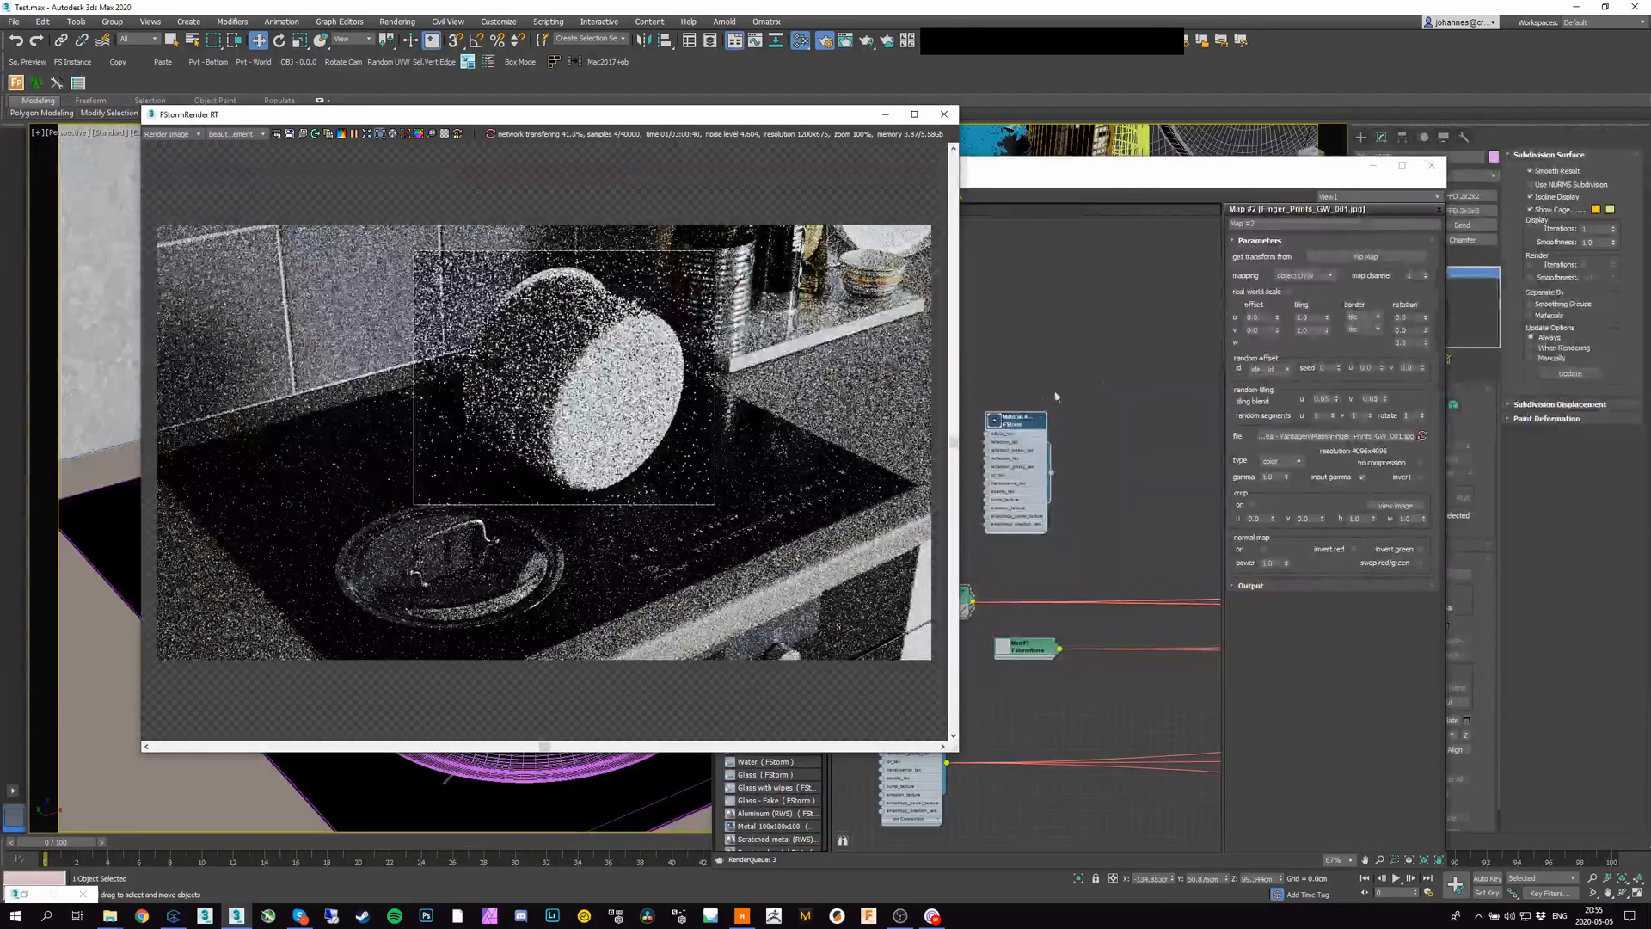
Step: Set the new material's diffuse level to 0.0, its IOR to 5.0 and its reflection color to white
left_click(1015, 425)
double_click(1015, 427)
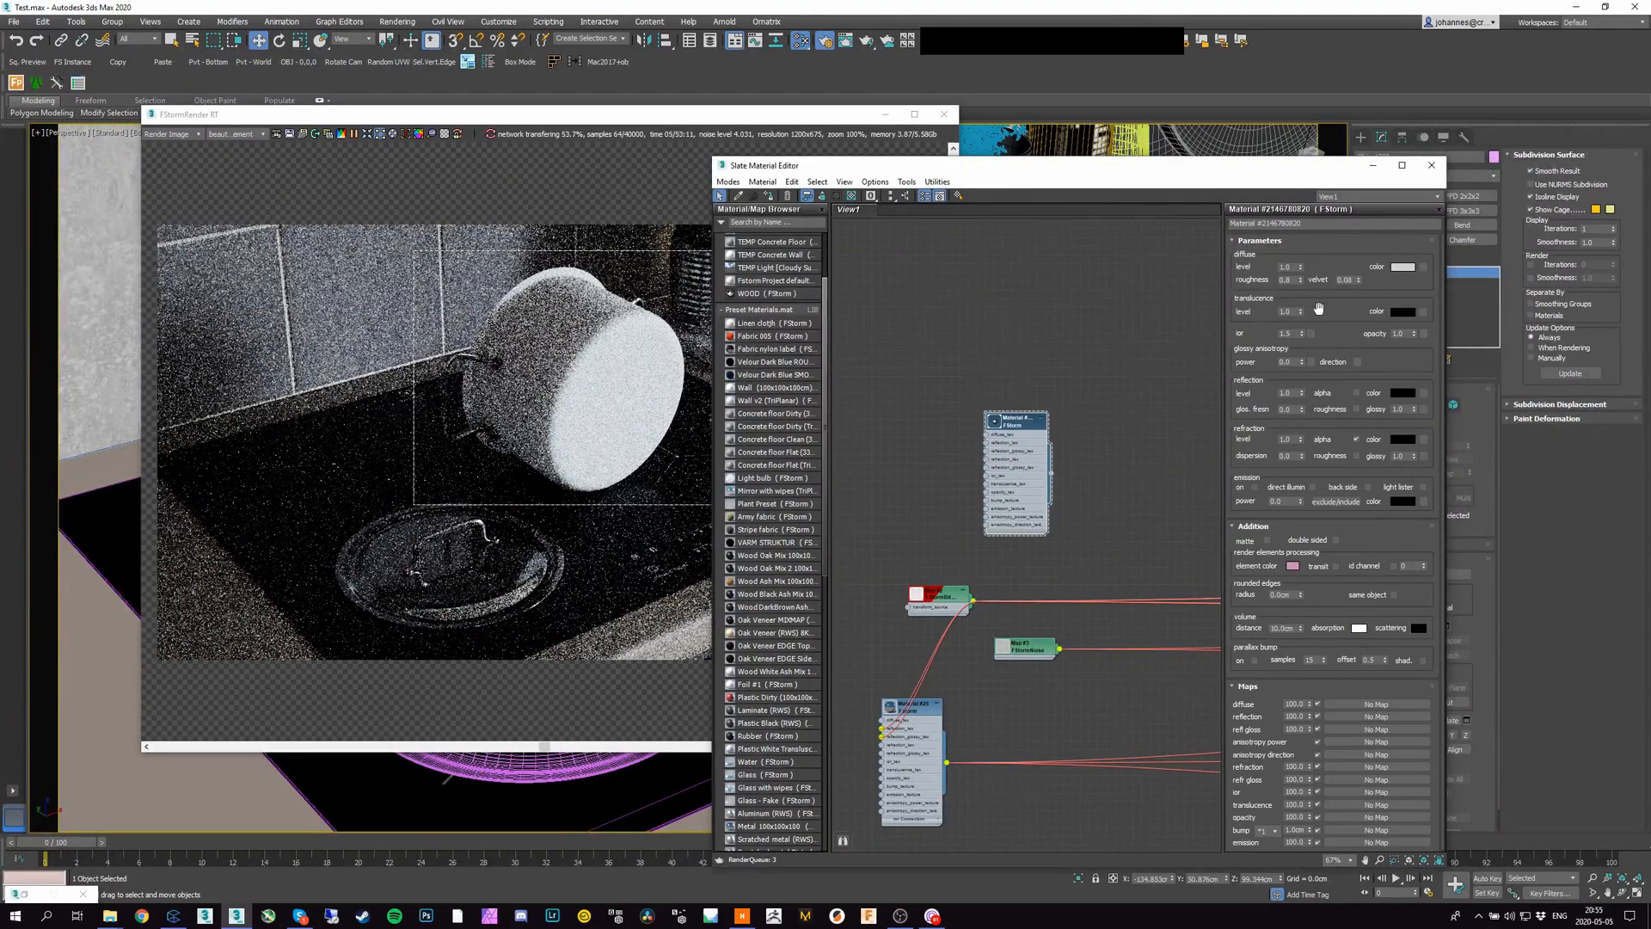
right_click(1300, 267)
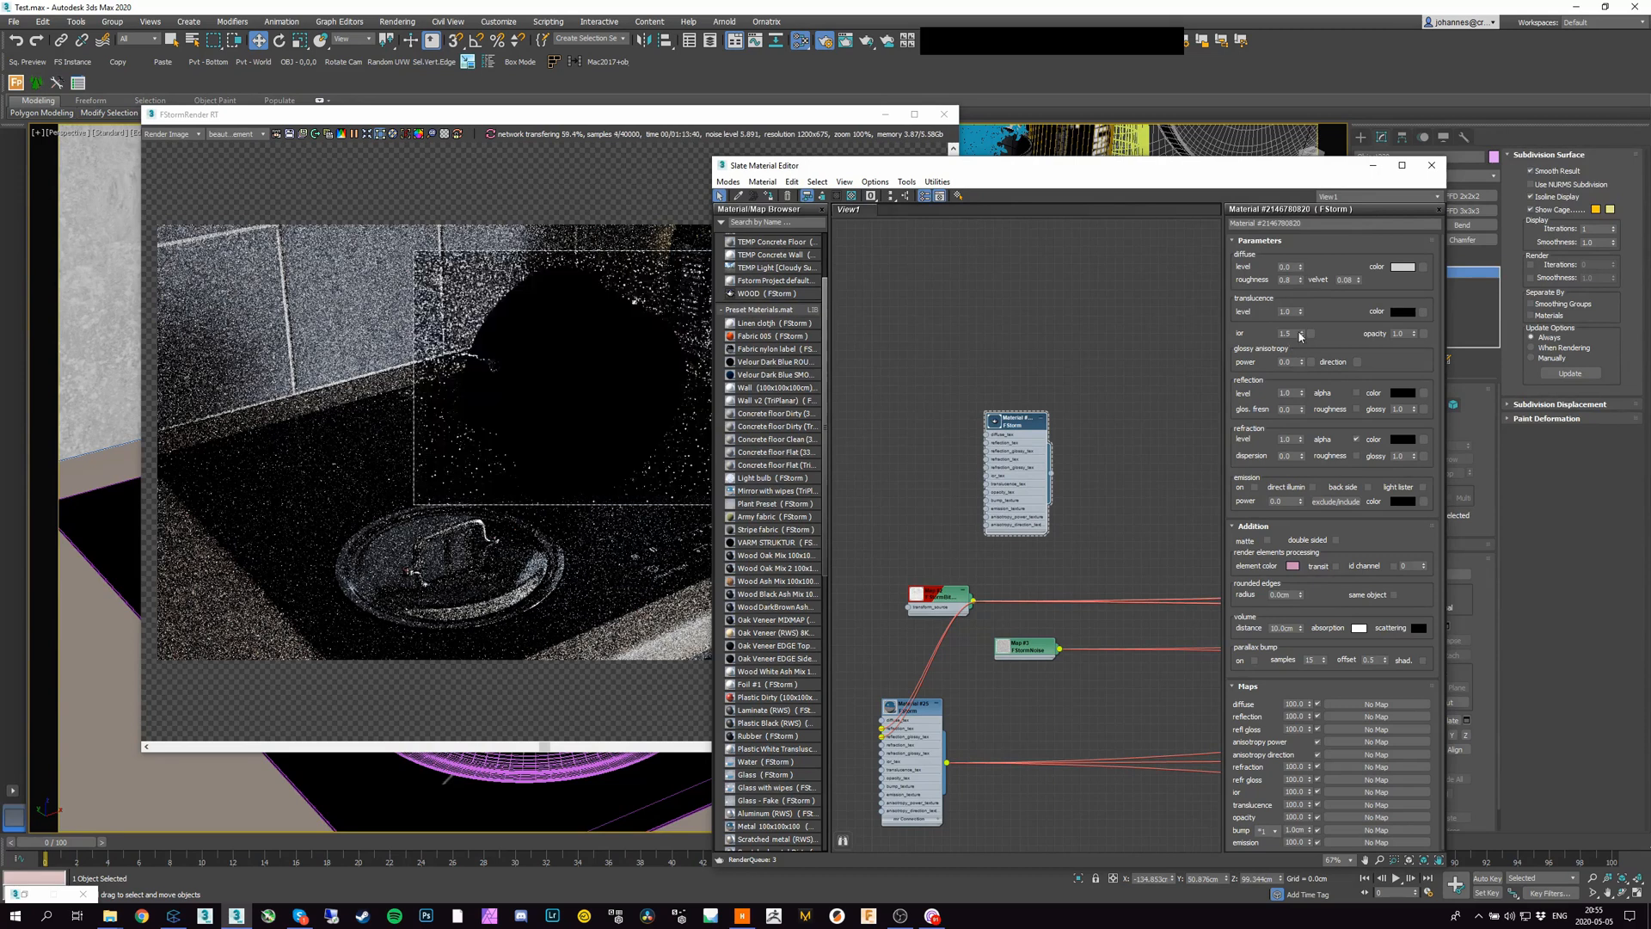
right_click(1300, 362)
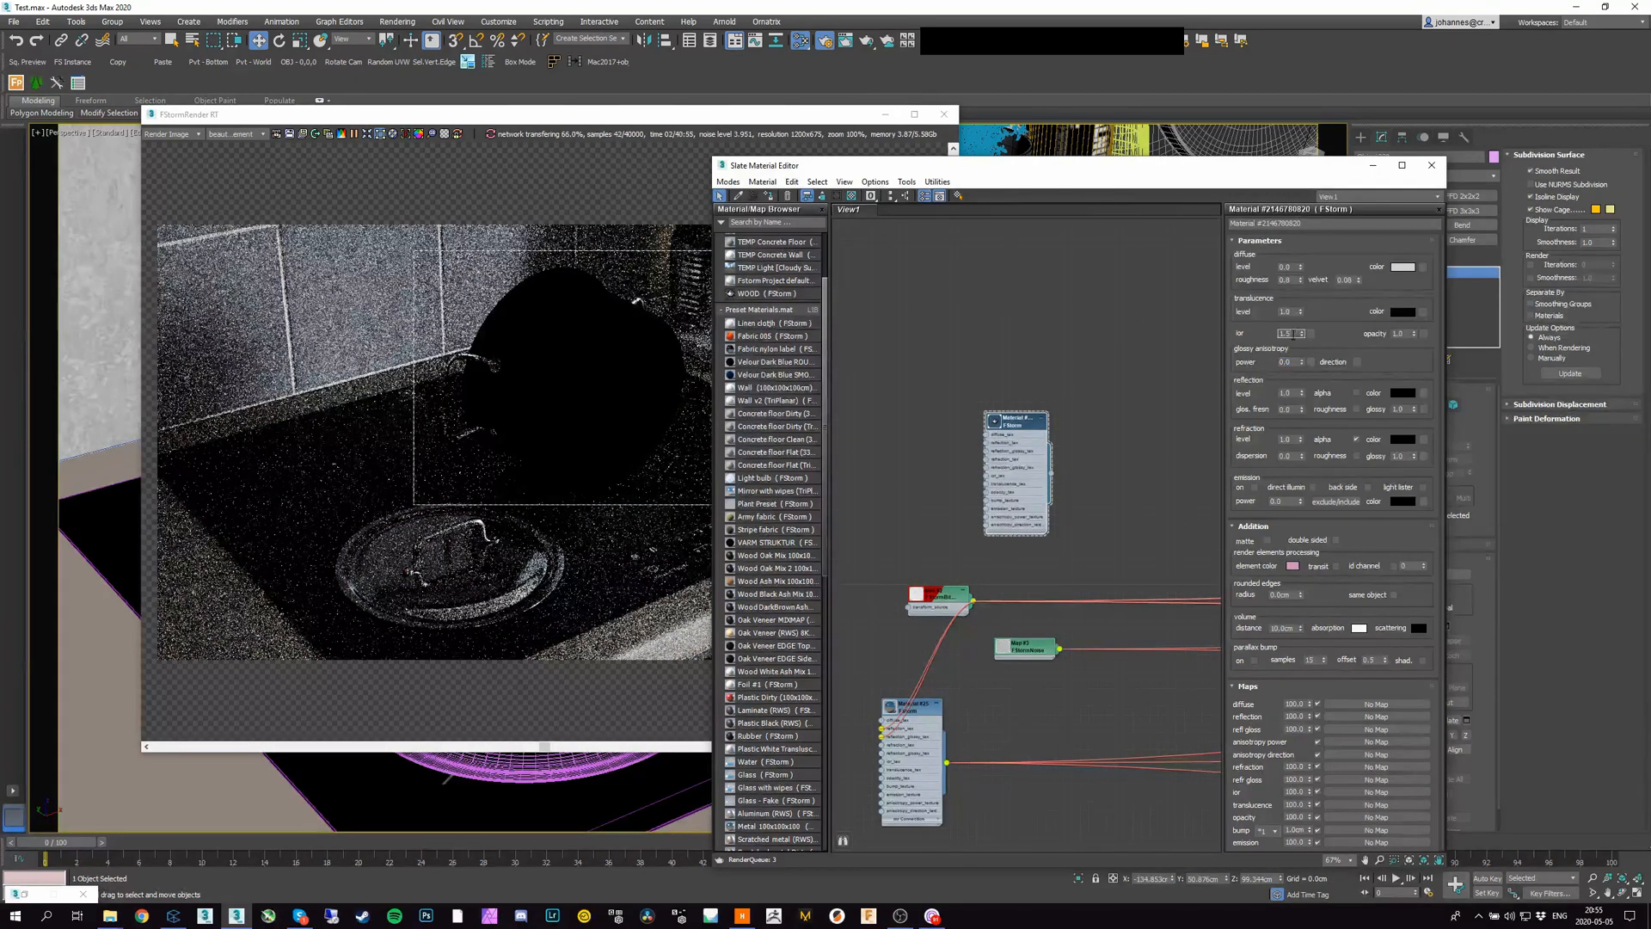
type("5")
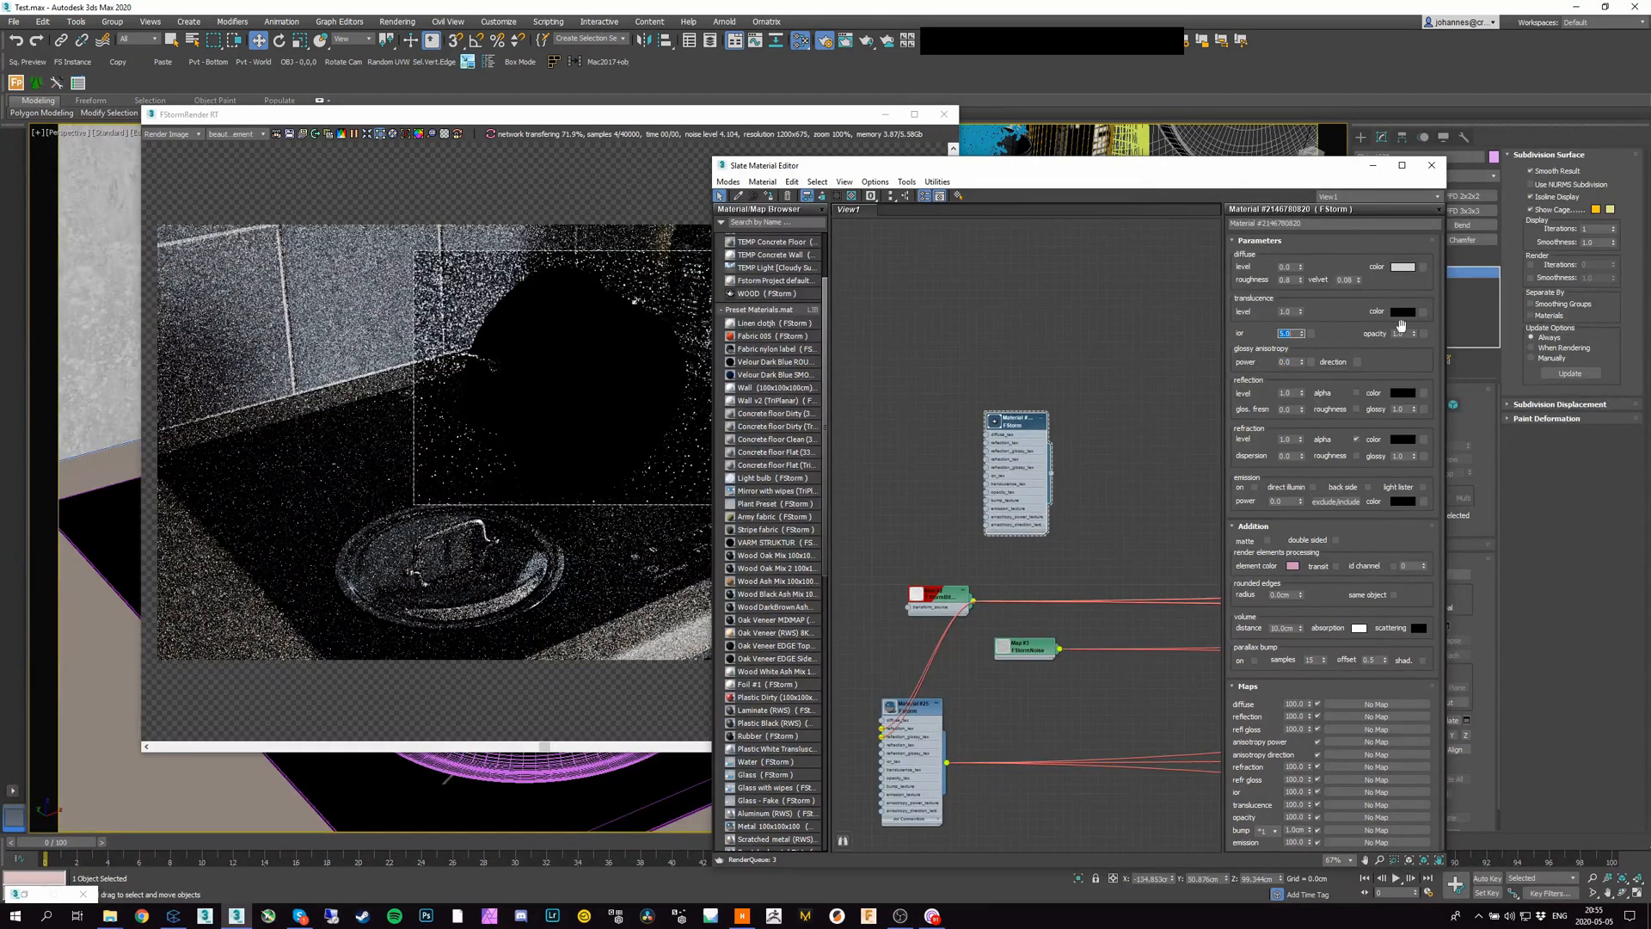
left_click(1403, 393)
left_click_drag(344, 137, 388, 136)
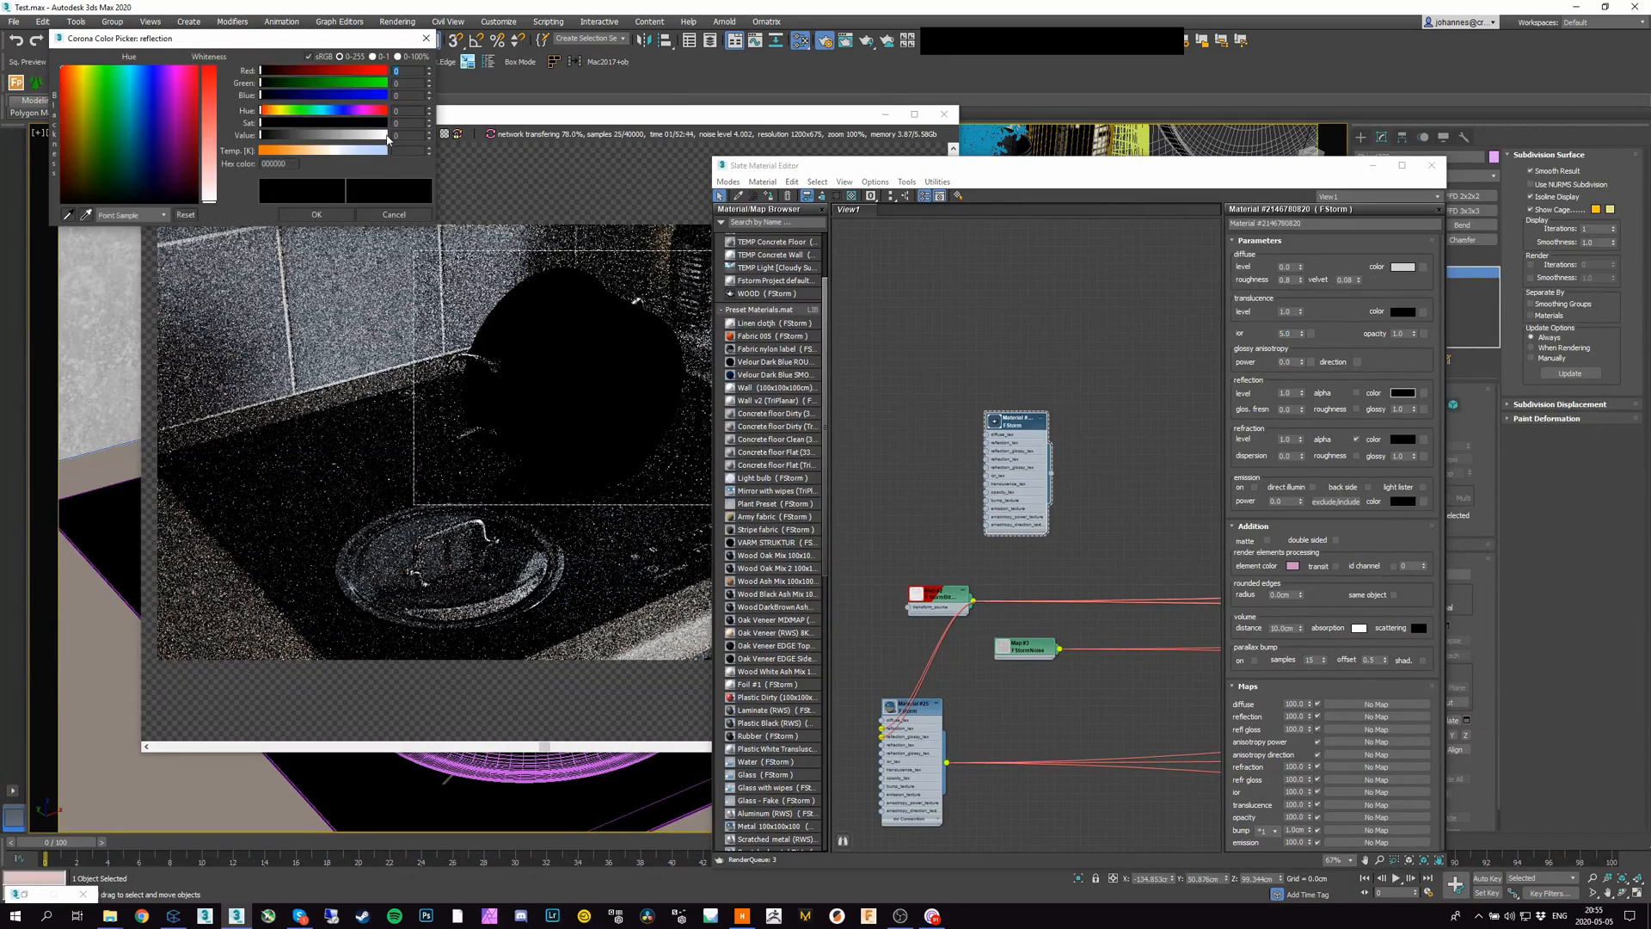
left_click(317, 214)
Step: Apply a UVW Map modifier to the pot and set its mapping to cylindrical
left_click_drag(999, 178, 1084, 409)
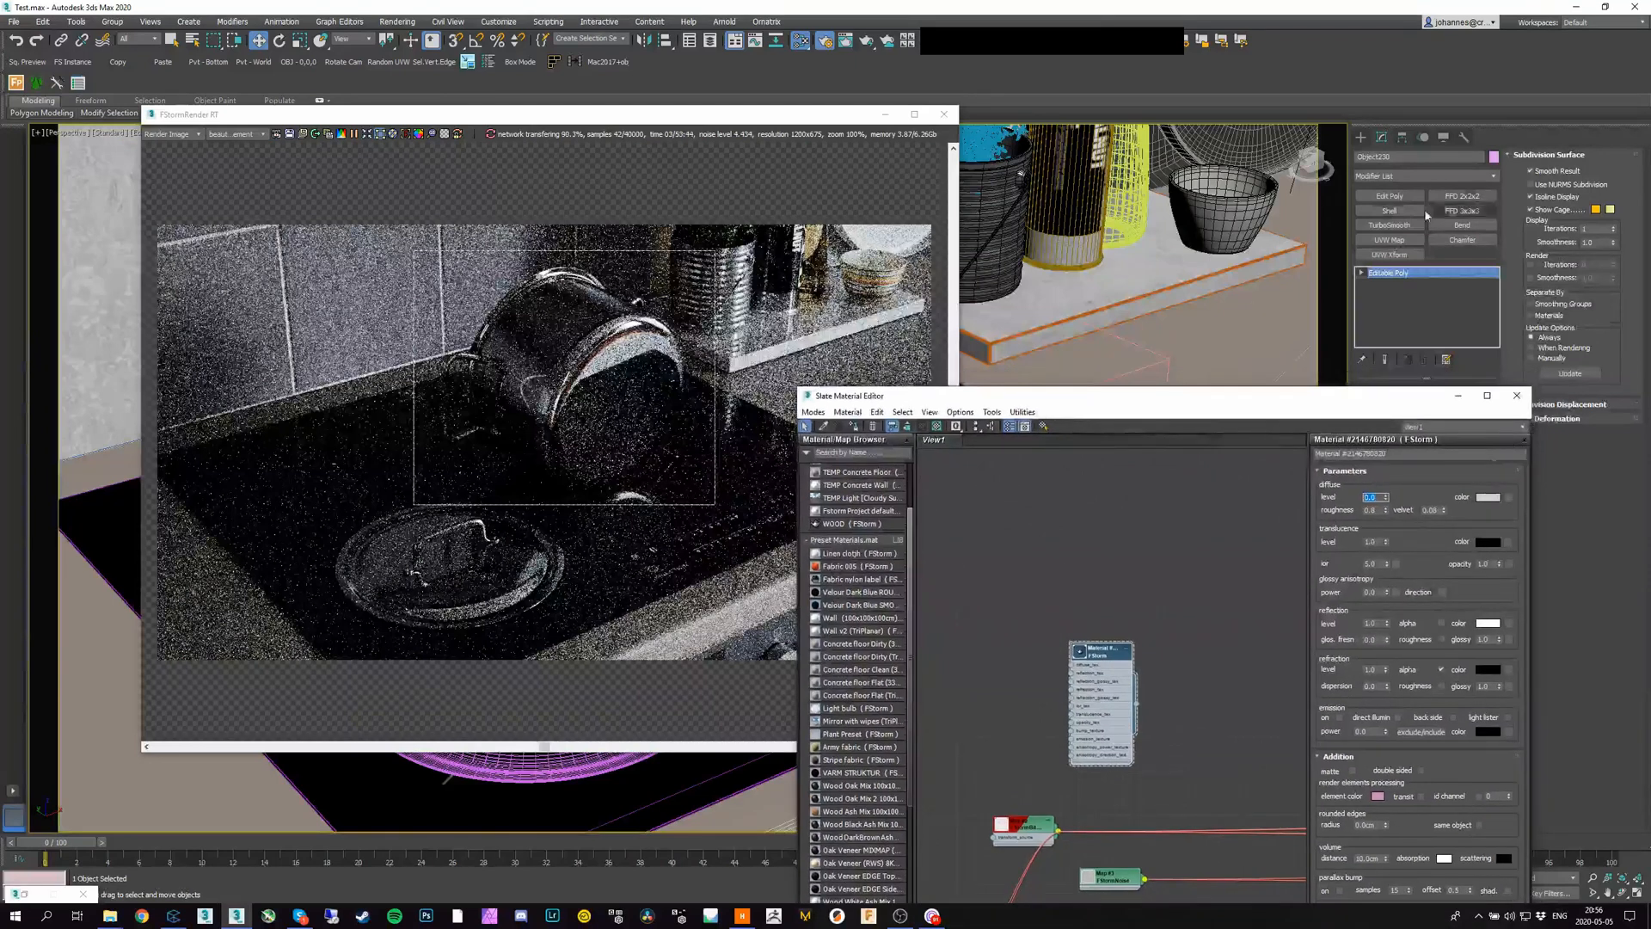
left_click(1389, 240)
left_click_drag(759, 117, 362, 336)
left_click_drag(1118, 395, 1087, 627)
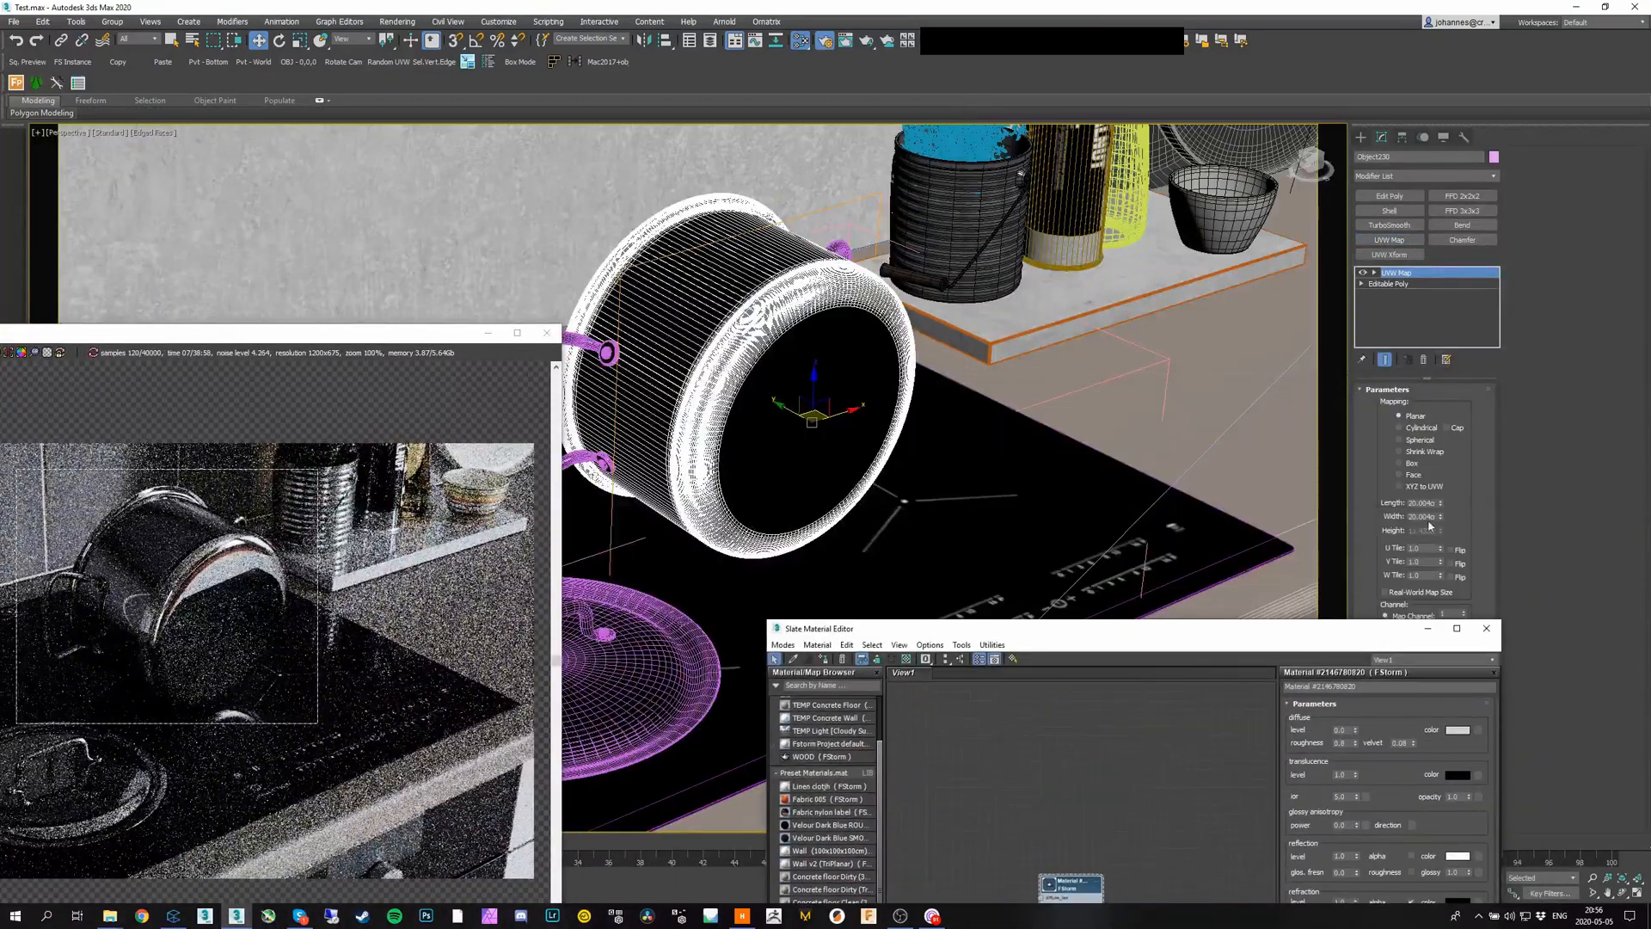
left_click(1419, 429)
Step: Connect a new FStormGradient map to the pot material's anisotropy direction input
left_click_drag(448, 337, 701, 62)
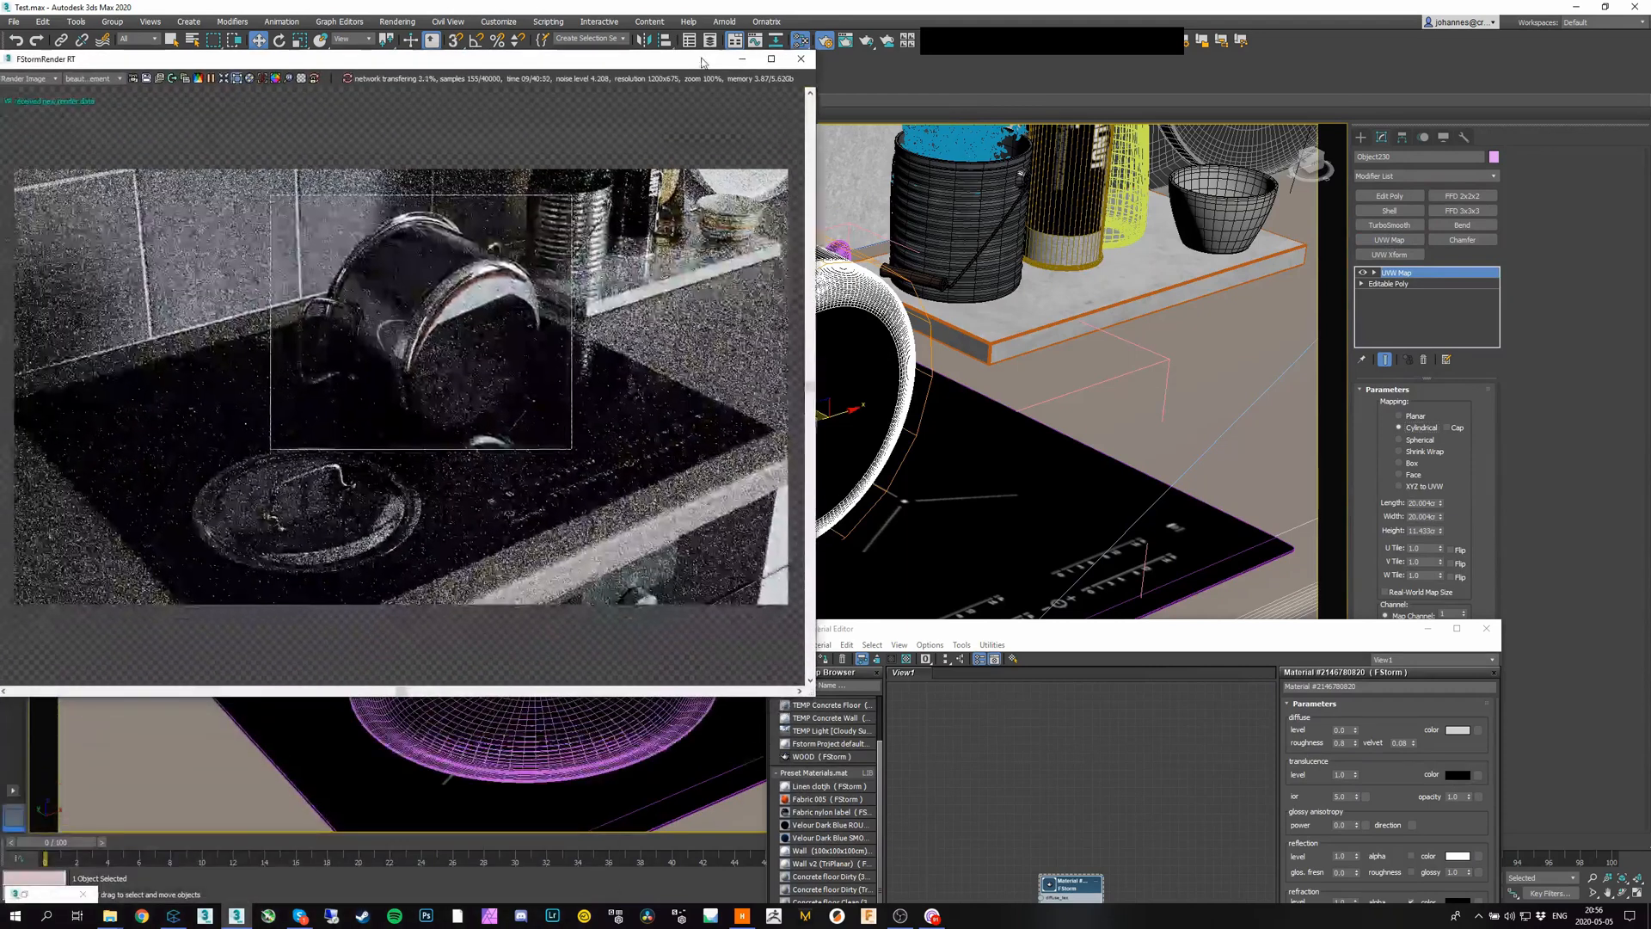
left_click_drag(1118, 628, 1118, 279)
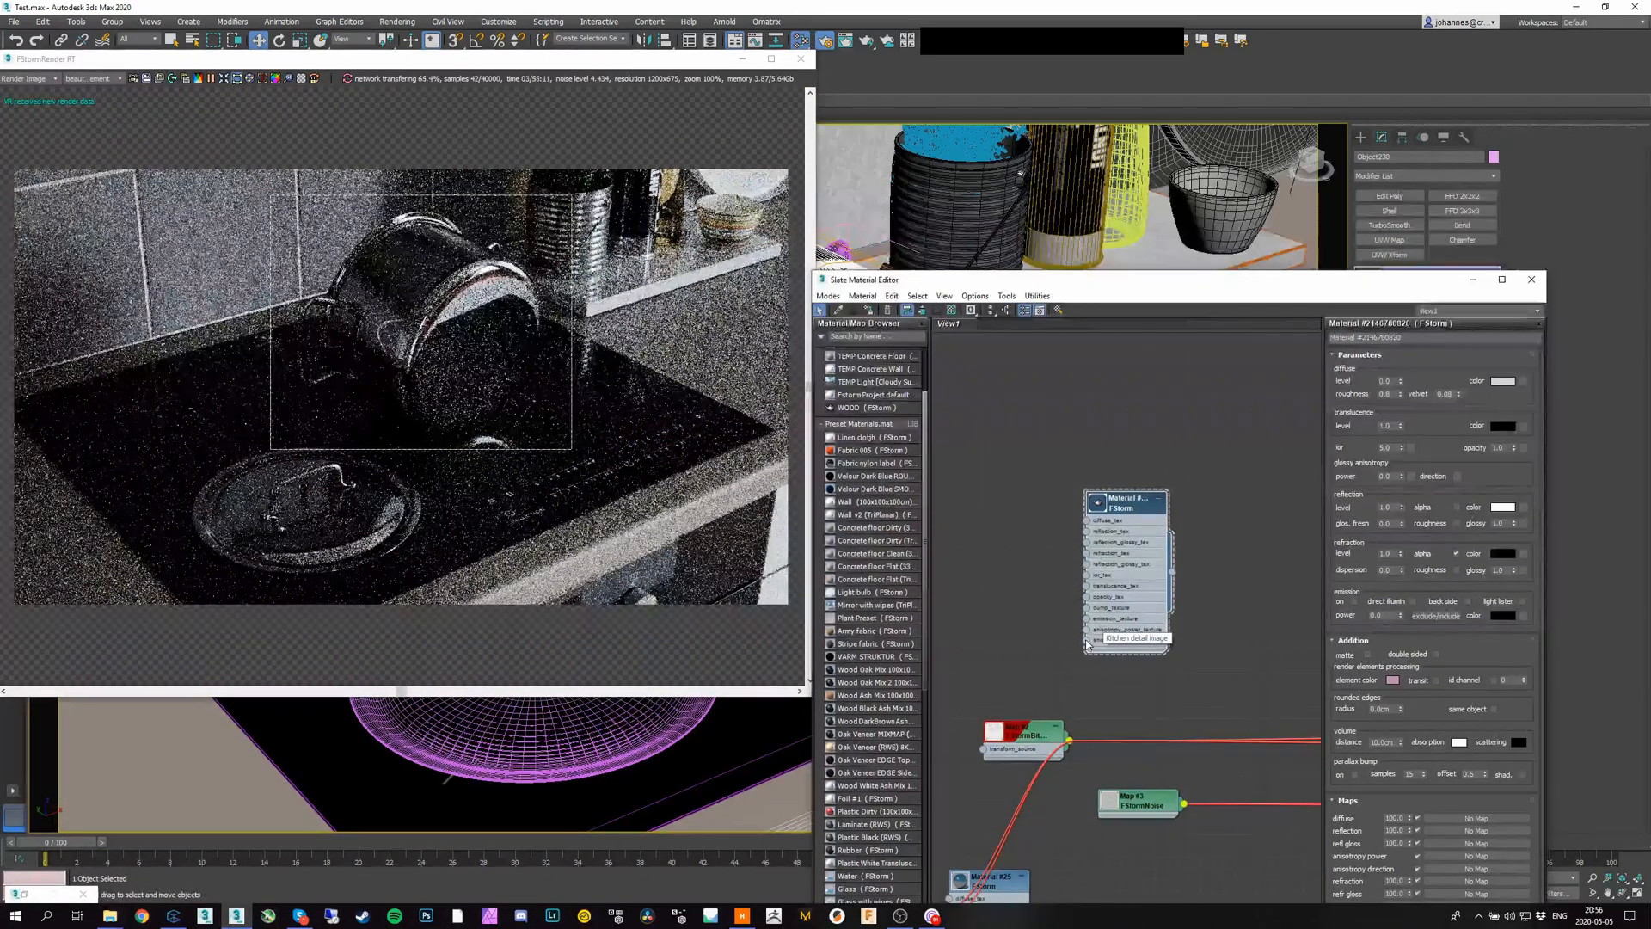
left_click_drag(1087, 642, 1030, 639)
mouse_move(1117, 687)
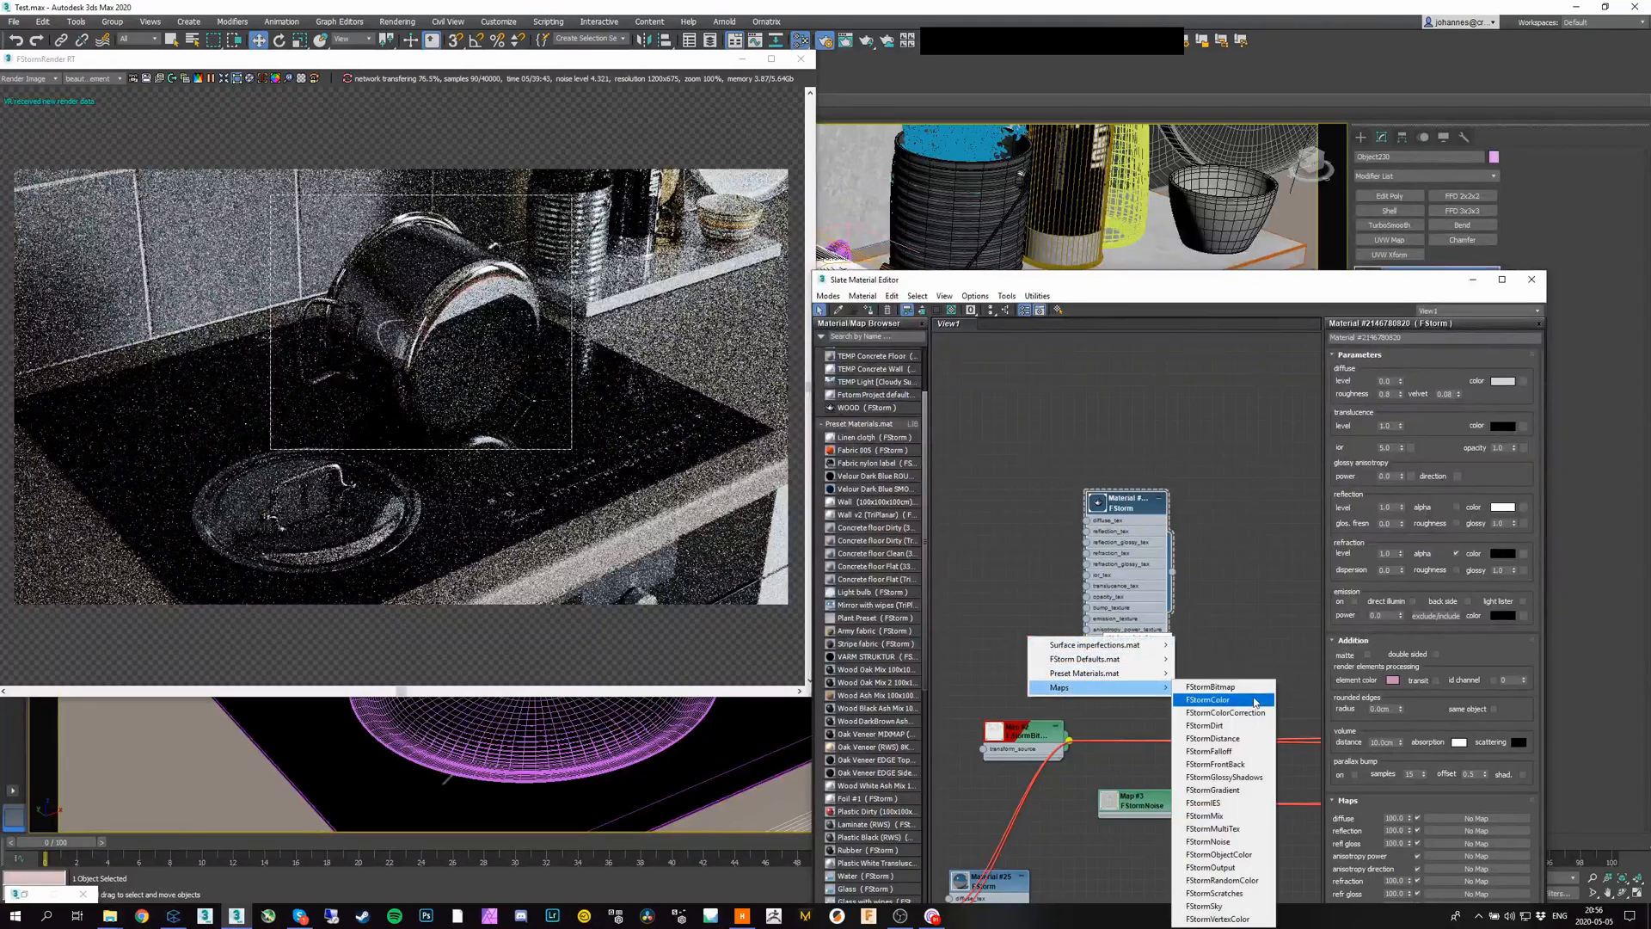
left_click(1224, 789)
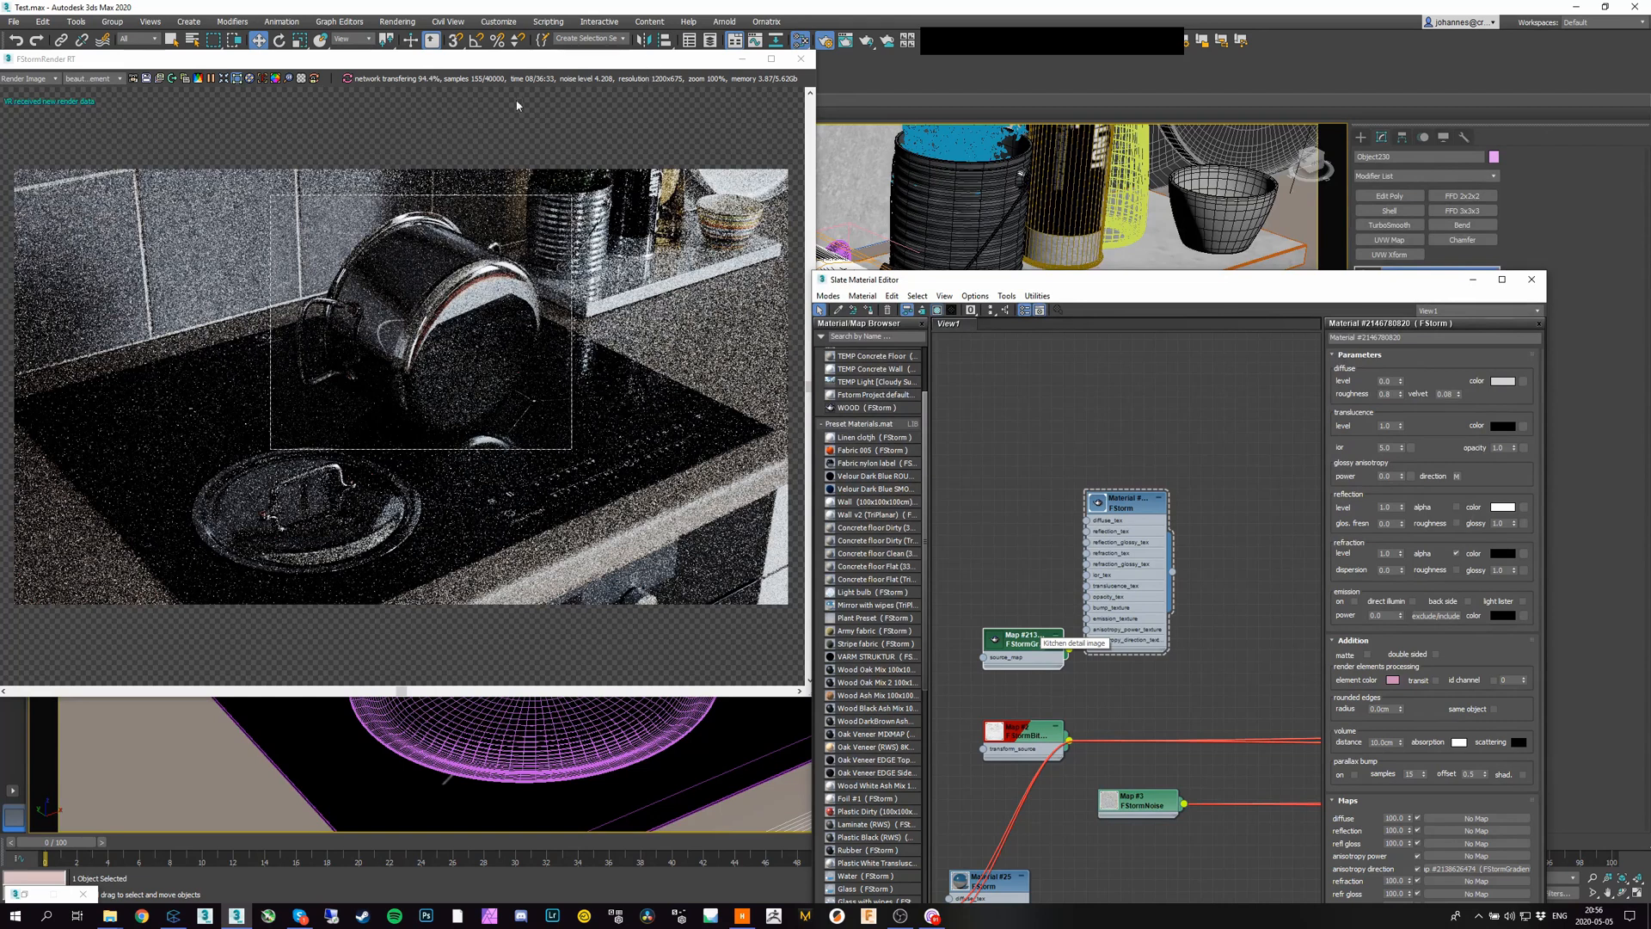
Step: Show the gradient map on the pot in the viewport with edged faces hidden, and set its W rotation to 90
left_click_drag(602, 59, 321, 133)
key("F4")
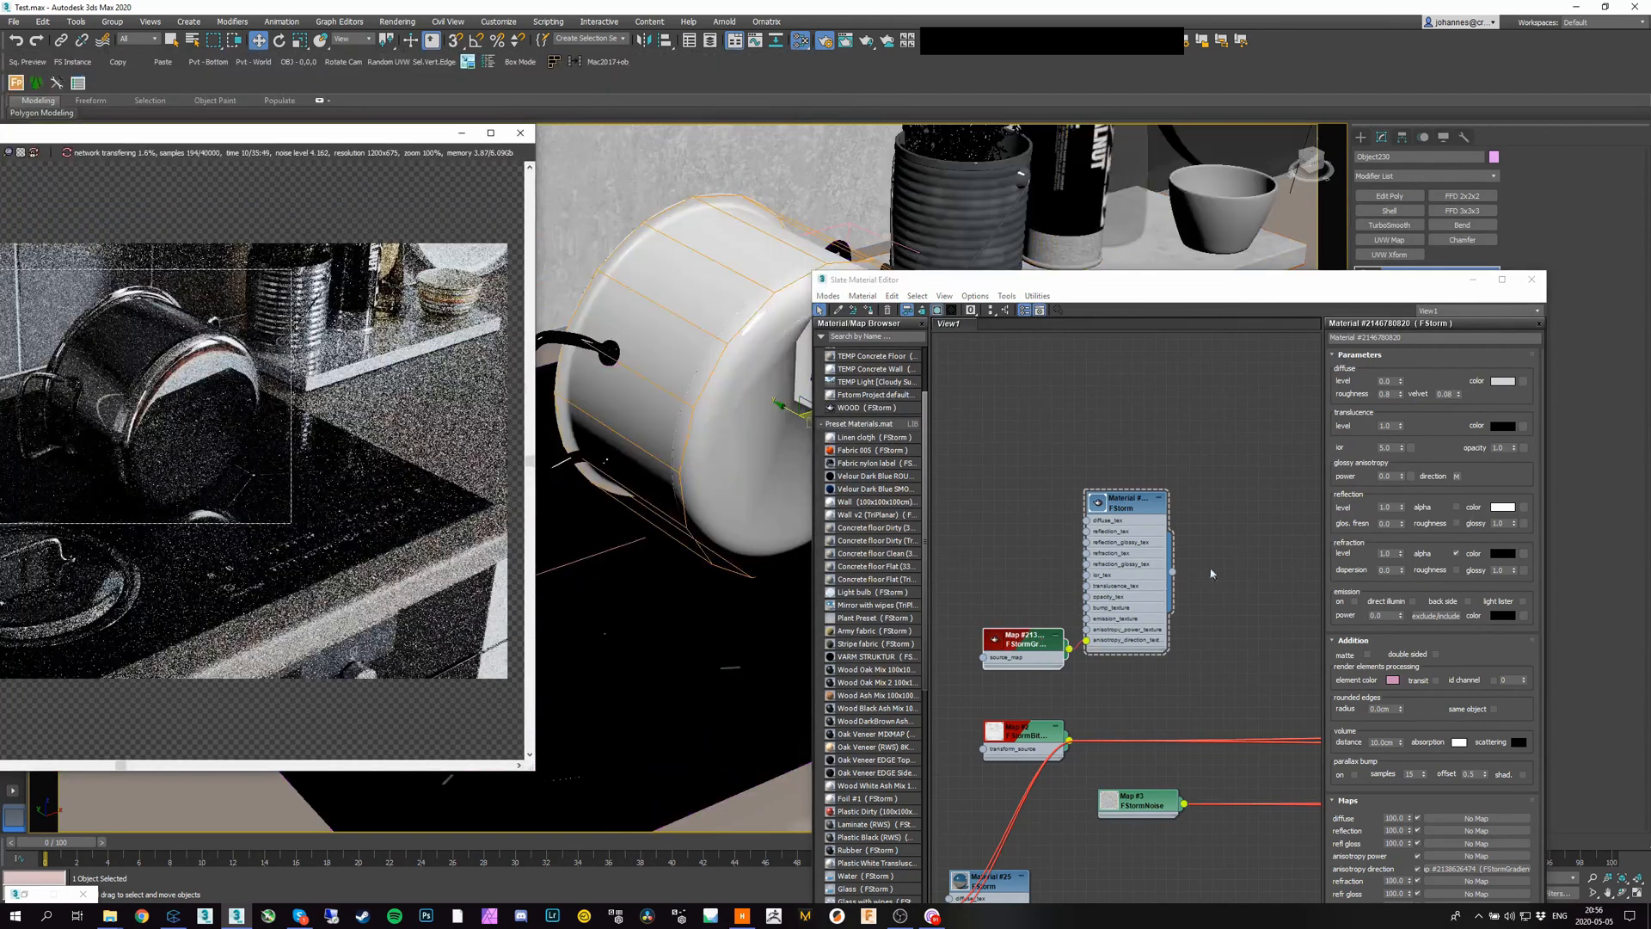
double_click(1010, 659)
type("9")
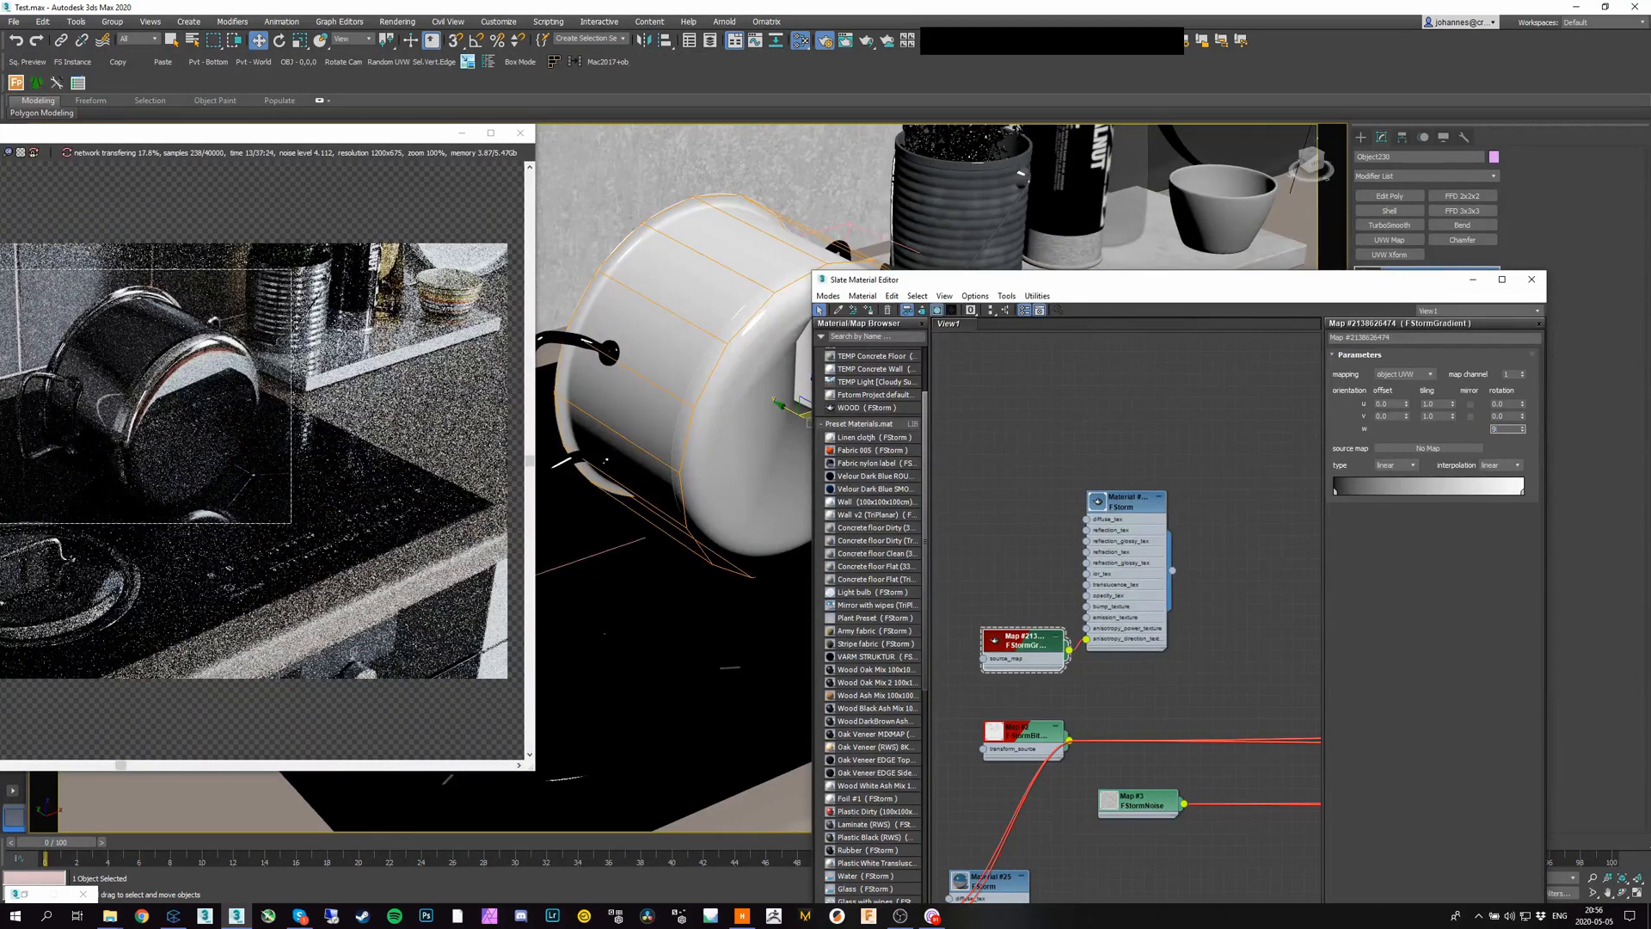
type("0")
key("Return")
Step: Set the pot material's glossy anisotropy power to 0.2 and its reflection glossiness to 0.7
left_click_drag(259, 137, 455, 129)
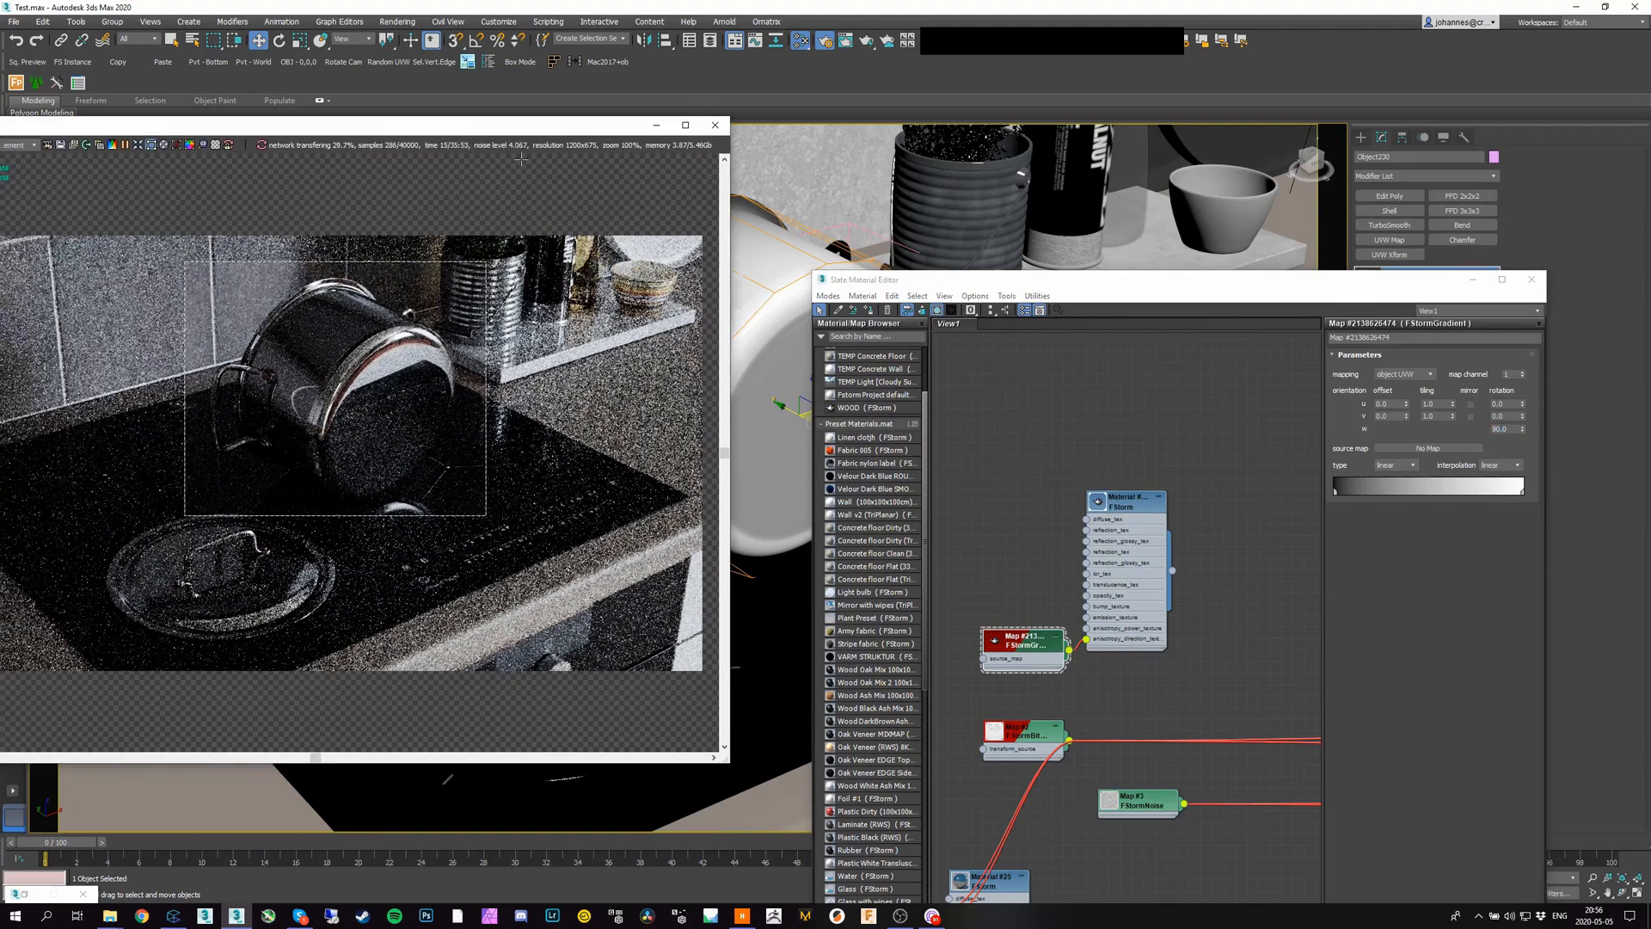
double_click(1129, 507)
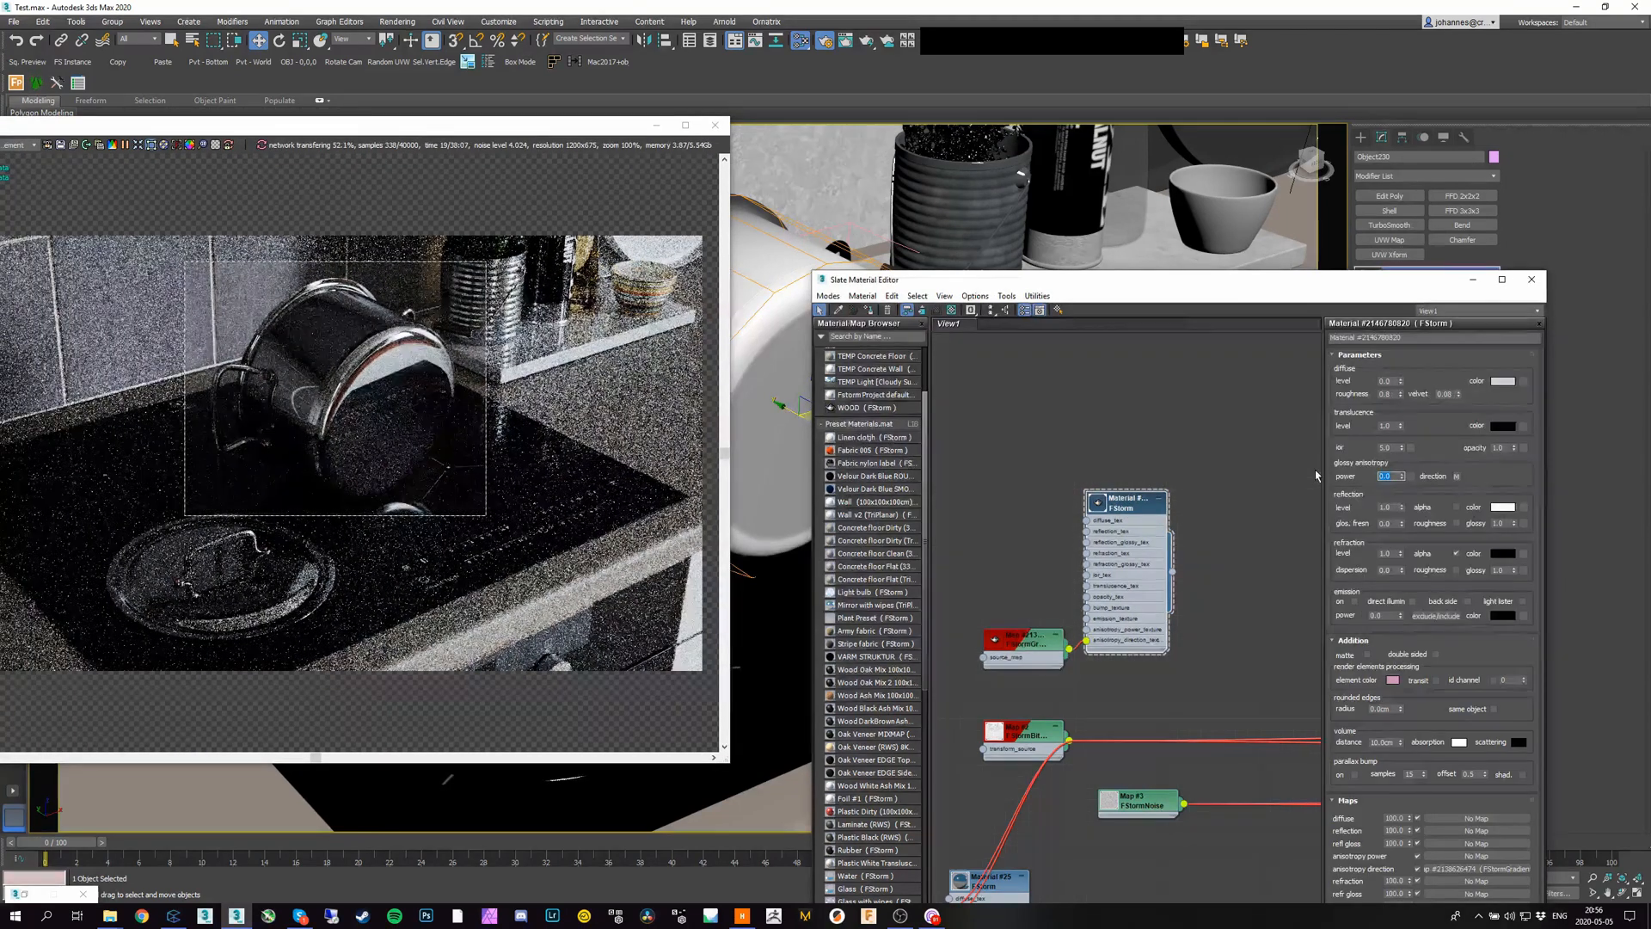
type("0.2")
key("Return")
left_click_drag(1505, 523, 1429, 521)
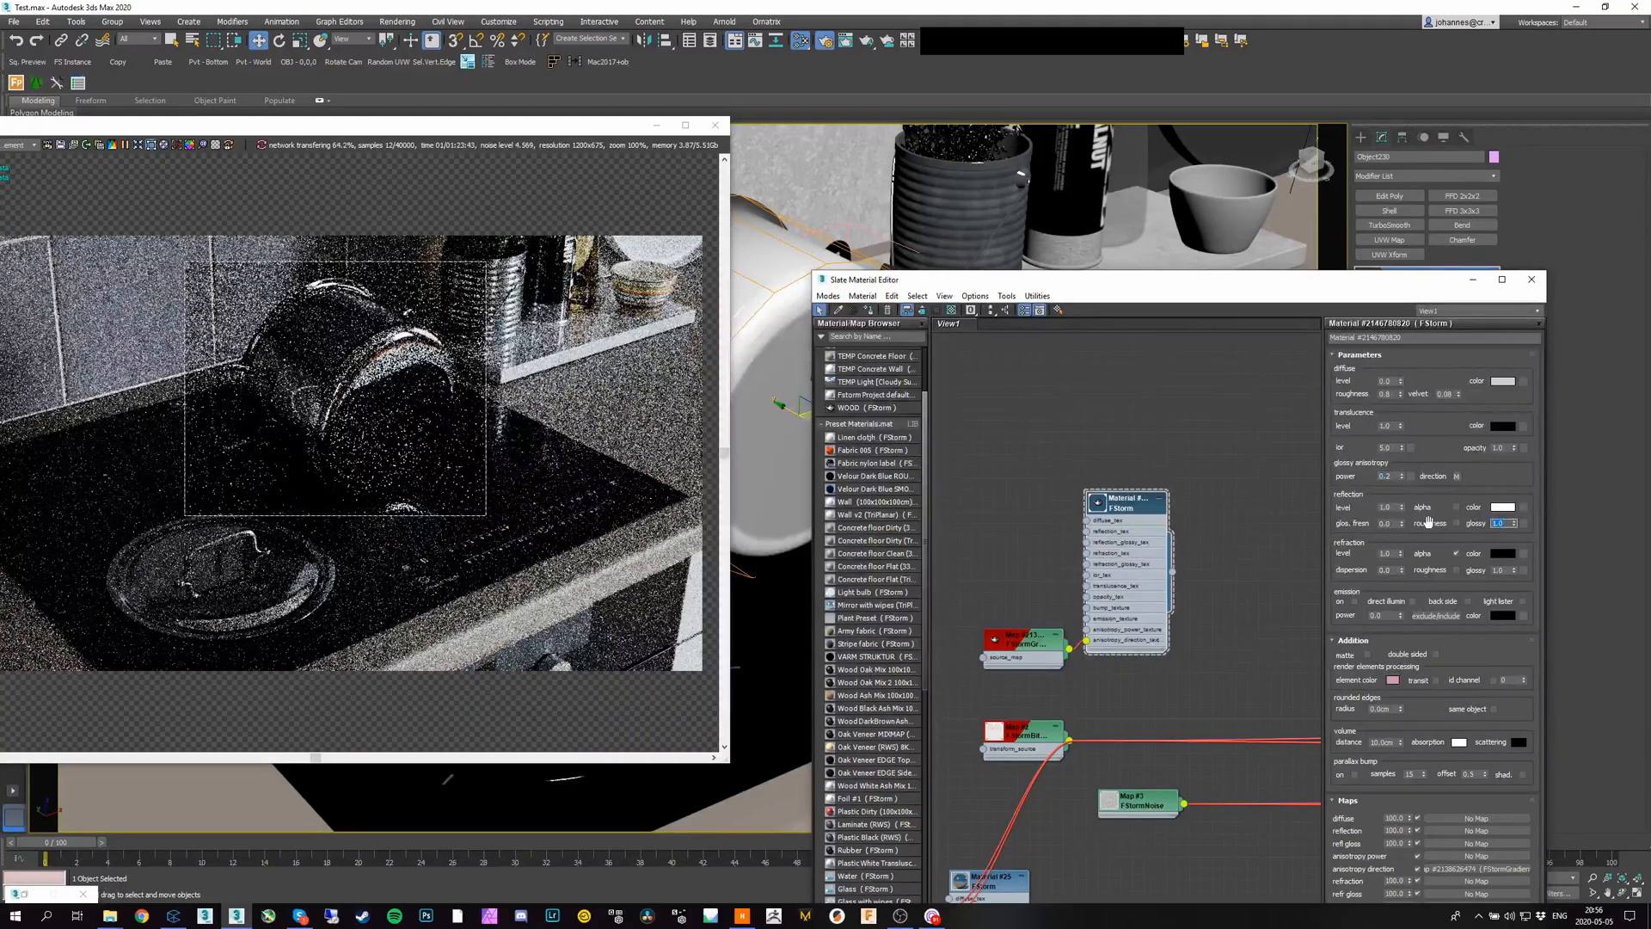
type("0.7")
key("Return")
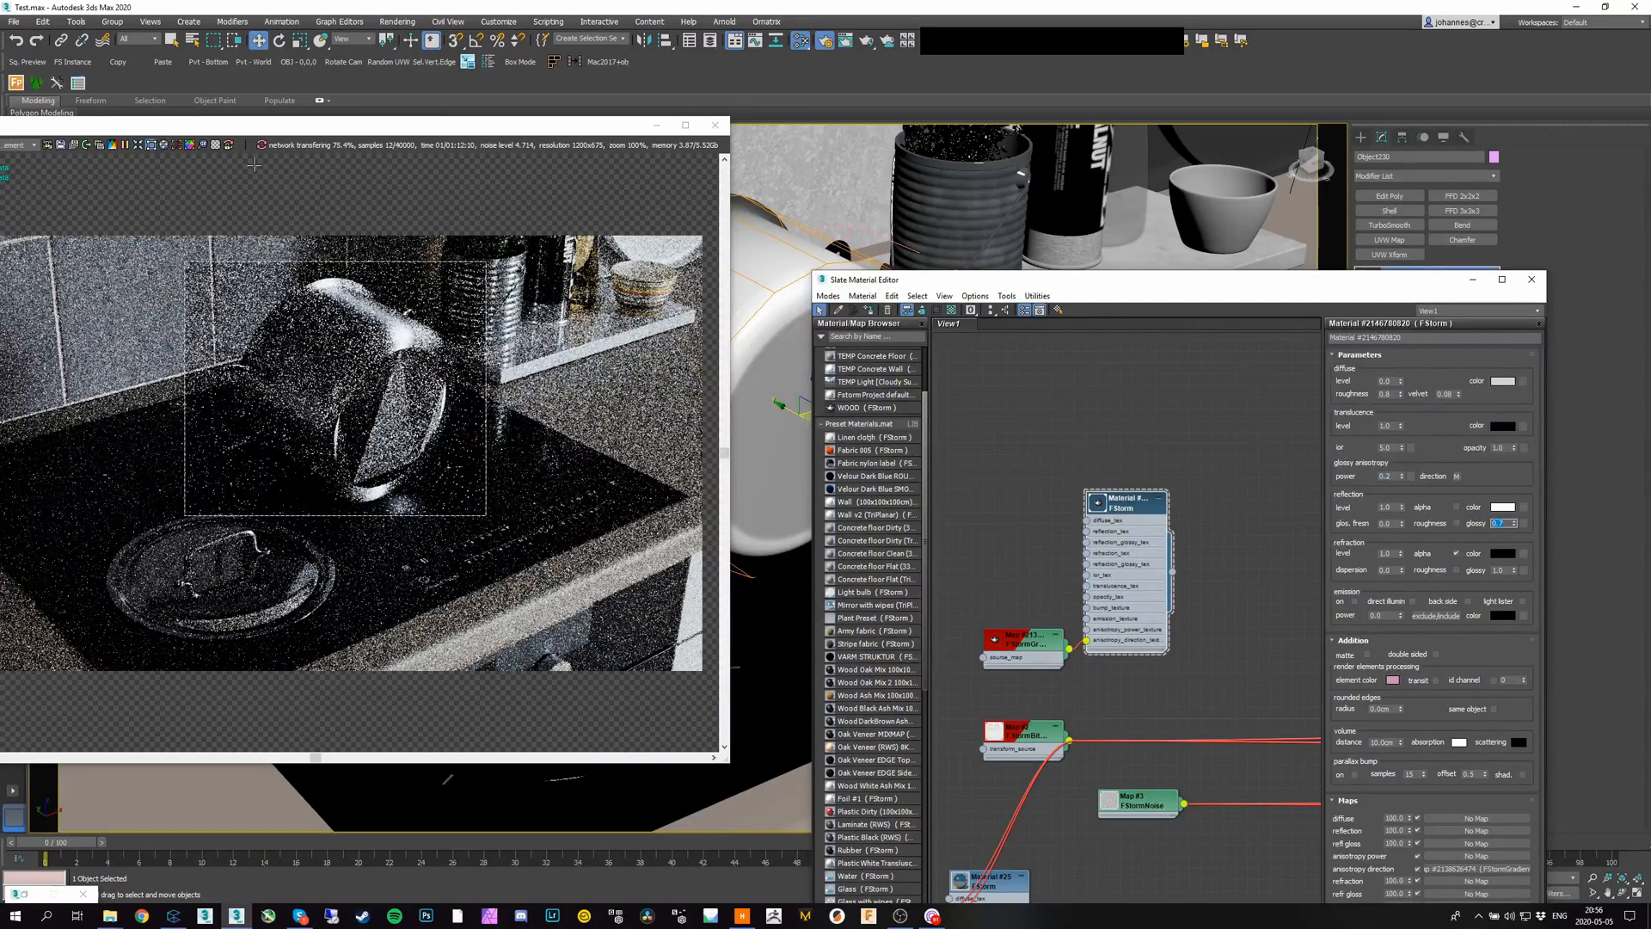
Step: Try reflection glossiness values of 0.5 and 0.8 on the pot material and compare the rendered reflections
left_click_drag(254, 125, 319, 125)
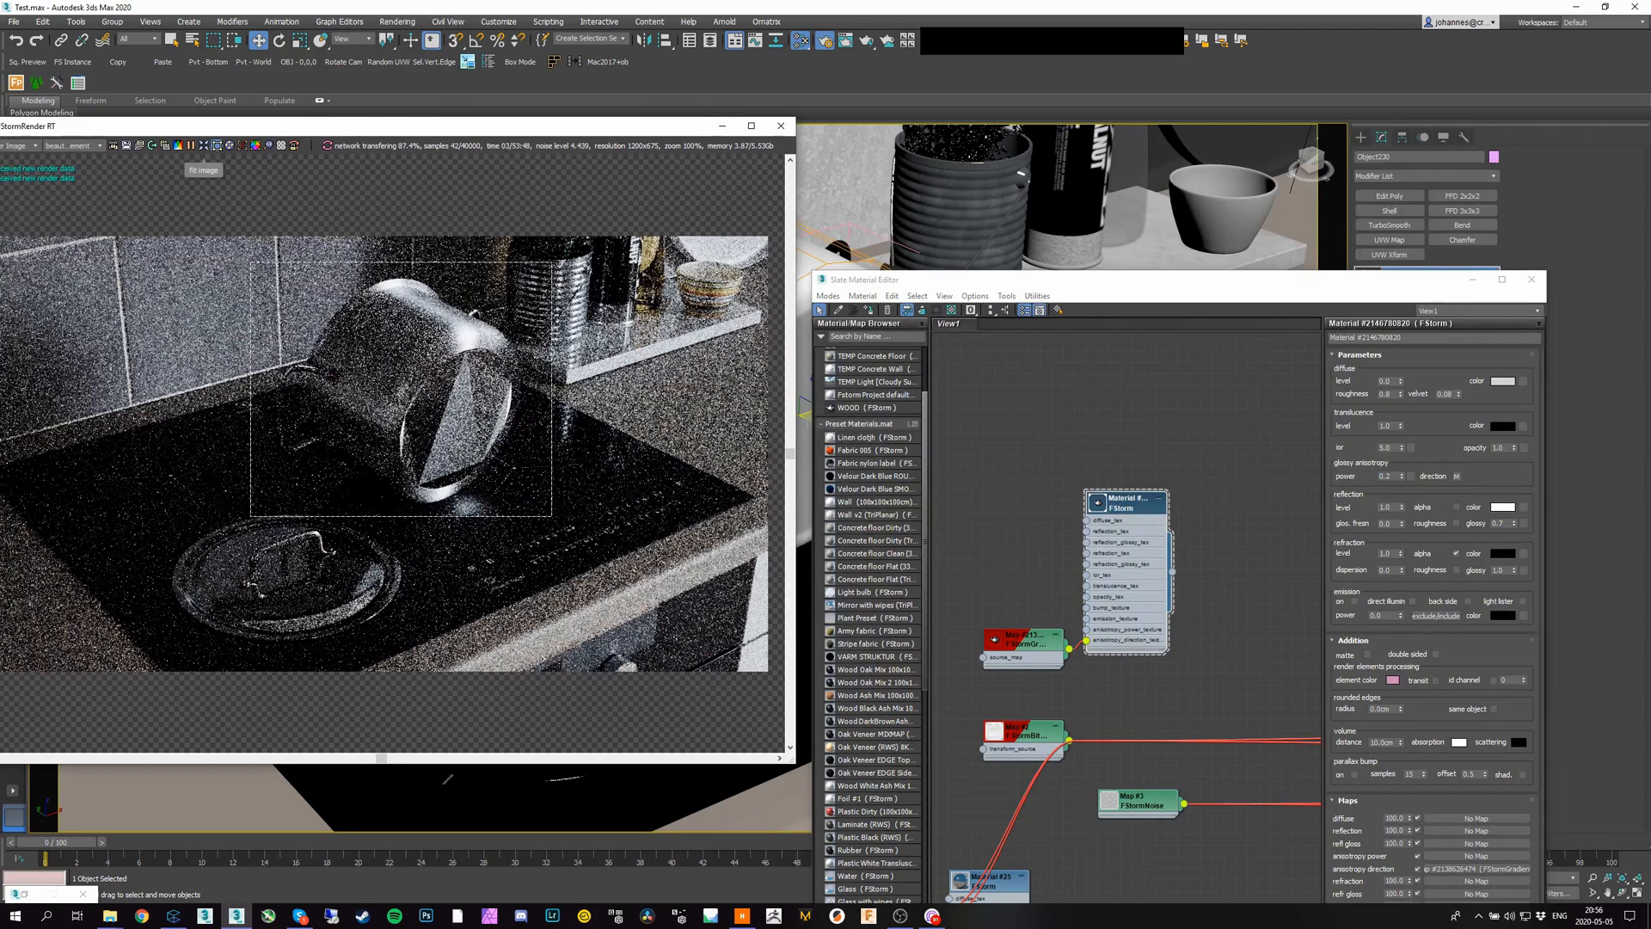
left_click_drag(1511, 526, 1463, 528)
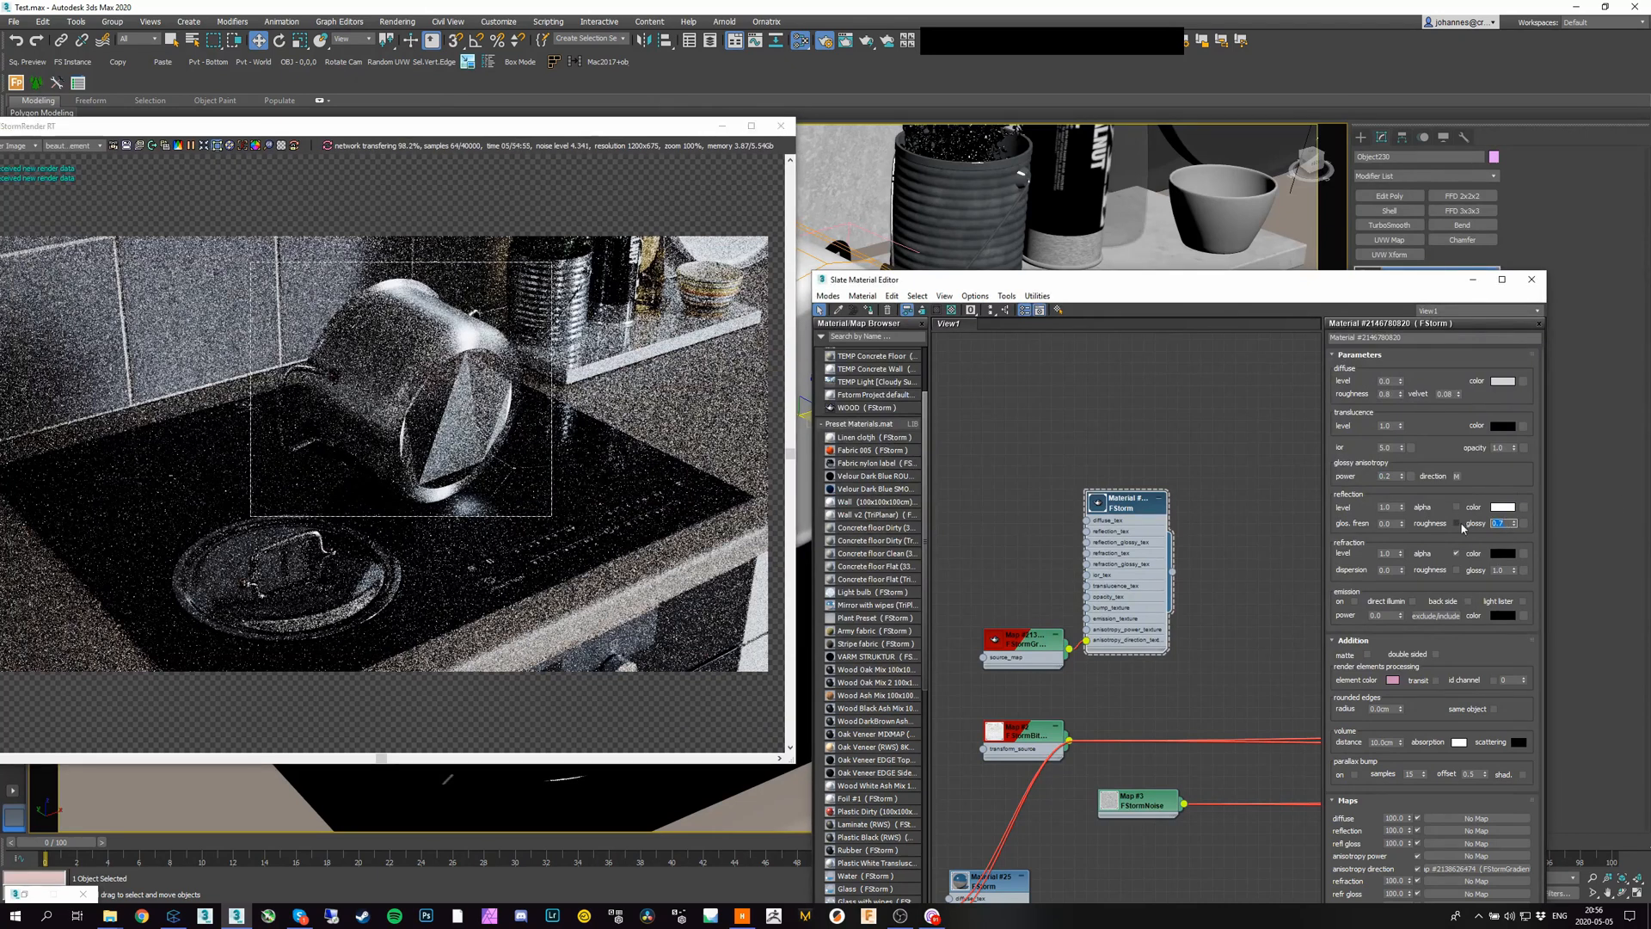
type("0.5")
key("Return")
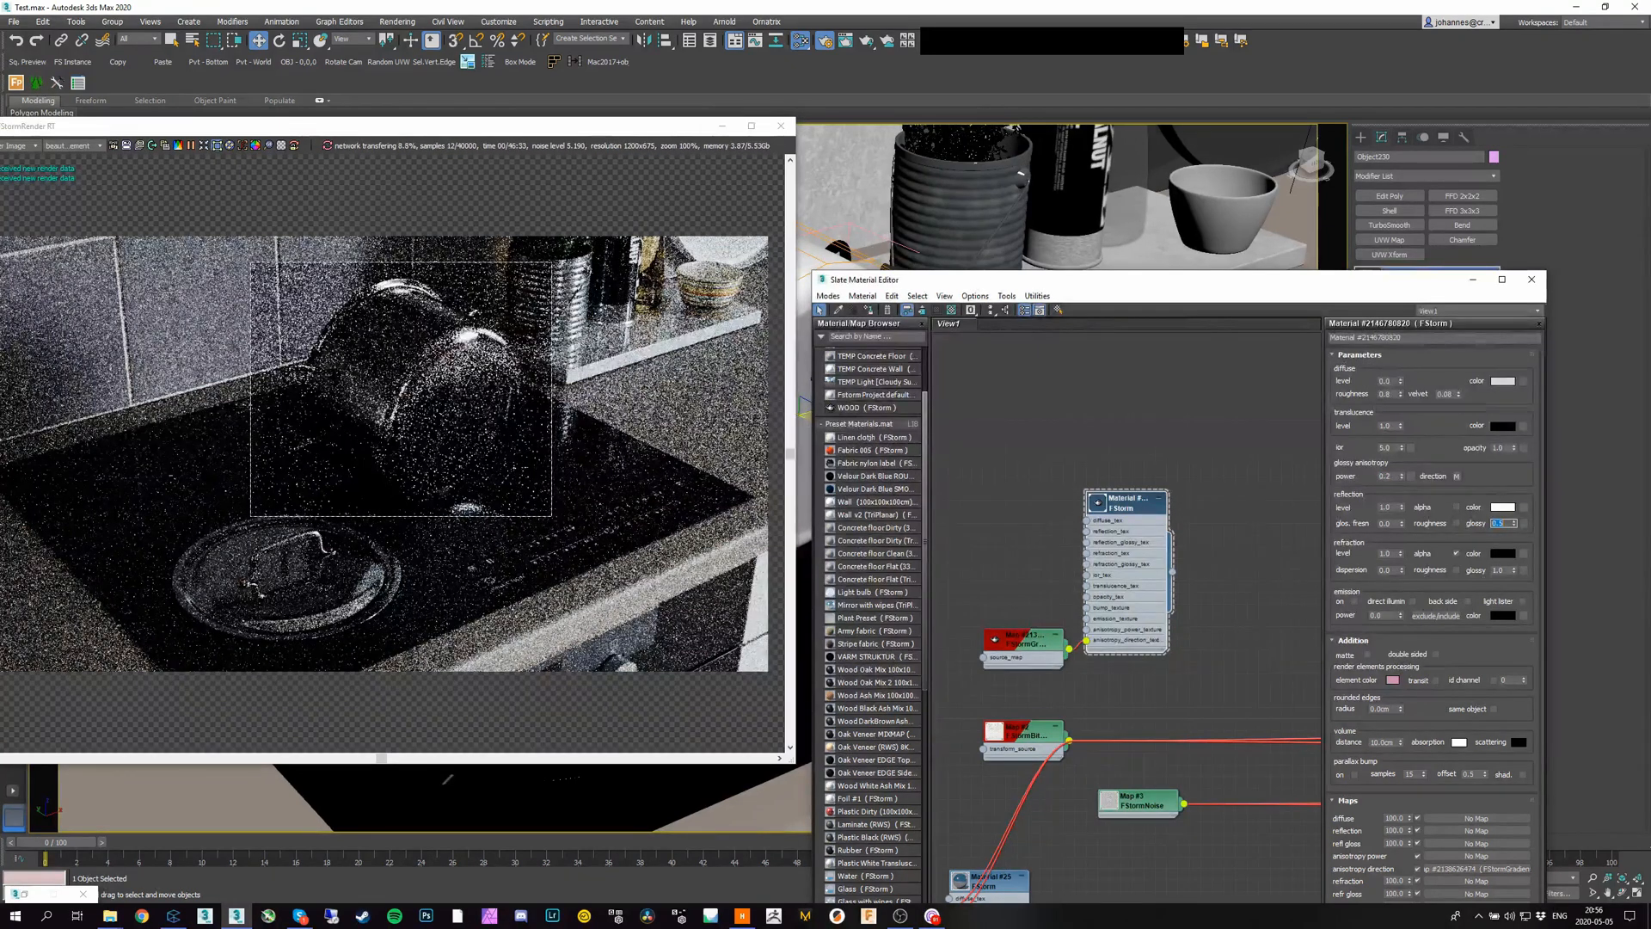
type("0.8")
key("Return")
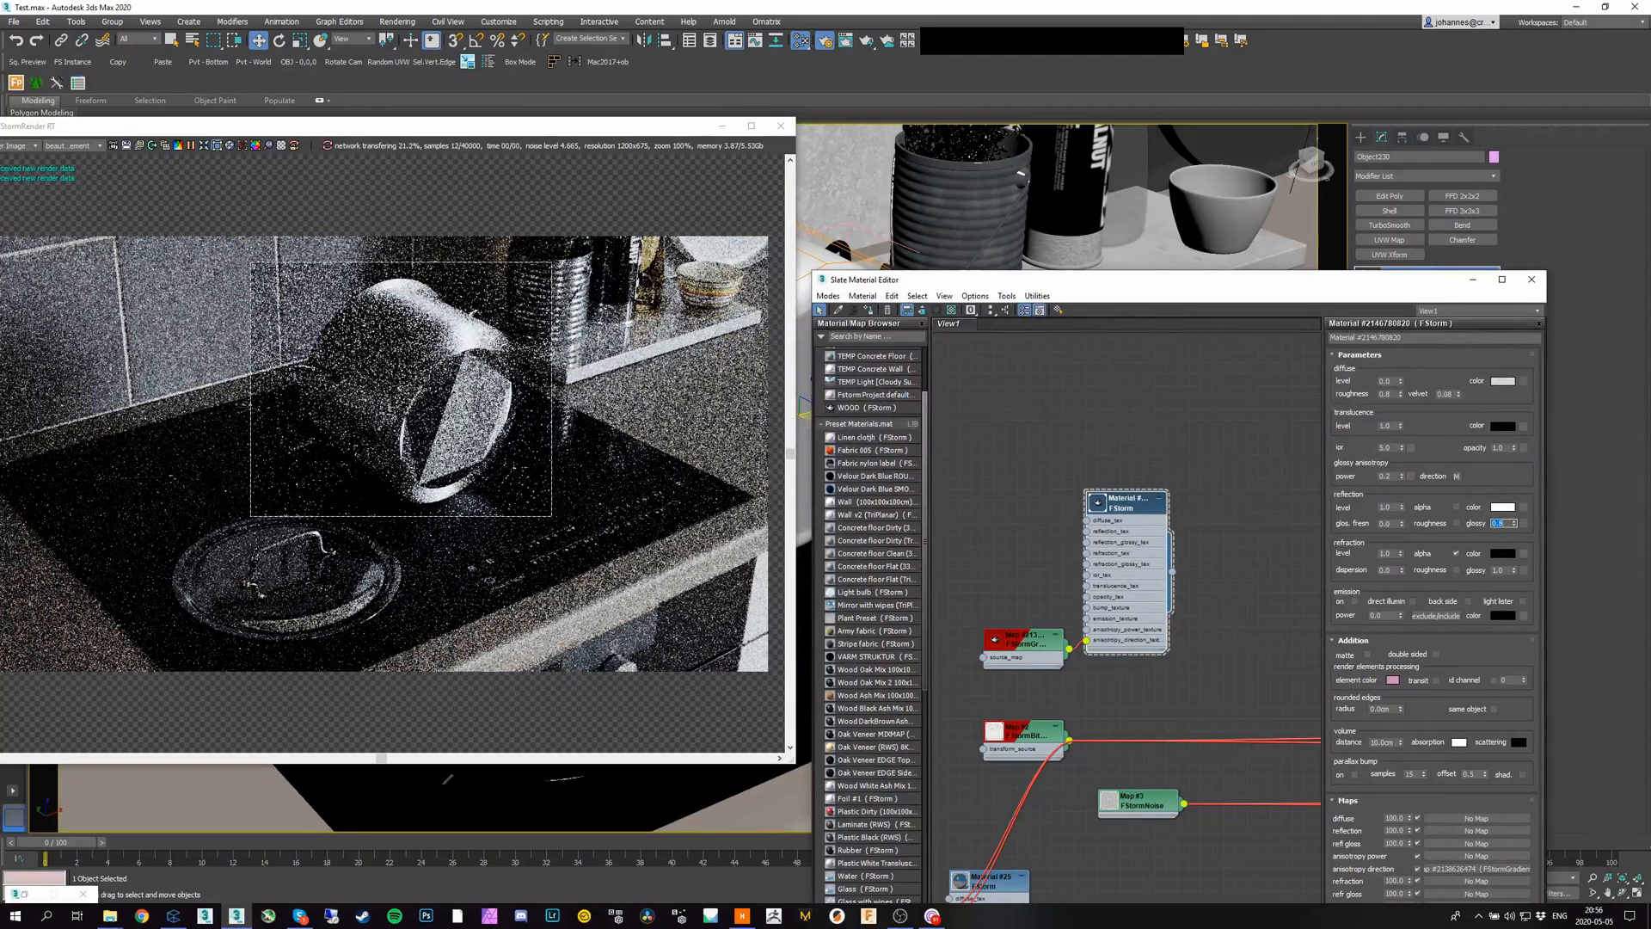
Step: Set the glossy anisotropy power to 1 and the reflection glossiness to 0.9, redrawing the render region around the pot
type("1")
key("Return")
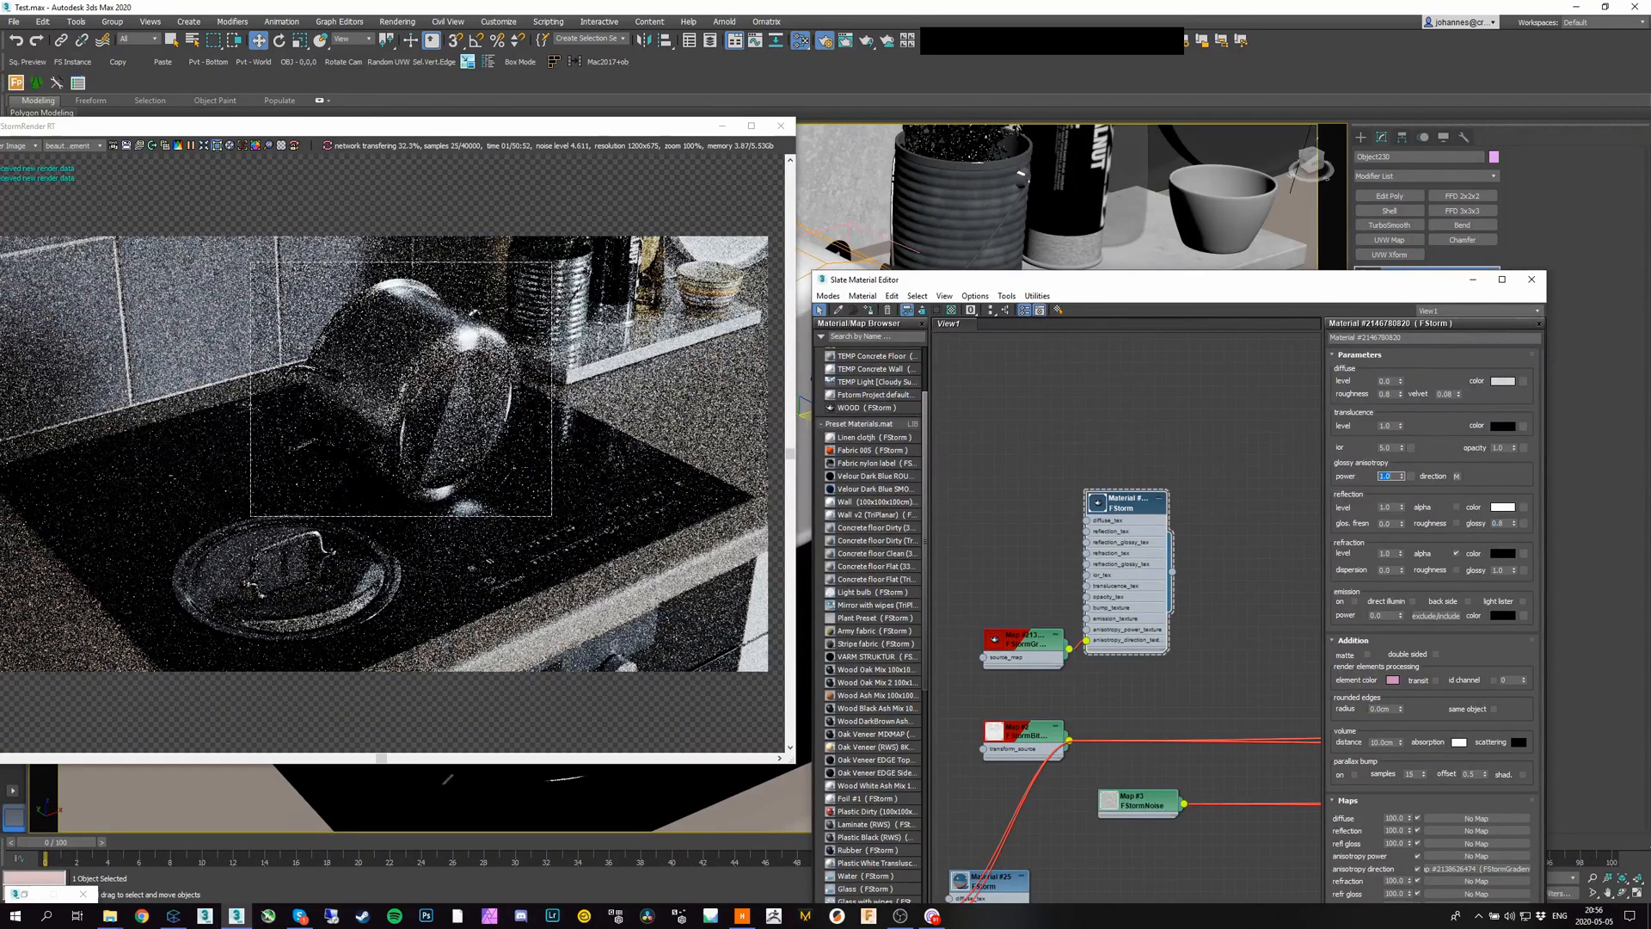
left_click_drag(552, 250, 248, 500)
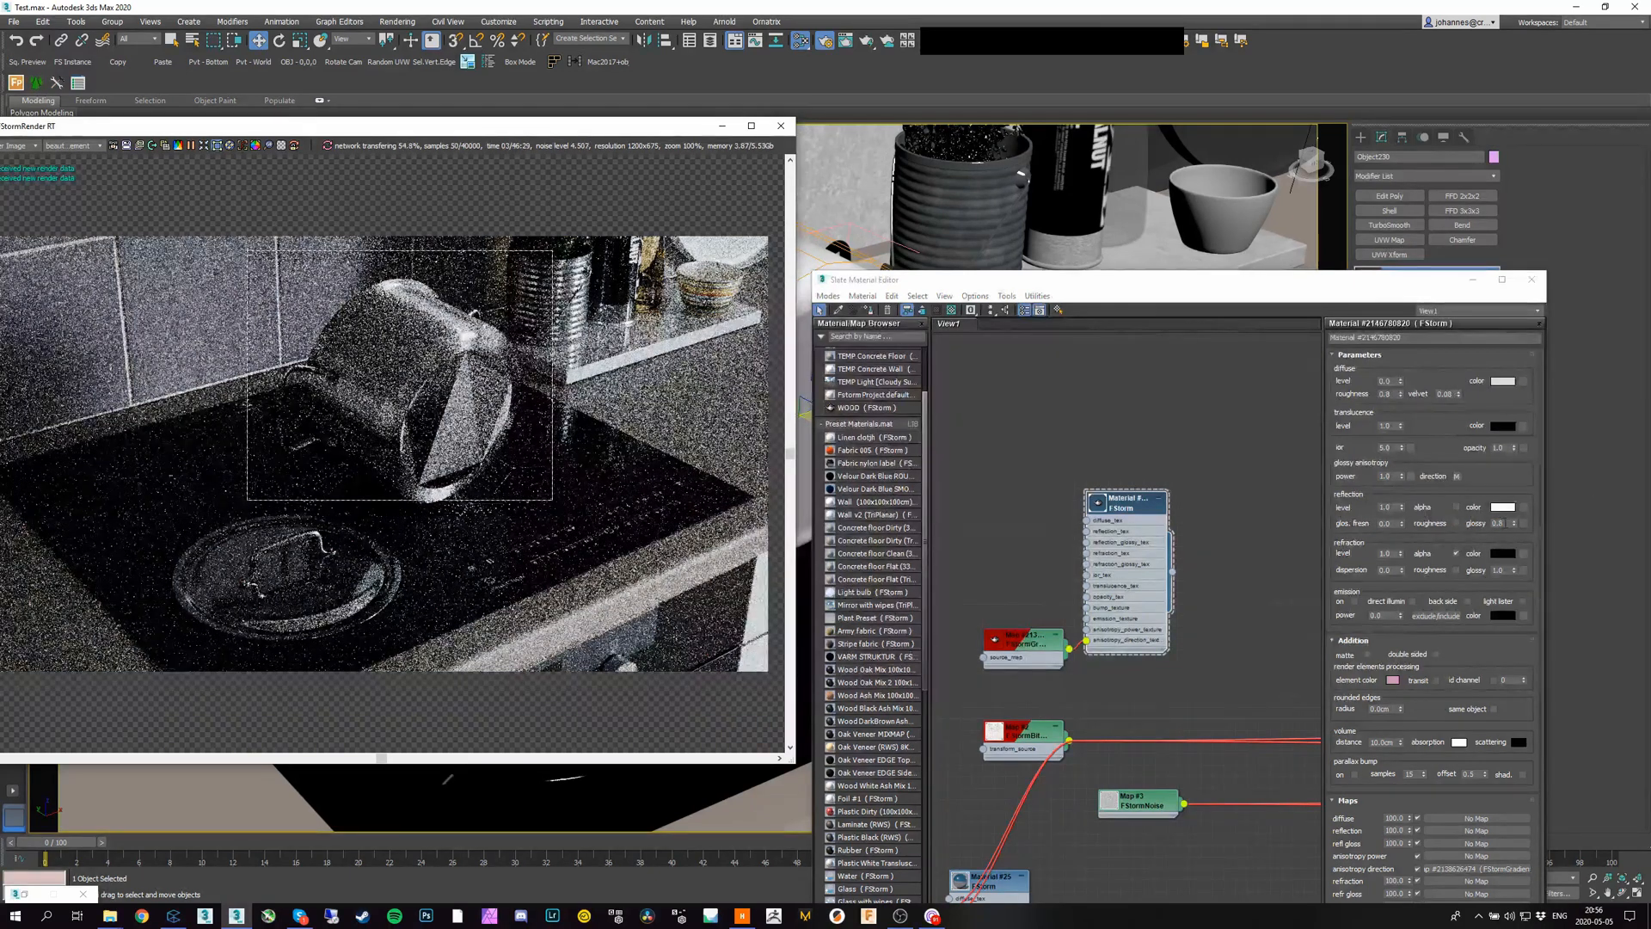
left_click_drag(1507, 523, 1420, 517)
type("0.9")
key("Return")
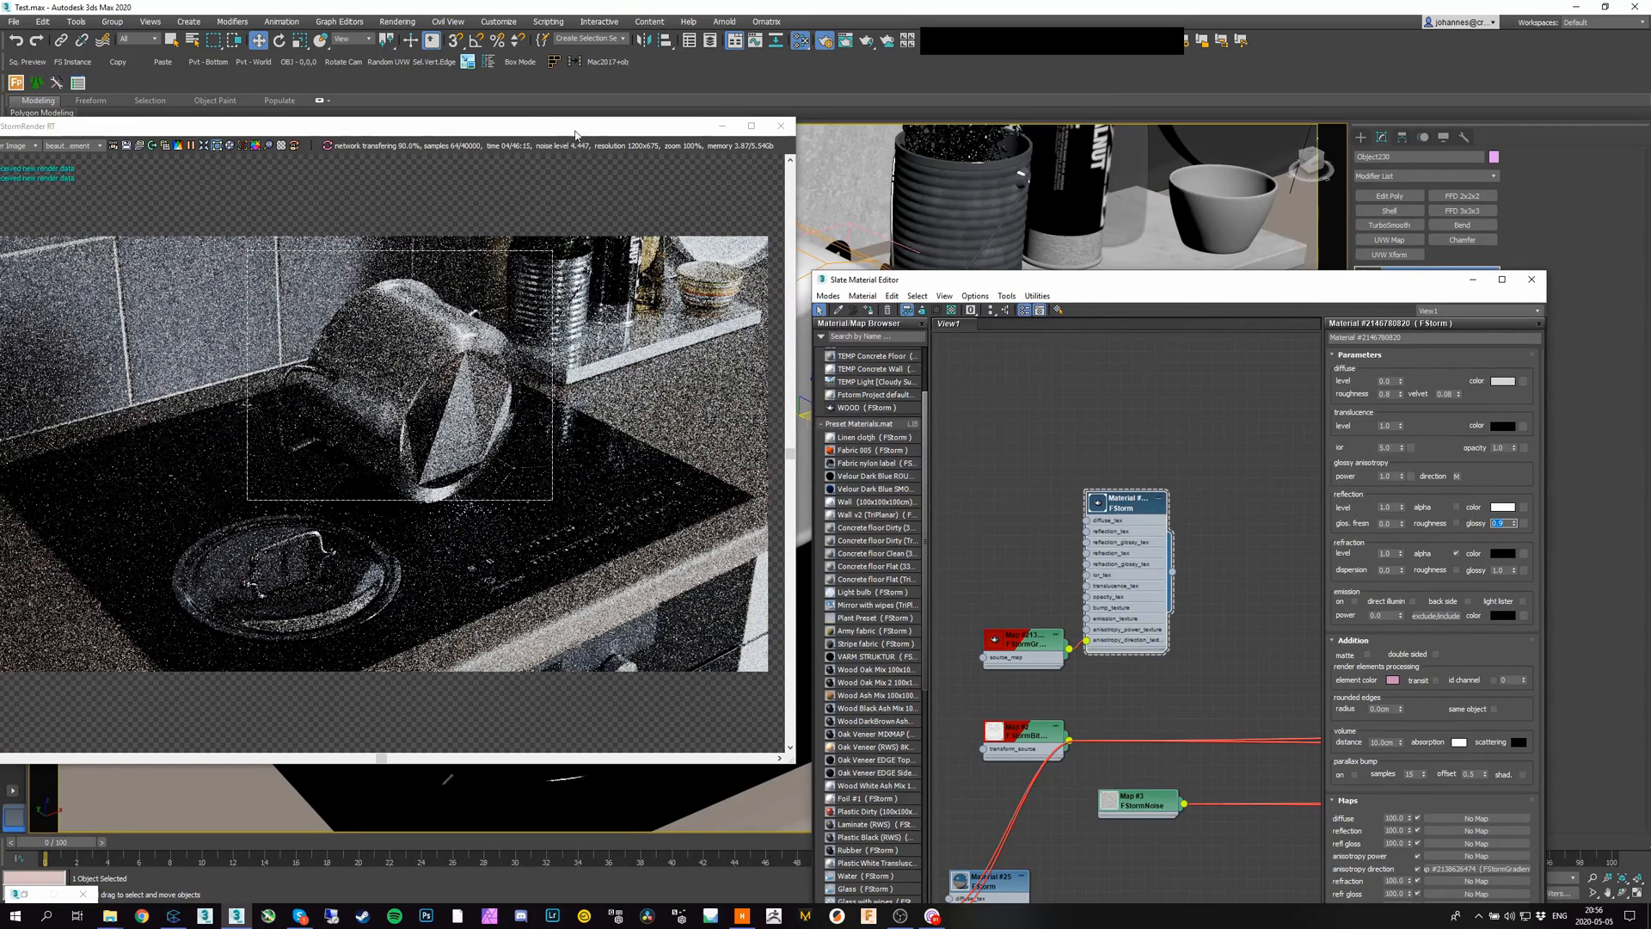
Step: Duplicate the pot material together with its gradient map and place the copy apart from the original
left_click_drag(576, 135, 340, 204)
left_click_drag(1152, 437, 1009, 638)
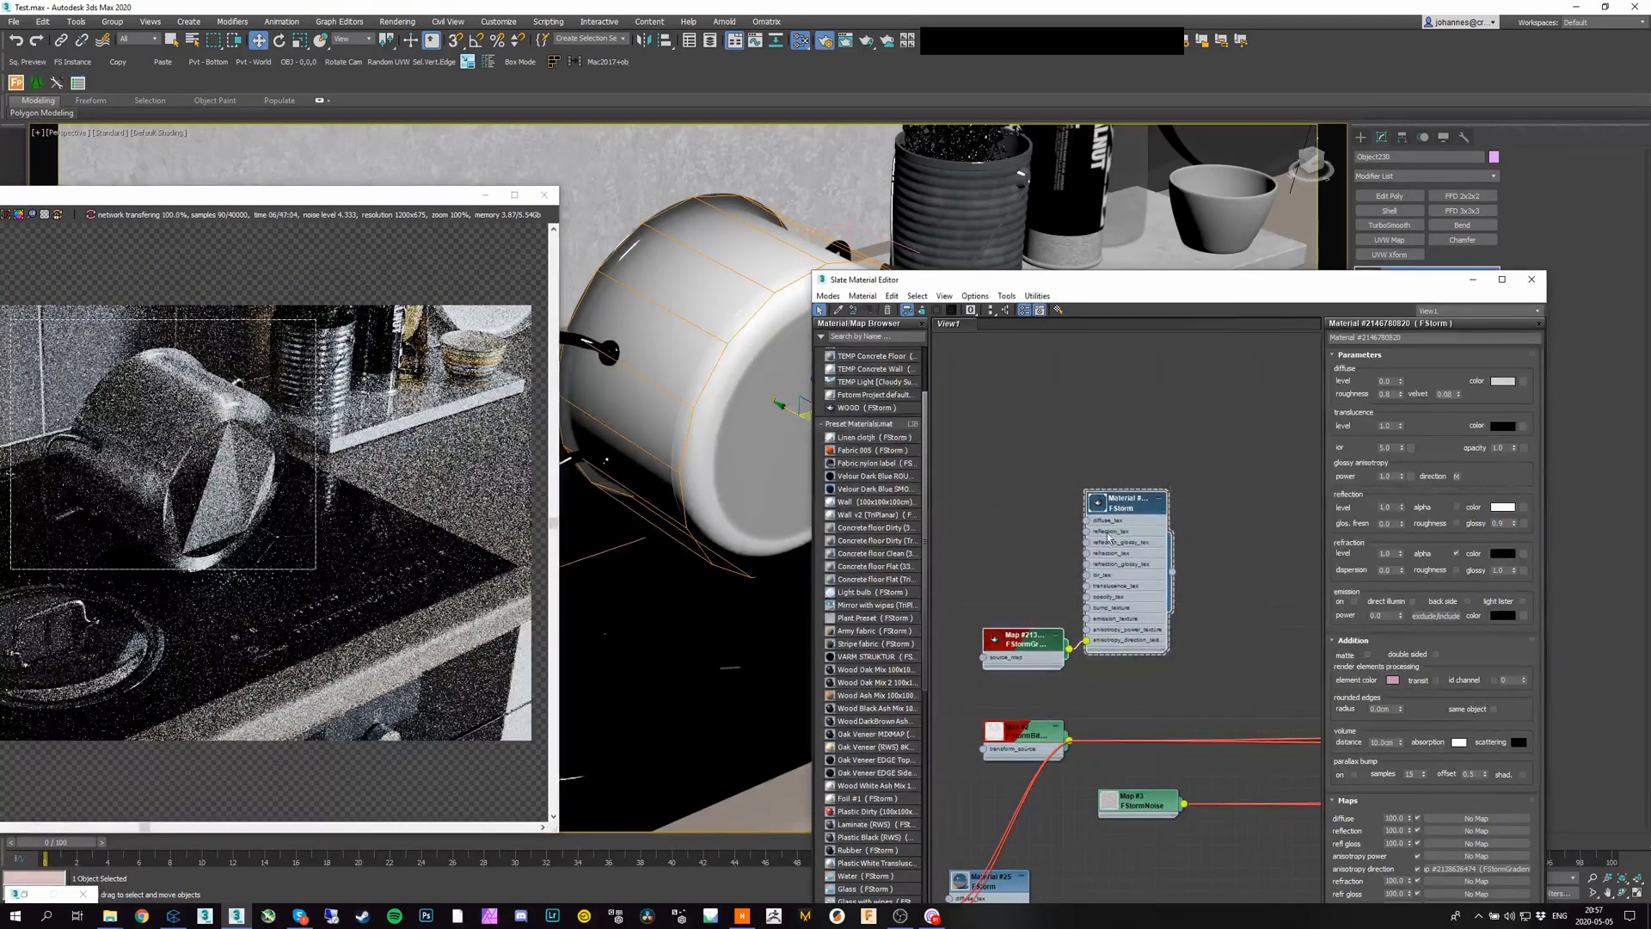
mouse_move(1142, 503)
left_mouse_down()
mouse_move(1189, 537)
mouse_move(1097, 445)
left_mouse_up()
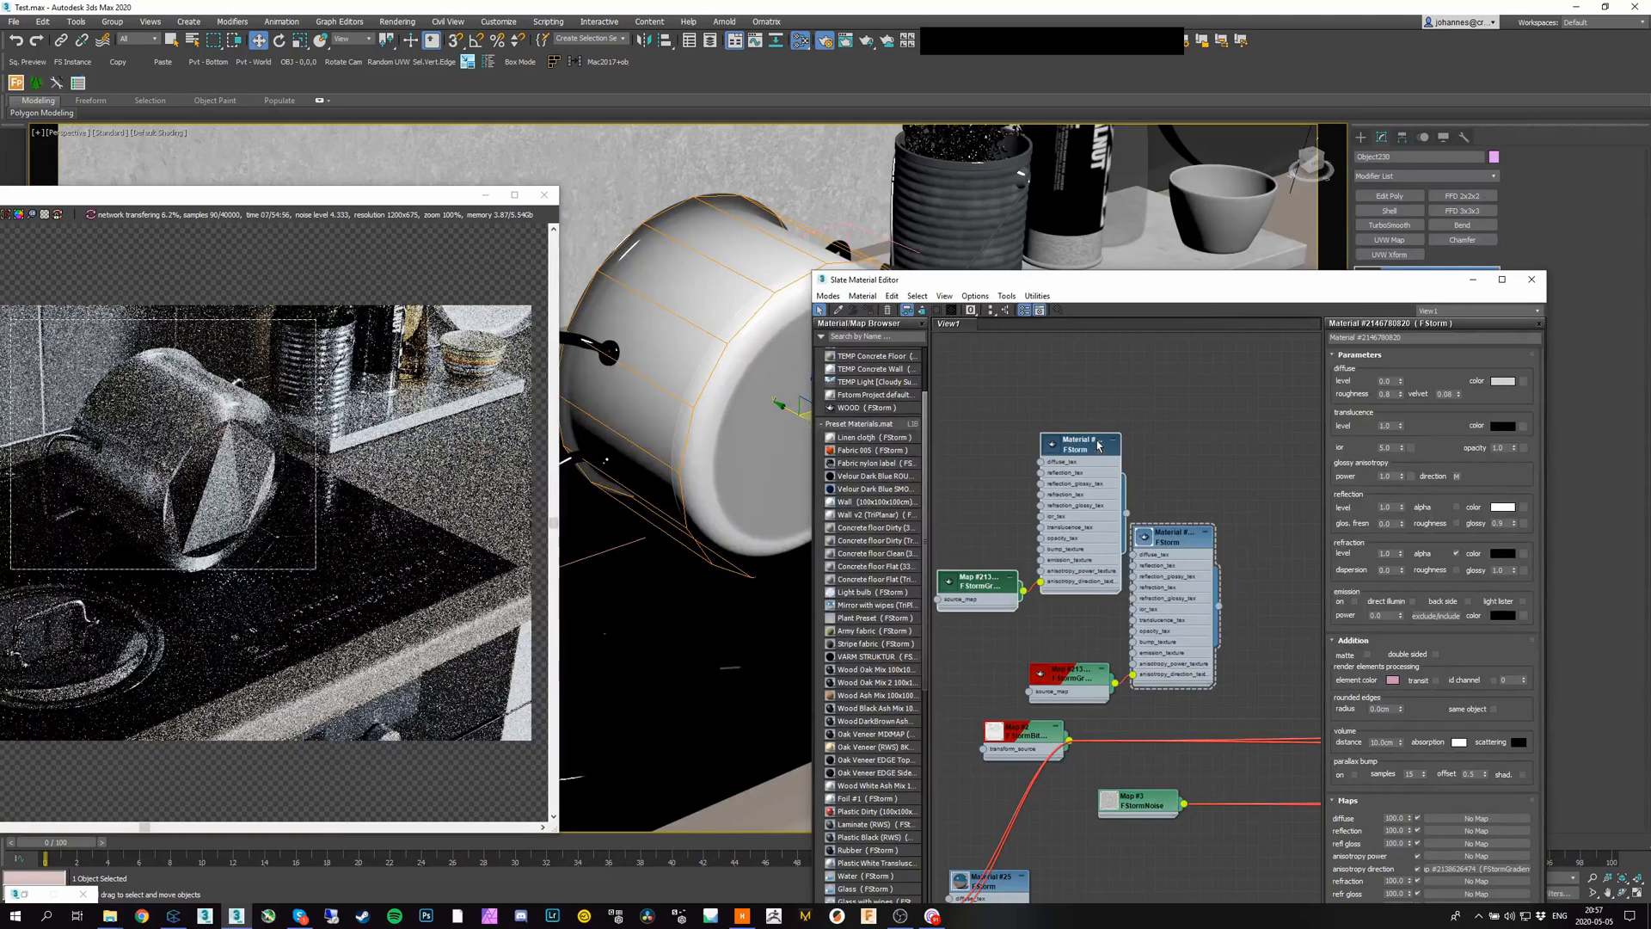
Step: Set the duplicated gradient map's type to radial and move the material editor clear of the pot in the viewport
double_click(978, 583)
left_click(1400, 466)
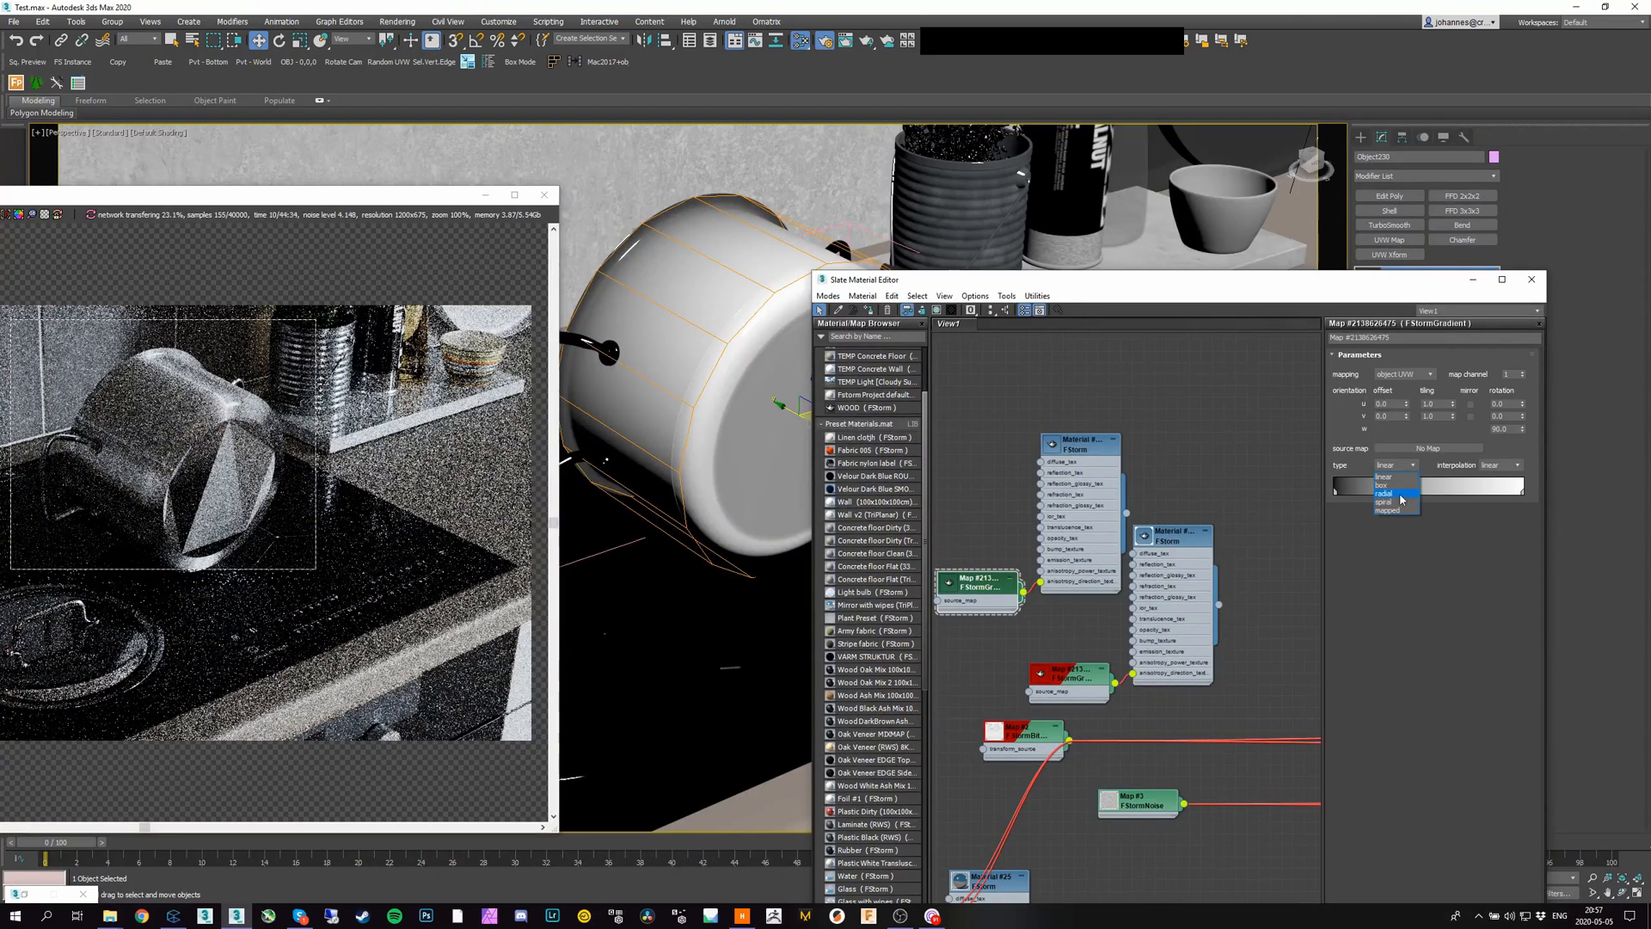
left_click(1399, 496)
left_click_drag(1160, 296, 1170, 548)
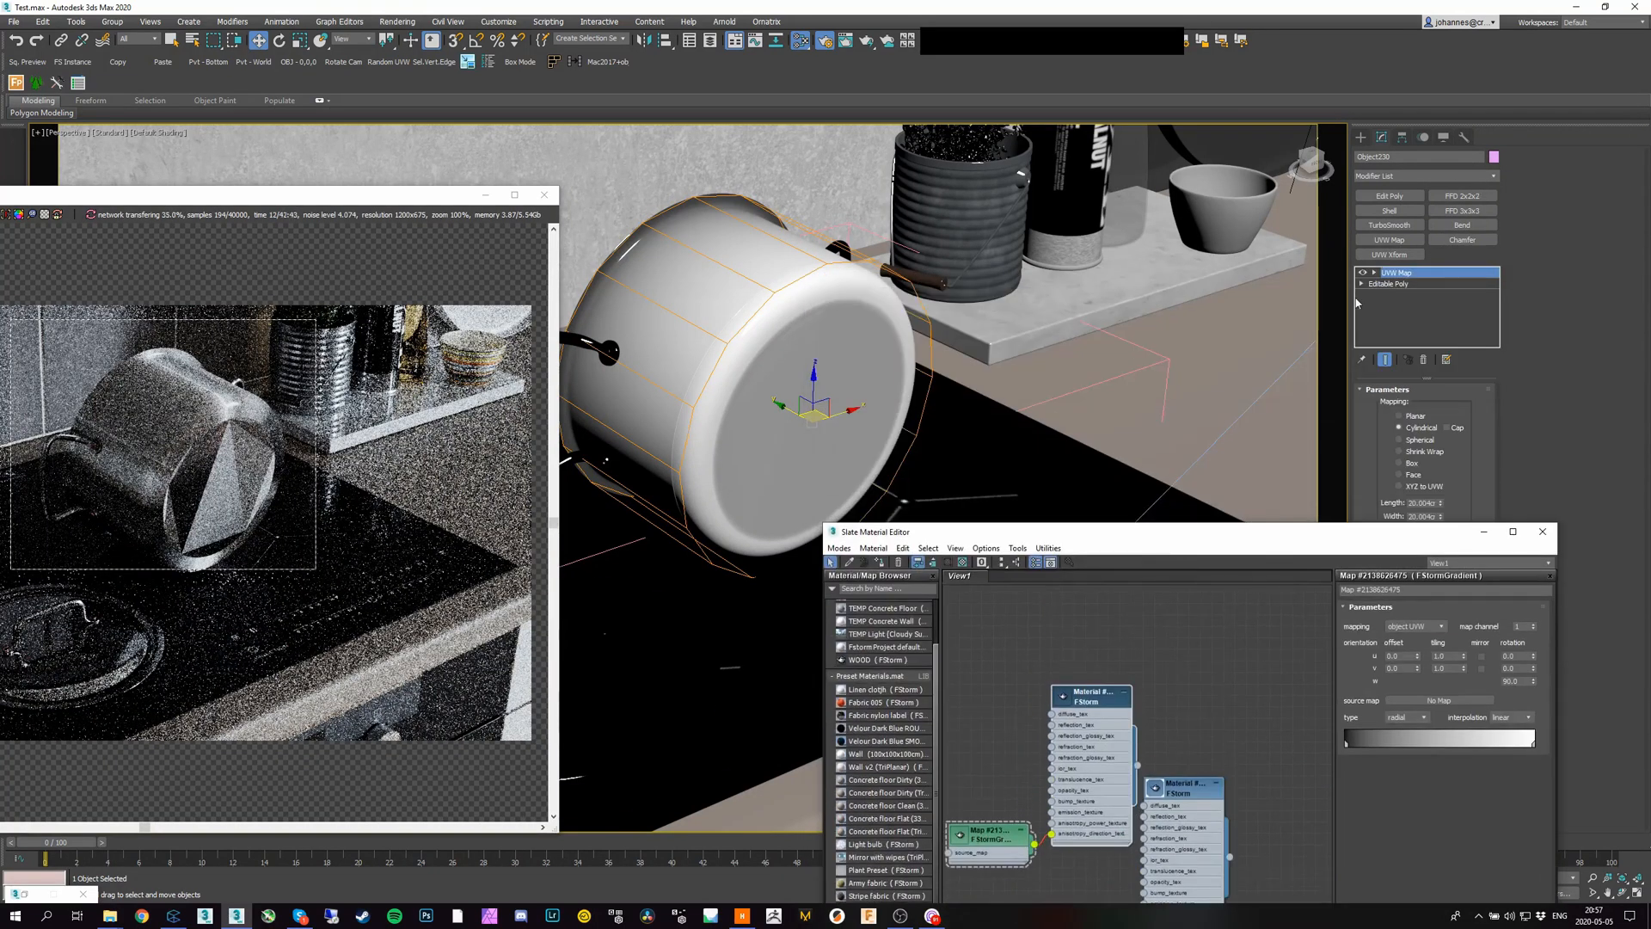
Step: Show edged faces in the viewport and convert the pot with its cylindrical mapping to an editable poly
key("F4")
right_click(881, 319)
mouse_move(932, 460)
left_click(1039, 470)
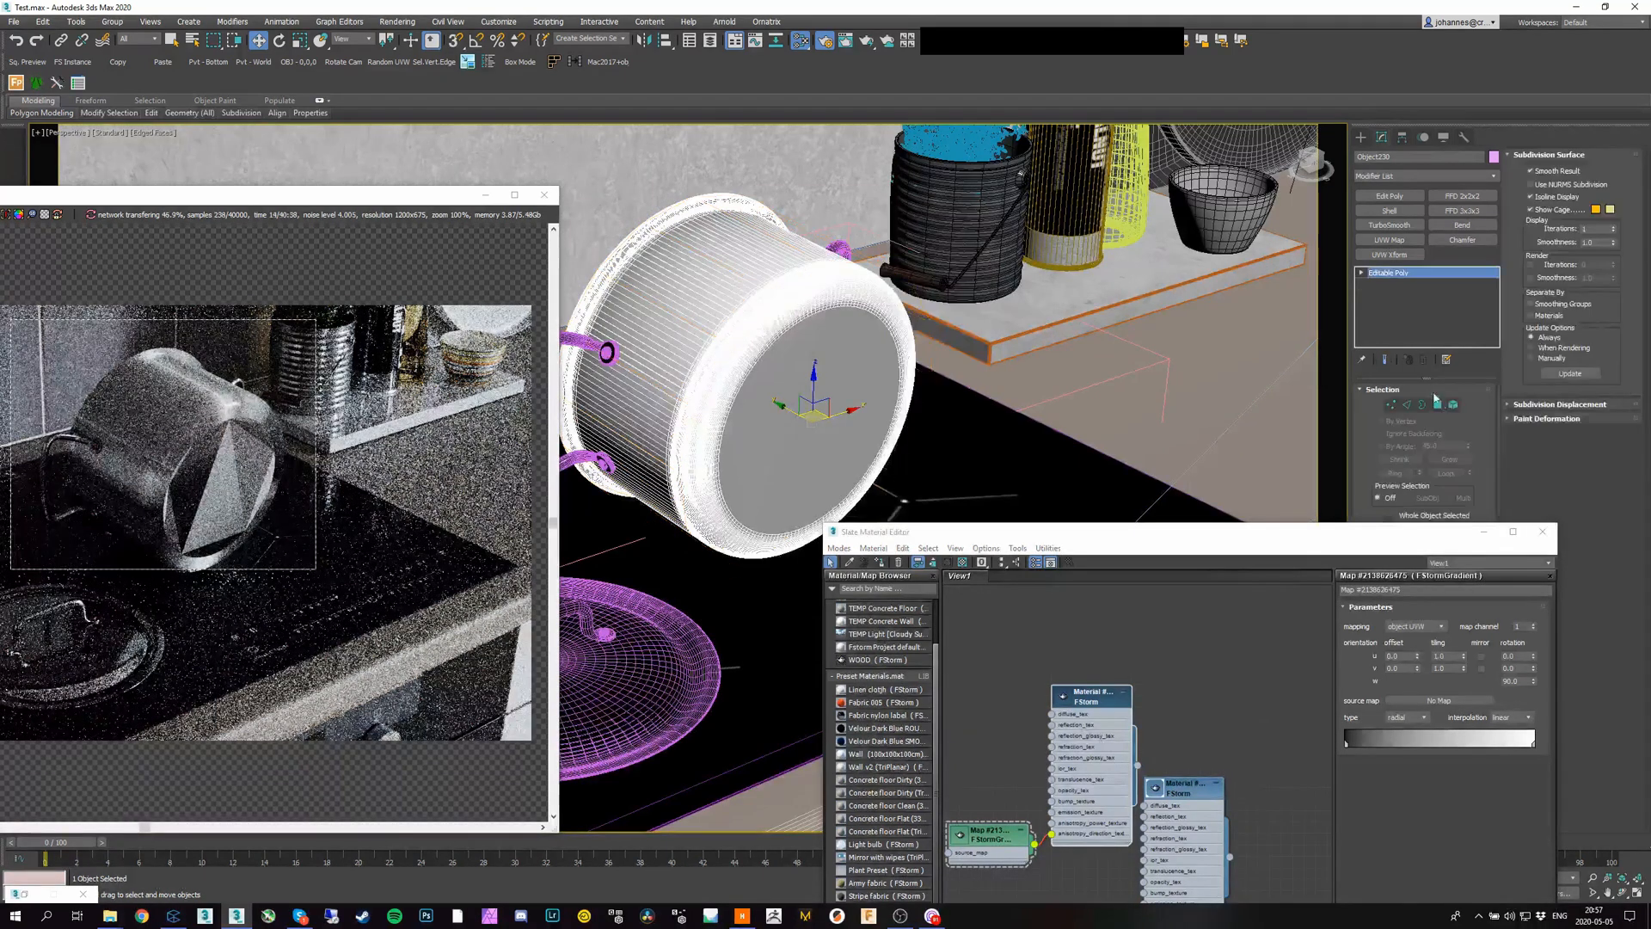
Step: Select the pot's flat base polygons and grow the selection ring by ring to the rounded rim, taking back the last ring
left_click(1437, 405)
left_click(853, 389)
left_click(1450, 460)
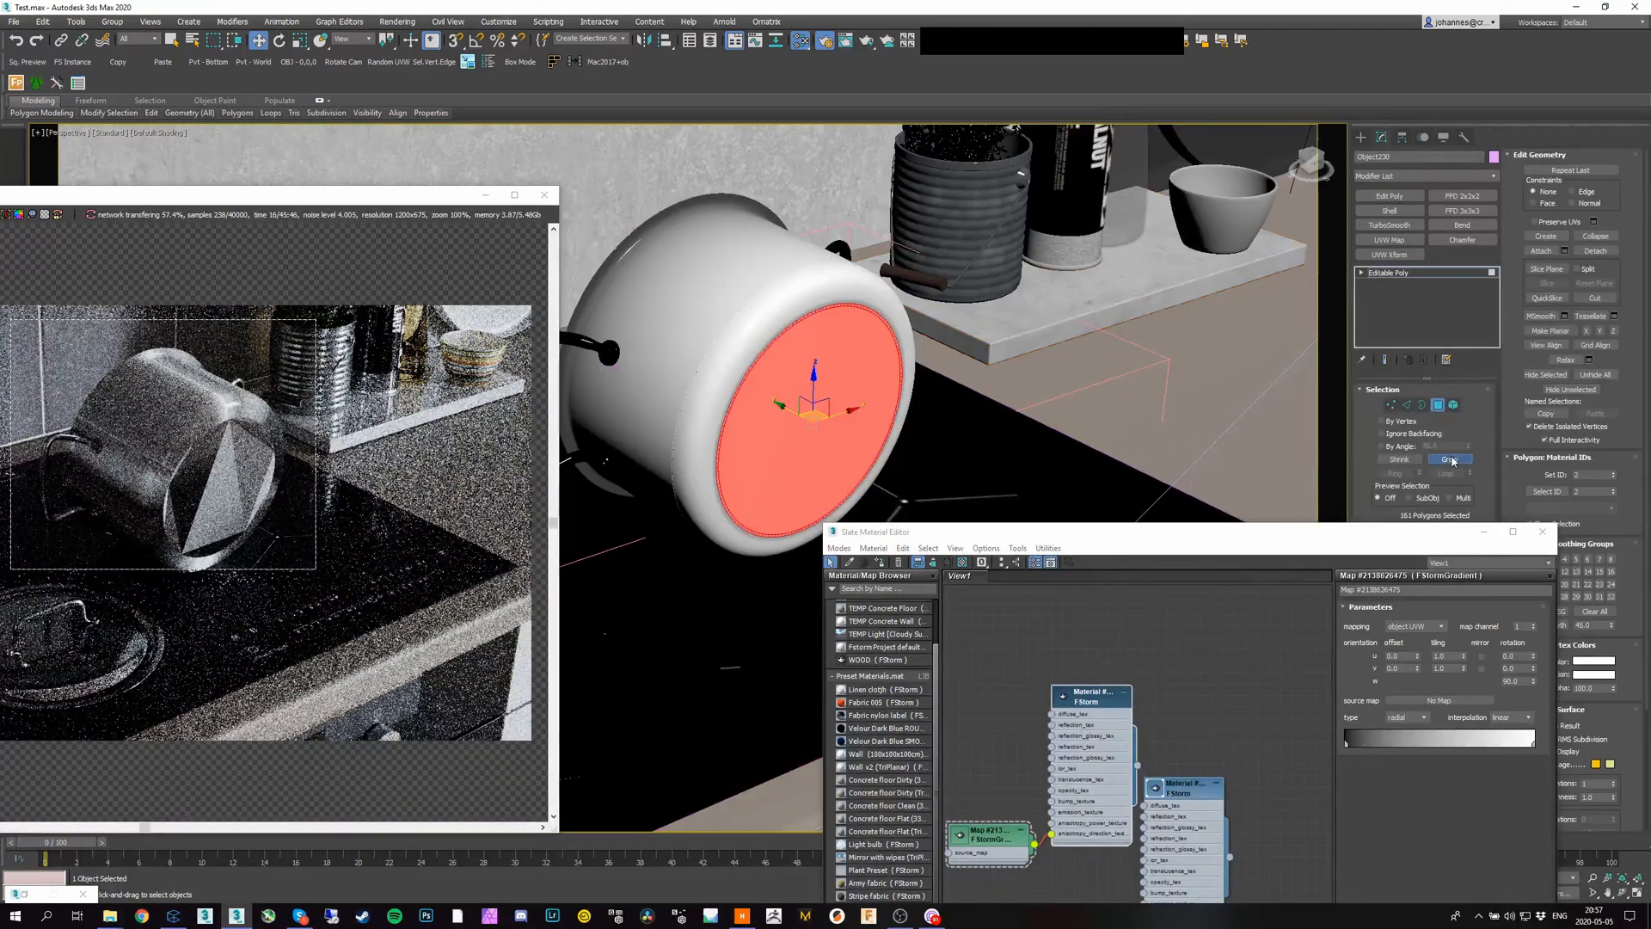
left_click(1451, 459)
left_click(1450, 459)
left_click(1450, 460)
left_click(1450, 459)
left_click(1450, 459)
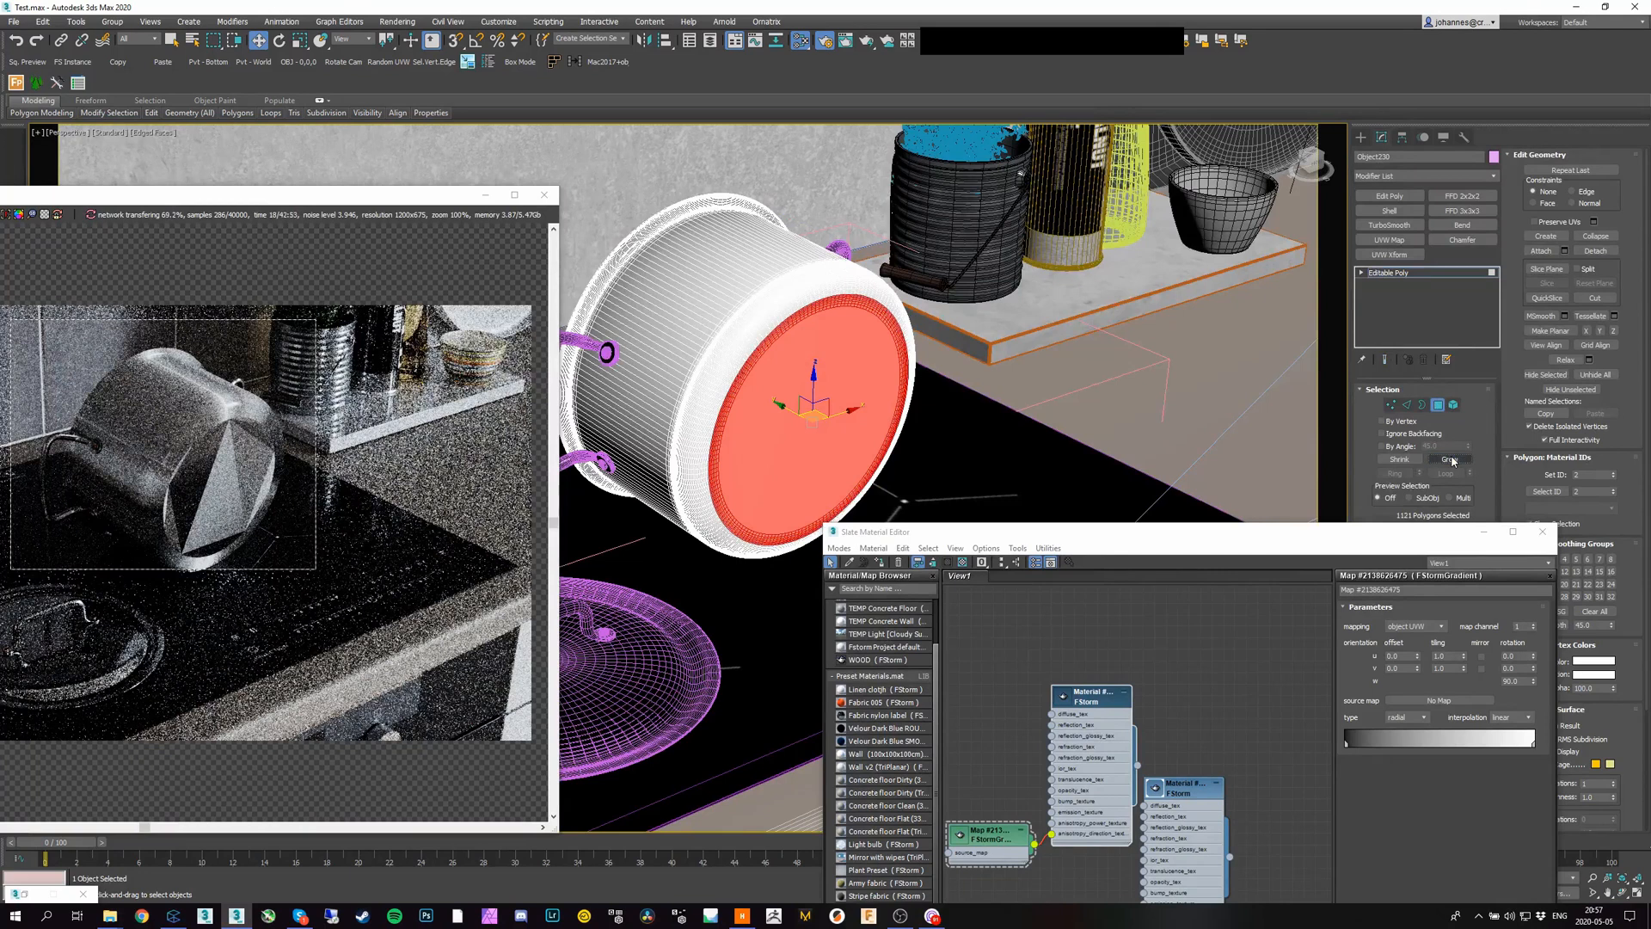
left_click(1451, 459)
key("F4")
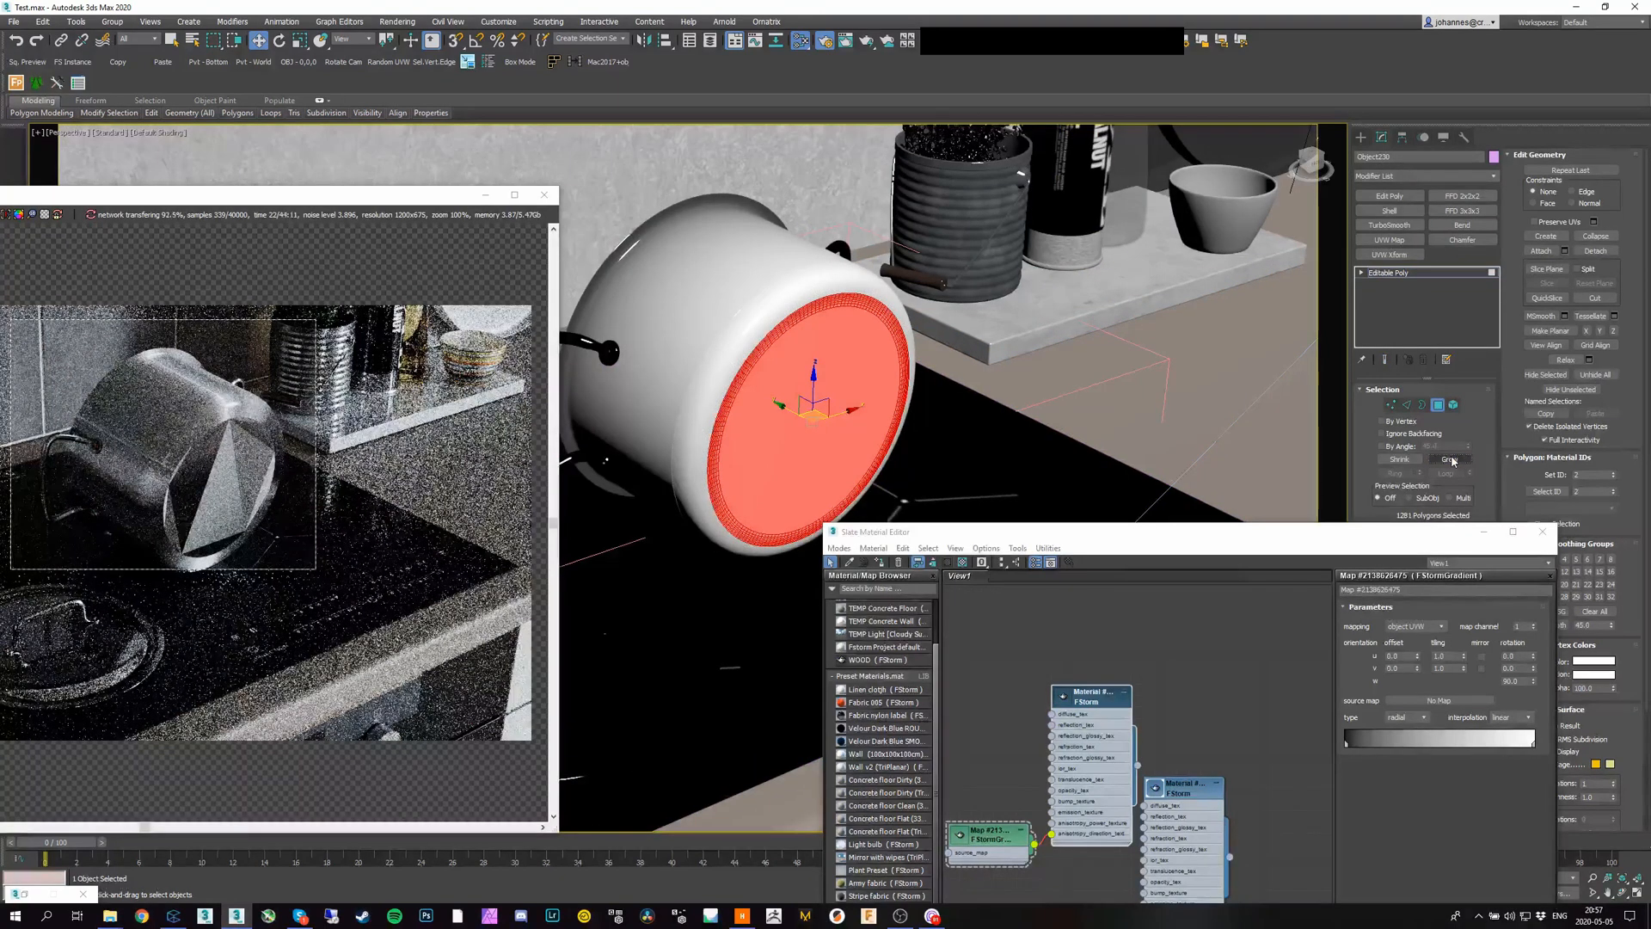
left_click(1451, 459)
left_click(1450, 460)
left_click(1451, 459)
left_click(1450, 459)
left_click(1451, 459)
left_click(1451, 459)
left_click(1450, 459)
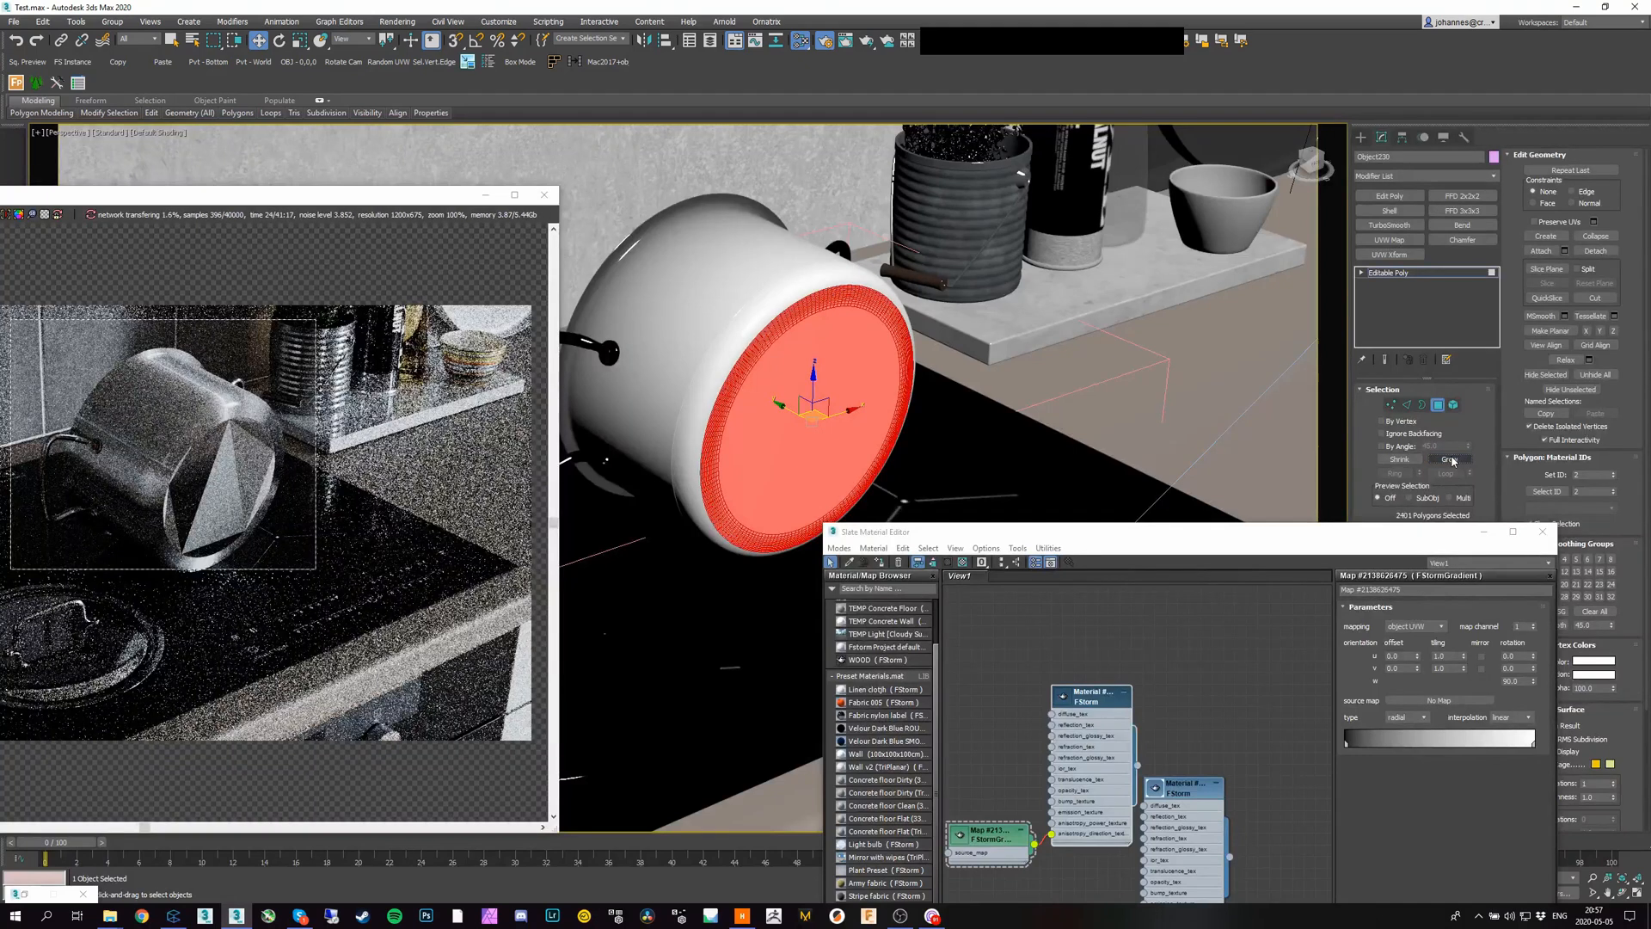
key("F4")
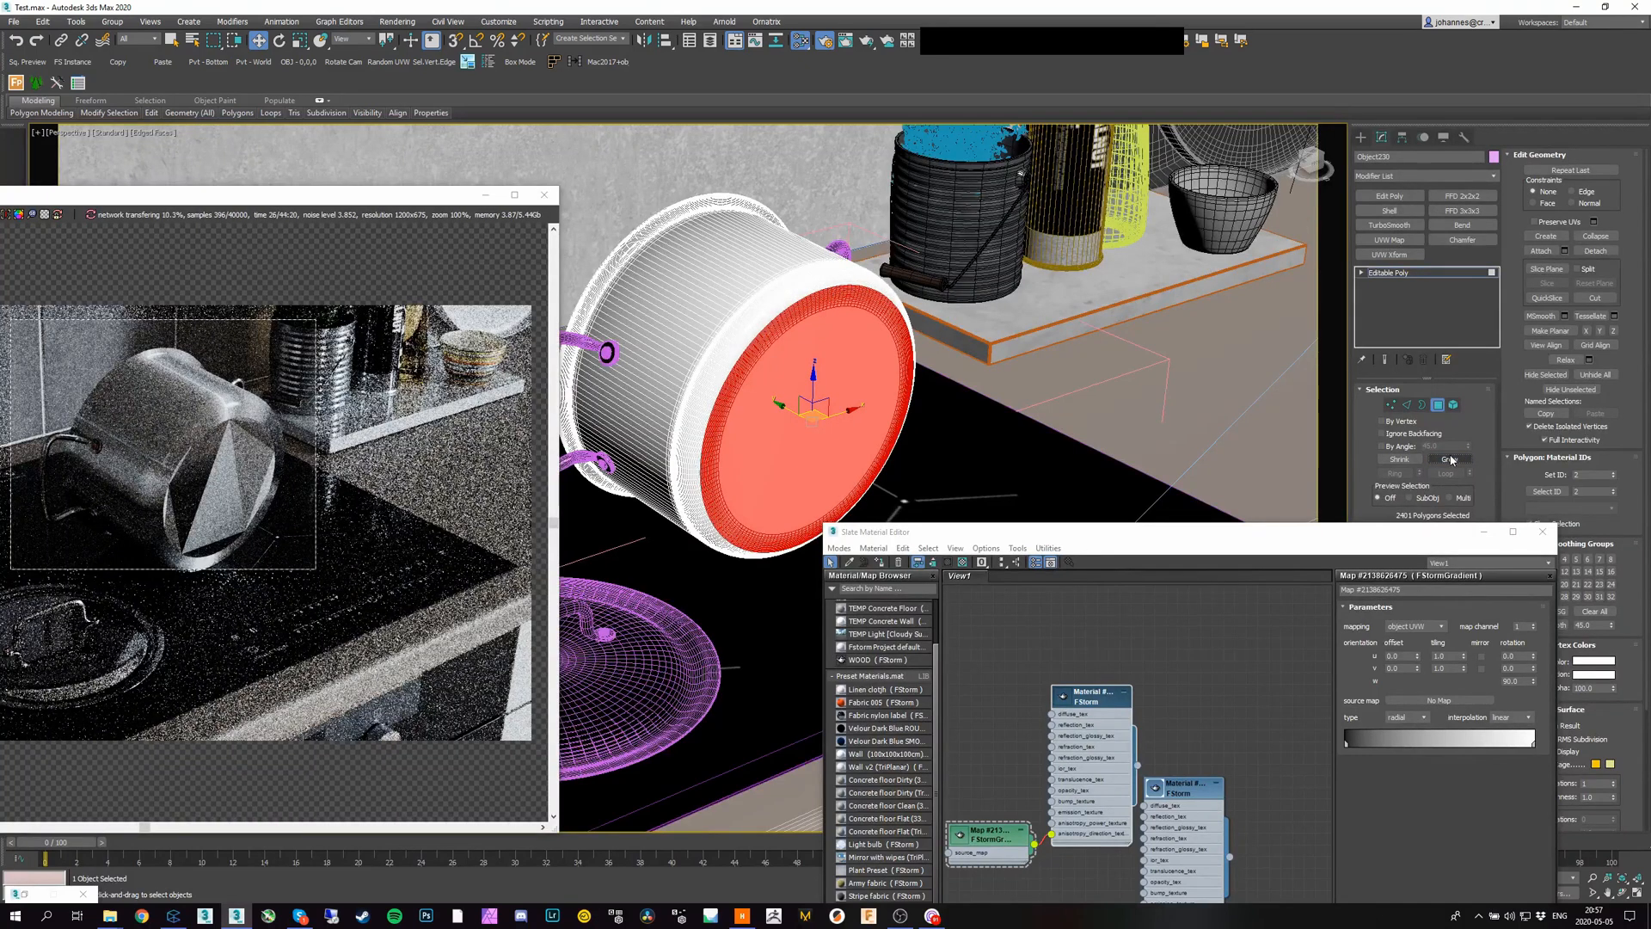
key("ctrl+z")
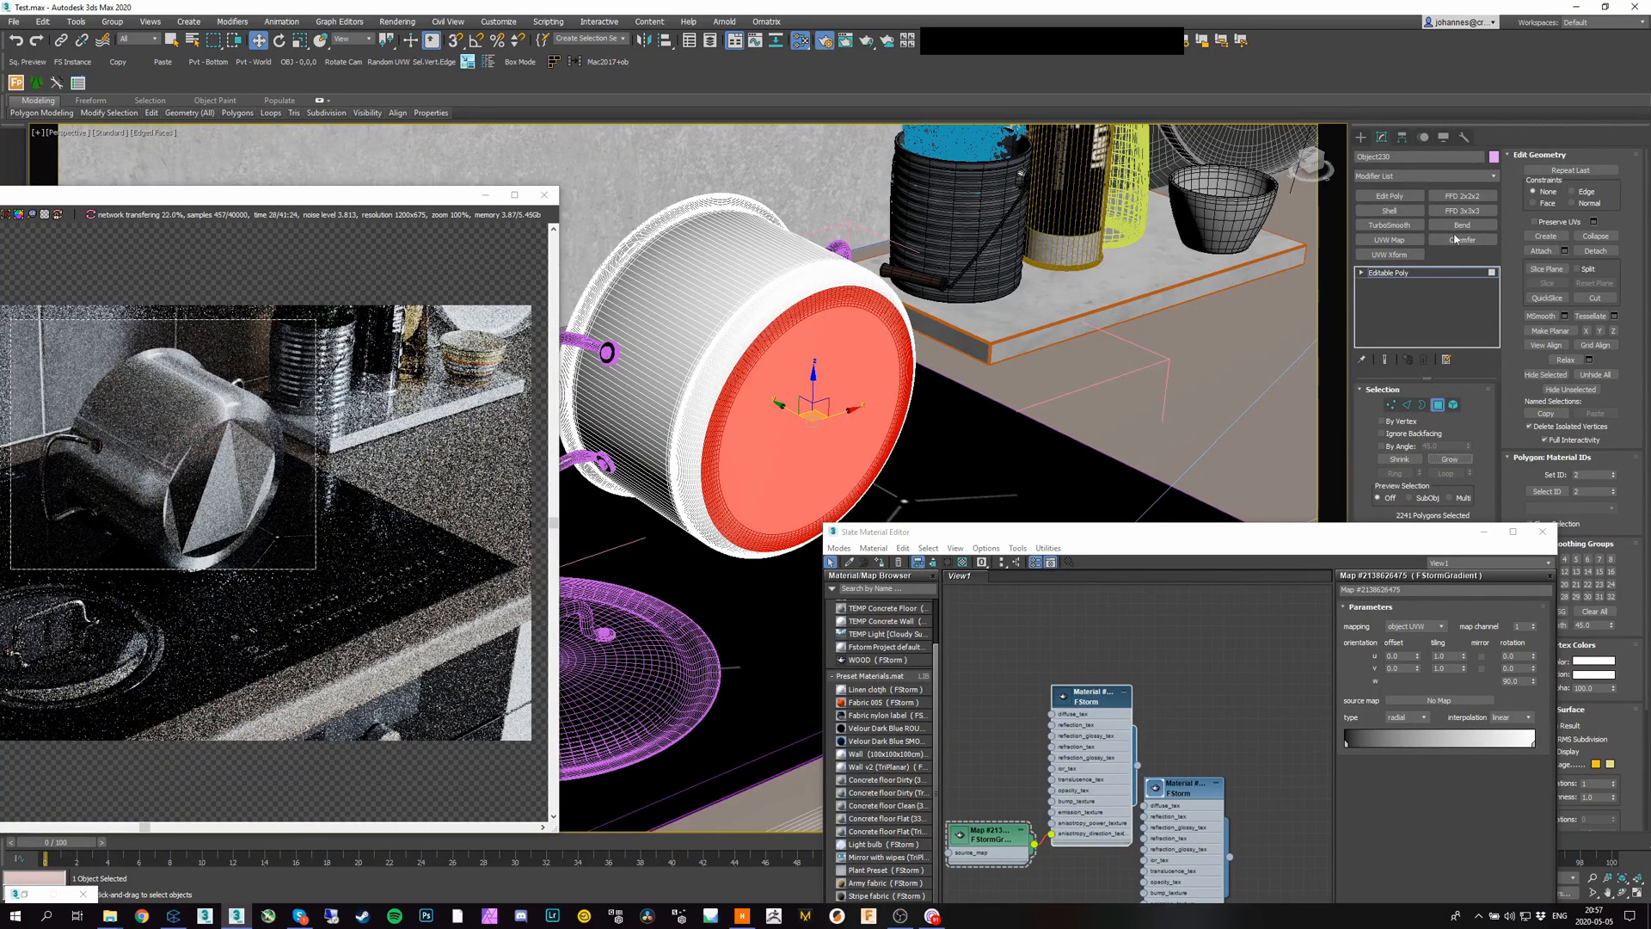
Step: Apply a planar UVW Map to the selected base polygons and collapse the pot back to an editable poly
left_click(1400, 240)
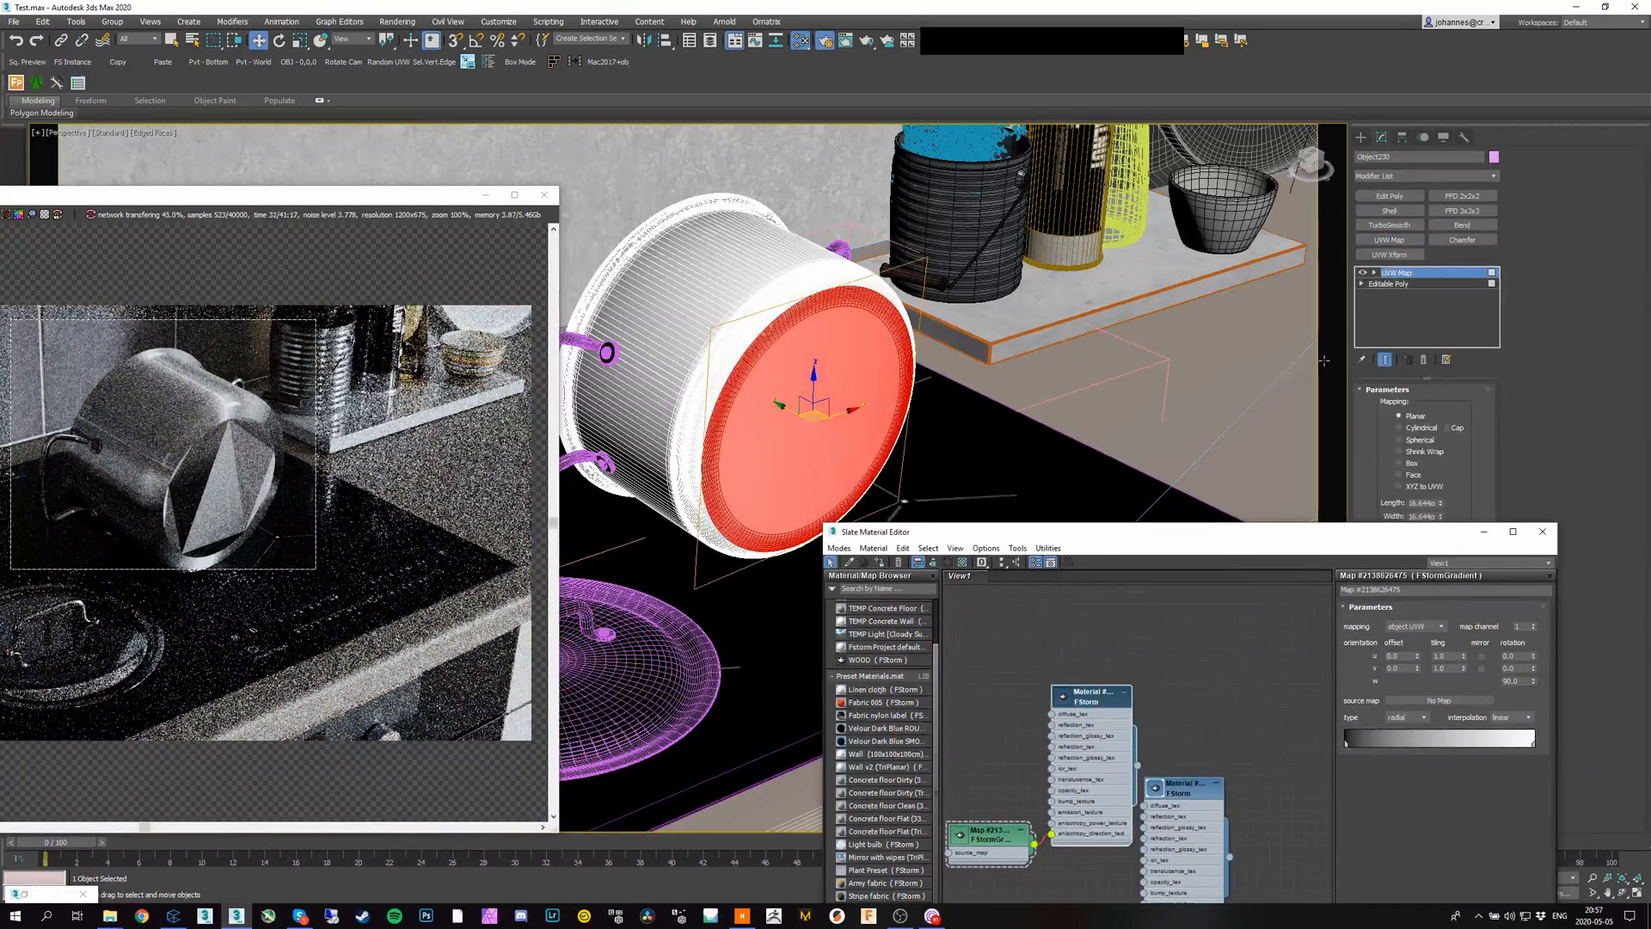
left_click(1400, 284)
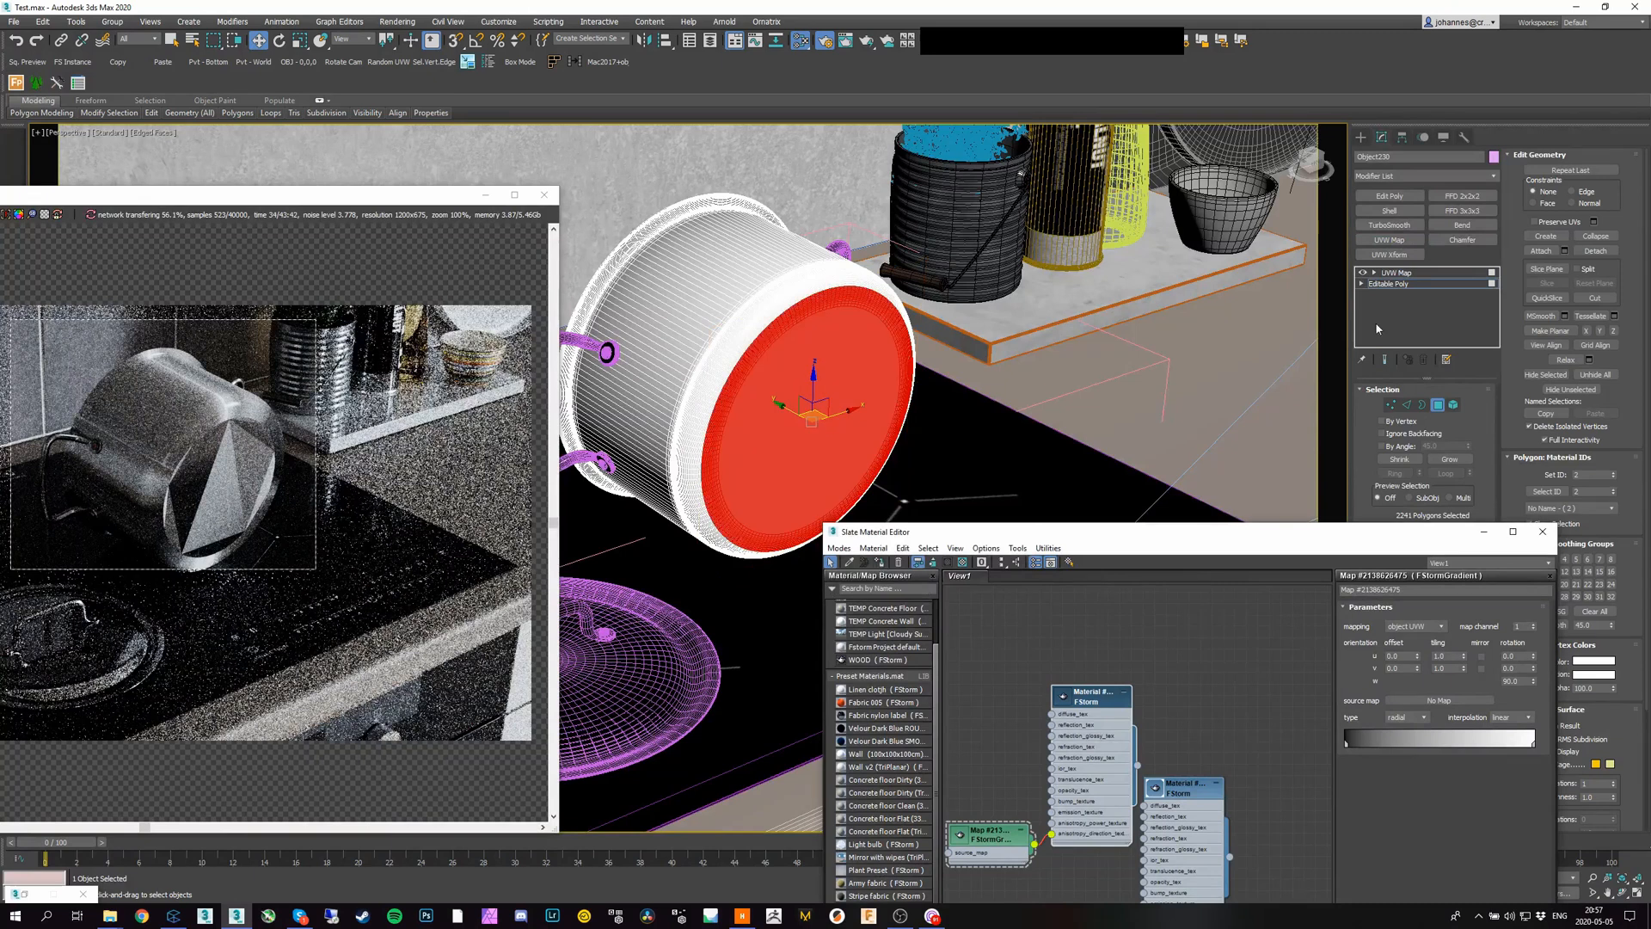
left_click(1393, 272)
right_click(802, 303)
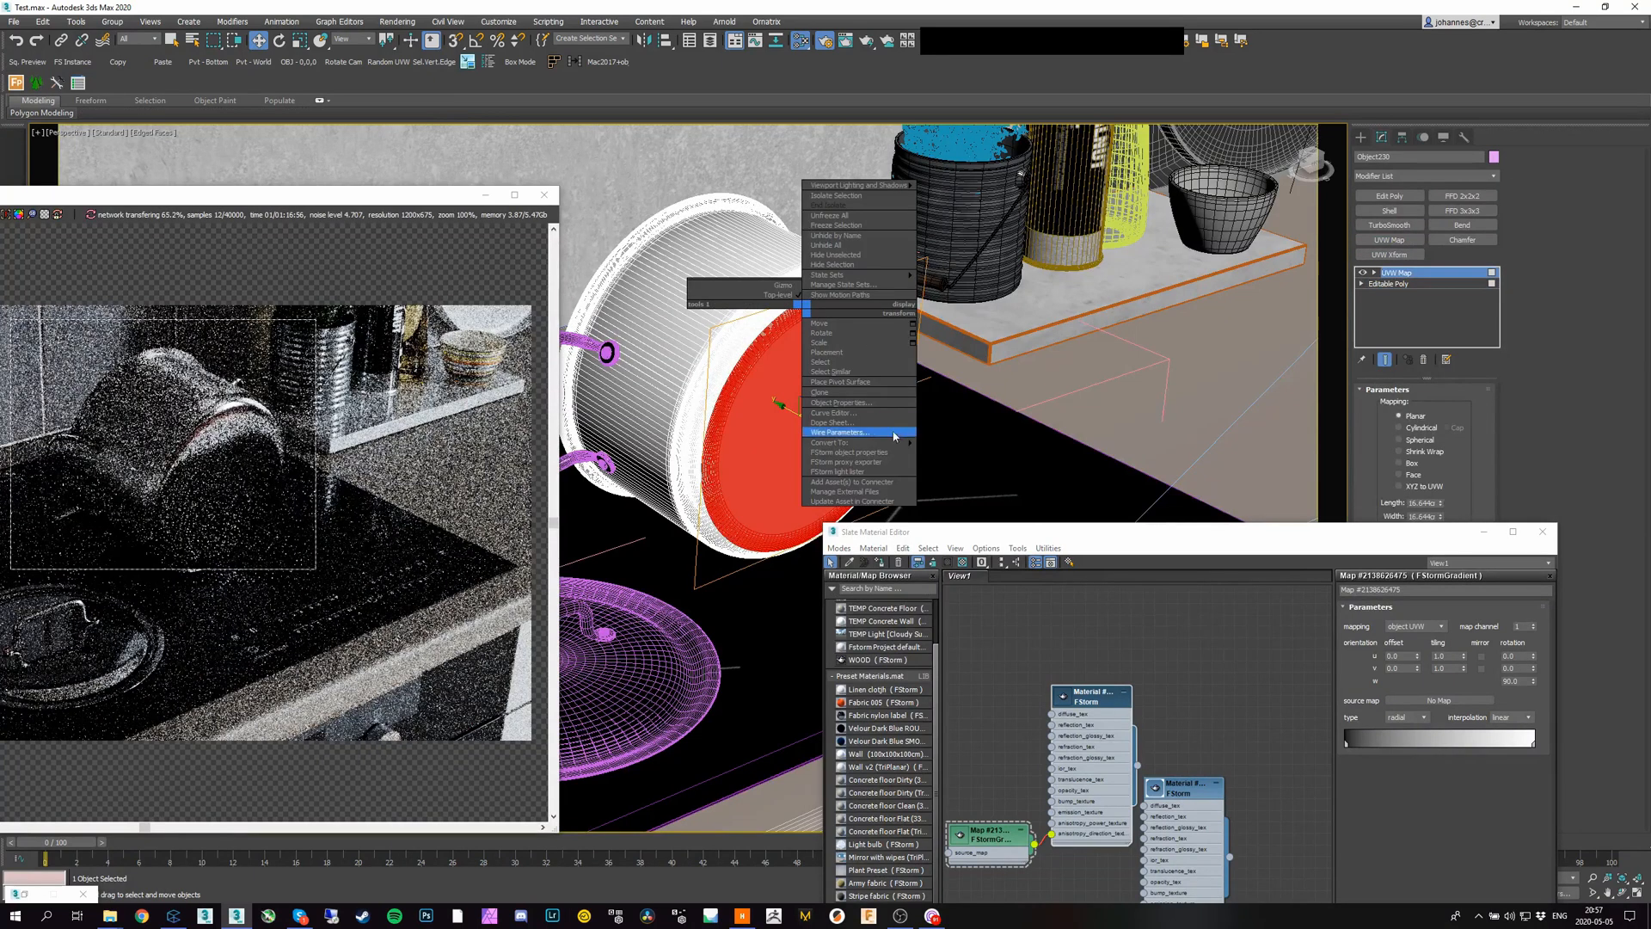
mouse_move(886, 442)
left_click(959, 454)
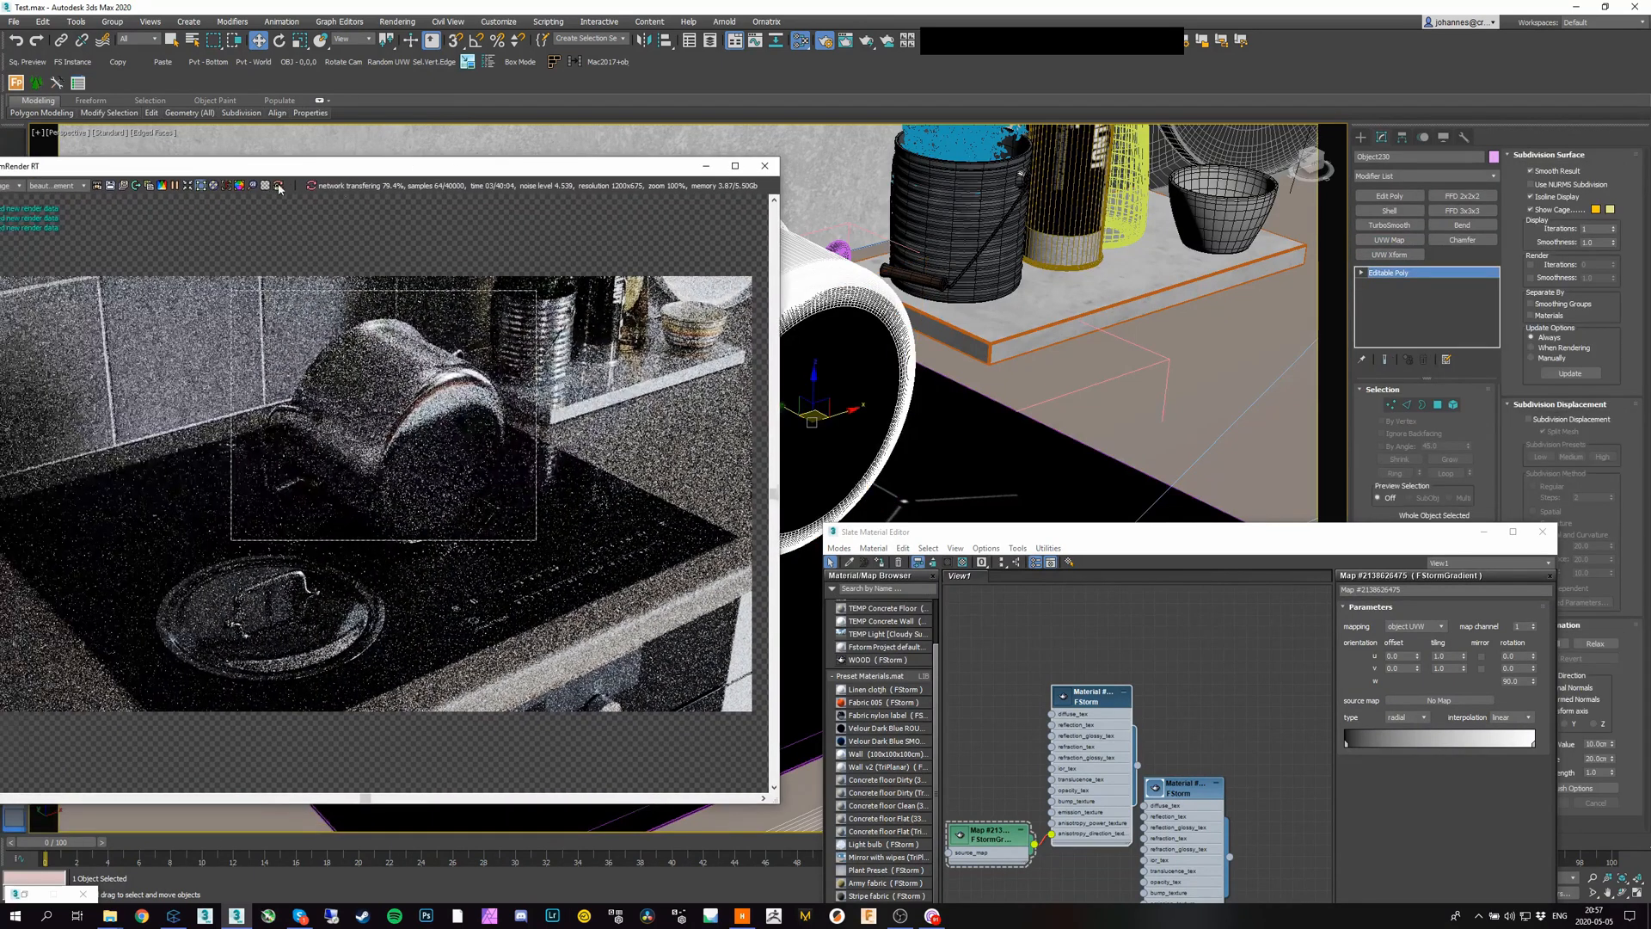
Step: Reset the radial gradient's W rotation to 0 and show the map in the viewport on the Multi/Sub-Object material
middle_click_drag(991, 626, 1030, 603)
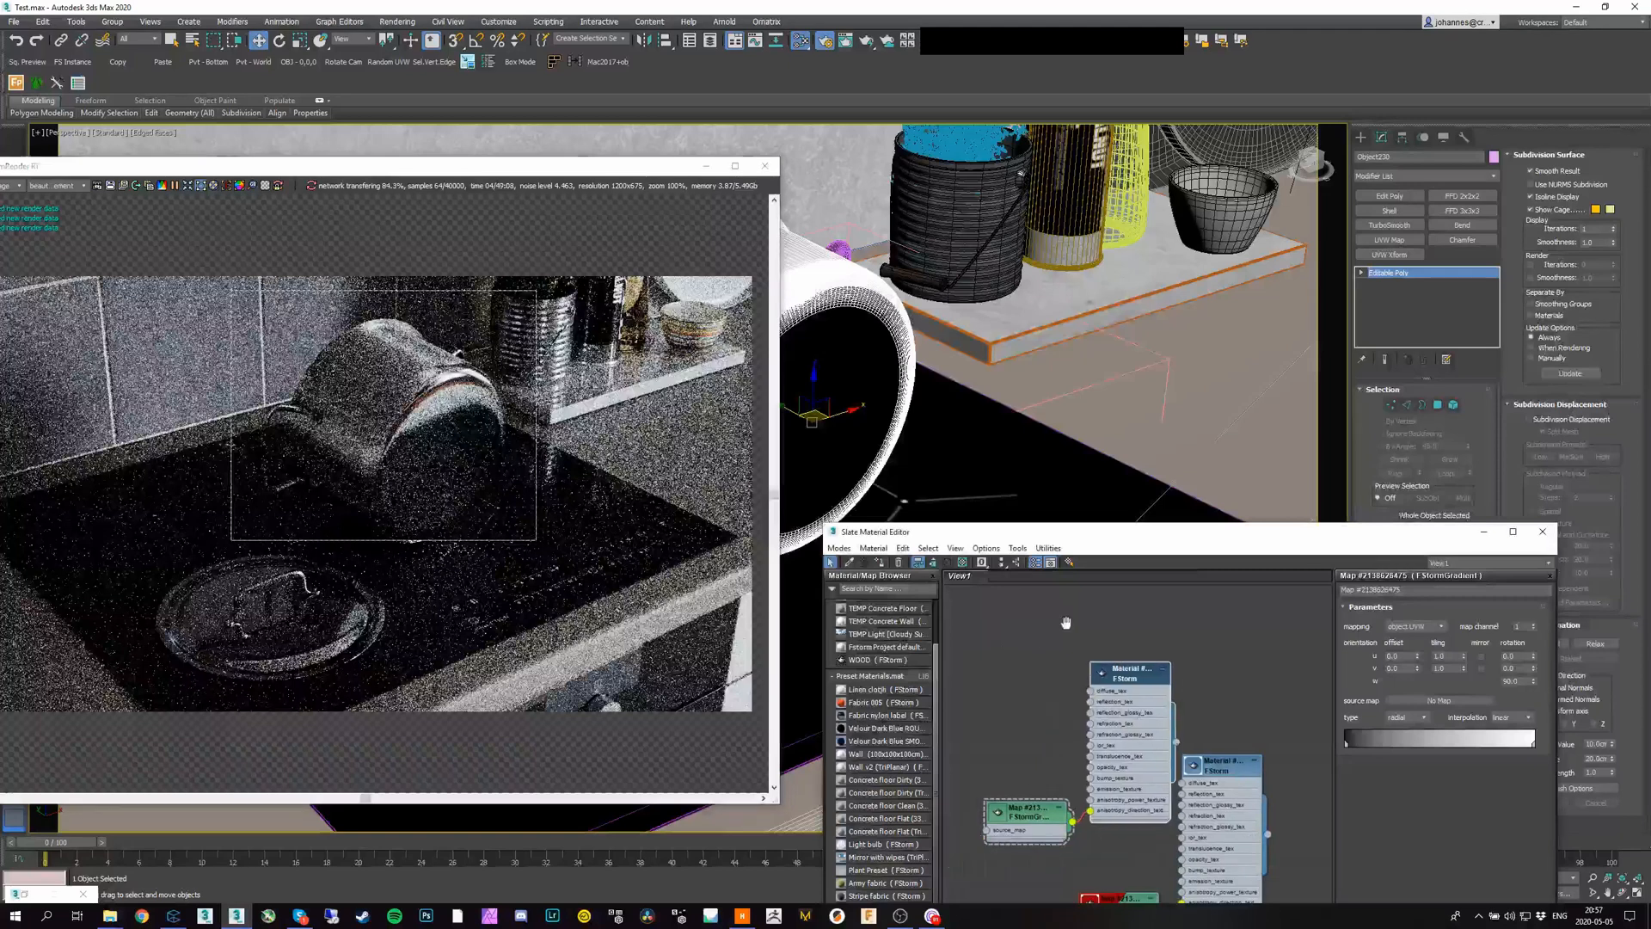
right_click(1534, 683)
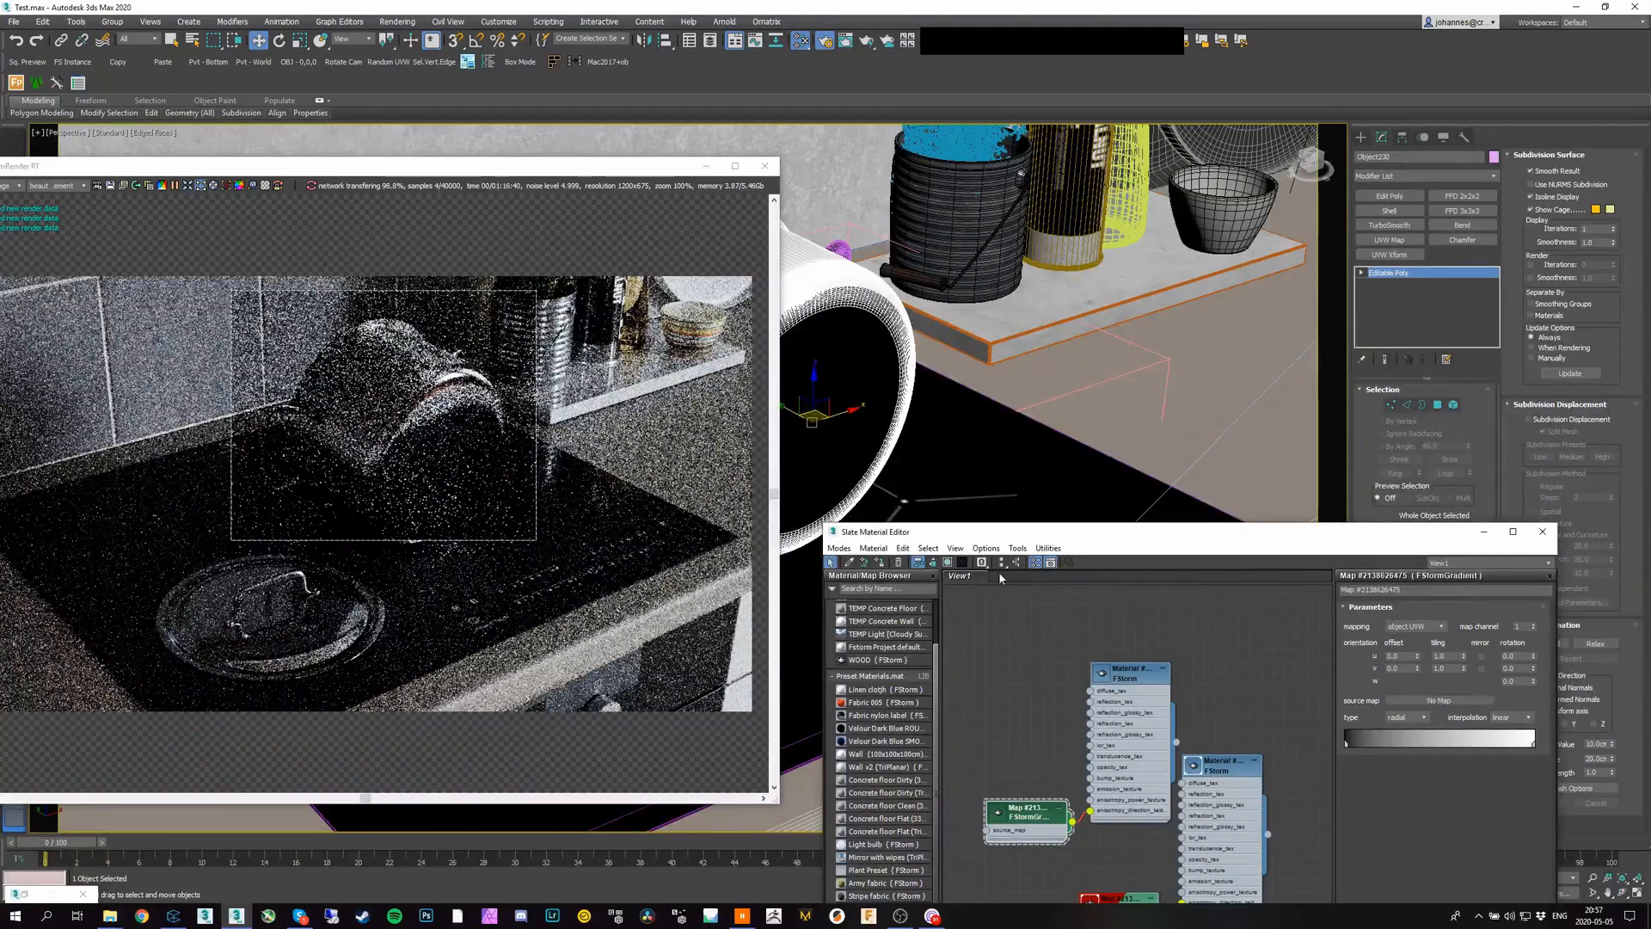
left_click(948, 563)
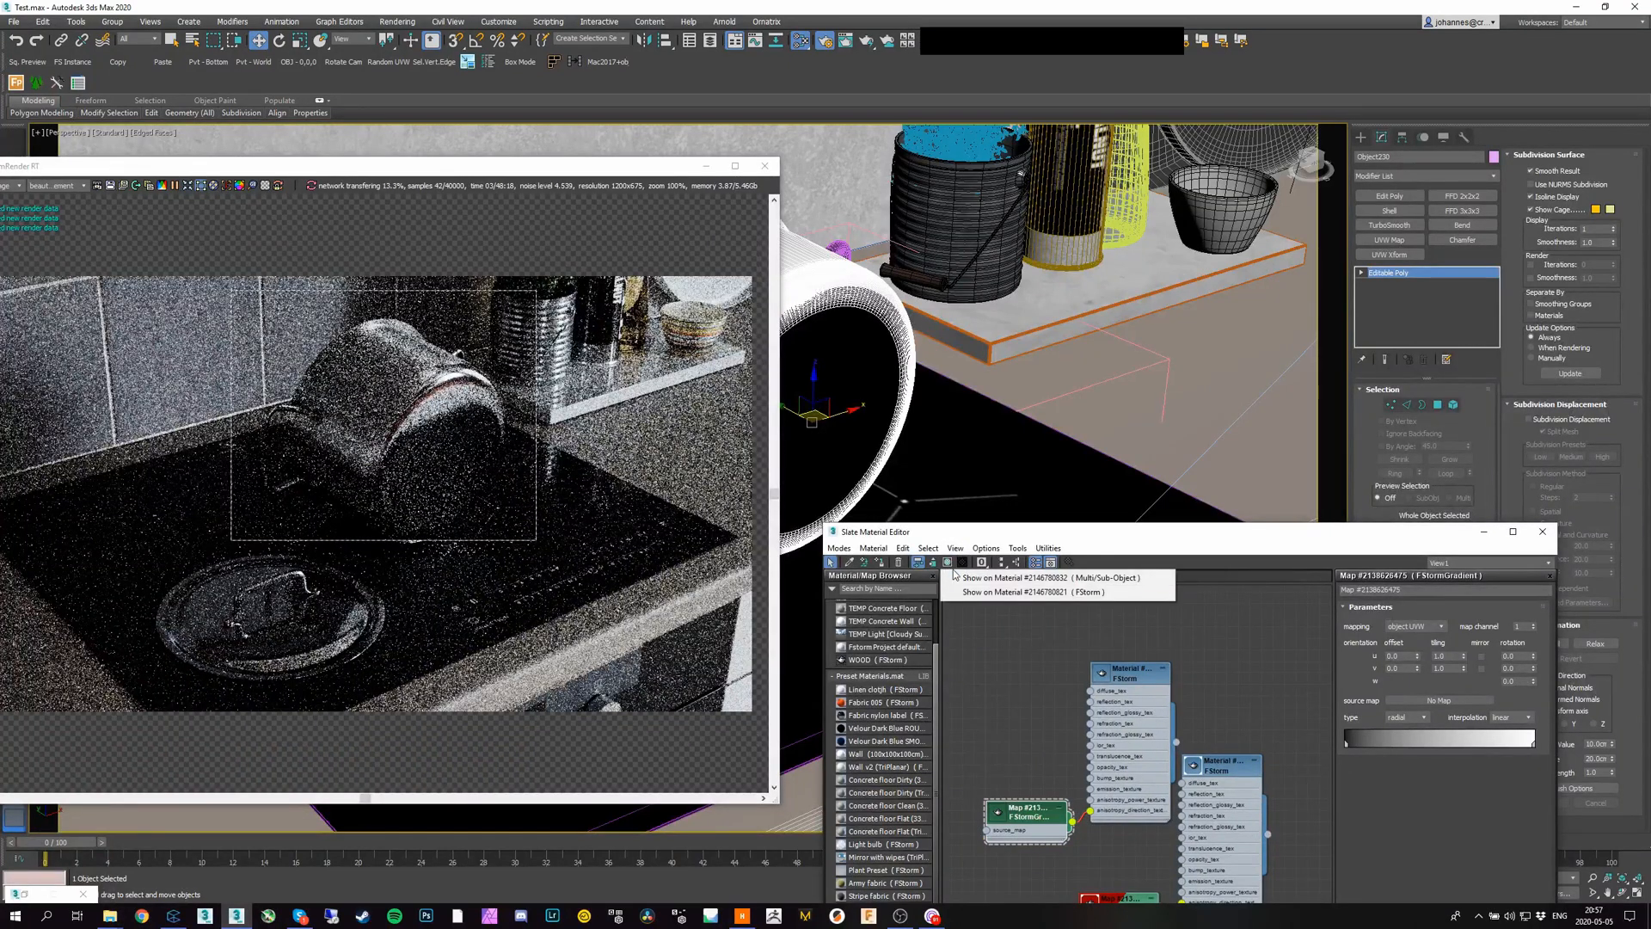
left_click(957, 578)
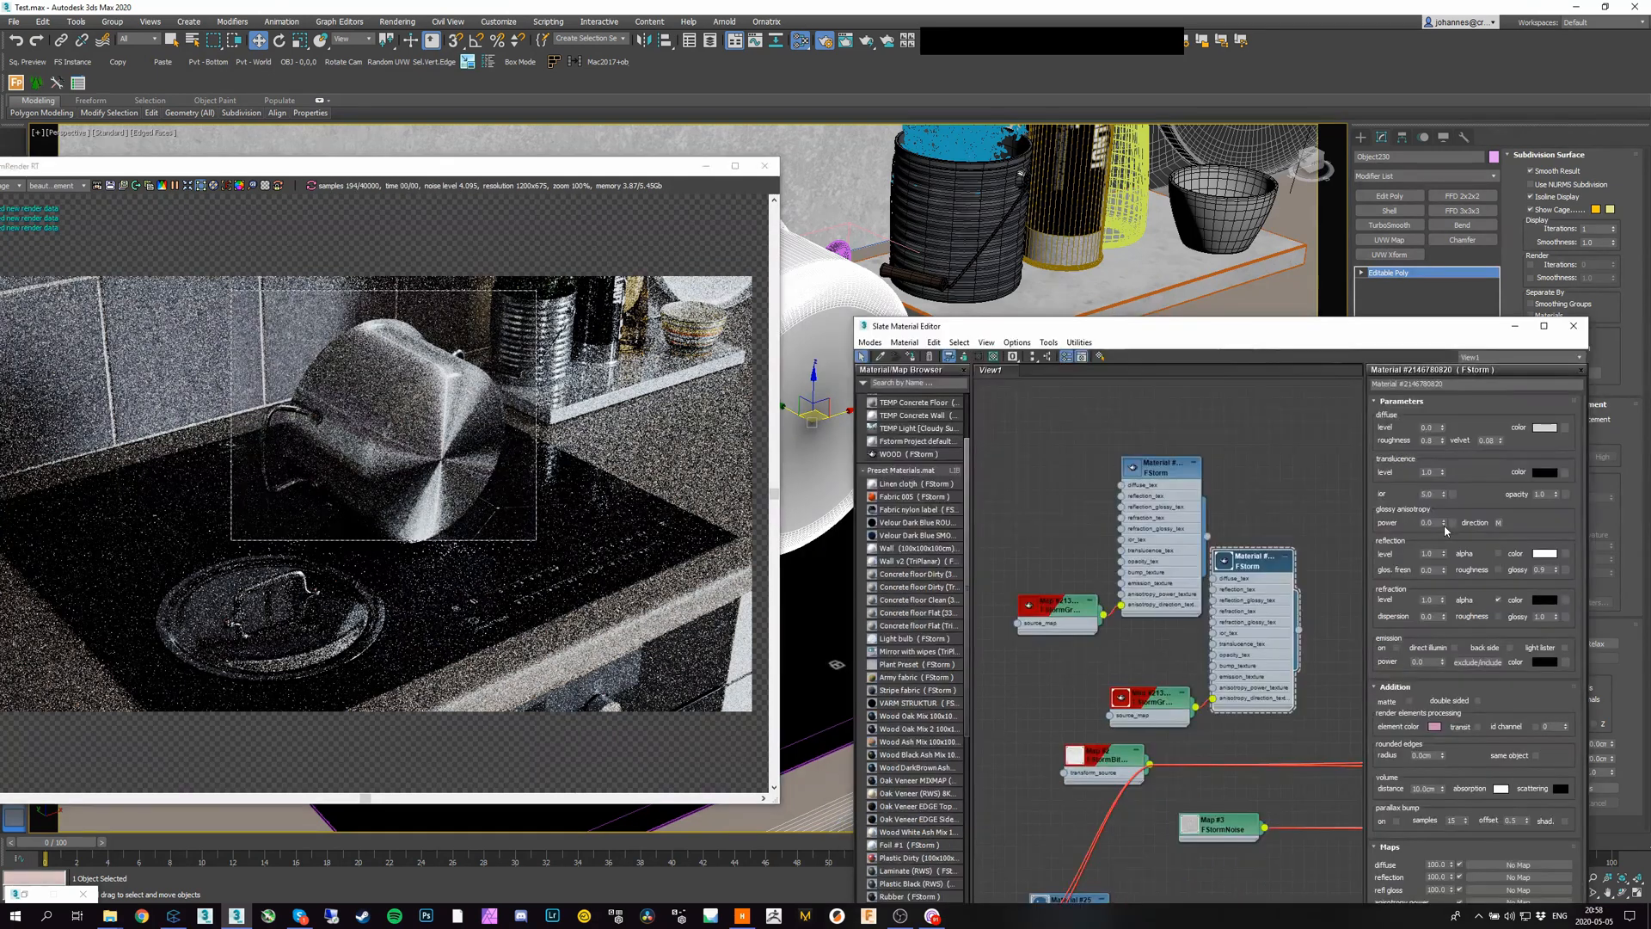
Step: Reset the pot side material's glossy anisotropy power to 0, try 0.2, and settle on 0.3
right_click(1445, 524)
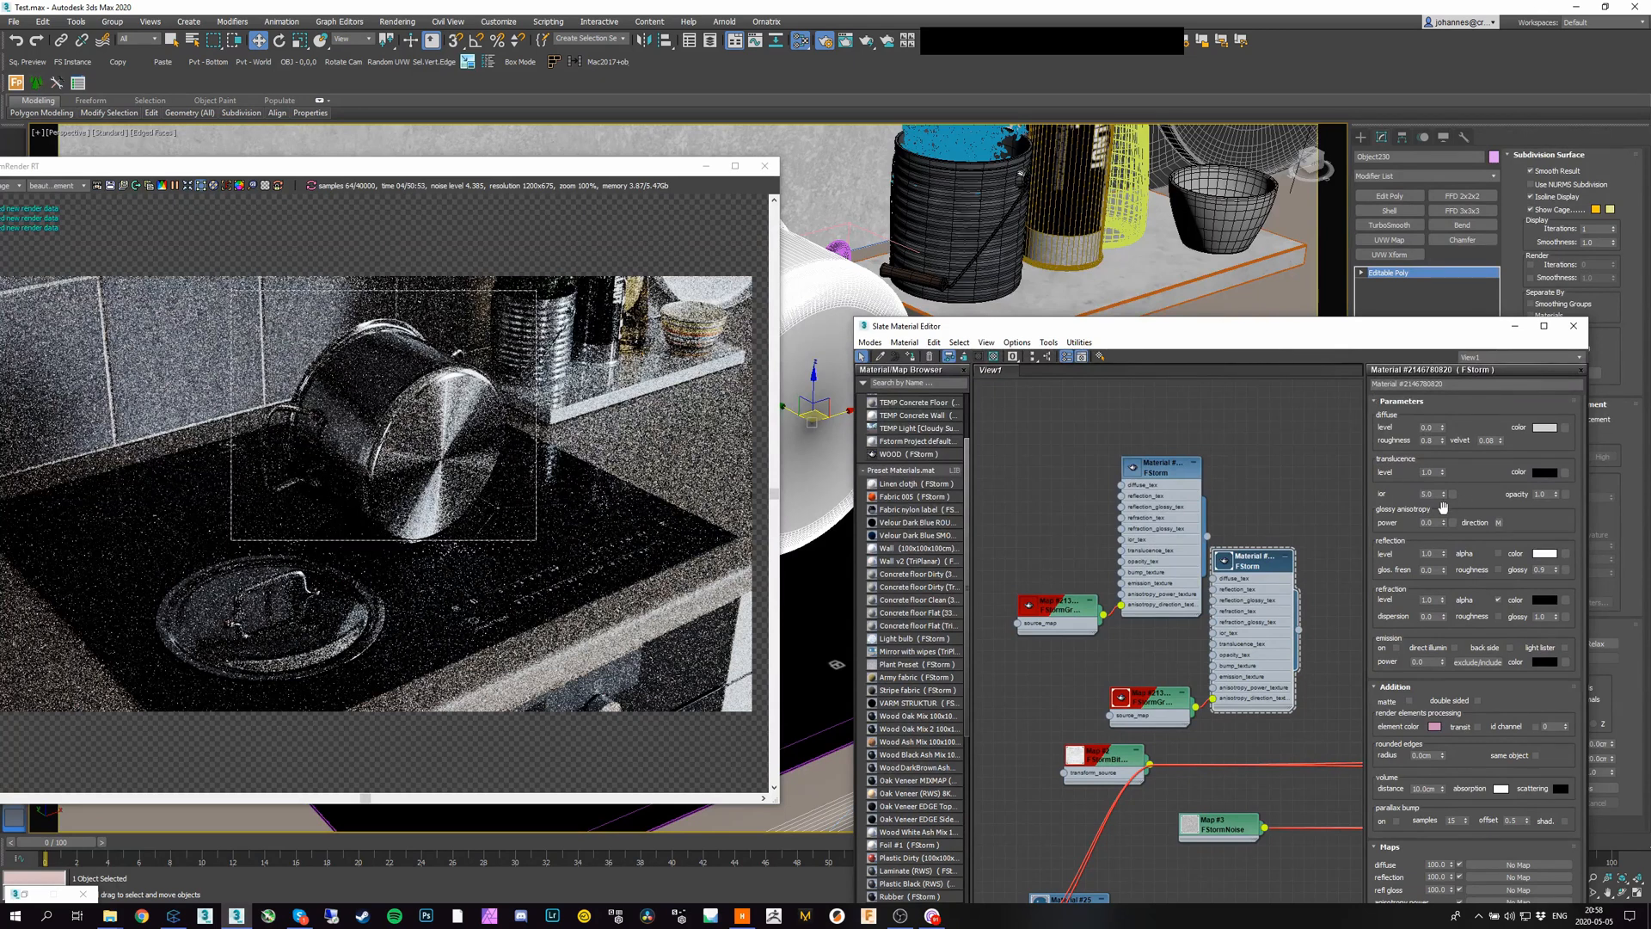
left_click(1428, 522)
type("0.2")
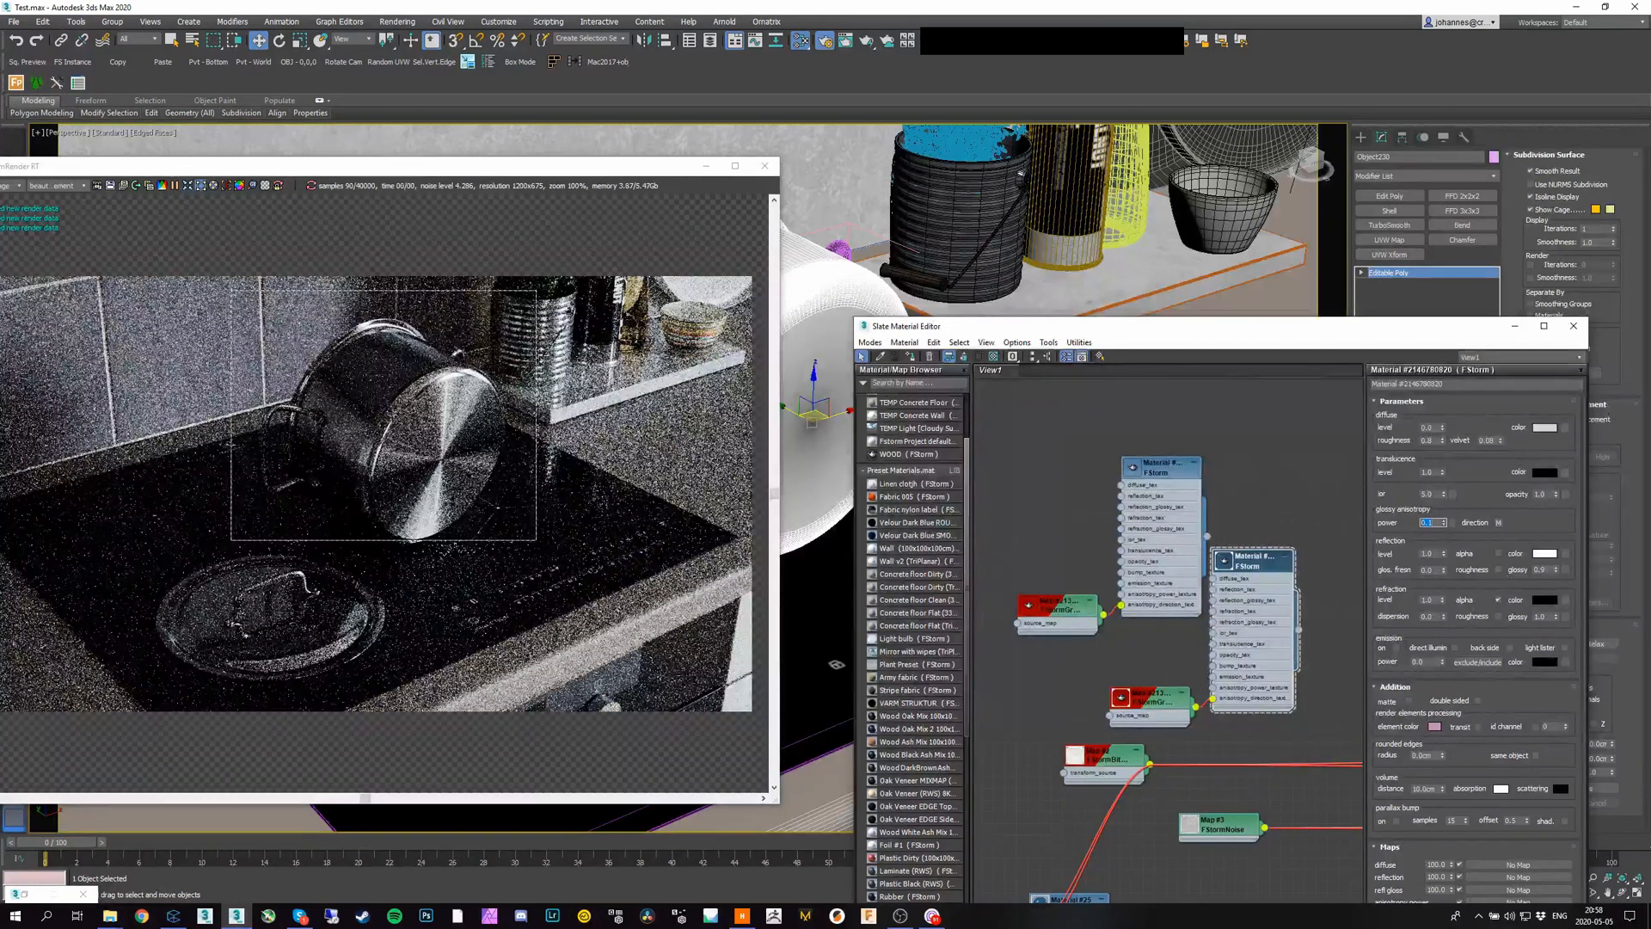
key("Return")
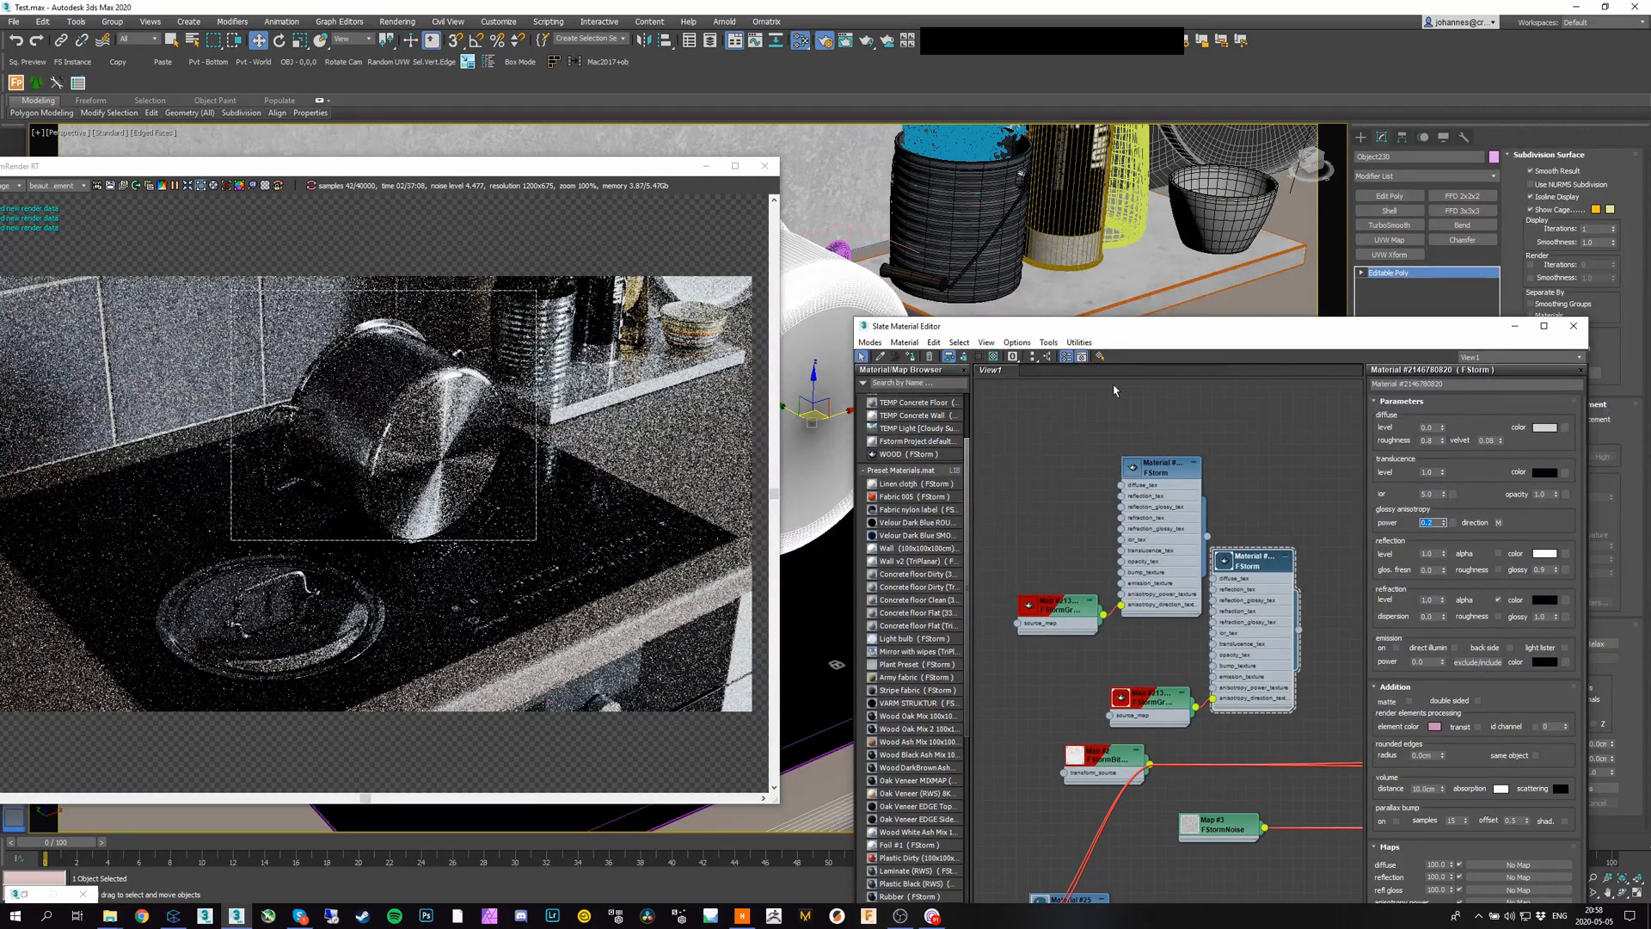
type("0.3")
key("Return")
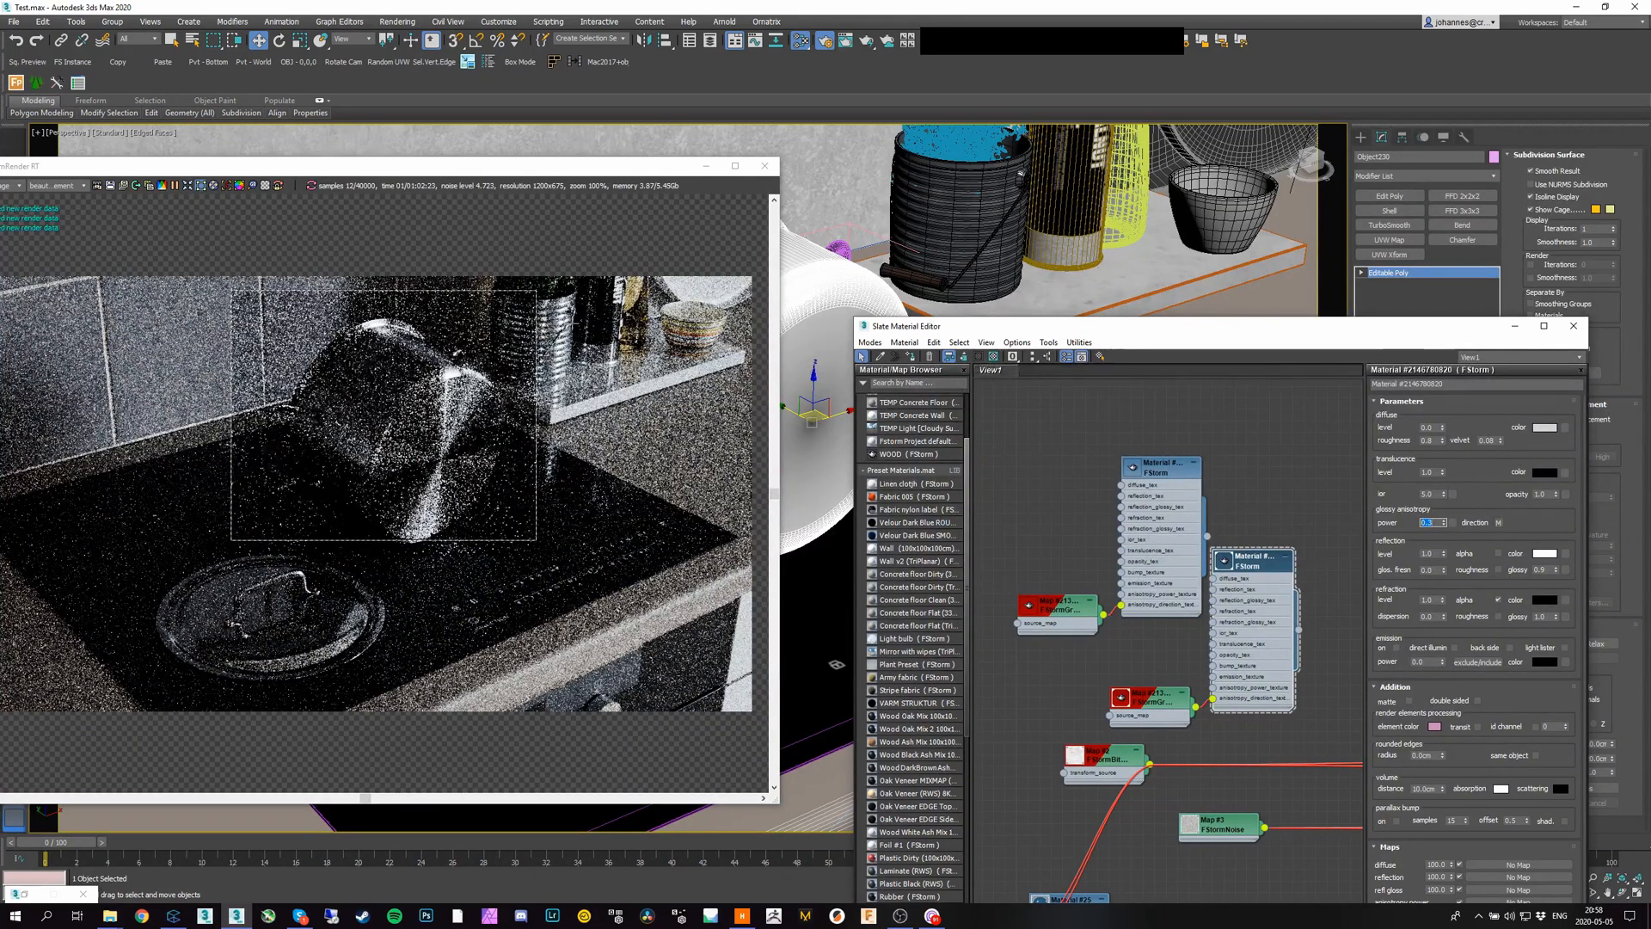
Step: Bring the whole render window into view, close the material editor and turn off the render region
left_click(202, 187)
left_click_drag(206, 165, 442, 137)
left_click(1574, 326)
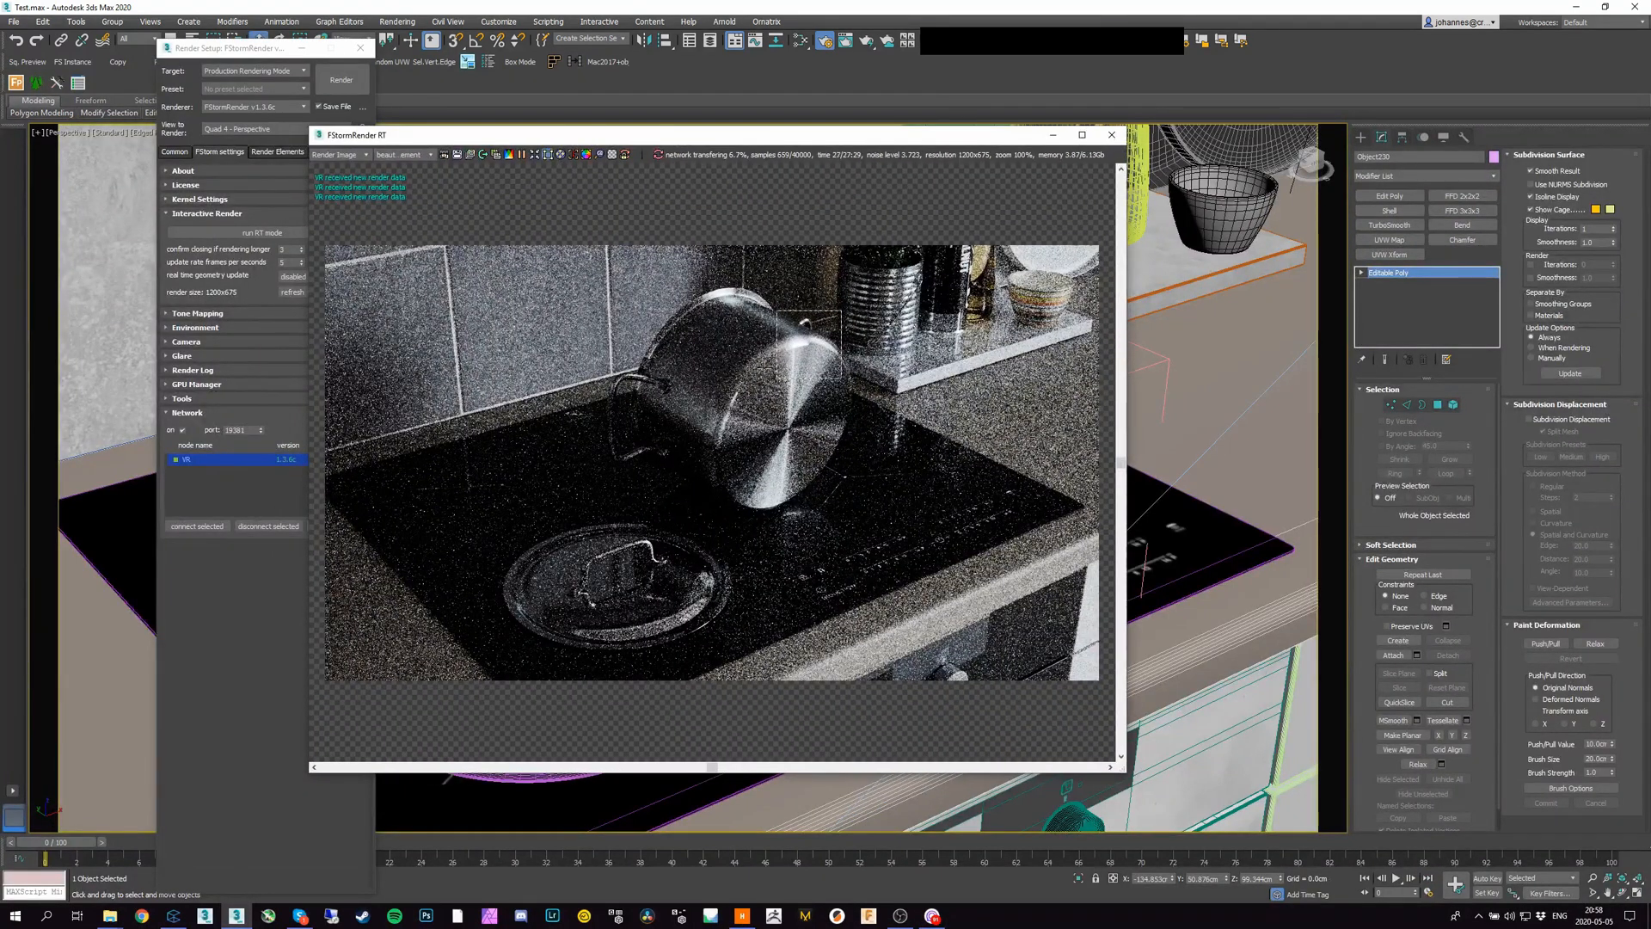
left_click(548, 156)
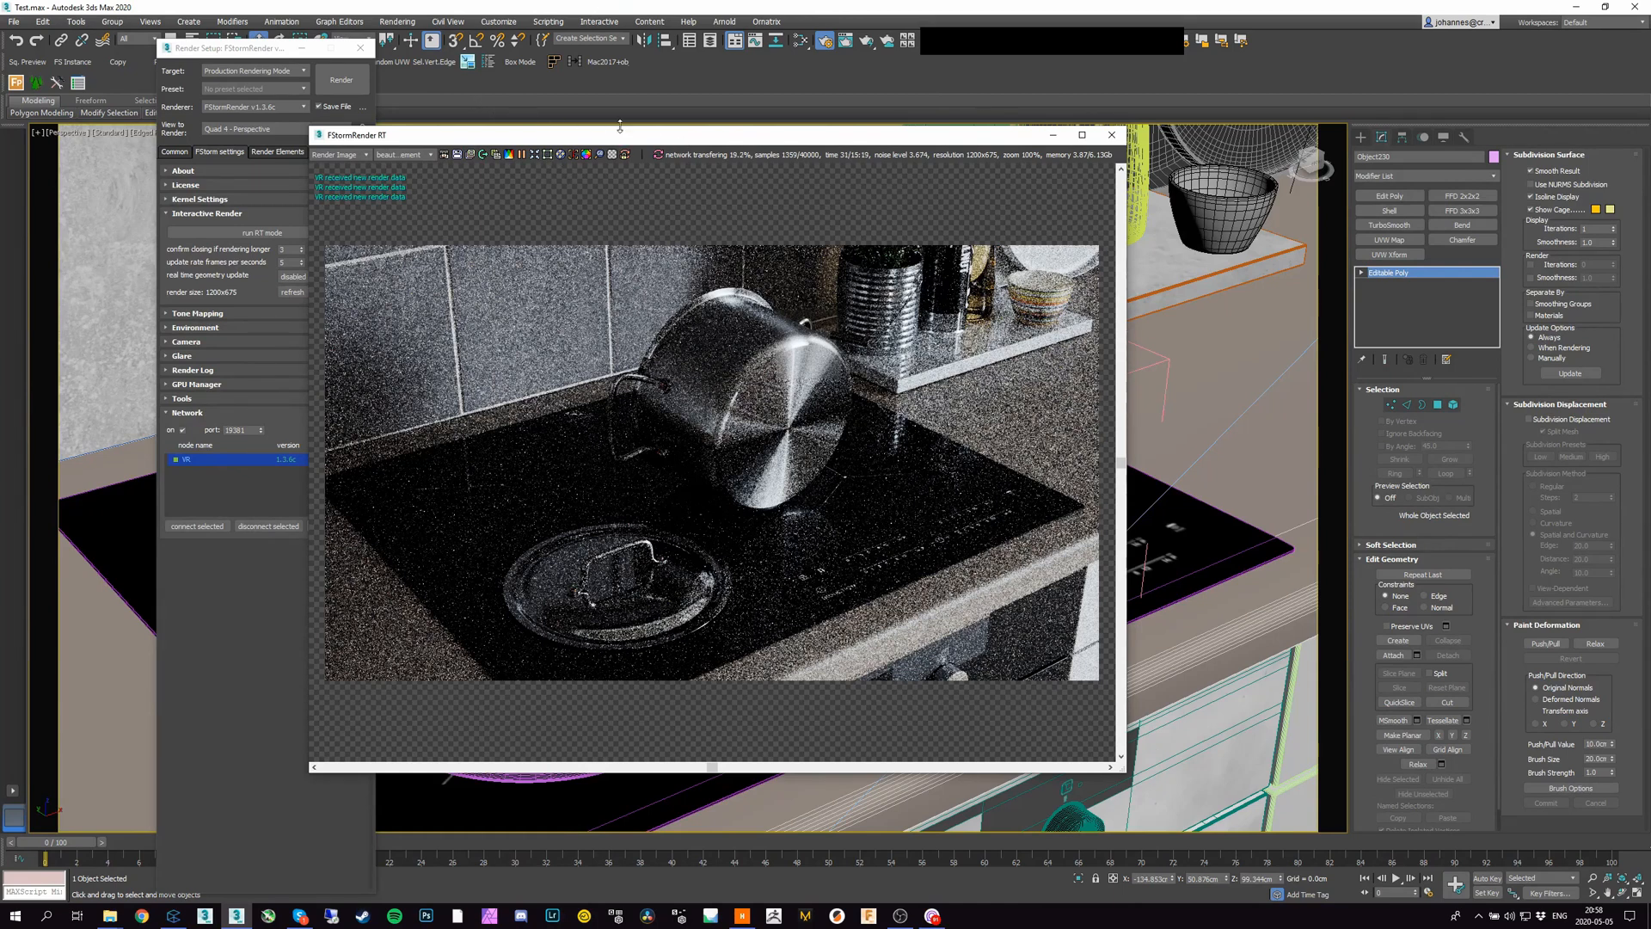
Step: Close the render setup, move the render window aside and reframe the perspective view lower and more side-on to the pot
left_click(360, 48)
left_click_drag(559, 136, 946, 159)
middle_click_drag(619, 327, 411, 310, "alt")
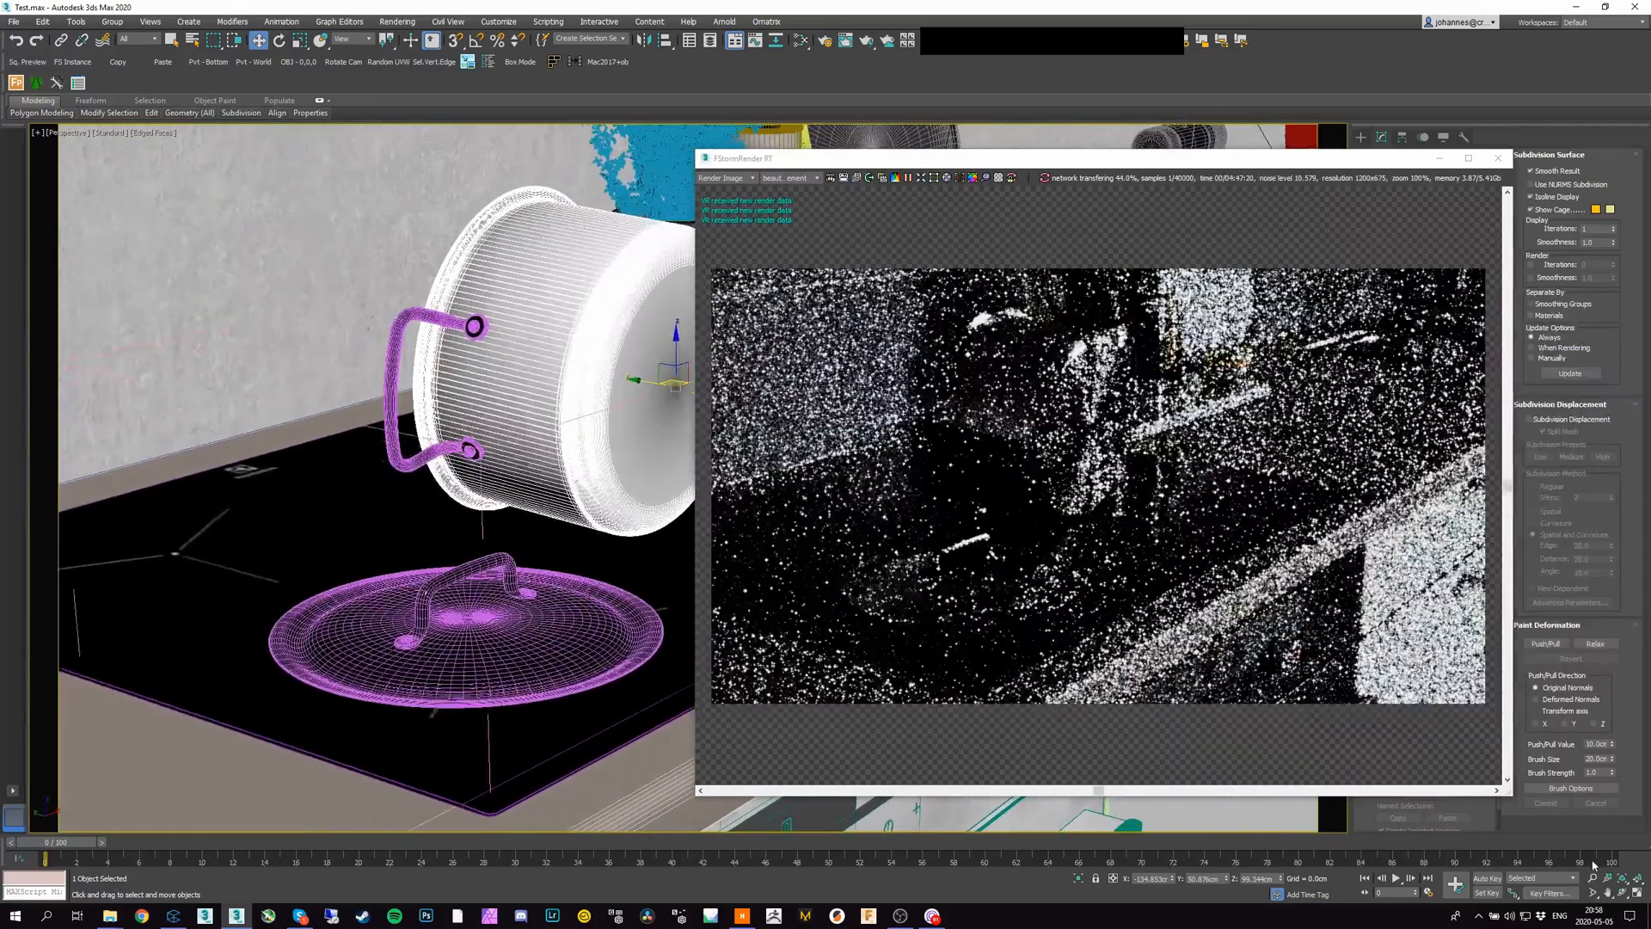
left_click(1594, 892)
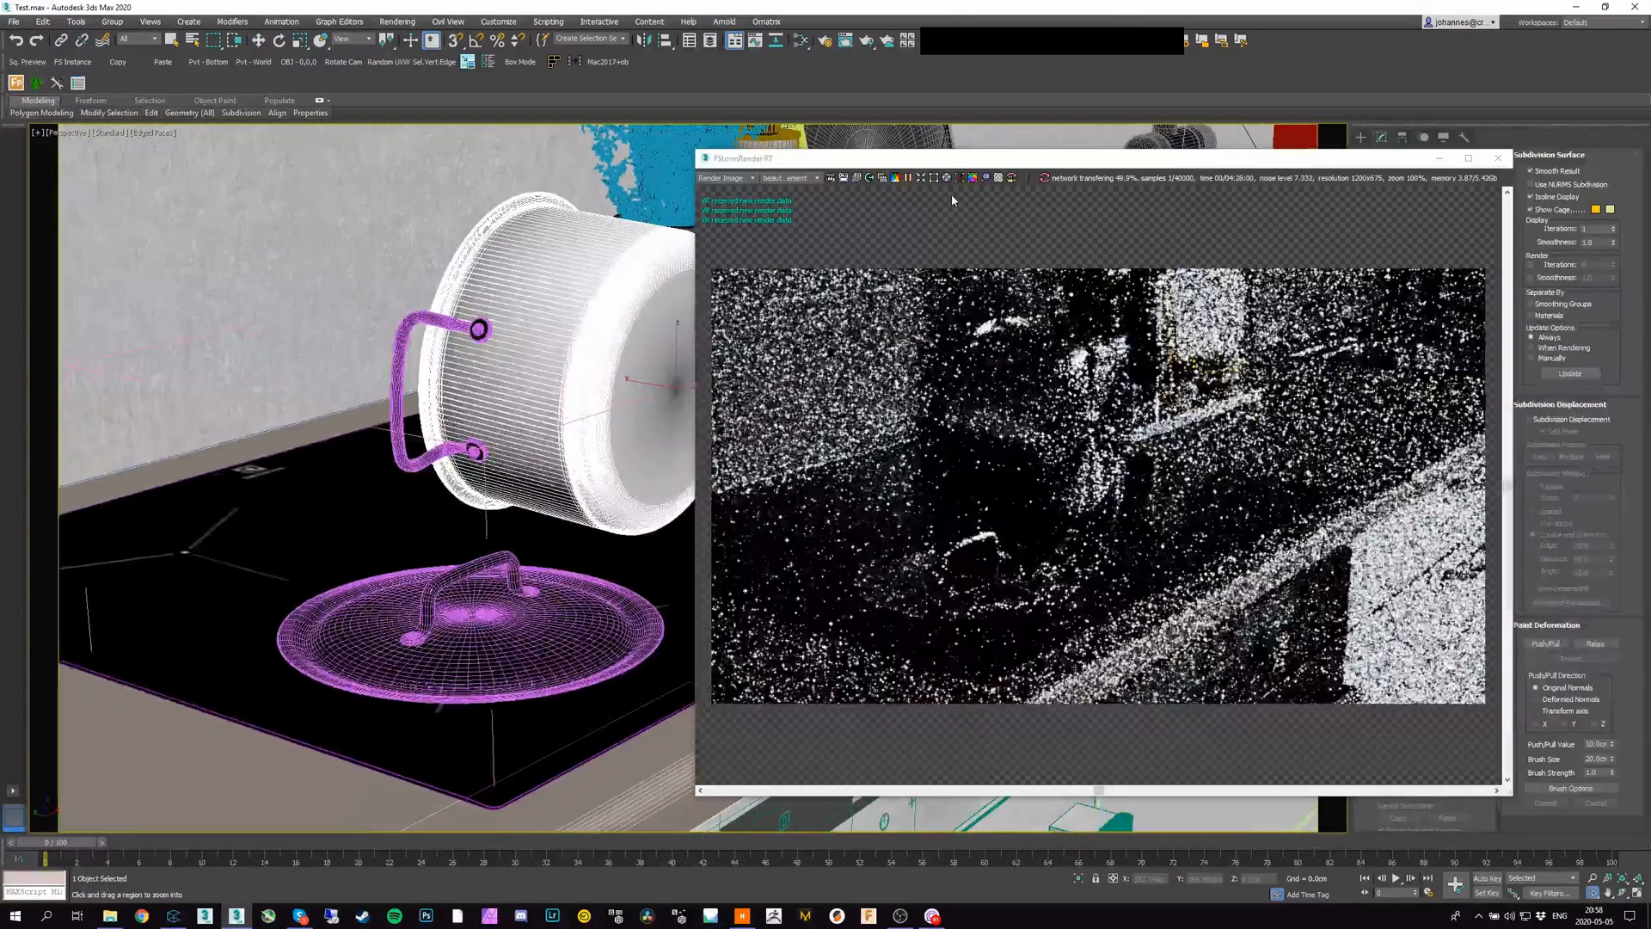
Step: Enable depth of field in the FStorm camera settings, trying an f-number of 3 and settling on 3.5
left_click(960, 180)
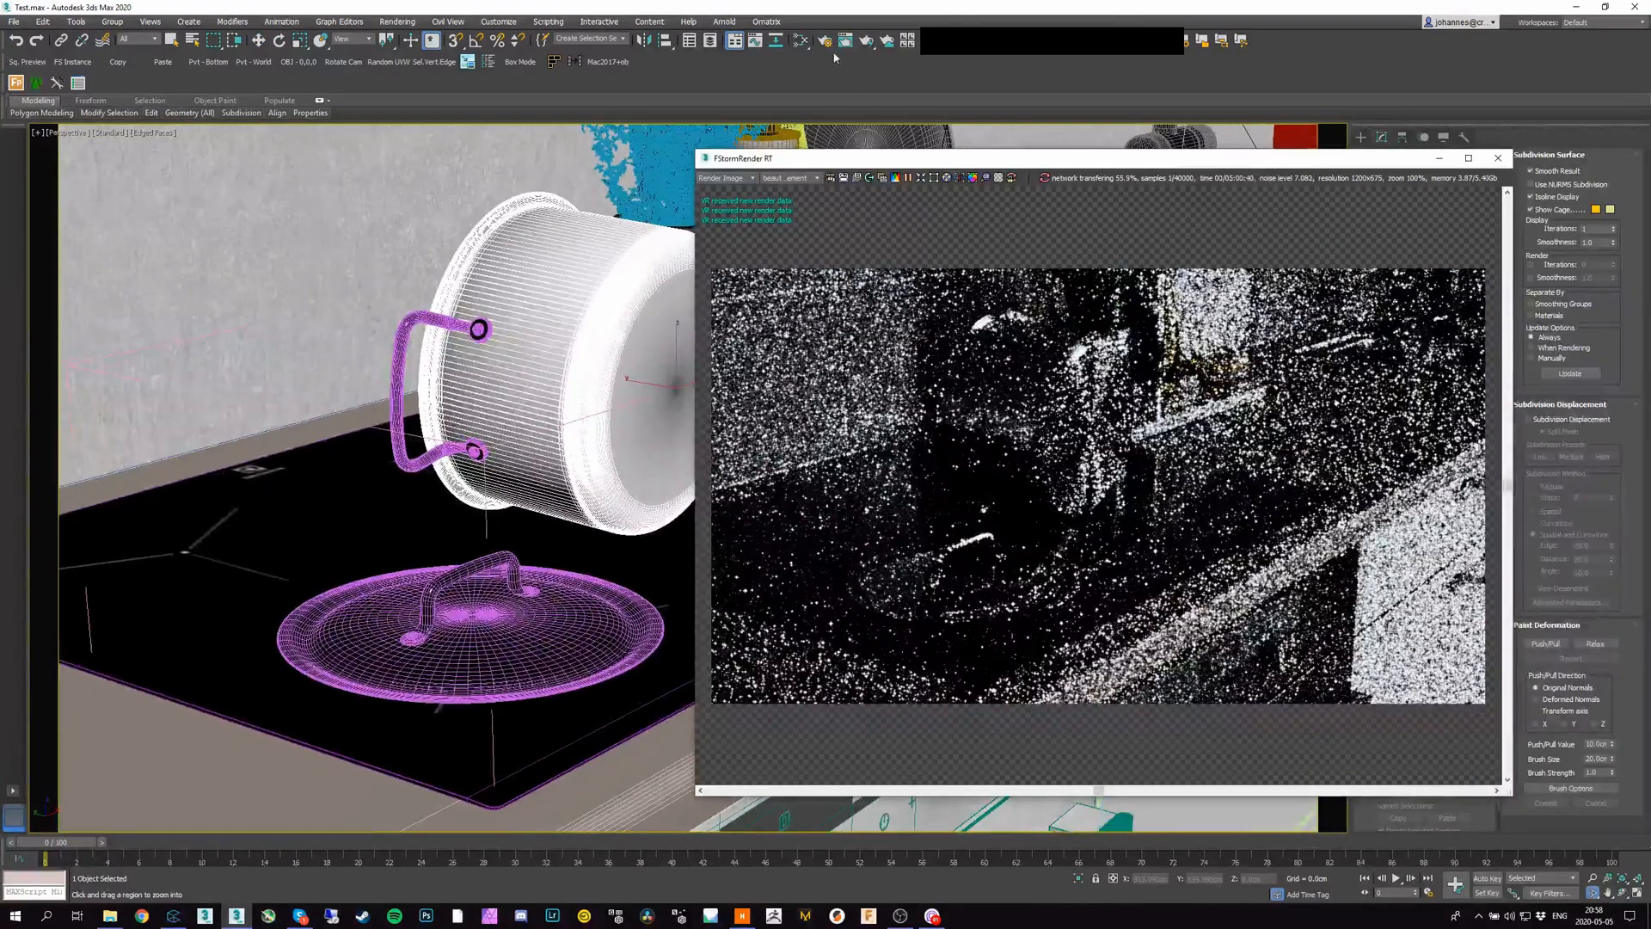
left_click(826, 46)
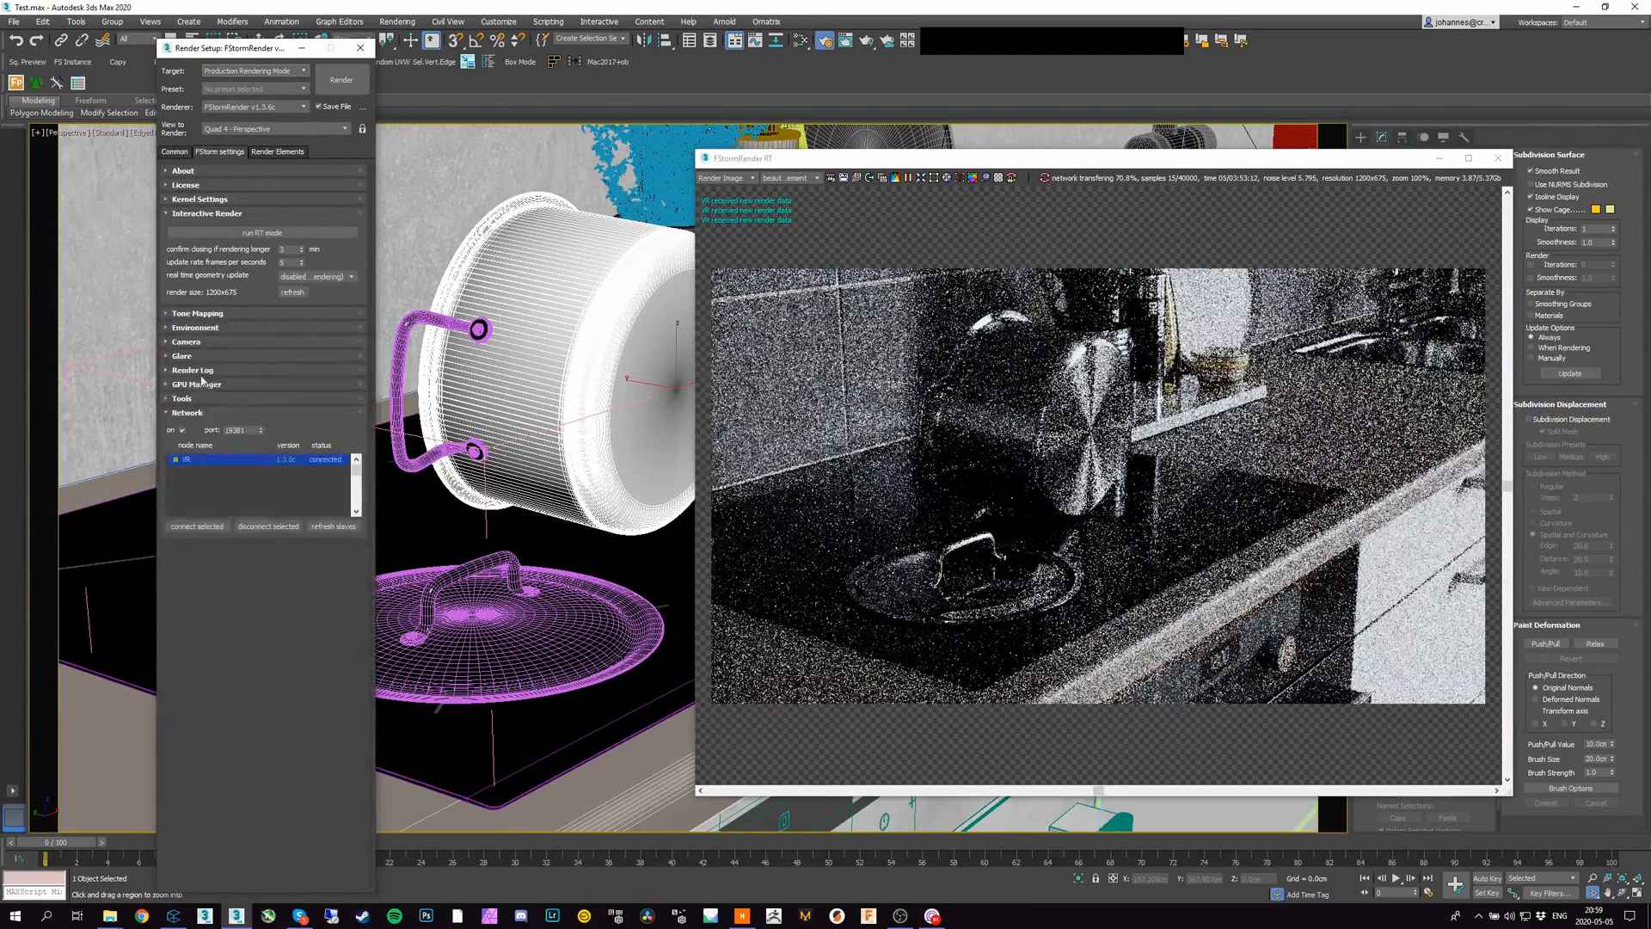
left_click(187, 341)
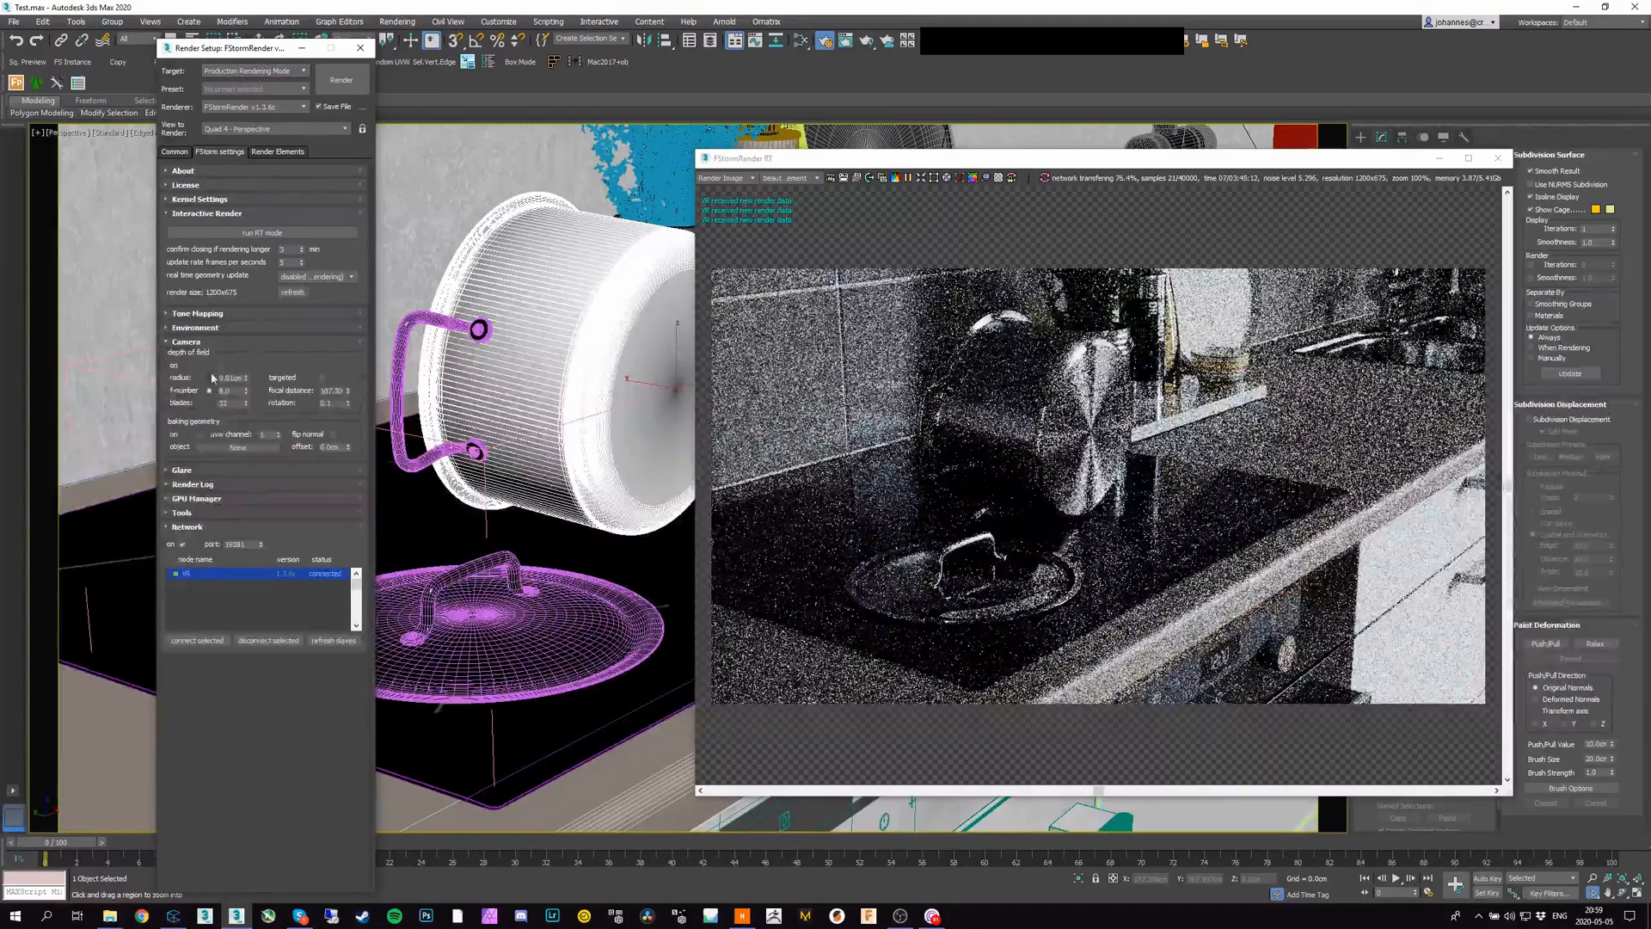
double_click(226, 391)
type("3")
key("Return")
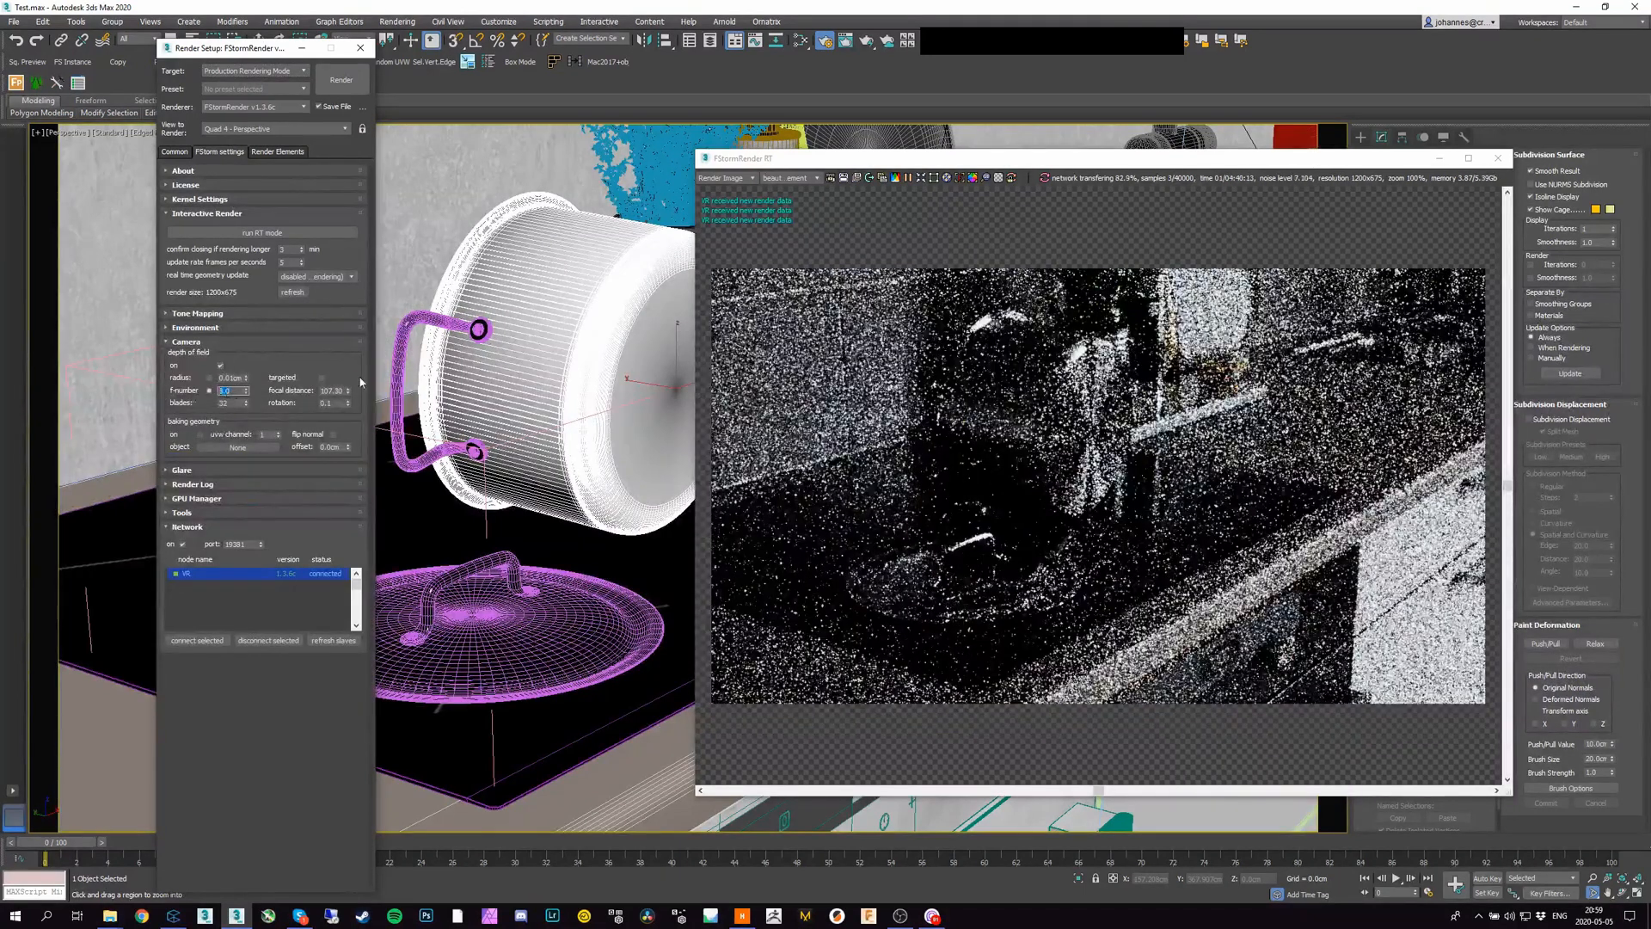
type("3.5")
key("Return")
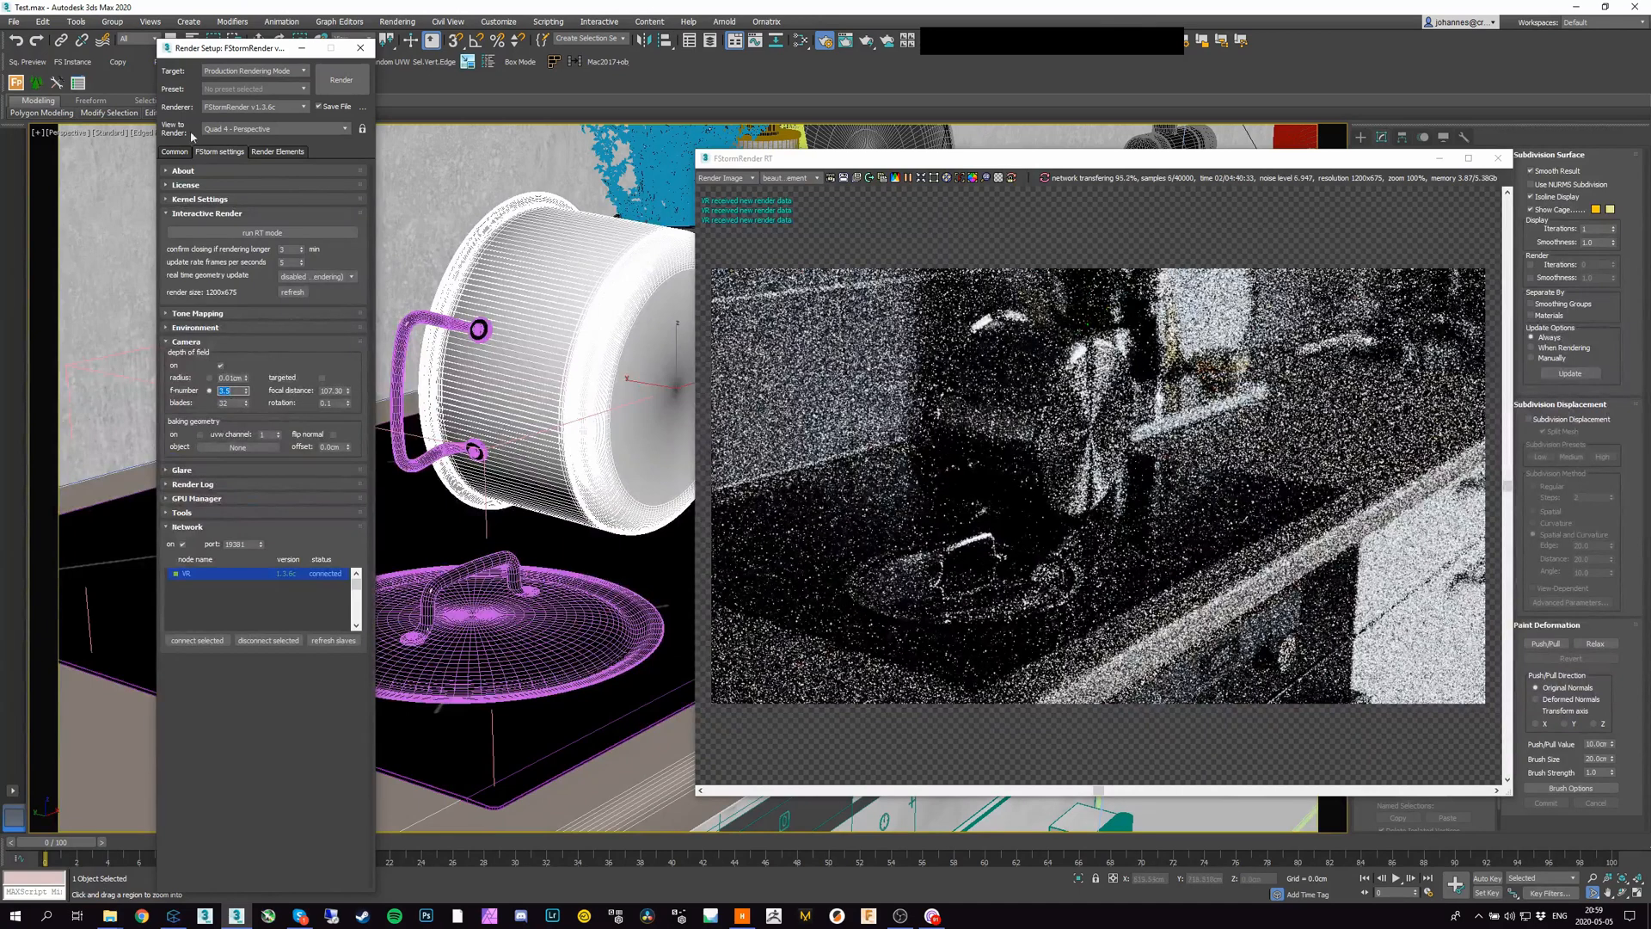
Step: Set the output width to 2560 with the image aspect locked and refresh the interactive render to the new size
left_click(174, 151)
double_click(230, 333)
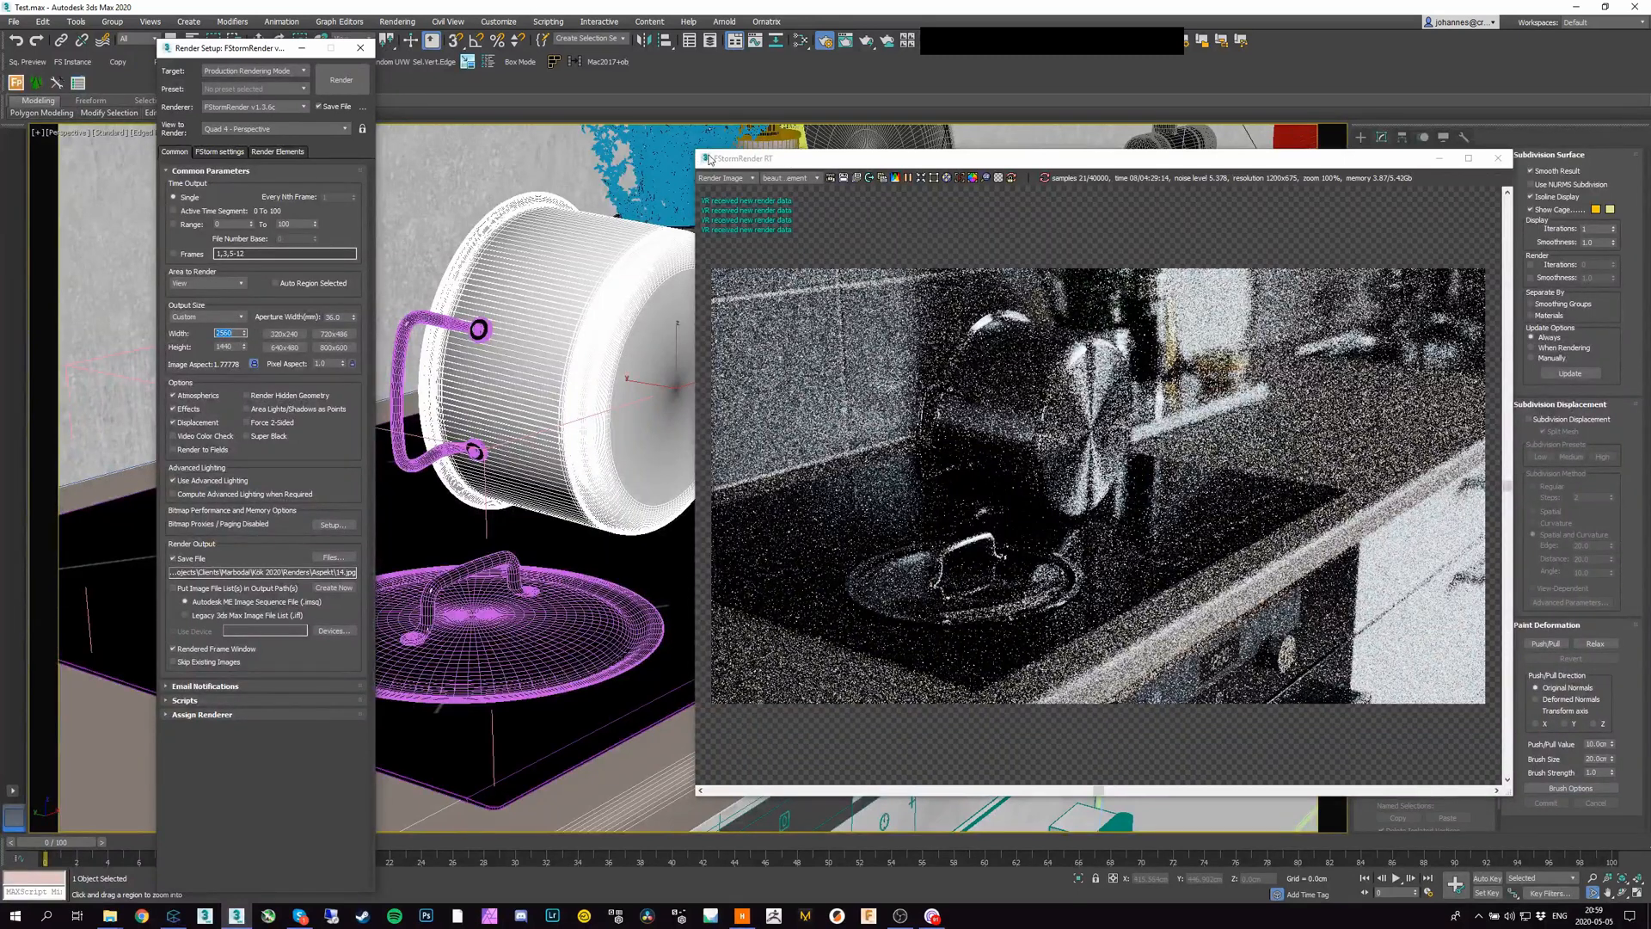
left_click_drag(710, 160, 391, 43)
left_click(219, 151)
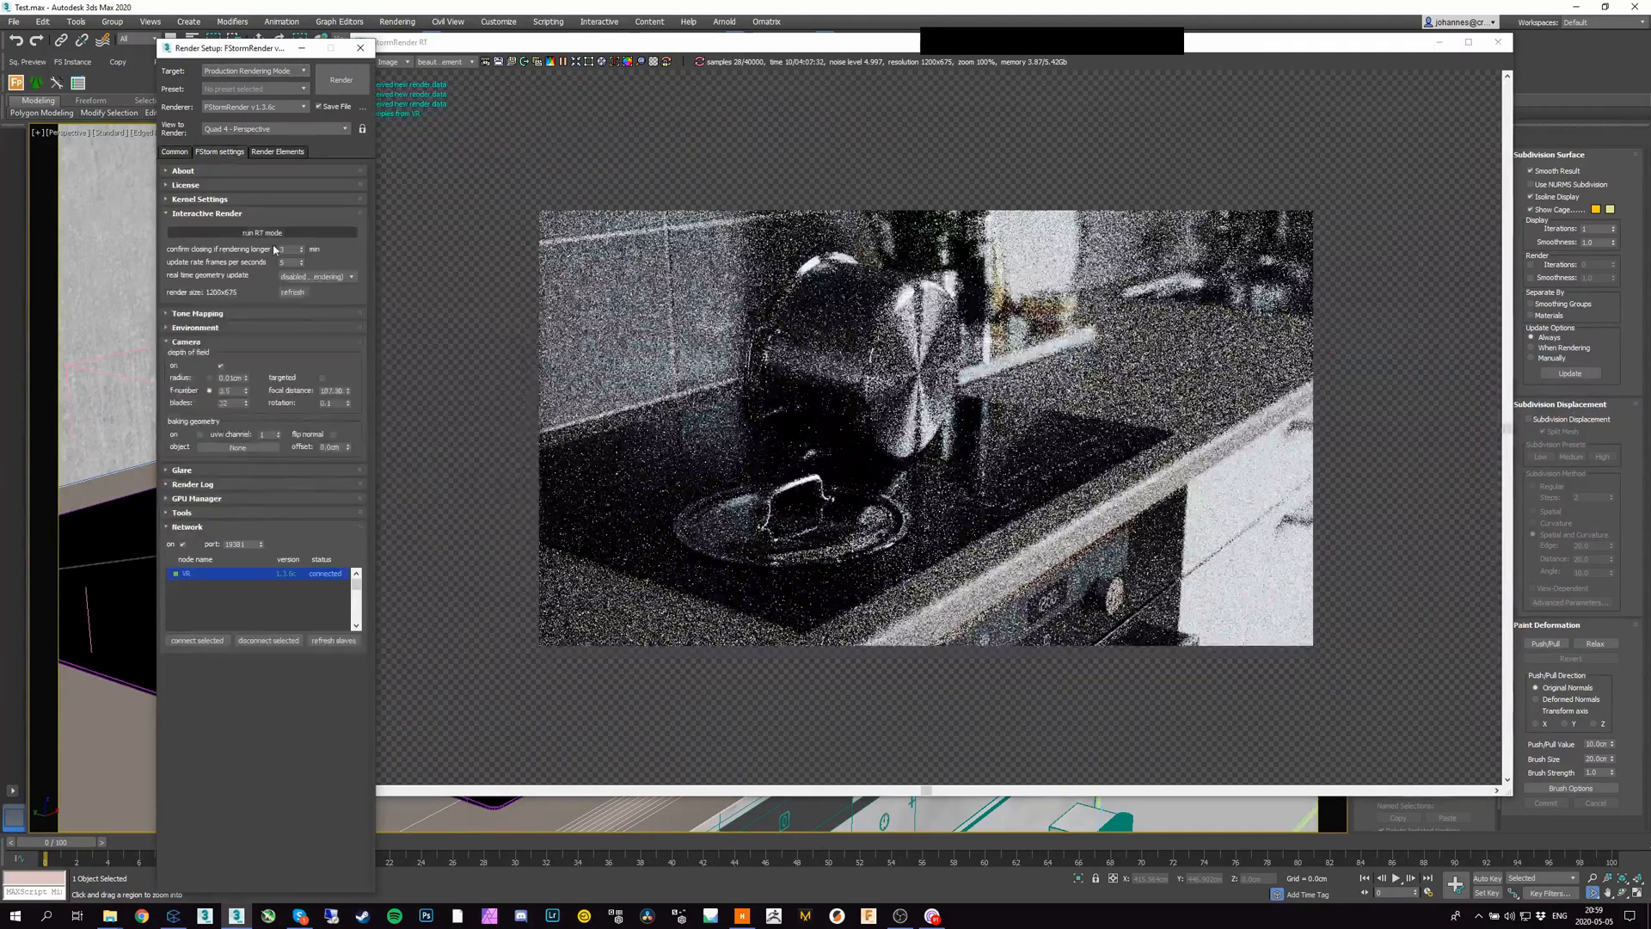
left_click(293, 292)
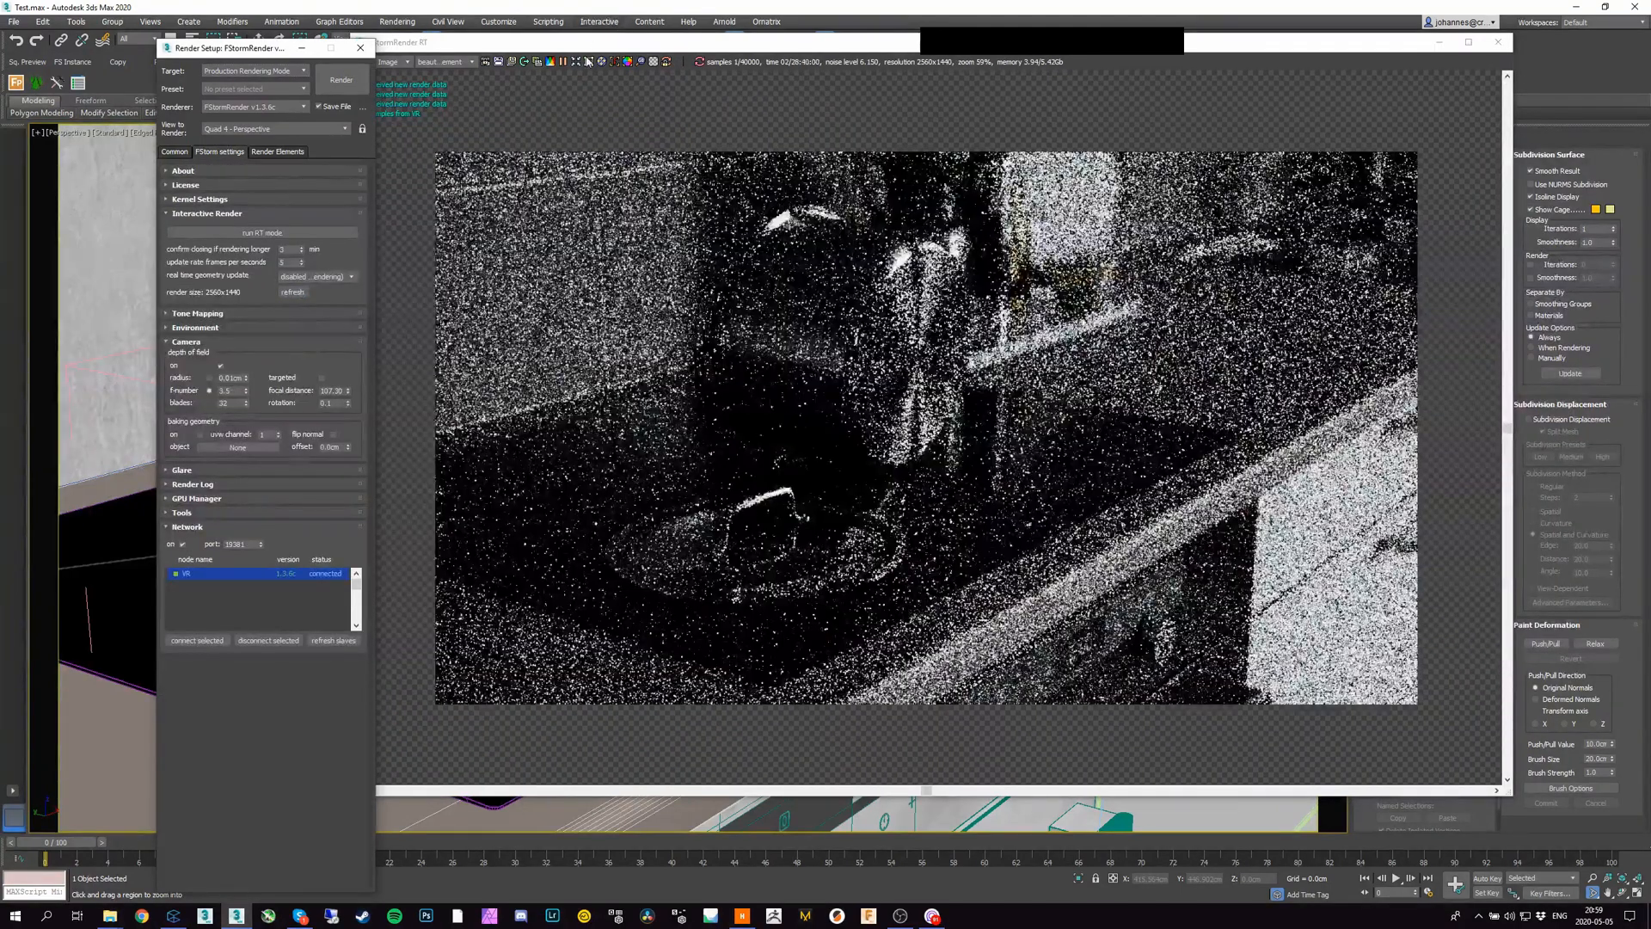
Step: Refine the pot's base with a render region, redraw the region larger around the pot, and turn it off
left_click(589, 62)
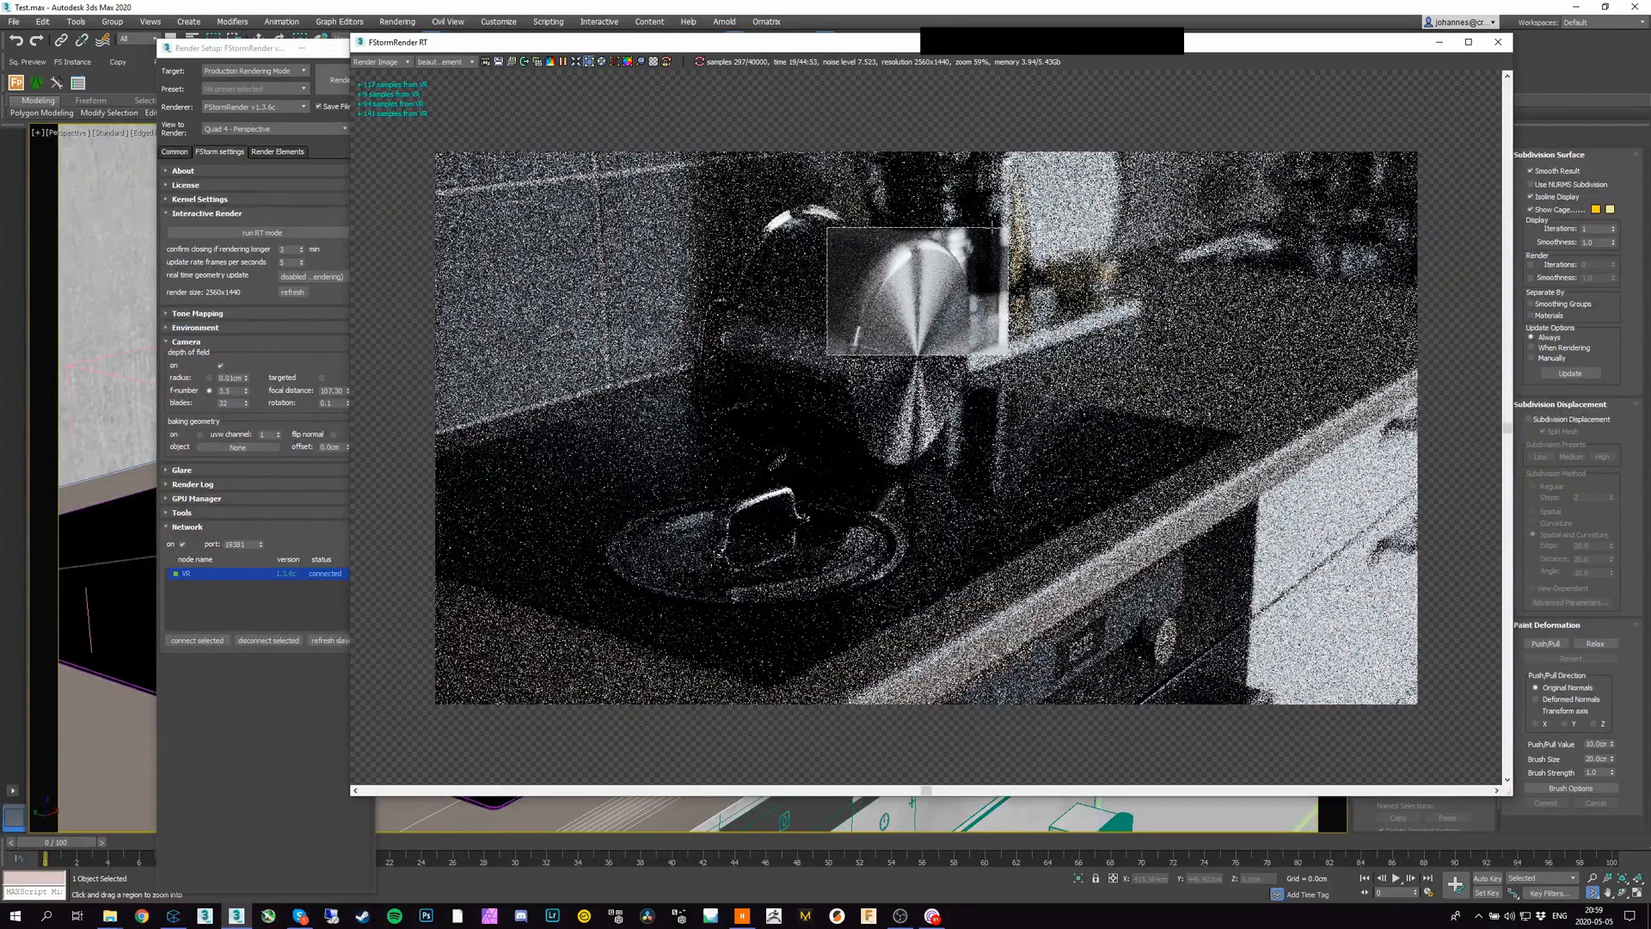
left_click_drag(1052, 171, 706, 433)
left_click(588, 64)
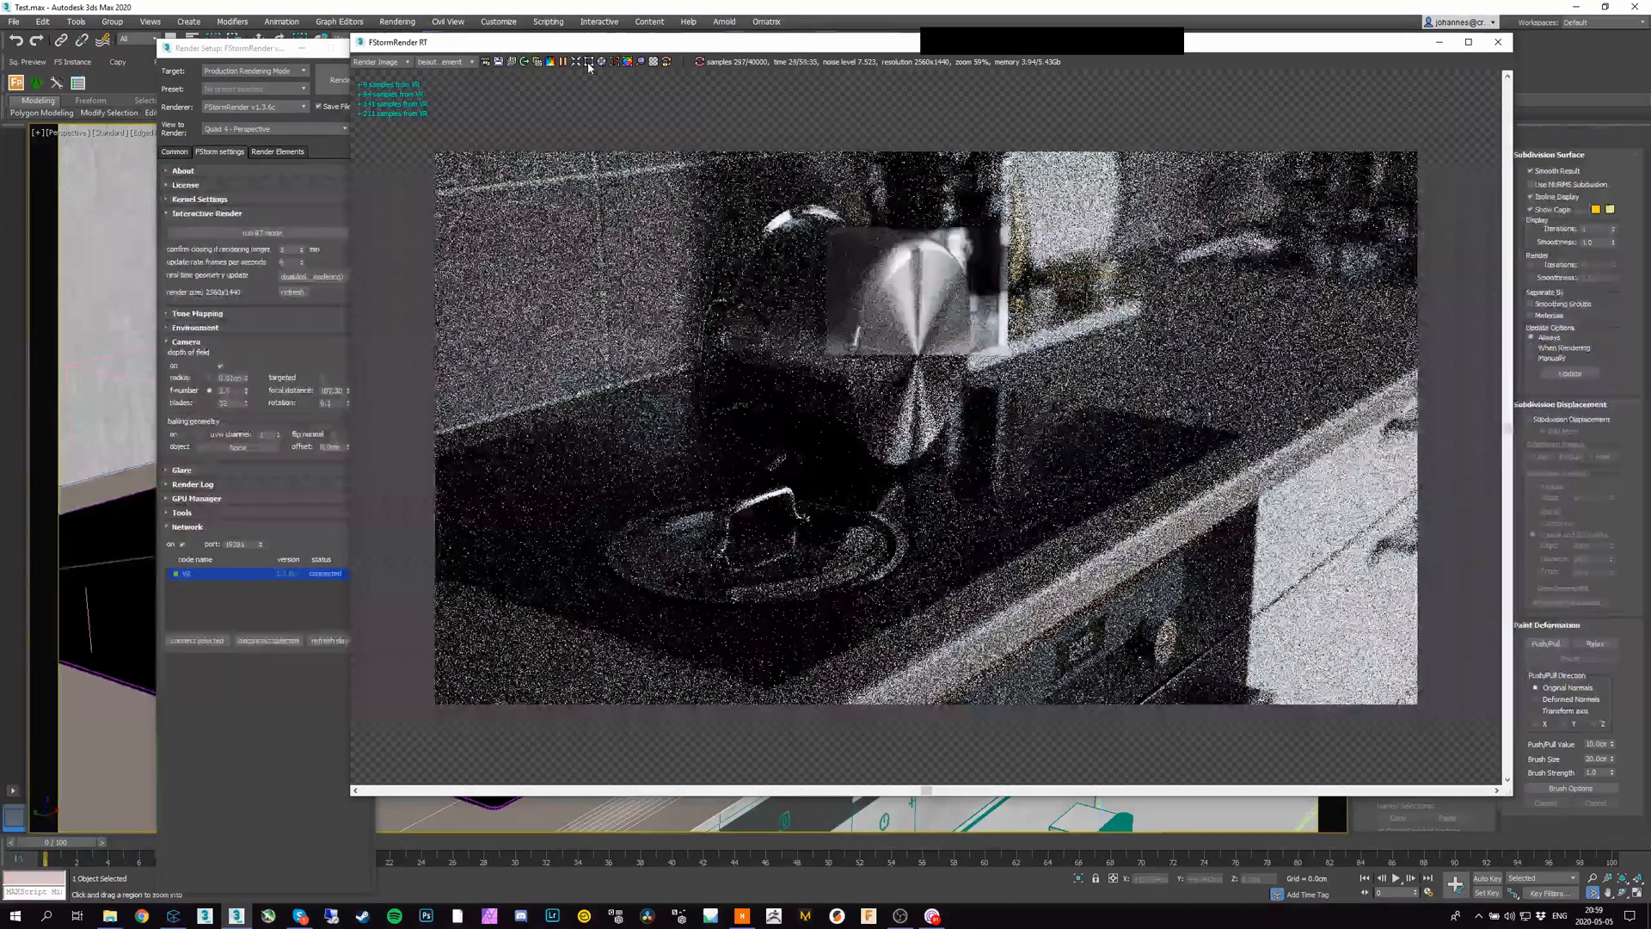